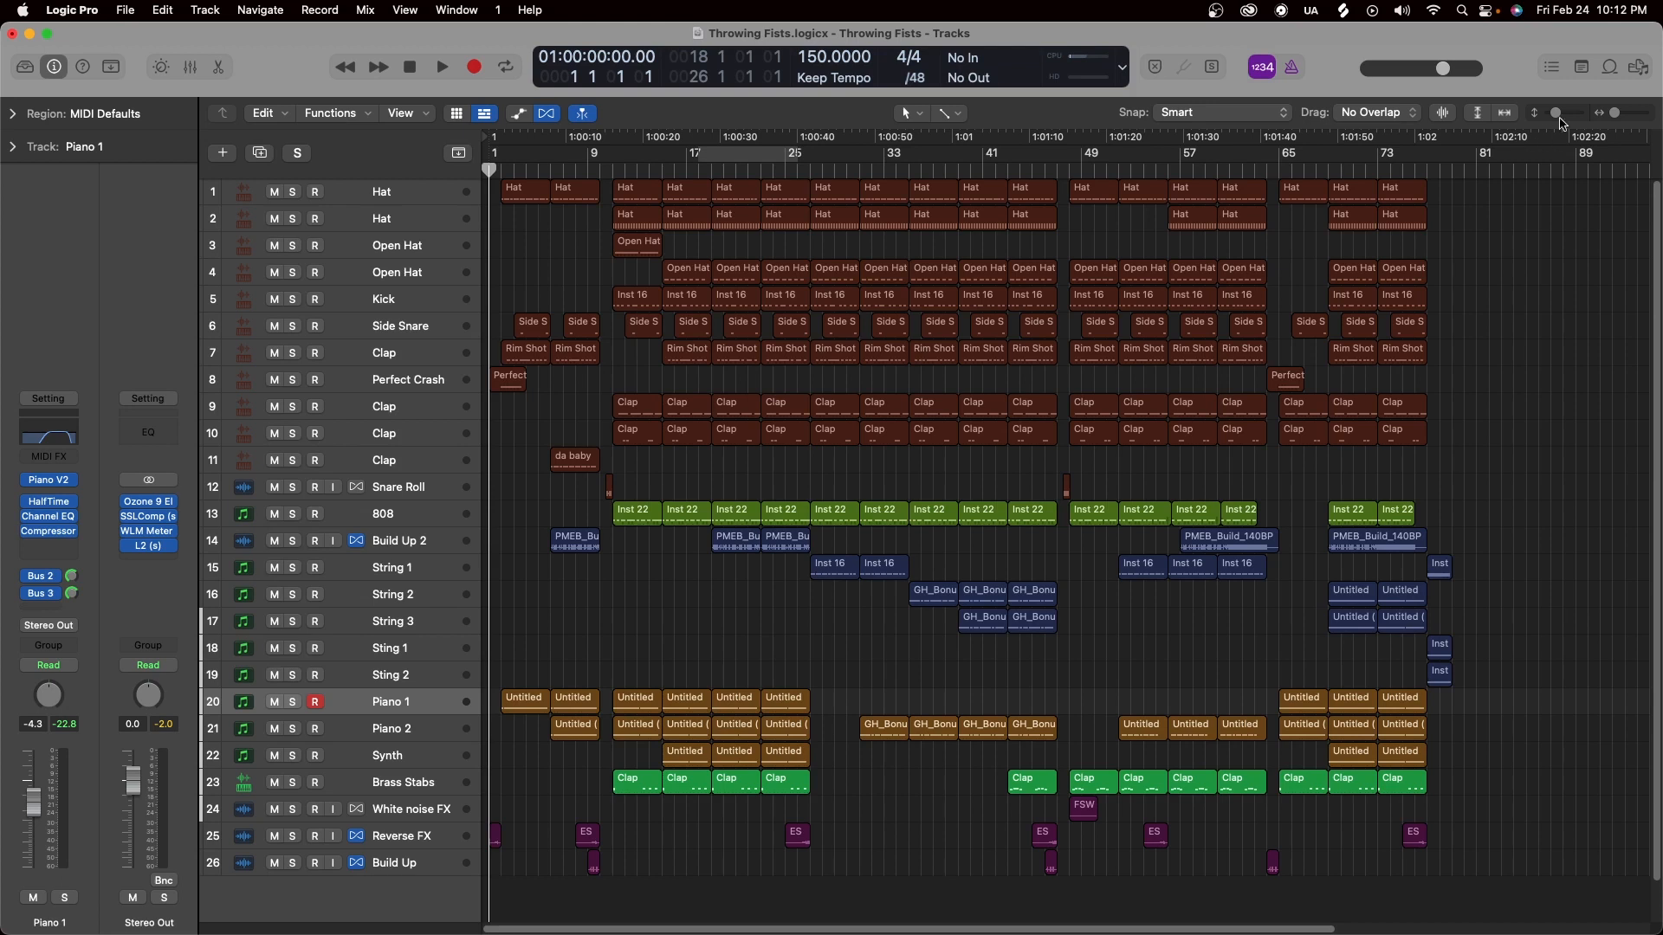
Play the full arrangement from the start through the intro to bar 10, and return the playhead to the beginning.
left_click_drag(1558, 114, 1612, 118)
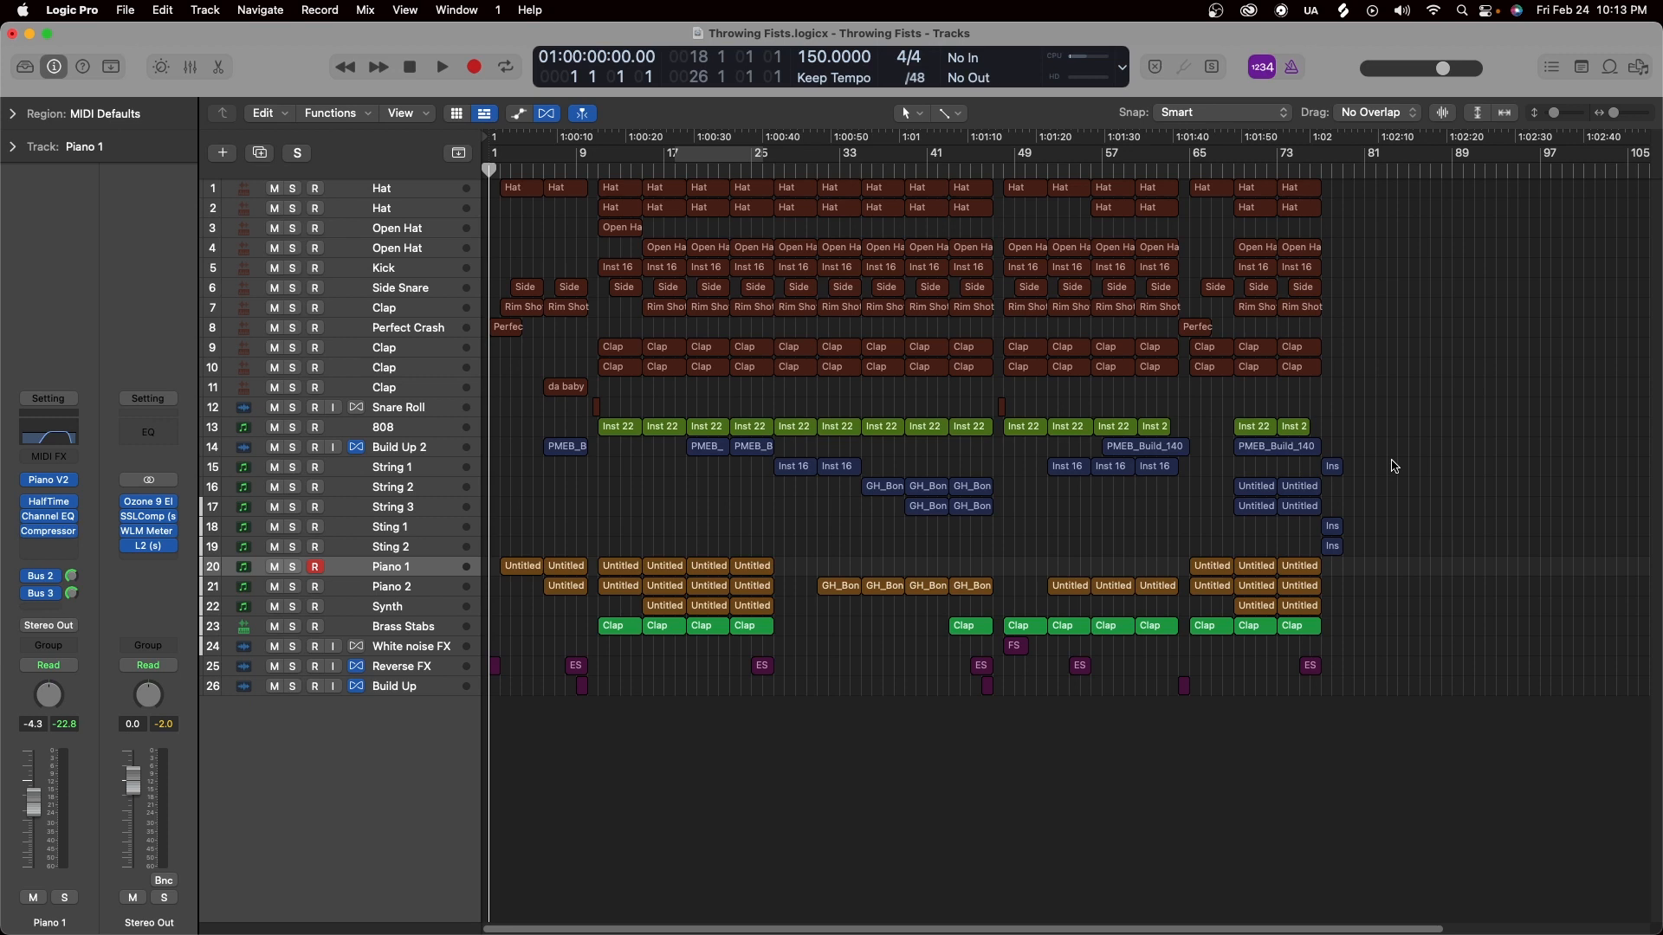
left_click_drag(1613, 113, 1554, 113)
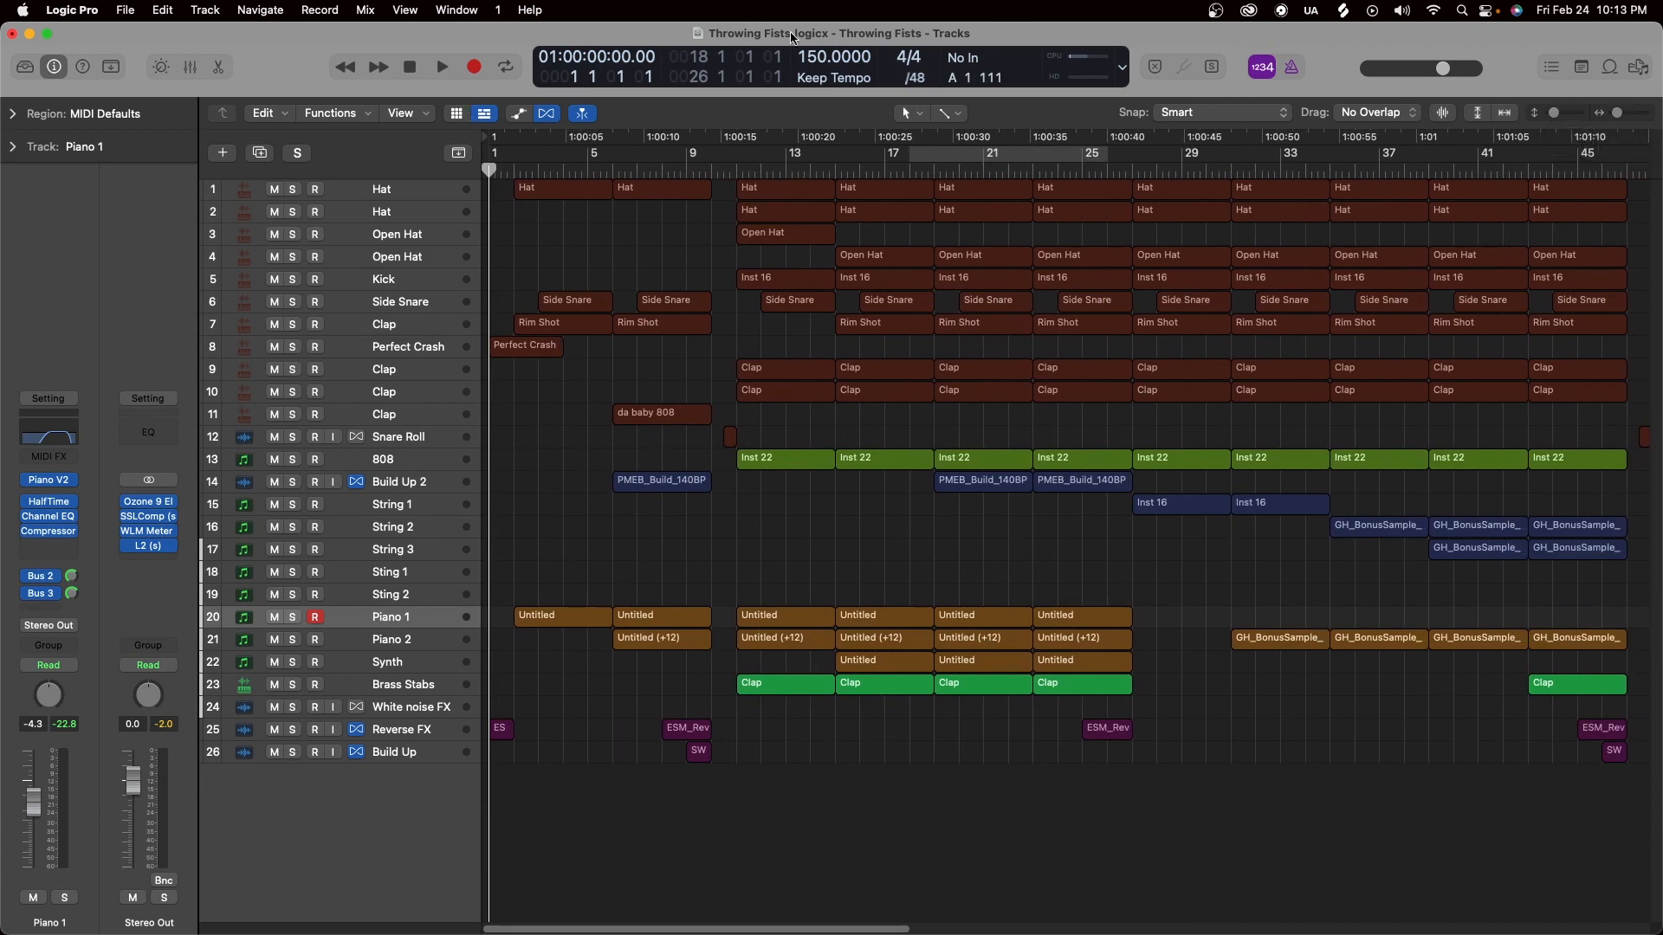
left_click_drag(1613, 120, 1557, 121)
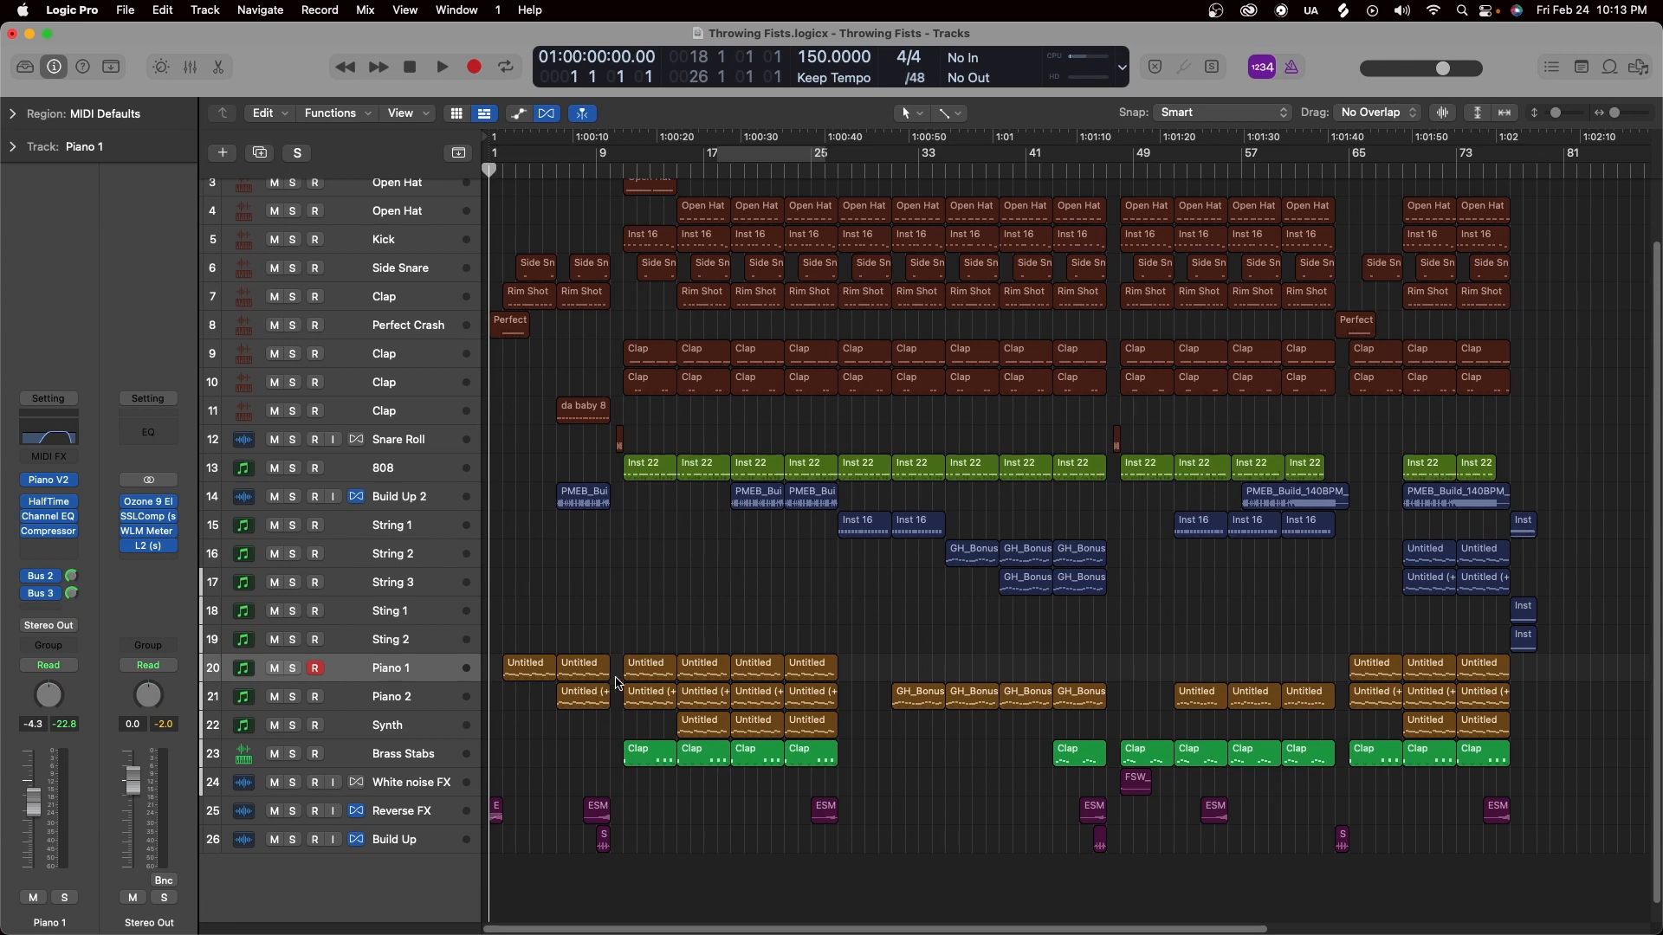
left_click_drag(612, 882, 559, 690)
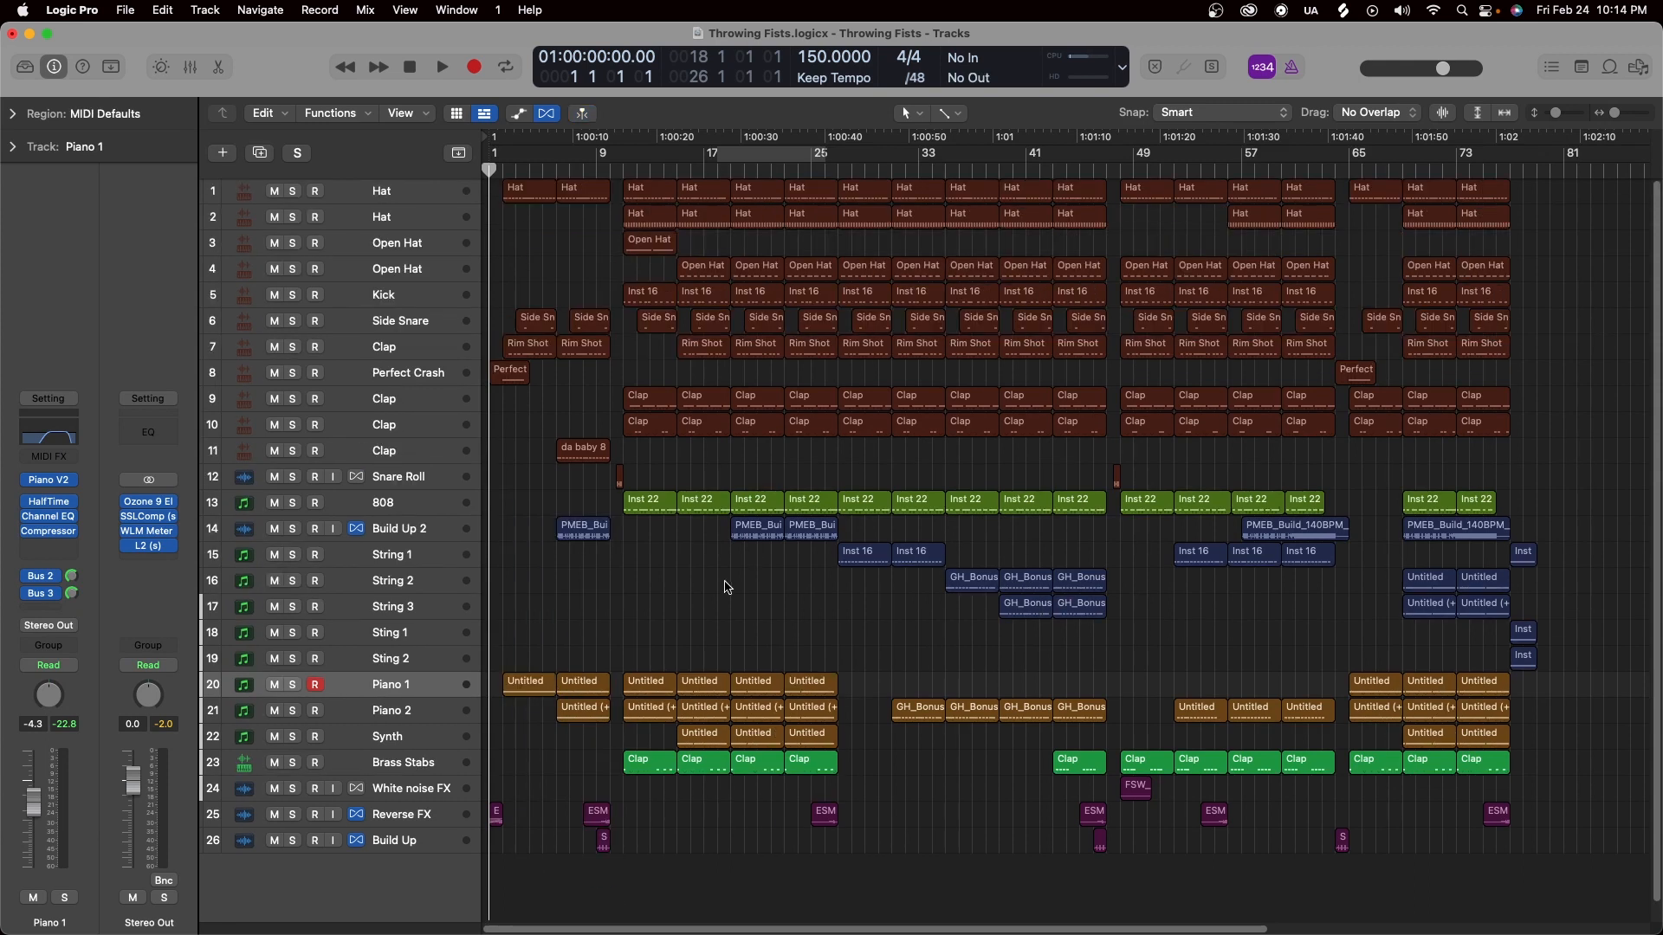
key("space")
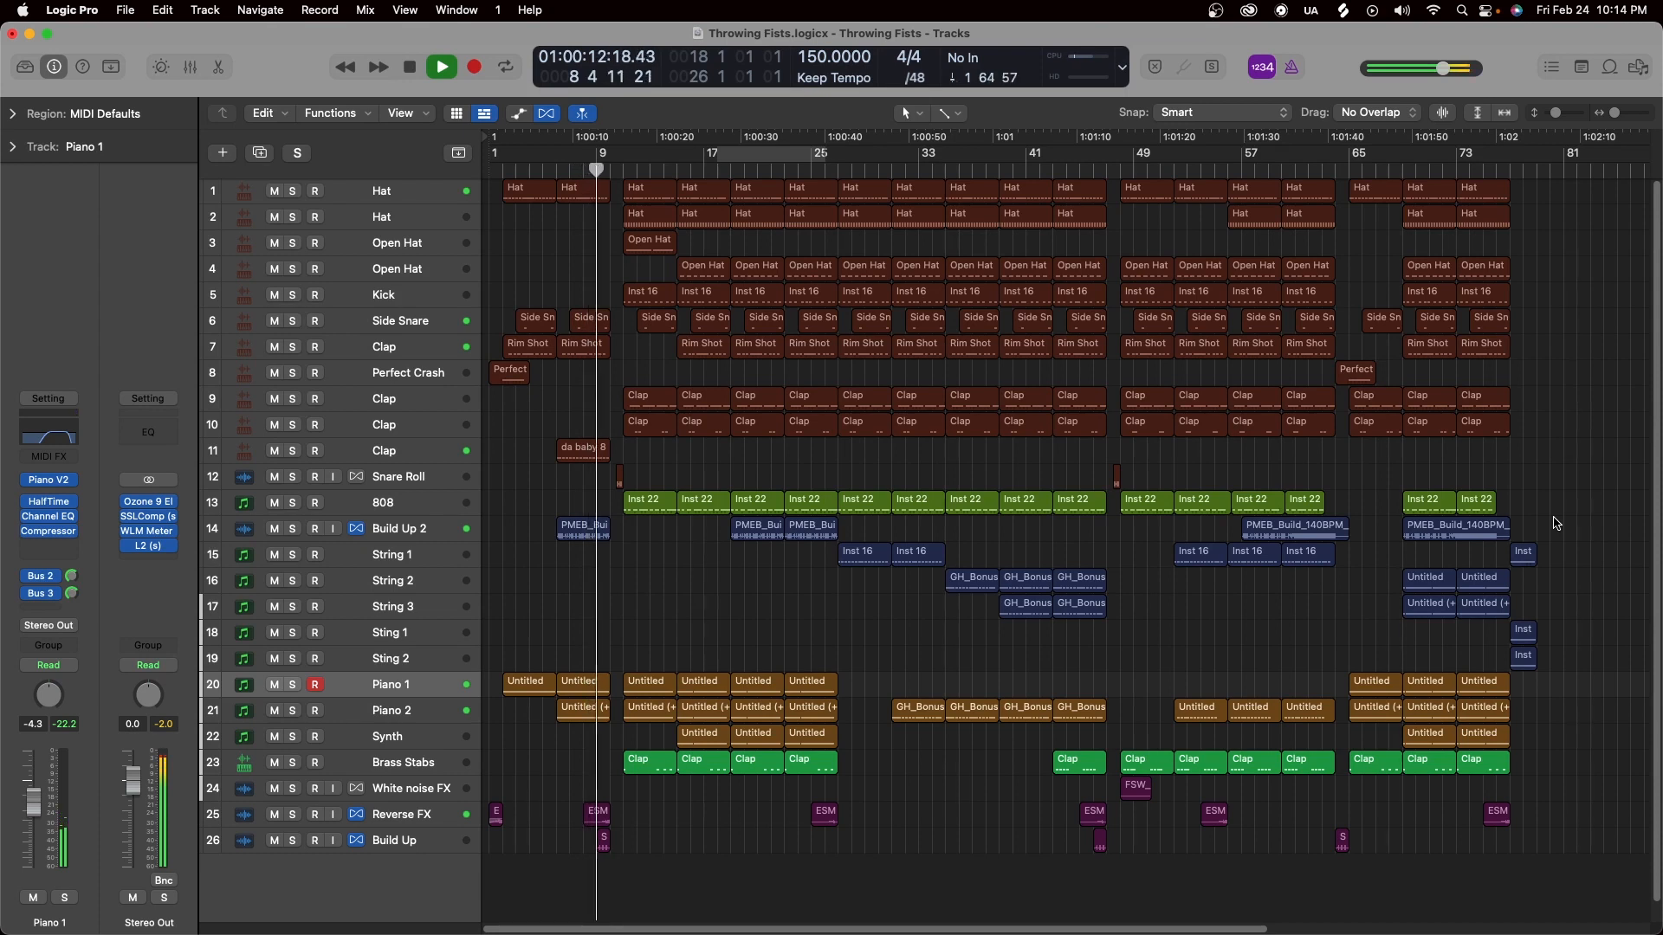
key("space")
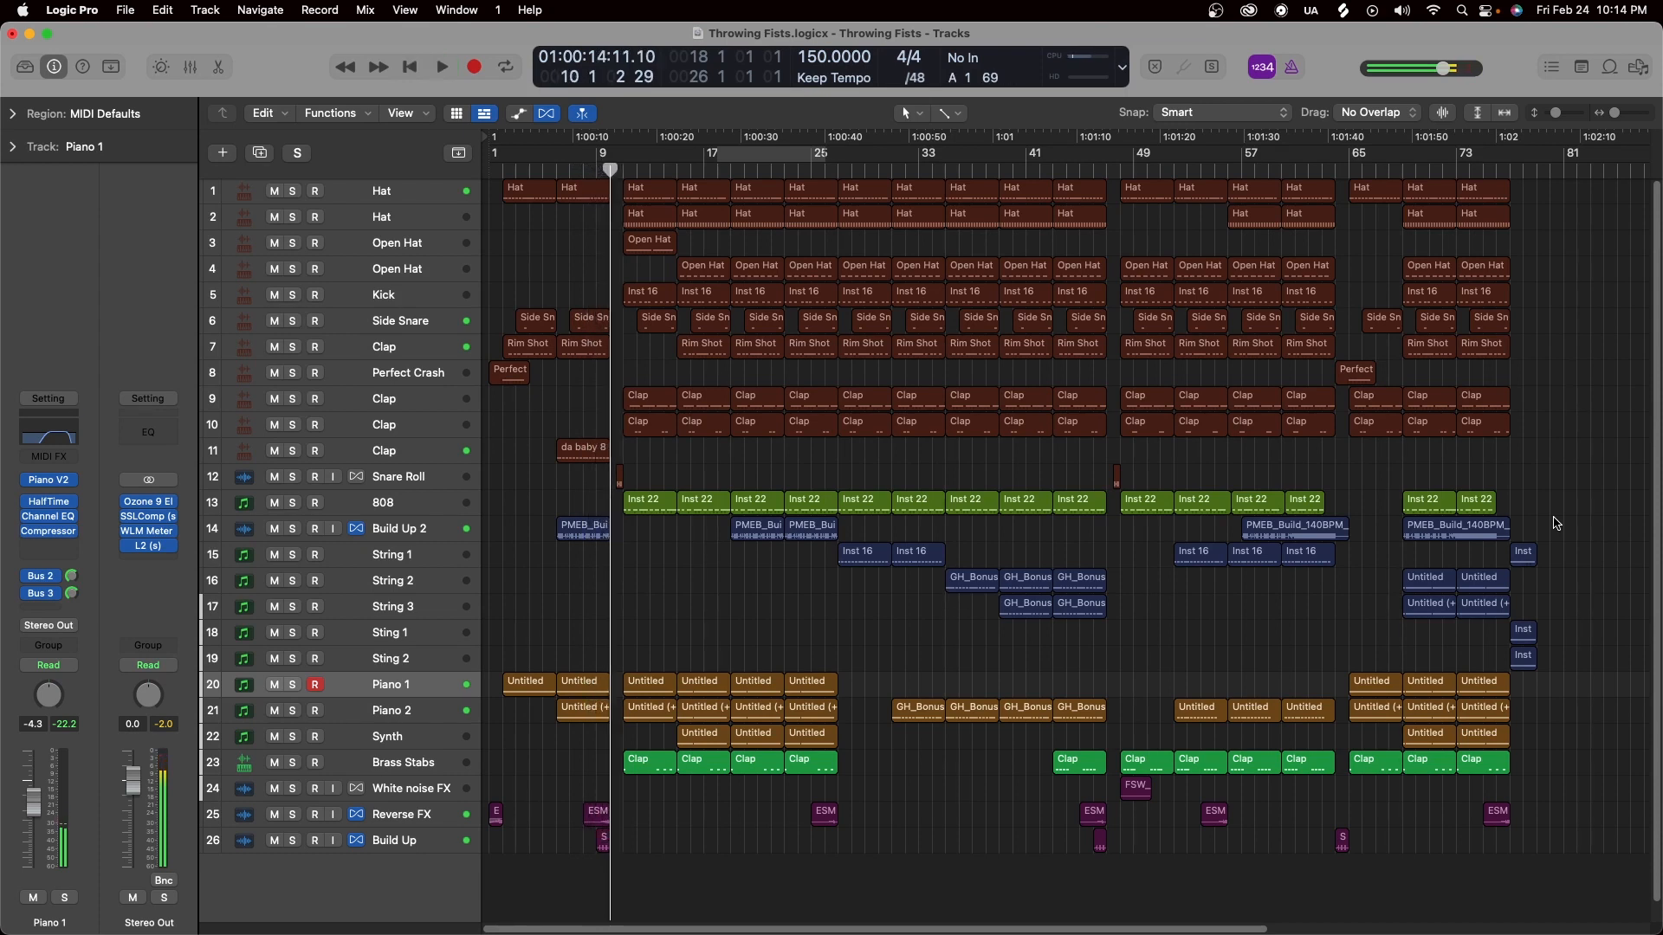
key("Return")
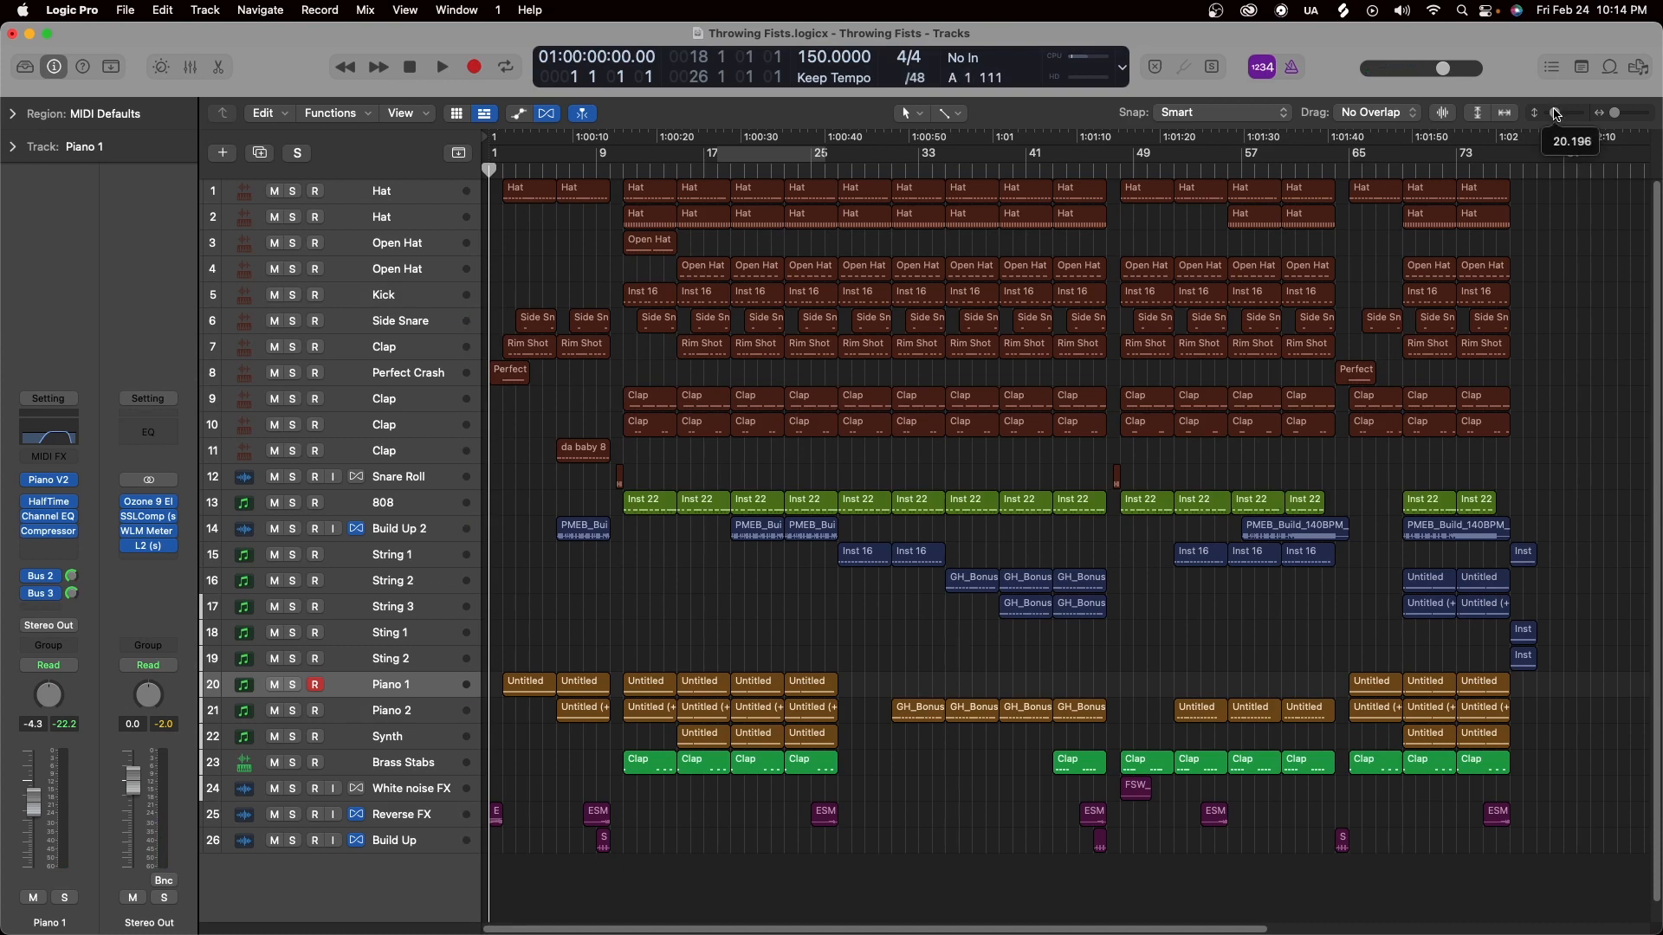
Solo the Piano 1 track and play its intro part from bar 2 to bar 8.
left_click_drag(1556, 113, 1554, 112)
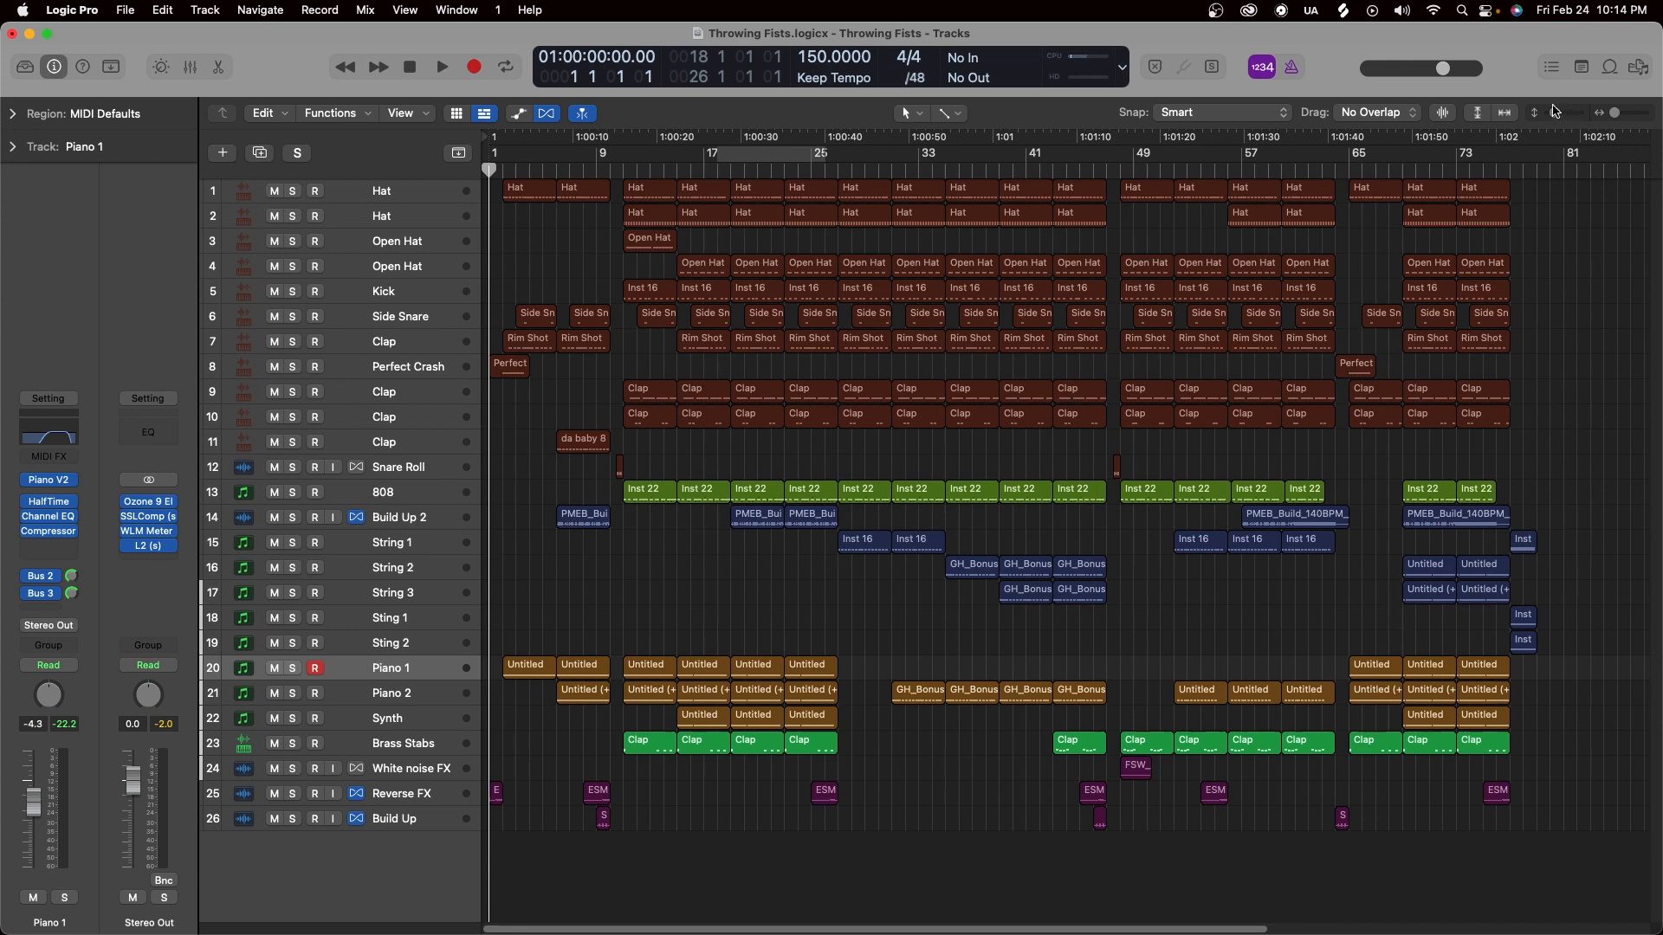
left_click_drag(1554, 113, 1557, 114)
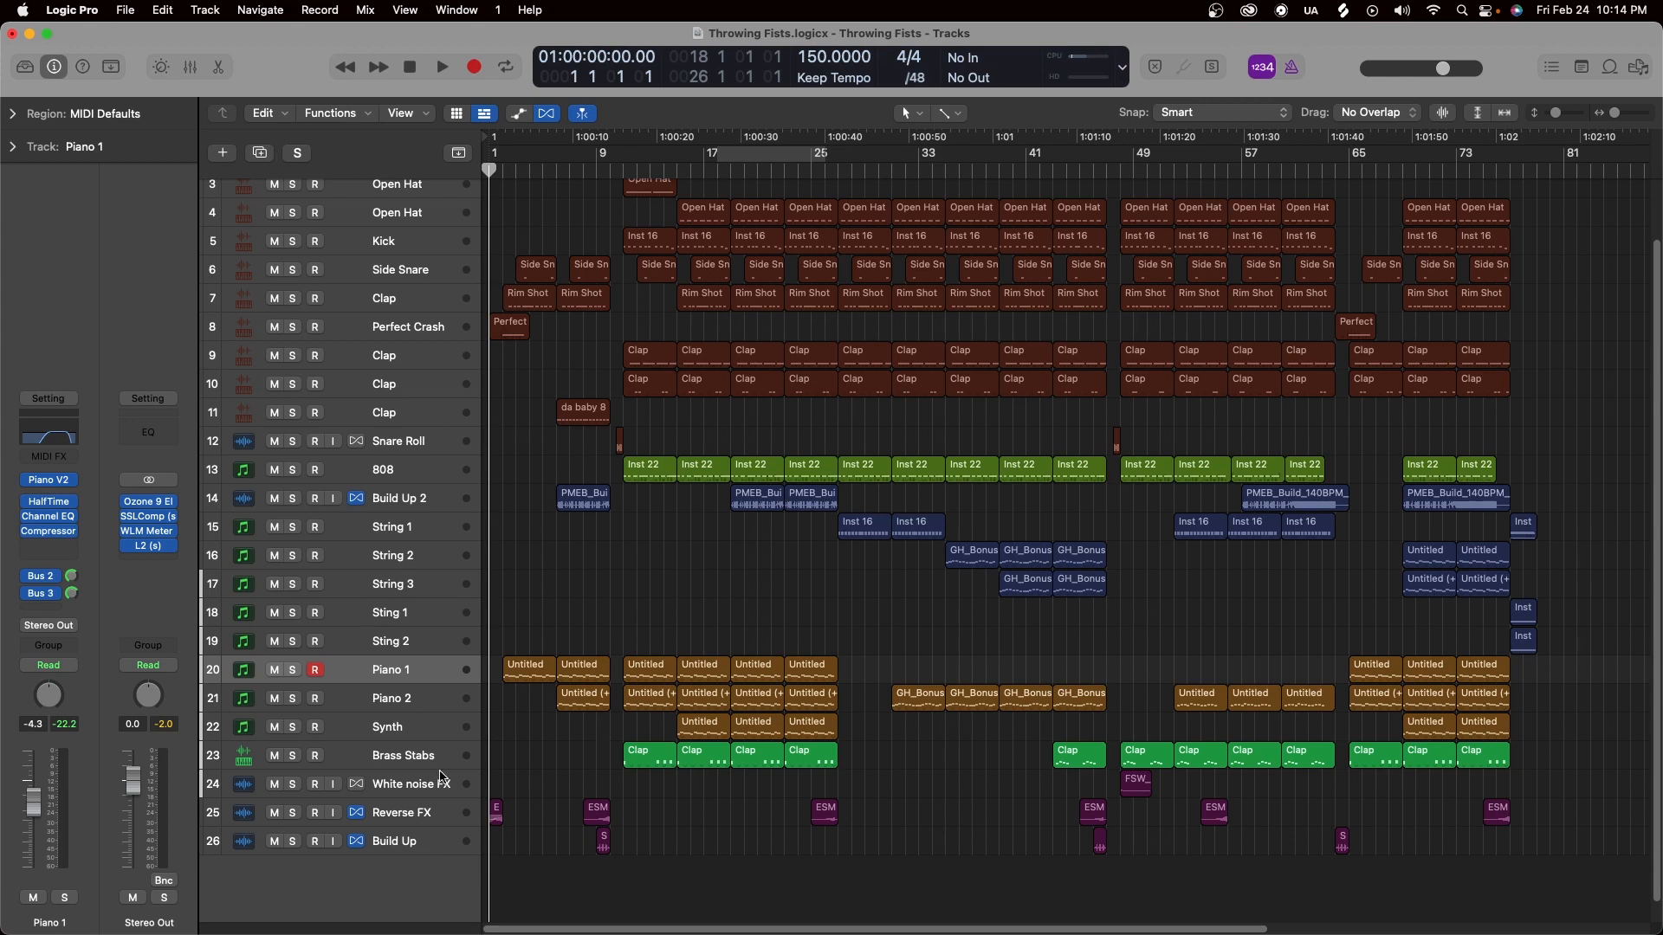
scroll(560, 604, "up", 2)
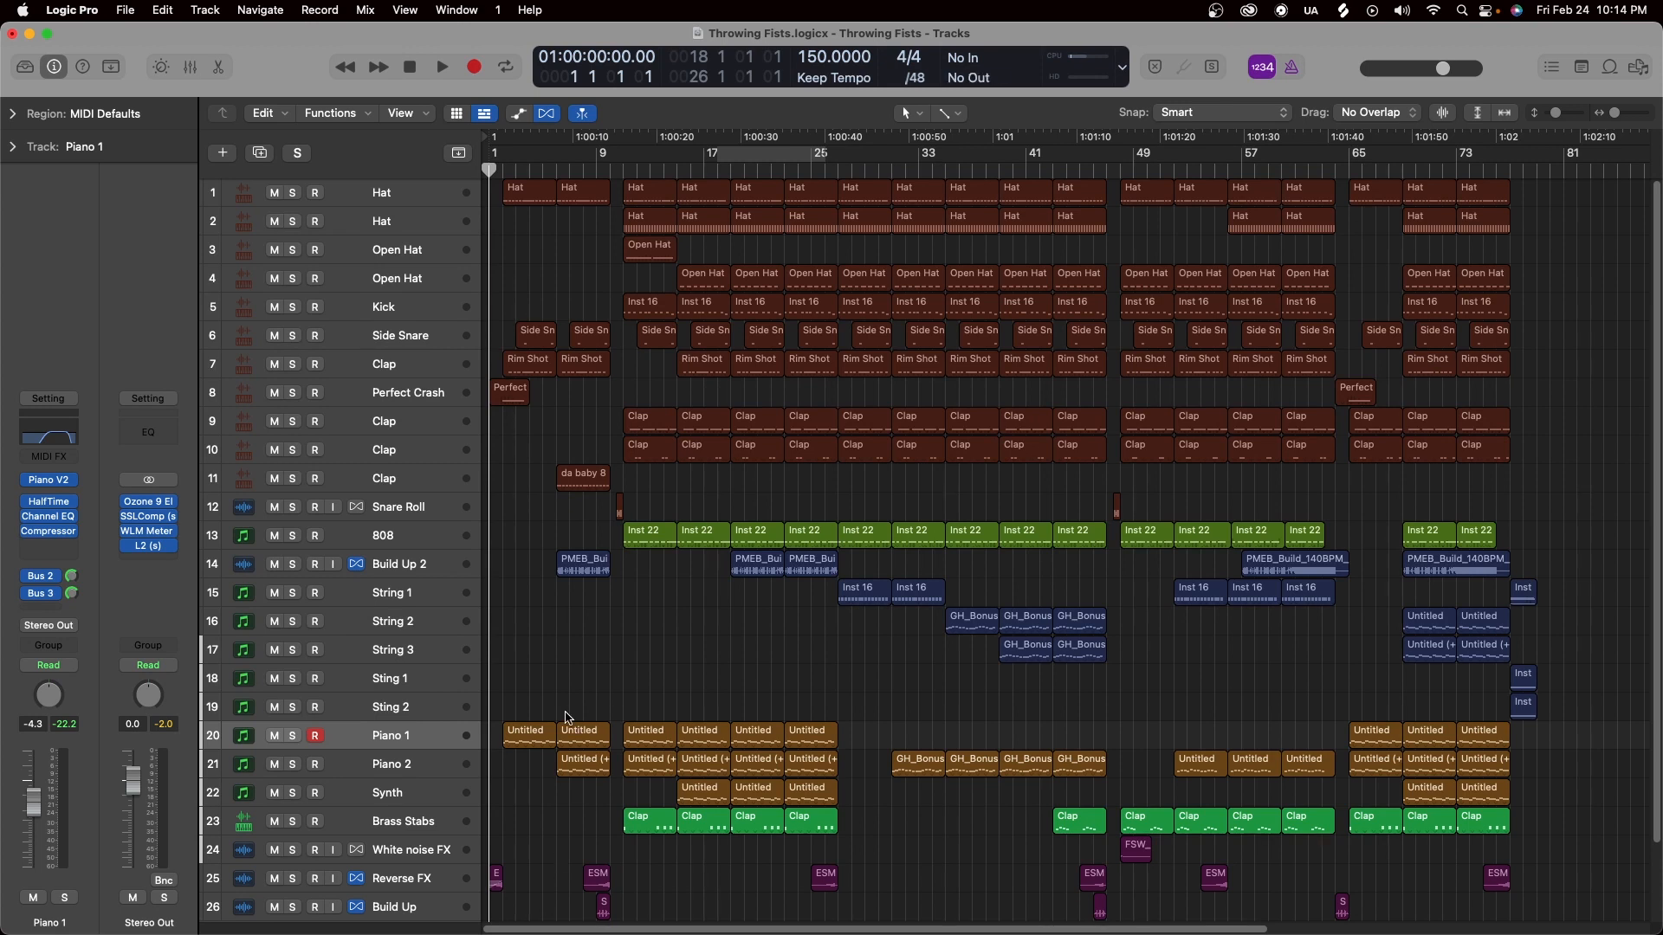
scroll(568, 719, "down", 3)
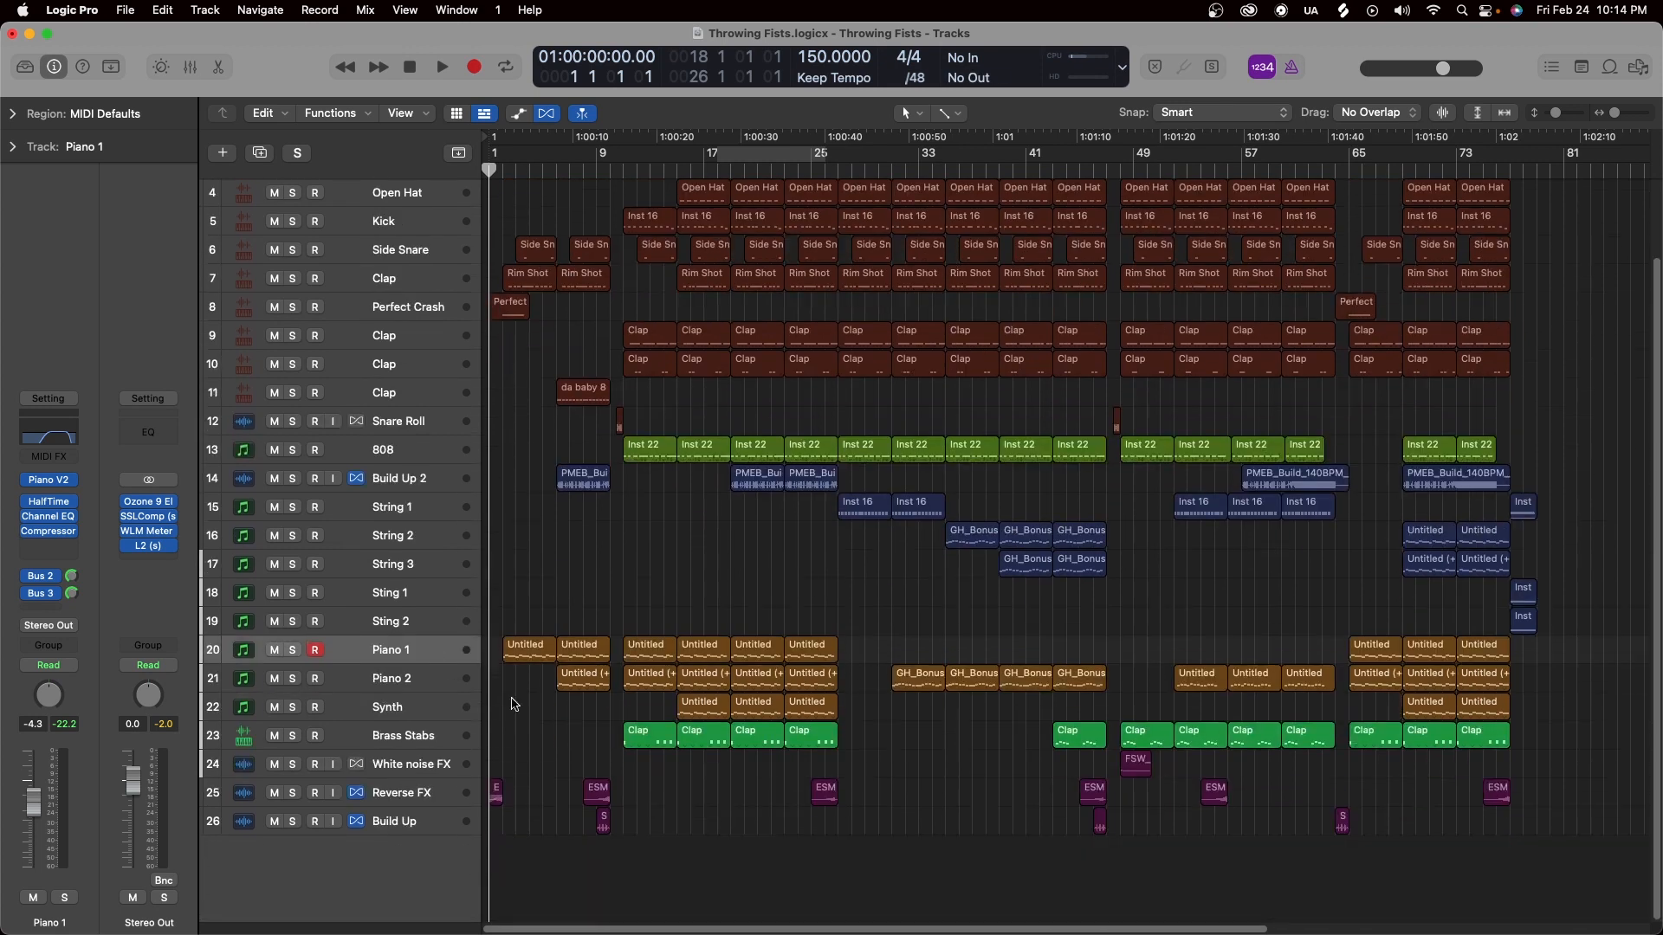
left_click(391, 658)
key("space")
left_click_drag(500, 169, 504, 172)
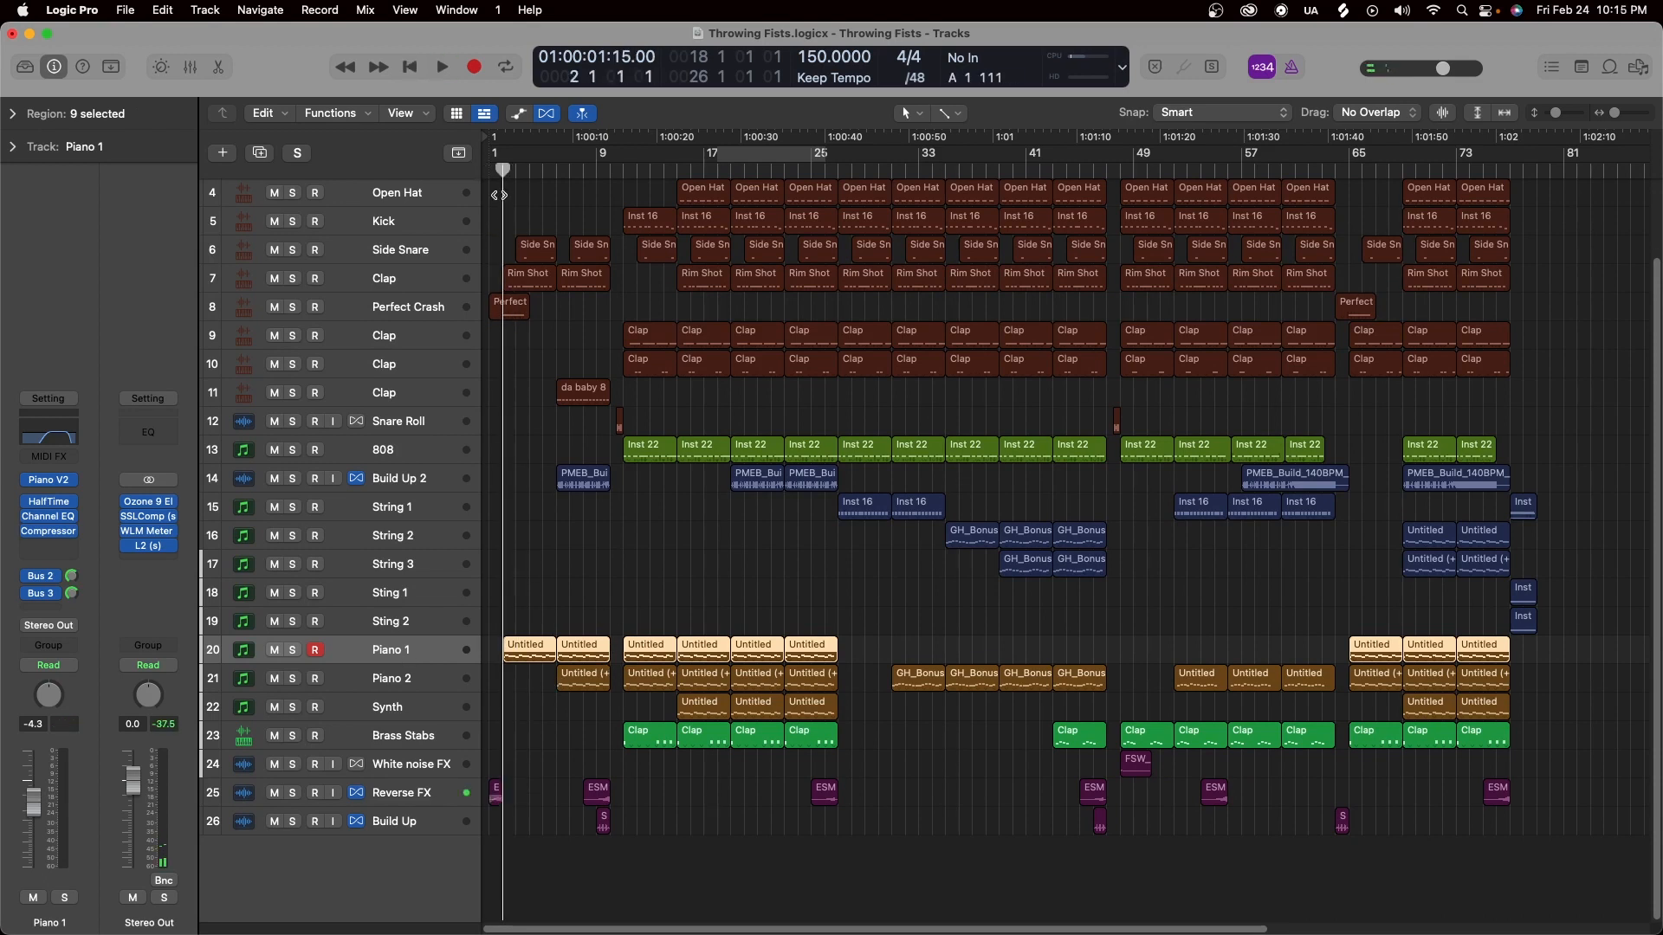
left_click(583, 620)
key("space")
left_click(294, 653)
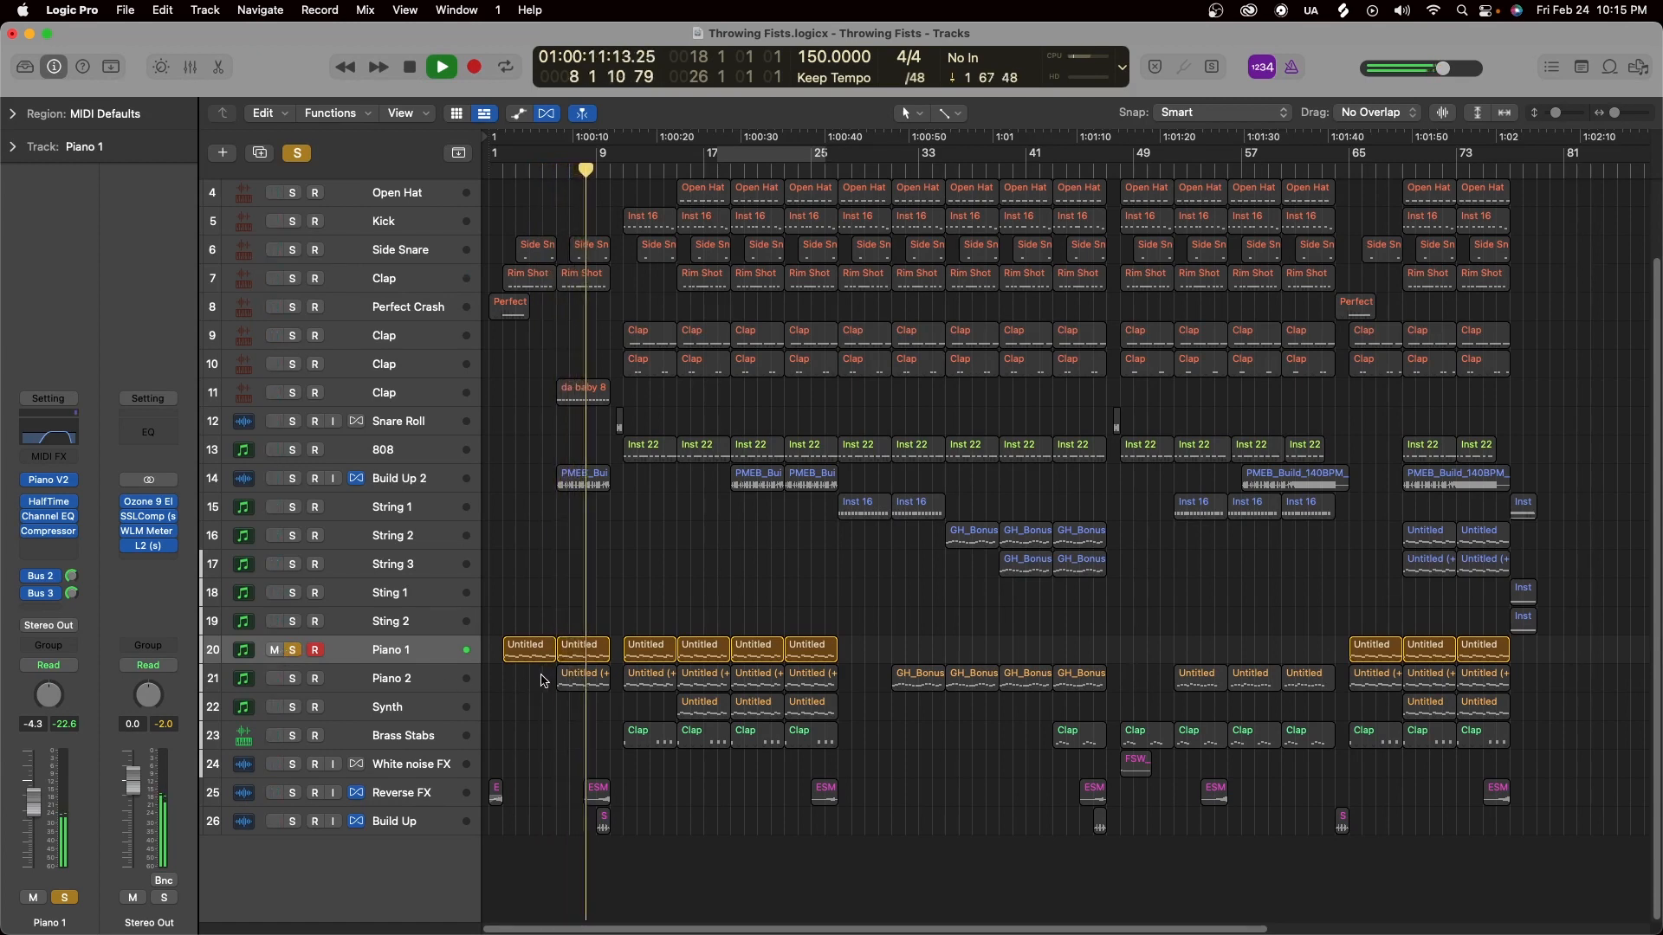
key("space")
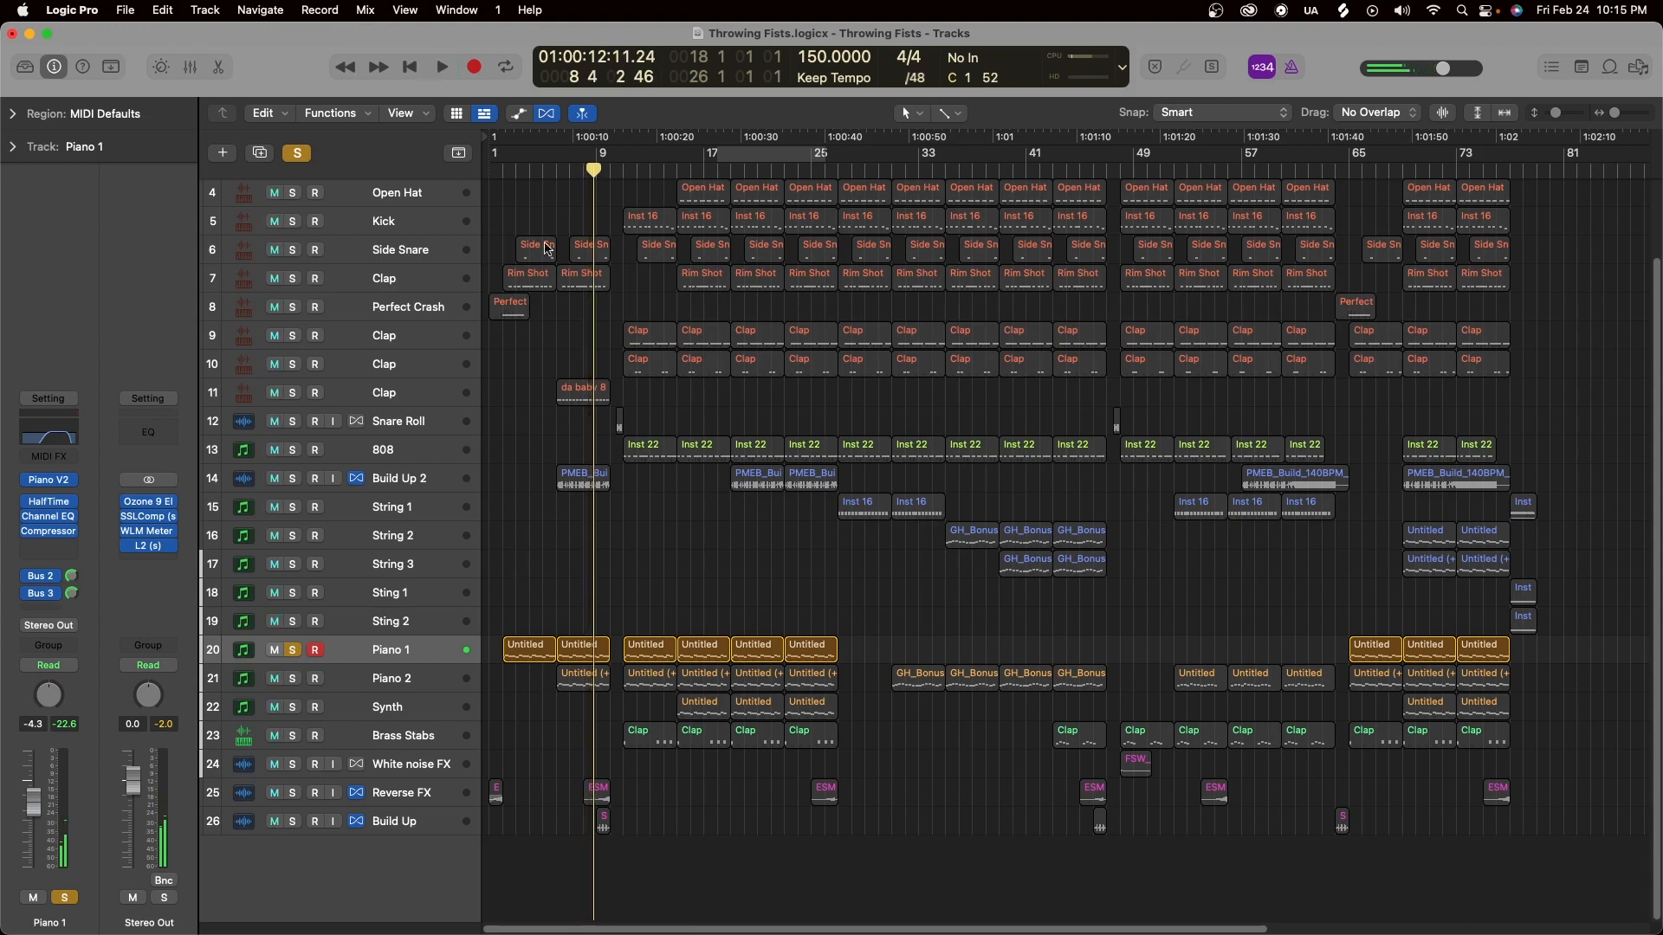
Solo Piano 2 together with Piano 1 and play both parts from bar 6 to bar 8.
left_click(589, 174)
left_click_drag(590, 174, 557, 172)
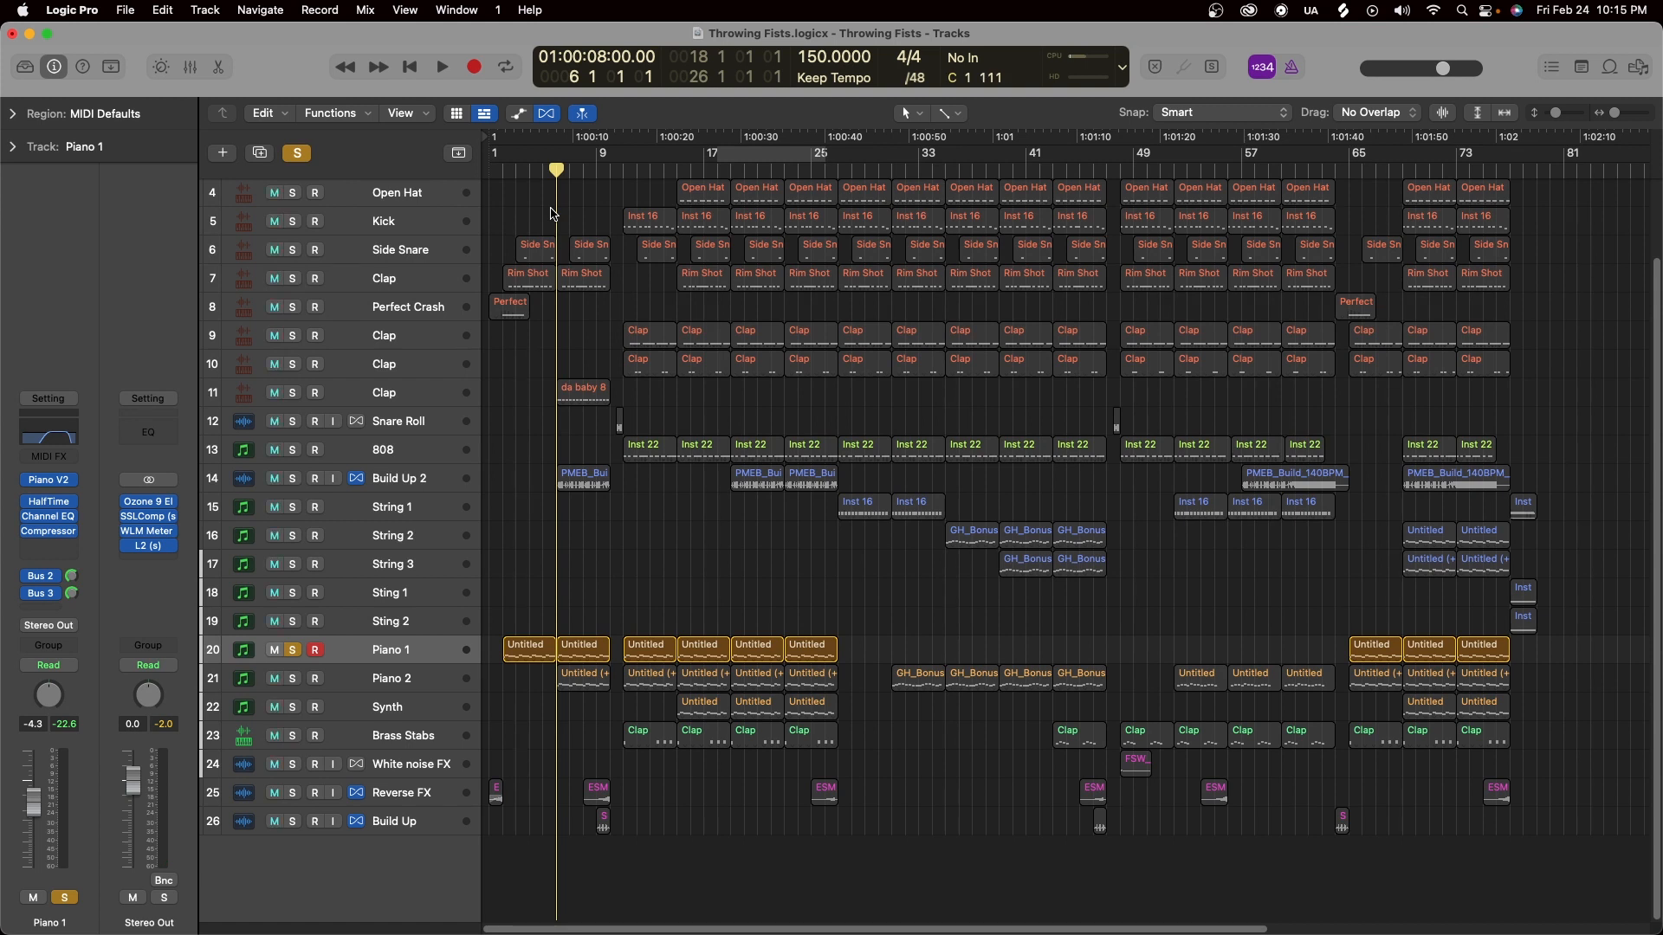
left_click(295, 685)
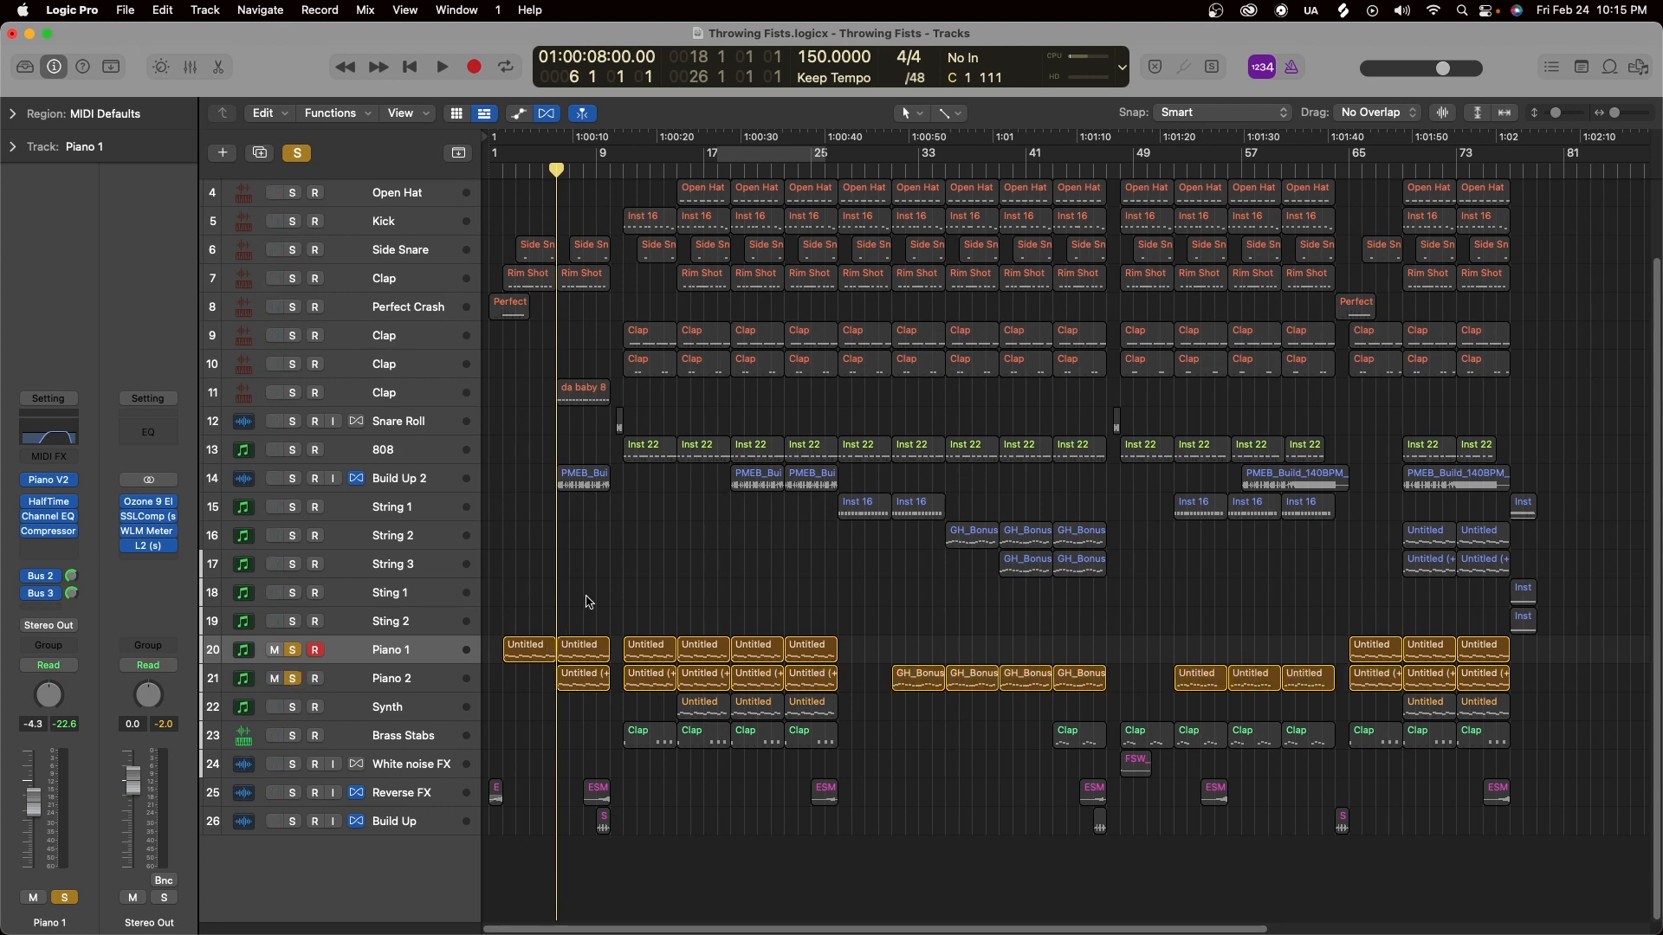
left_click_drag(589, 639, 595, 686)
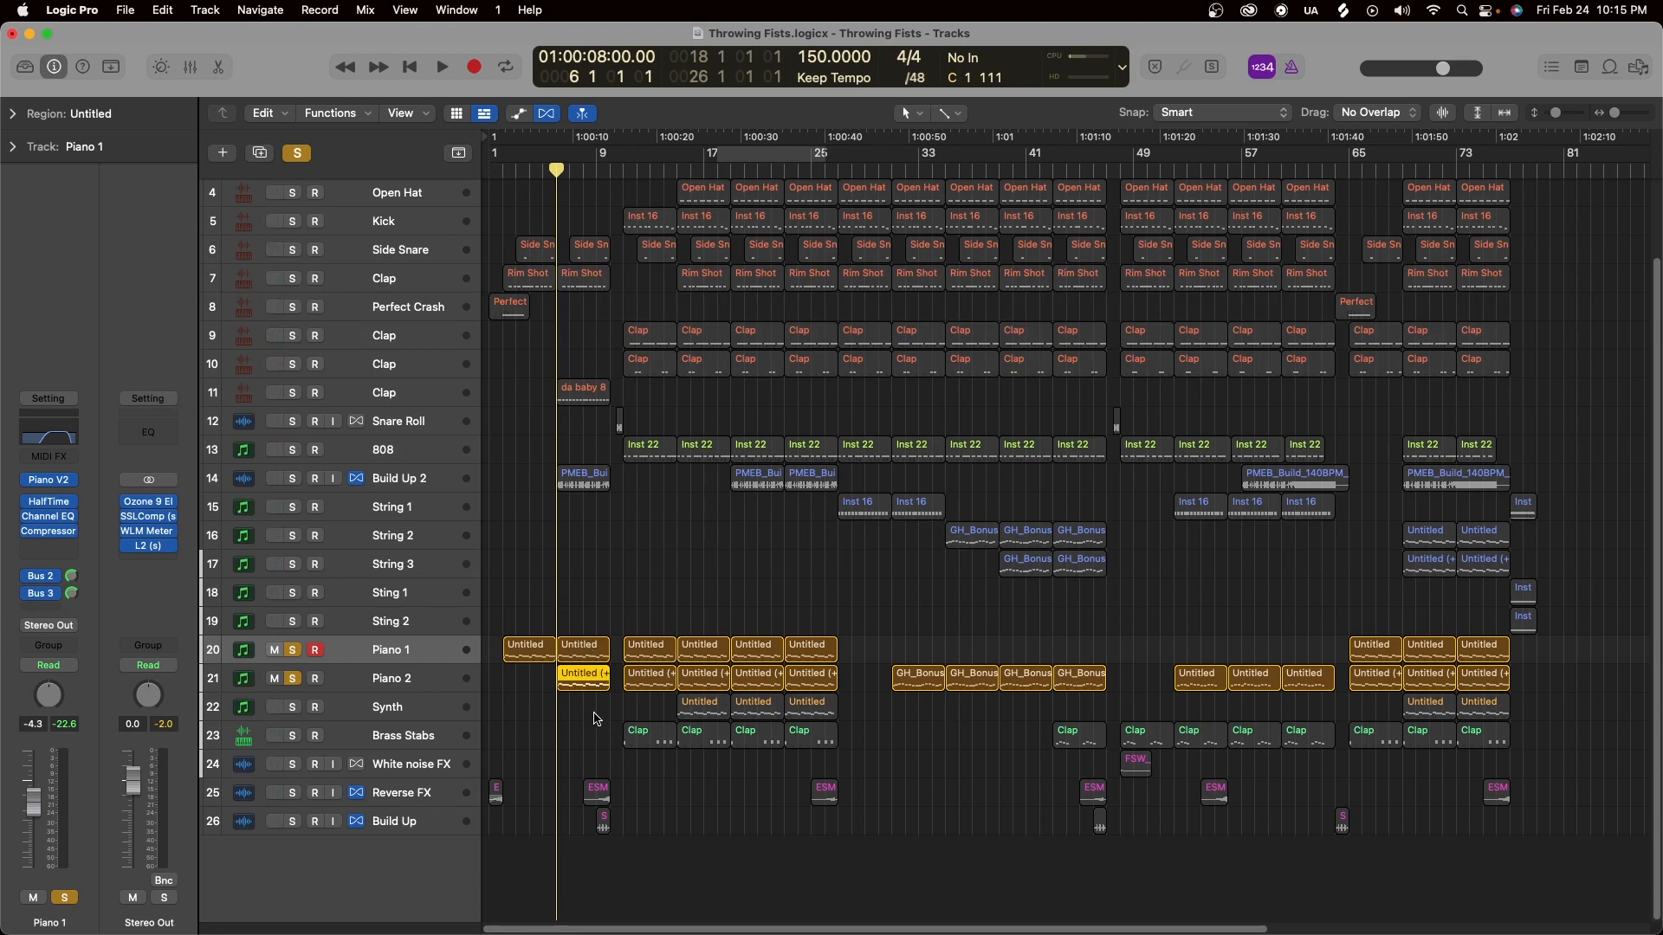
key("space")
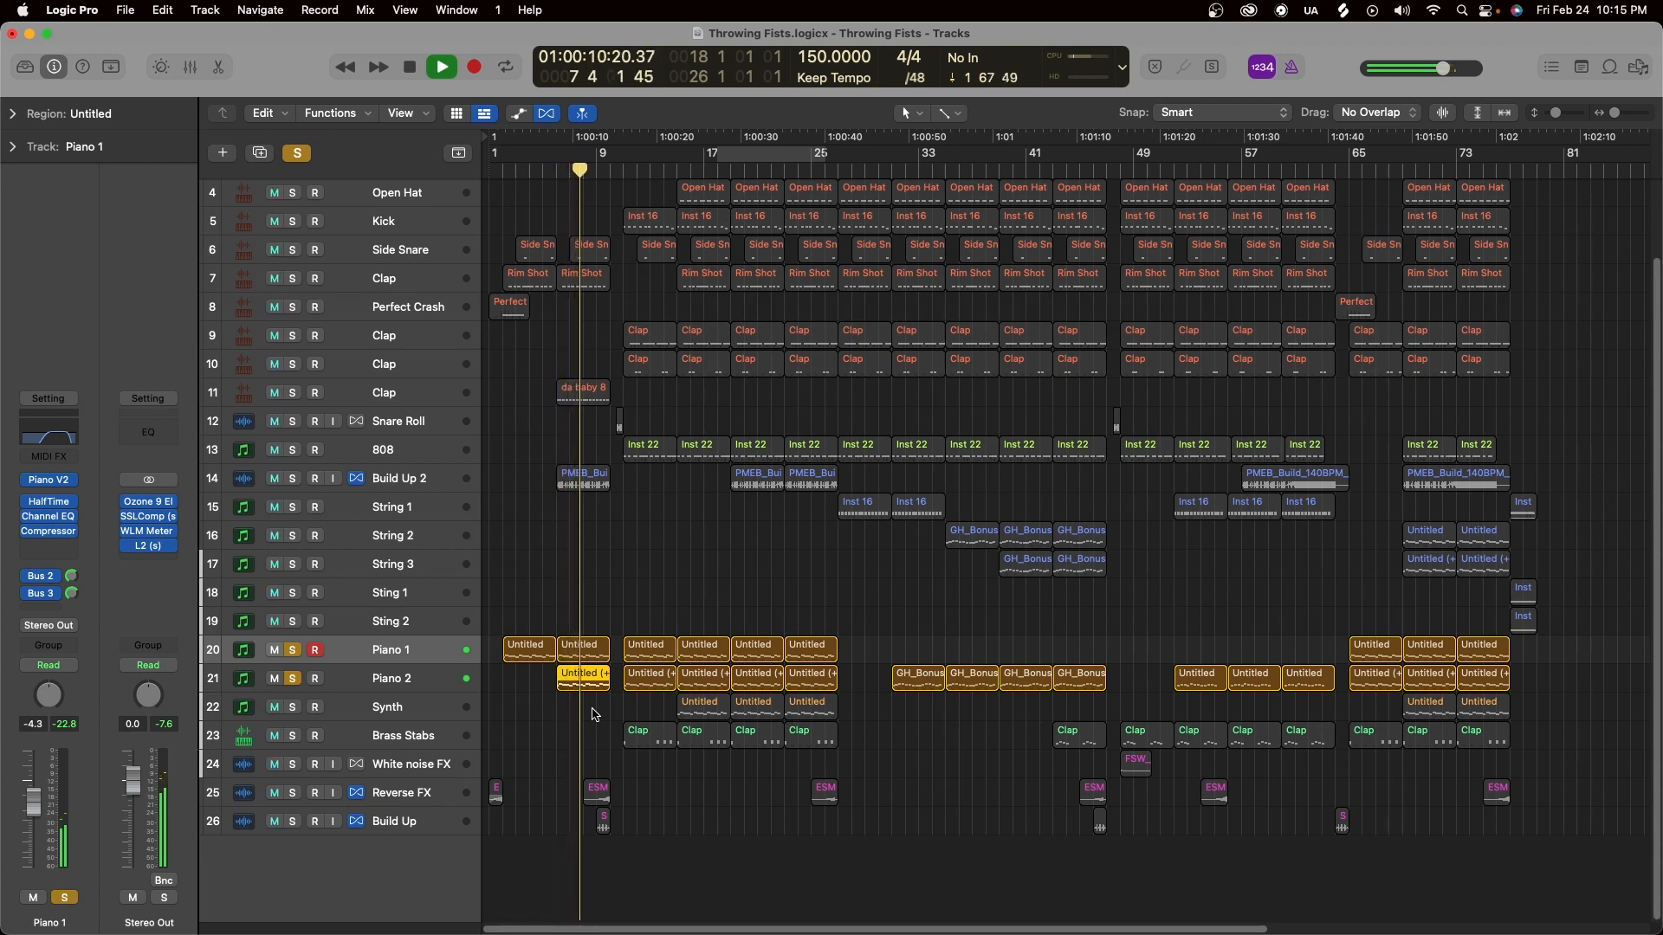
key("space")
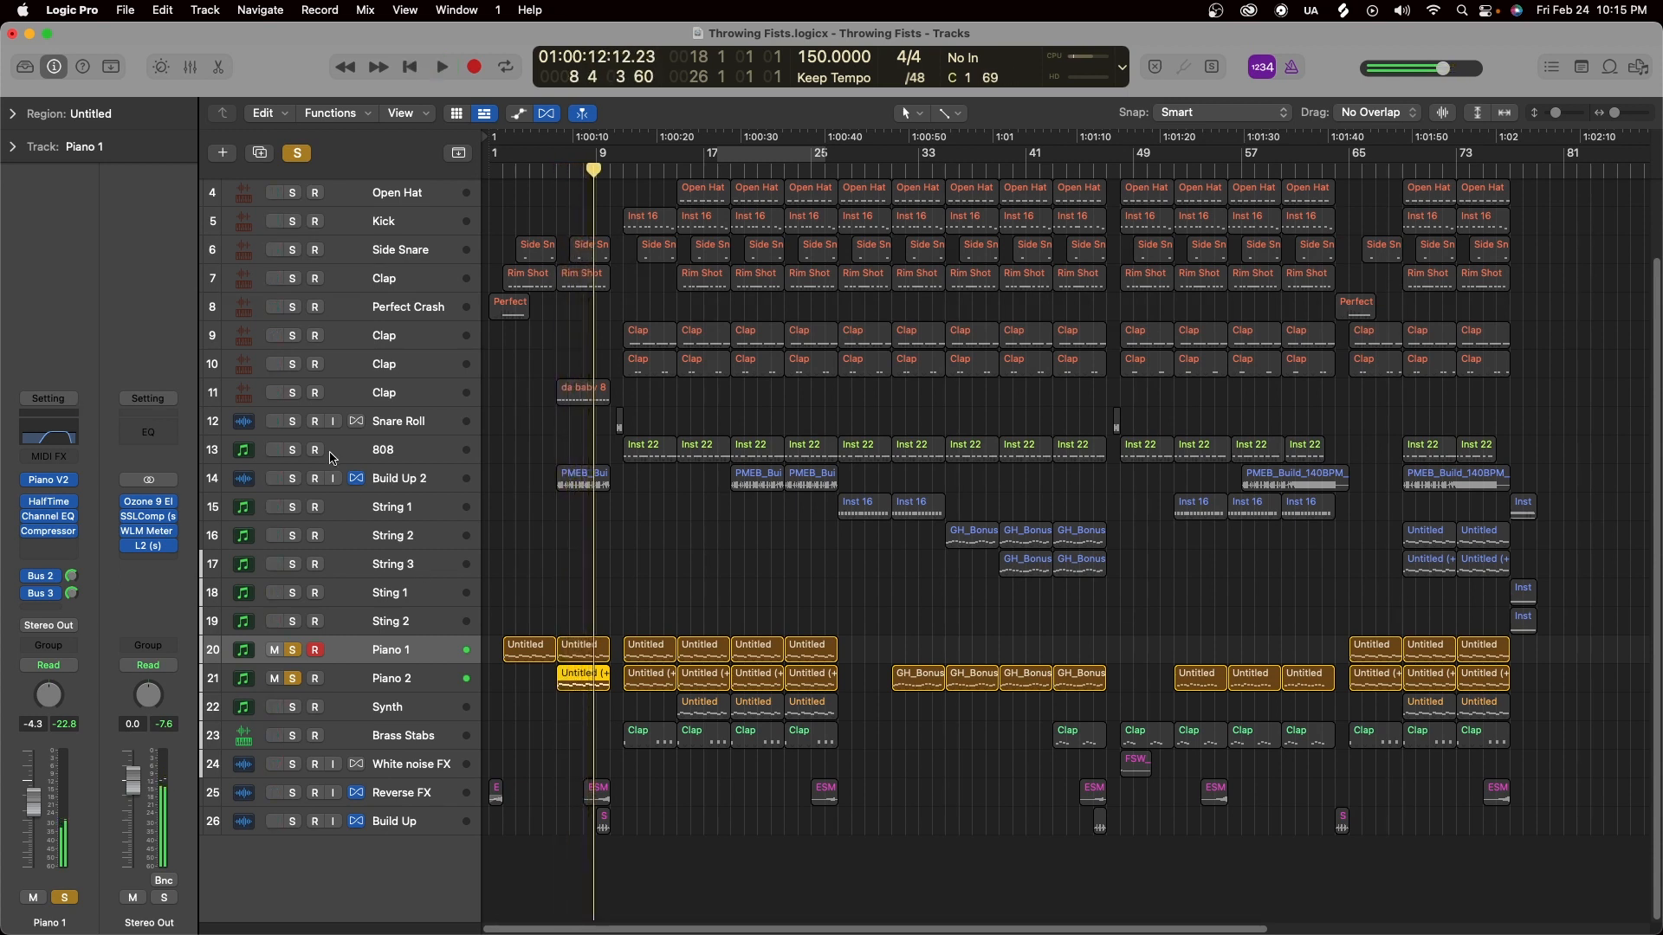
Add the Build Up 2 track to the solo group, and clear solo on all tracks.
left_click(293, 482)
scroll(561, 513, "up", 3)
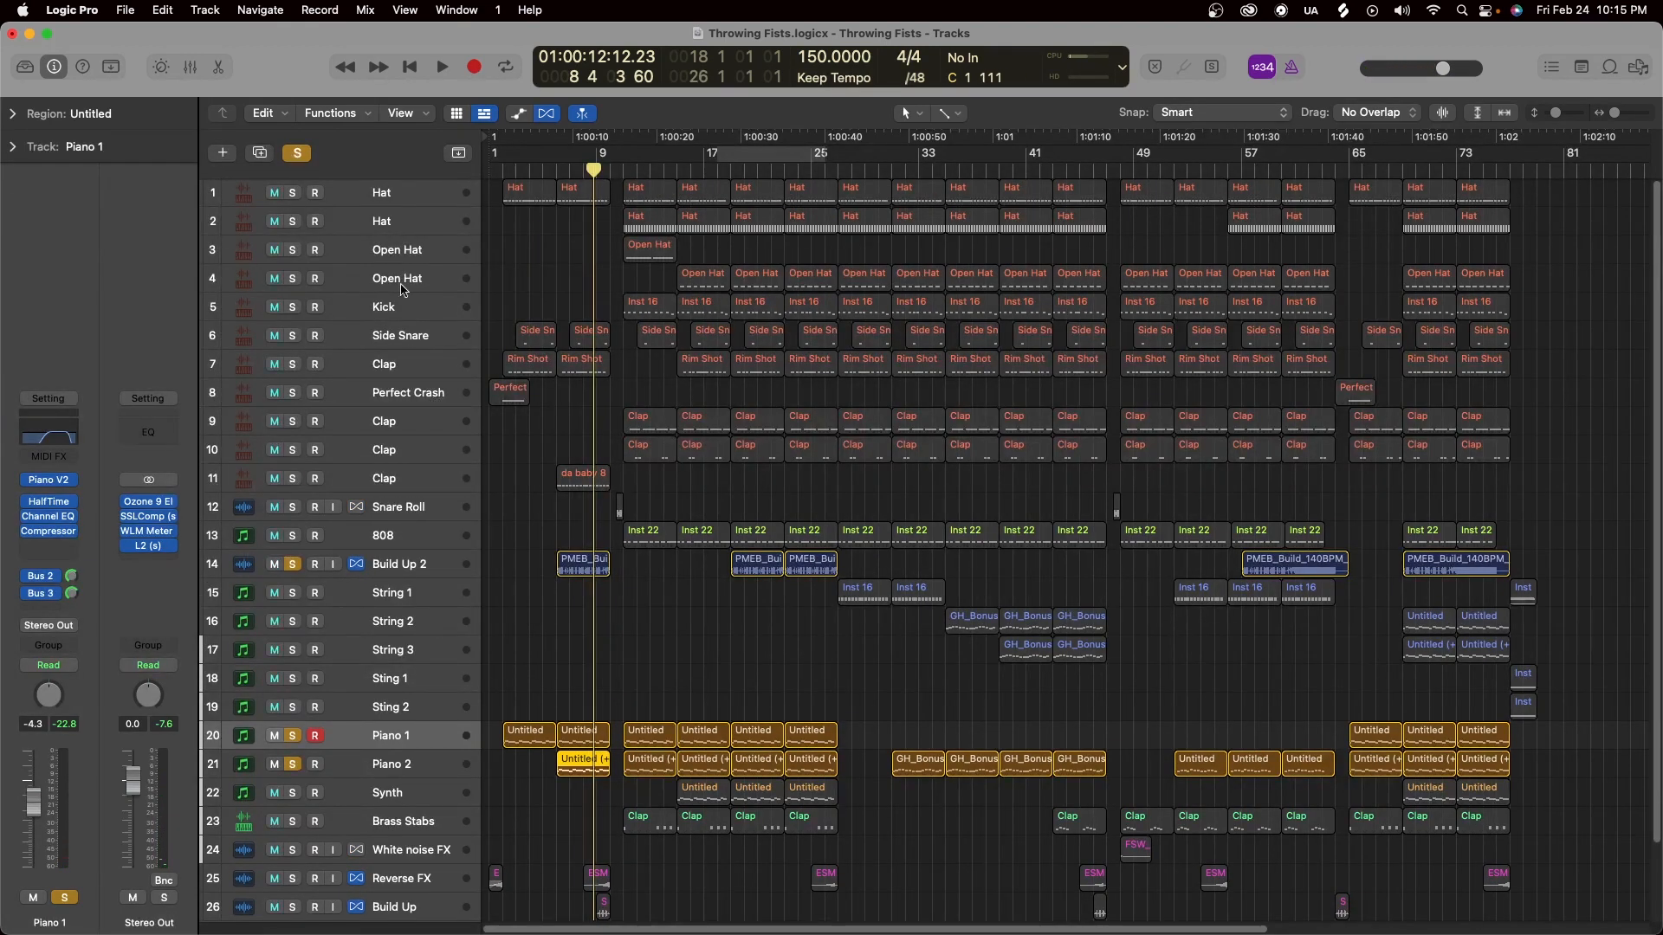
left_click(297, 153)
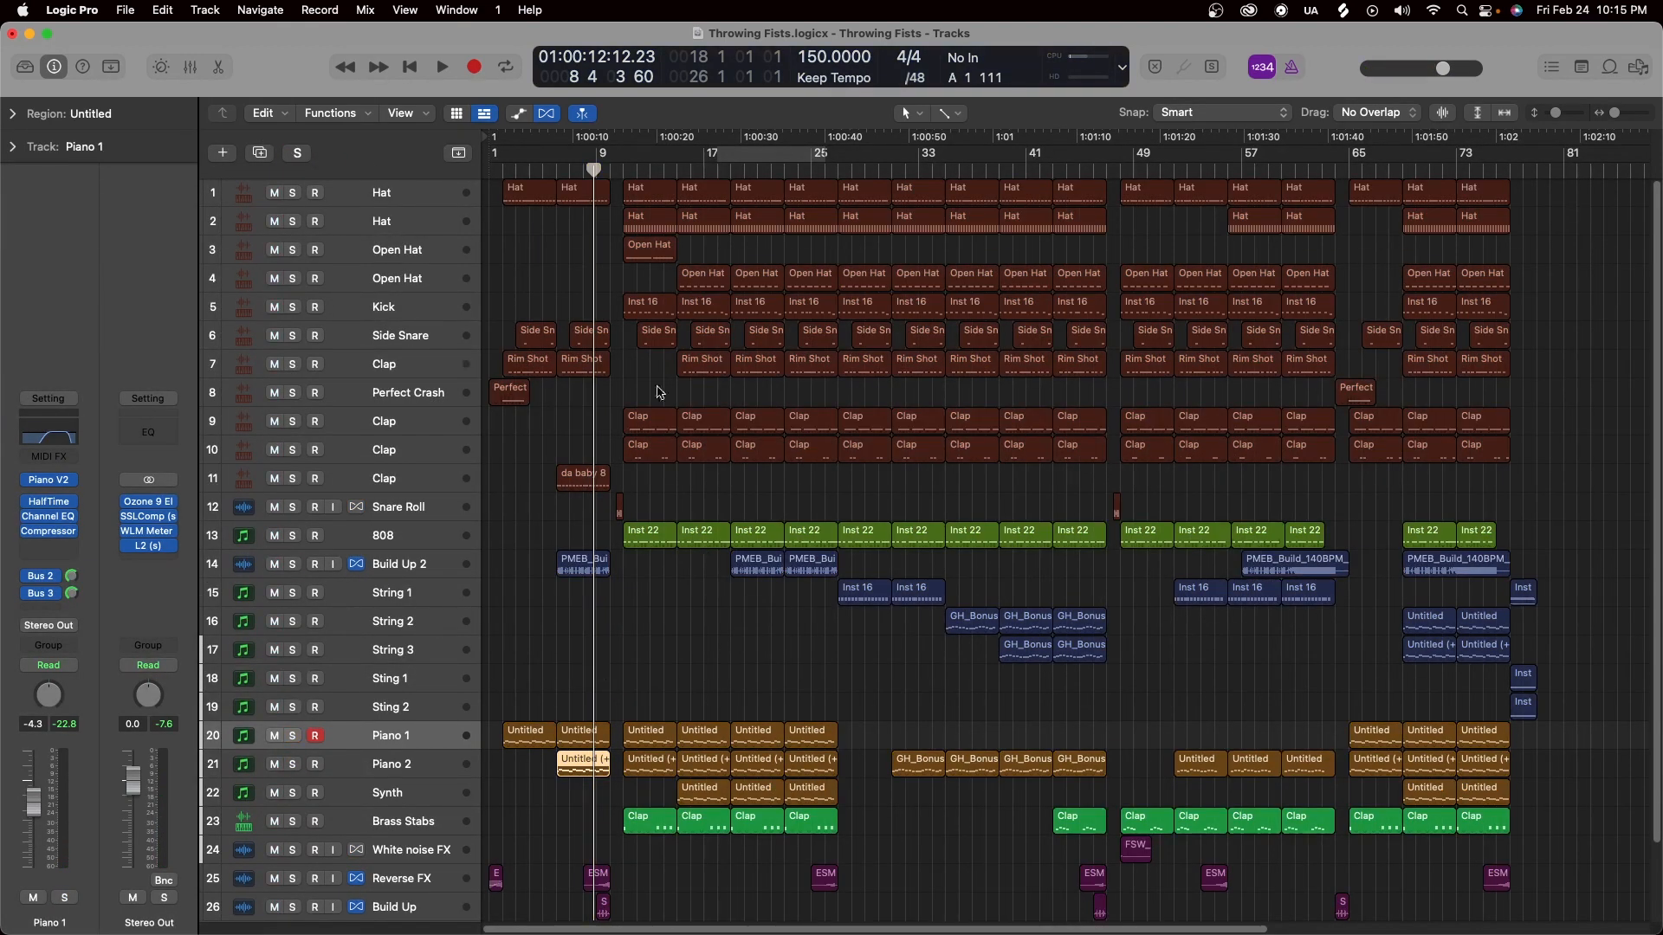
Play the intro's second half from bar 6, briefly soloing the Clap track with the da baby 808 region, and return to the start.
mouse_move(559, 174)
left_mouse_down()
mouse_move(576, 173)
mouse_move(561, 182)
left_mouse_up()
key("space")
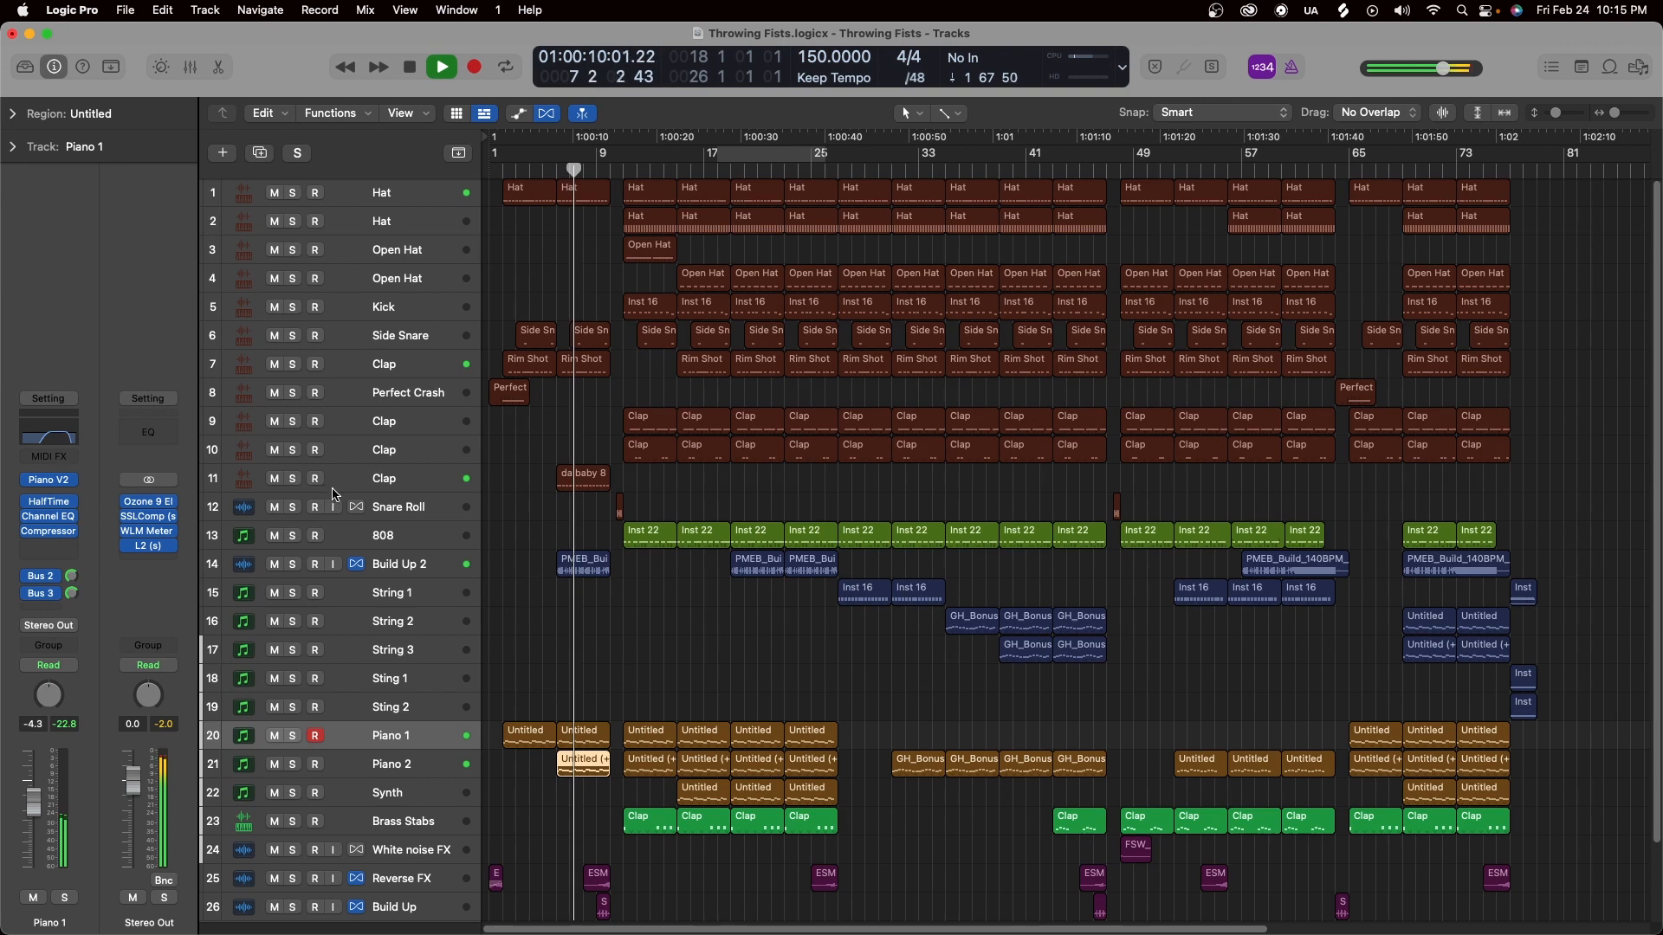
left_click(294, 481)
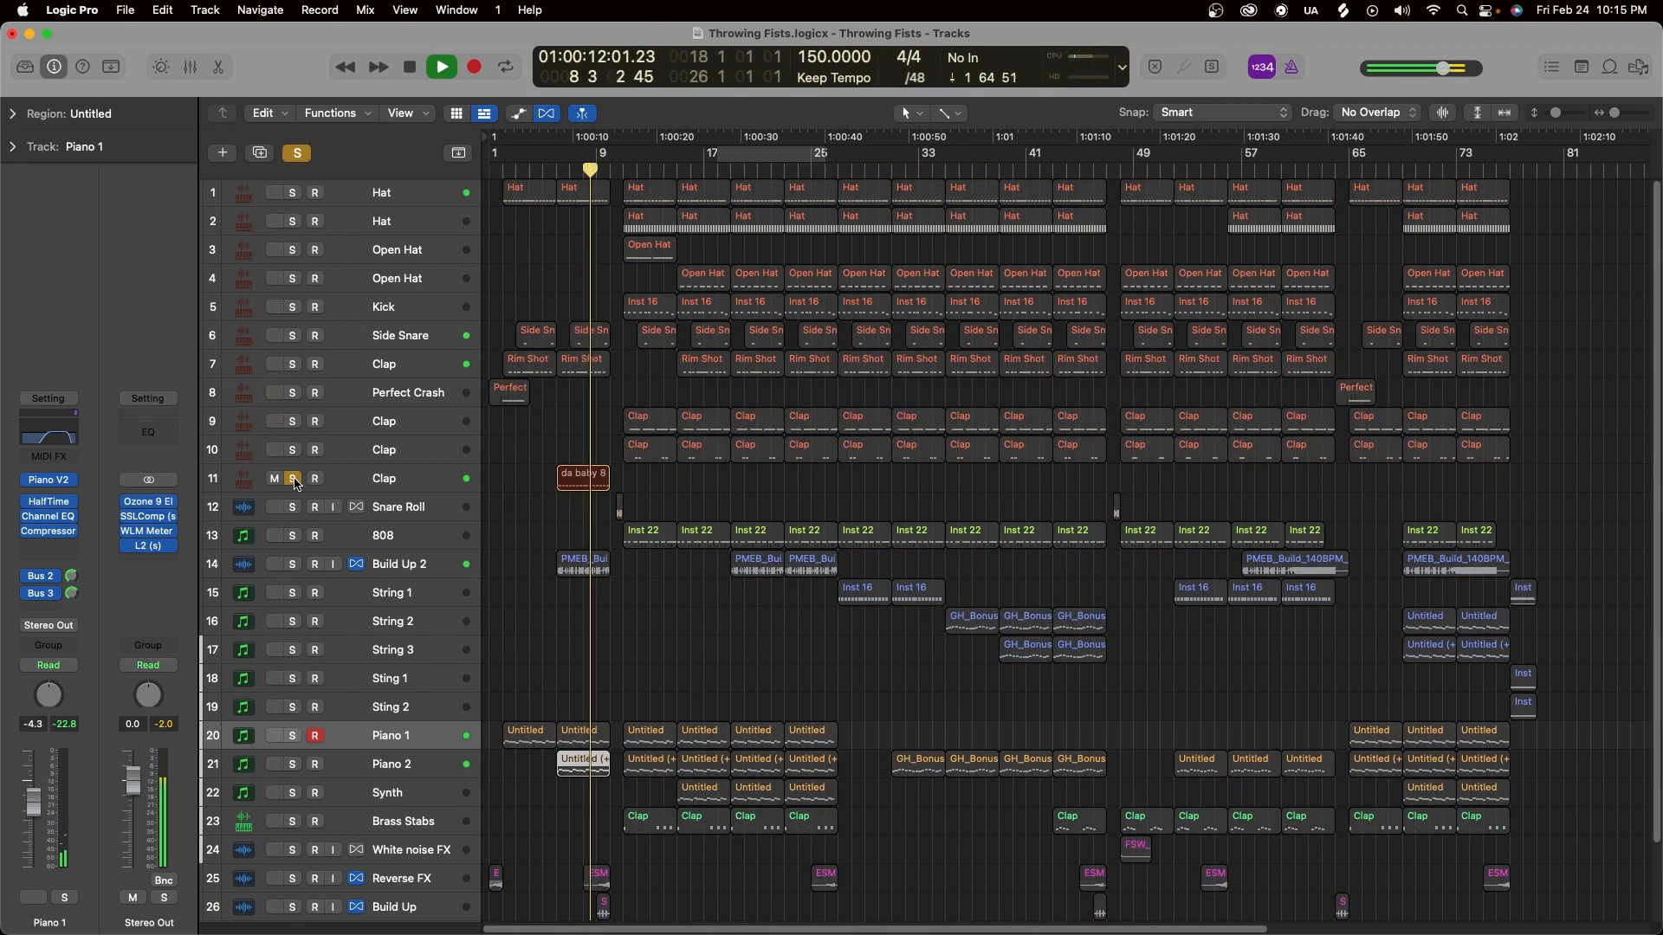
left_click(294, 481)
key("space")
key("Return")
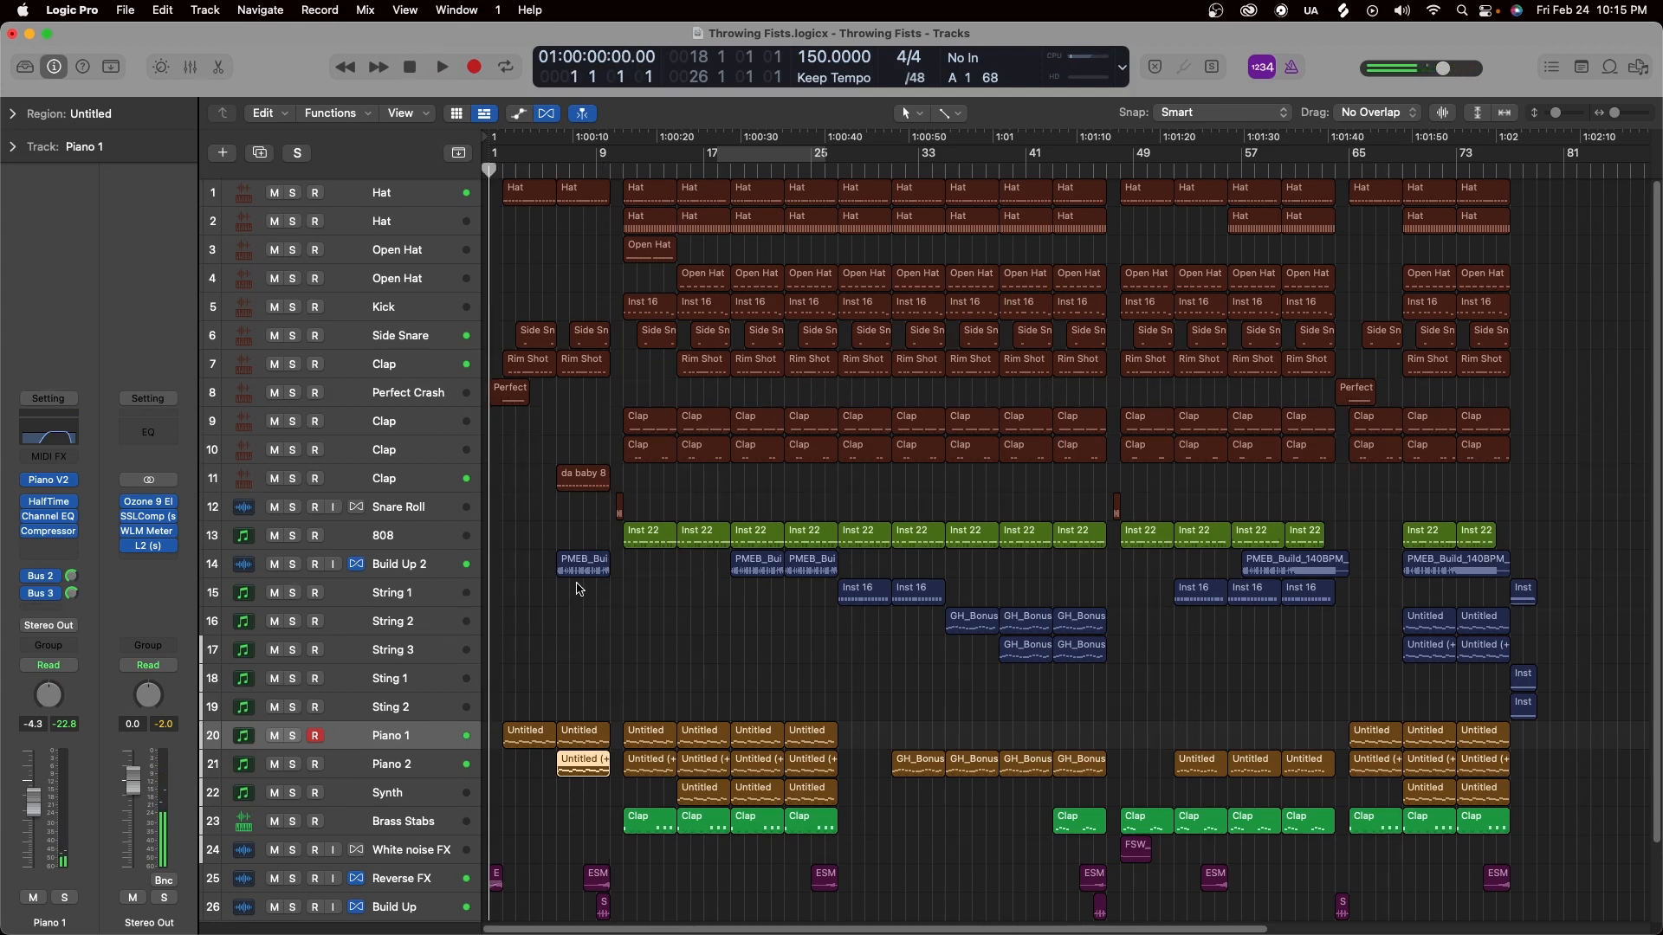
Play the intro from the beginning to bar 4, and replay it from bar 2 to bar 9.
scroll(579, 589, "down", 3)
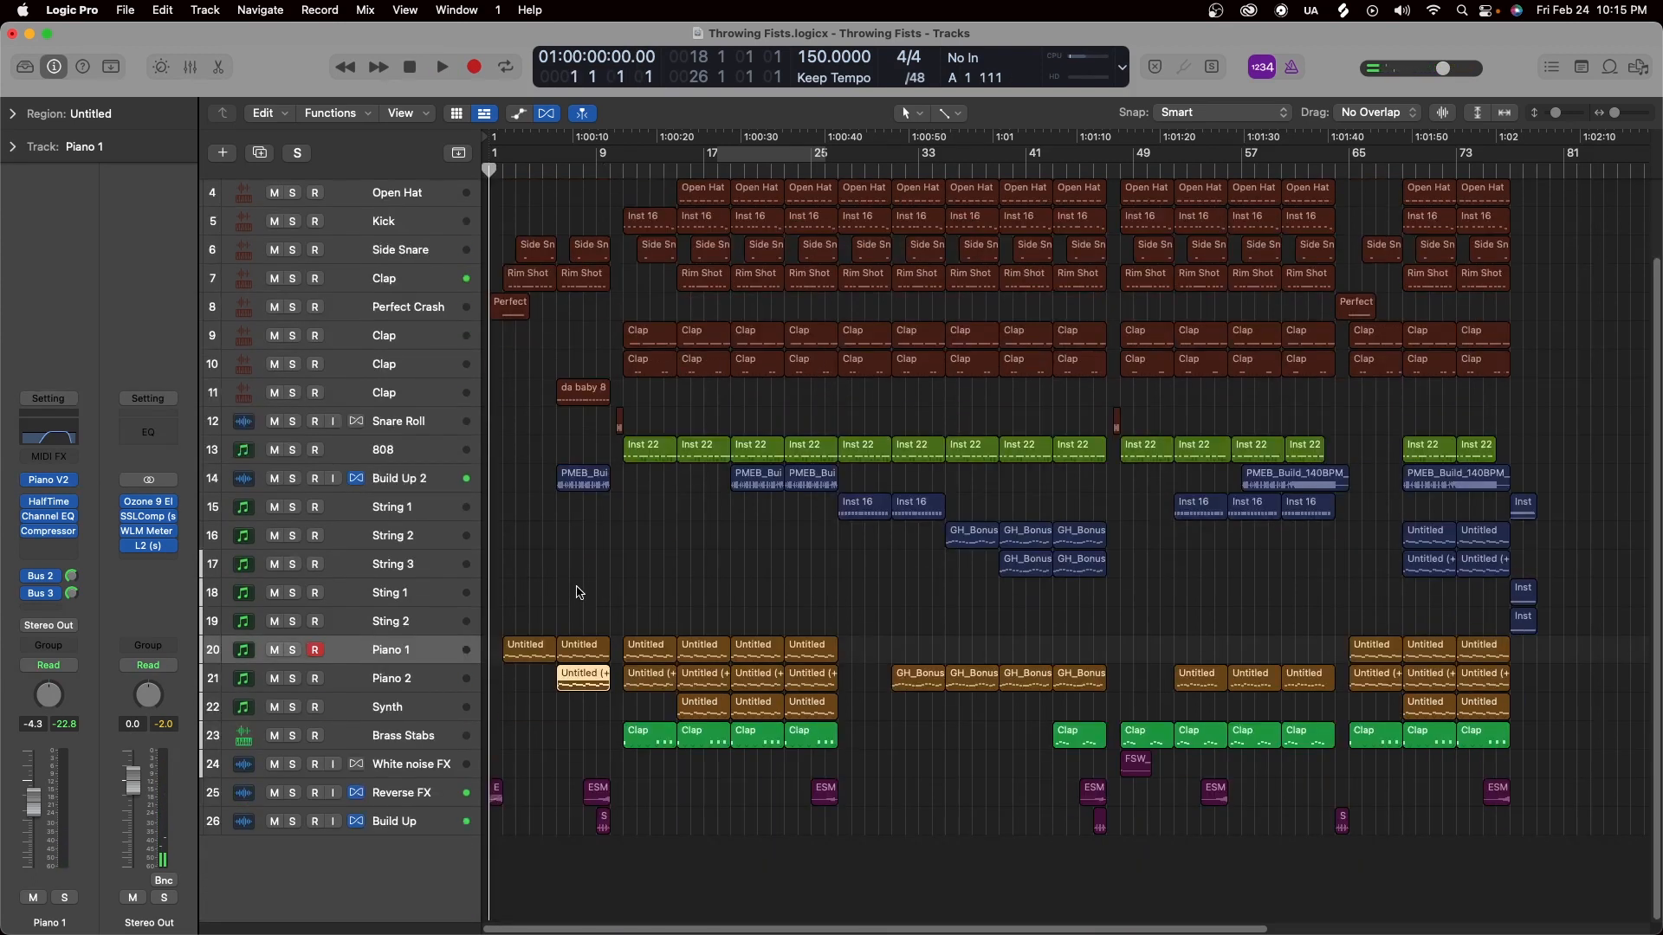
scroll(575, 466, "up", 3)
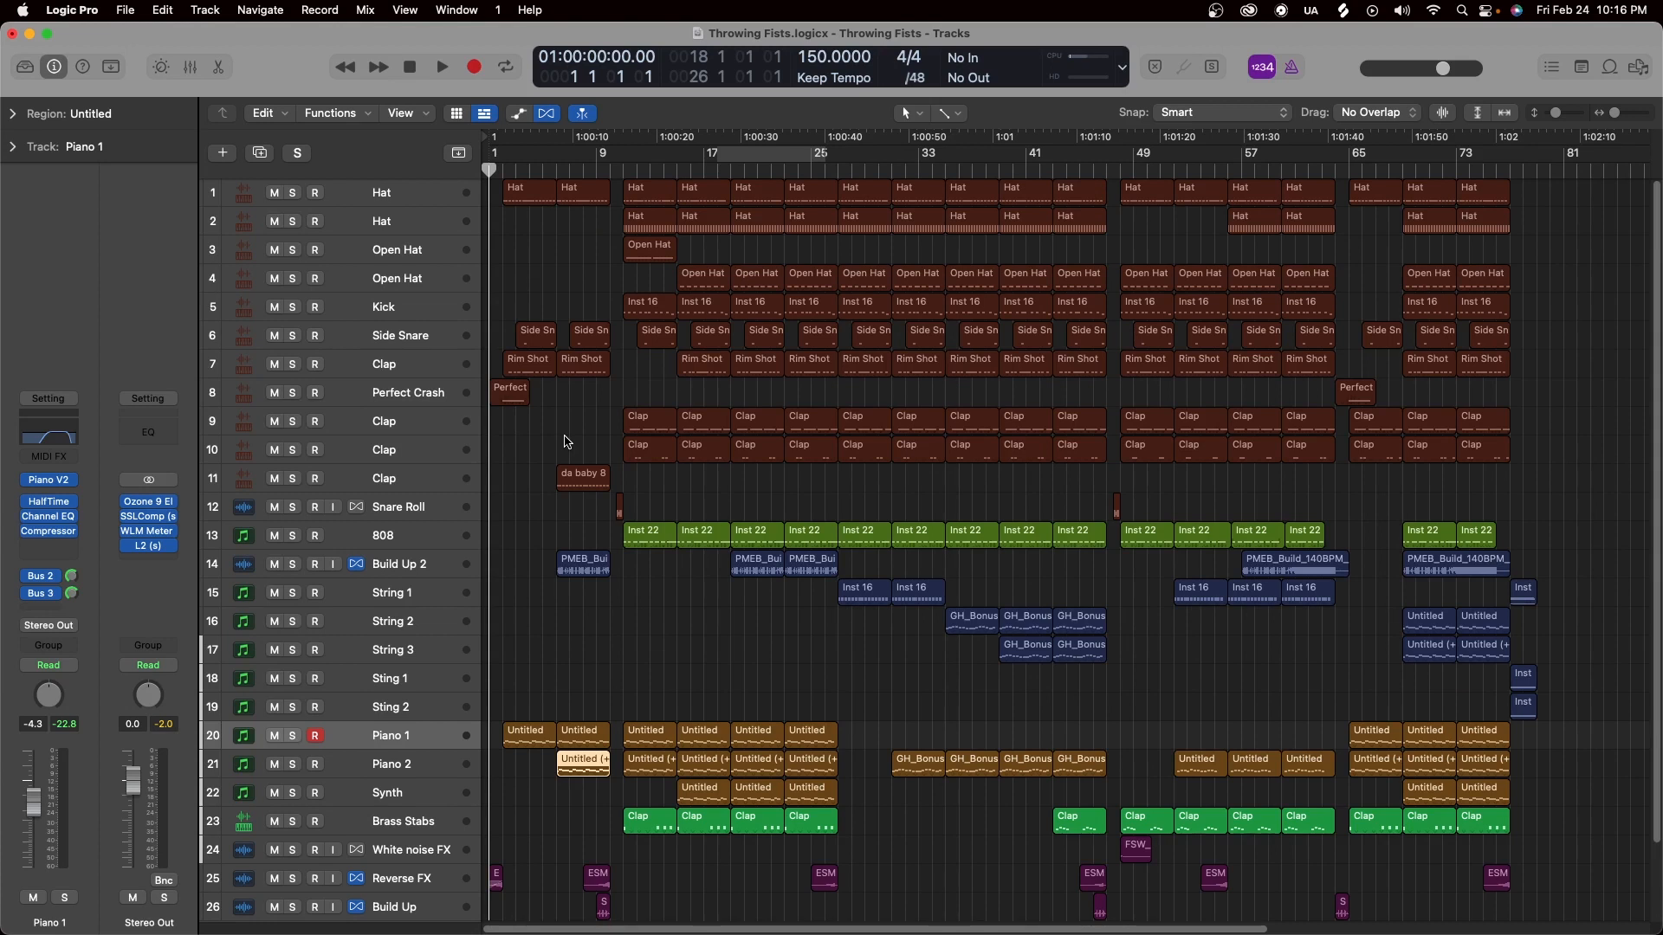
key("space")
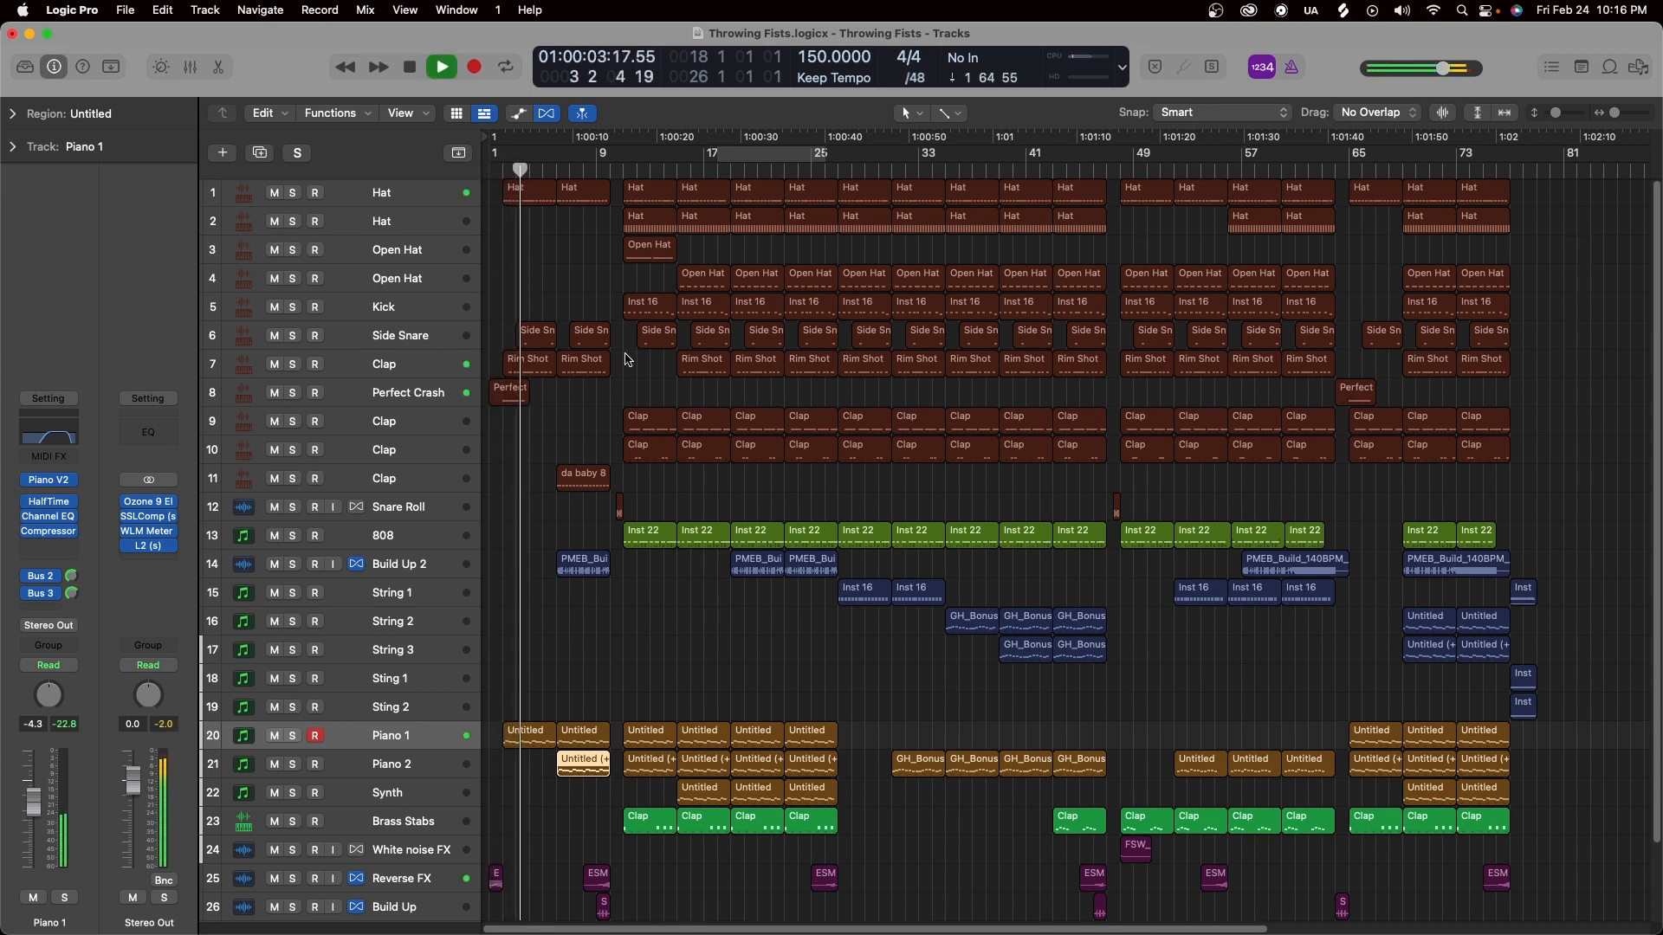
key("space")
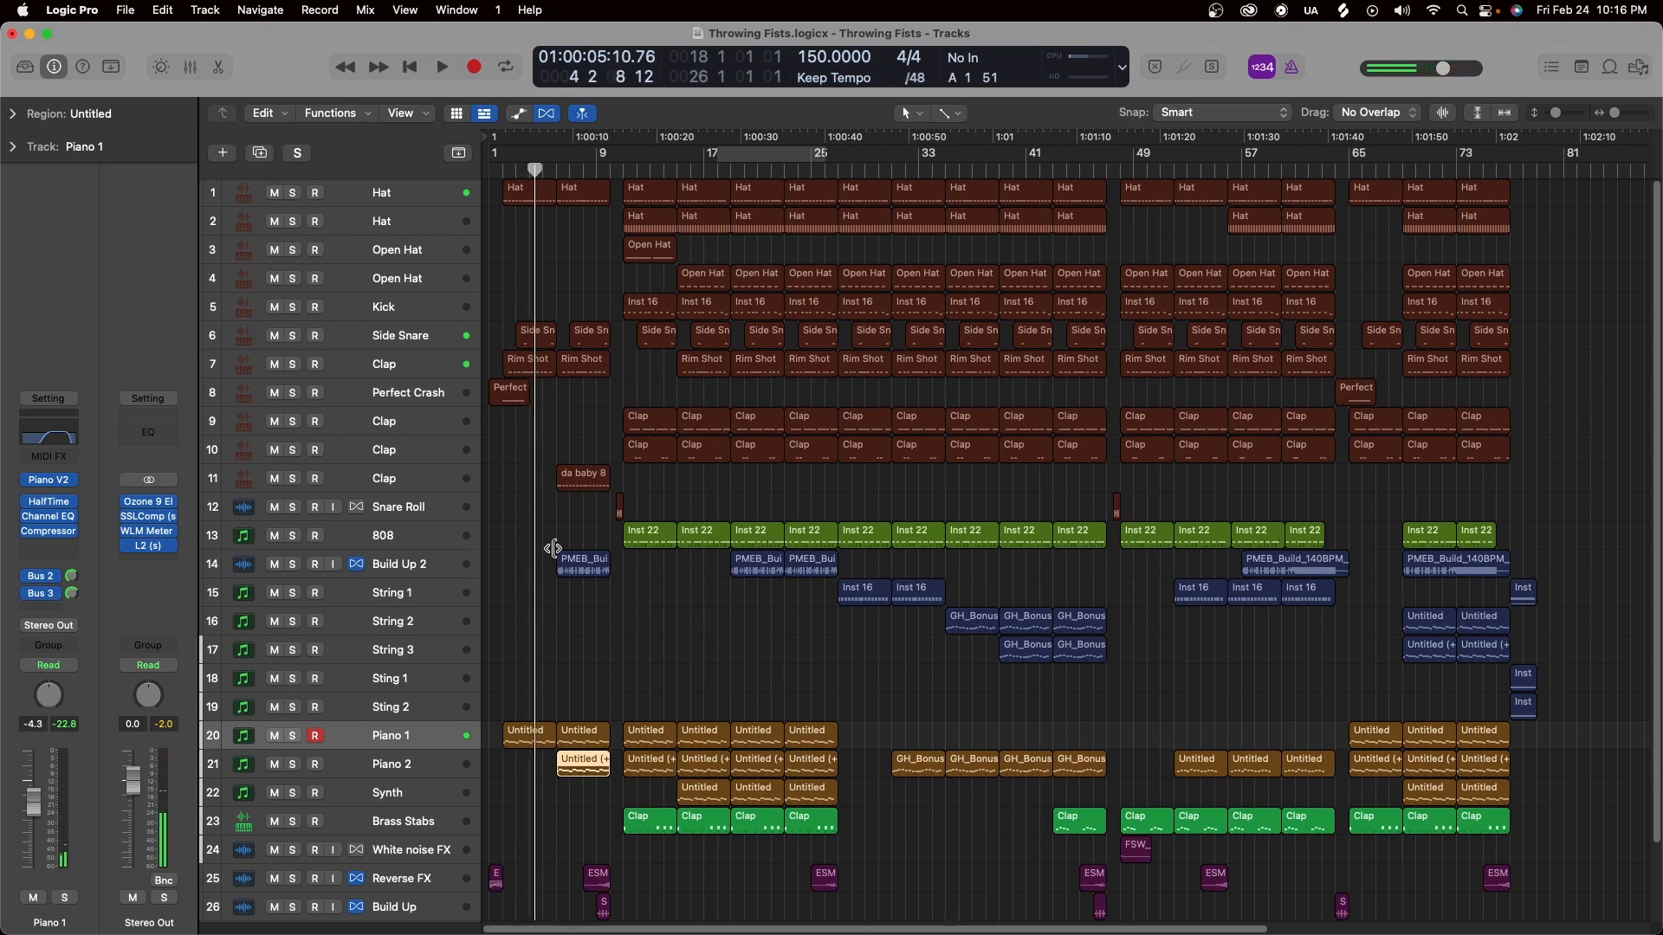
key("Return")
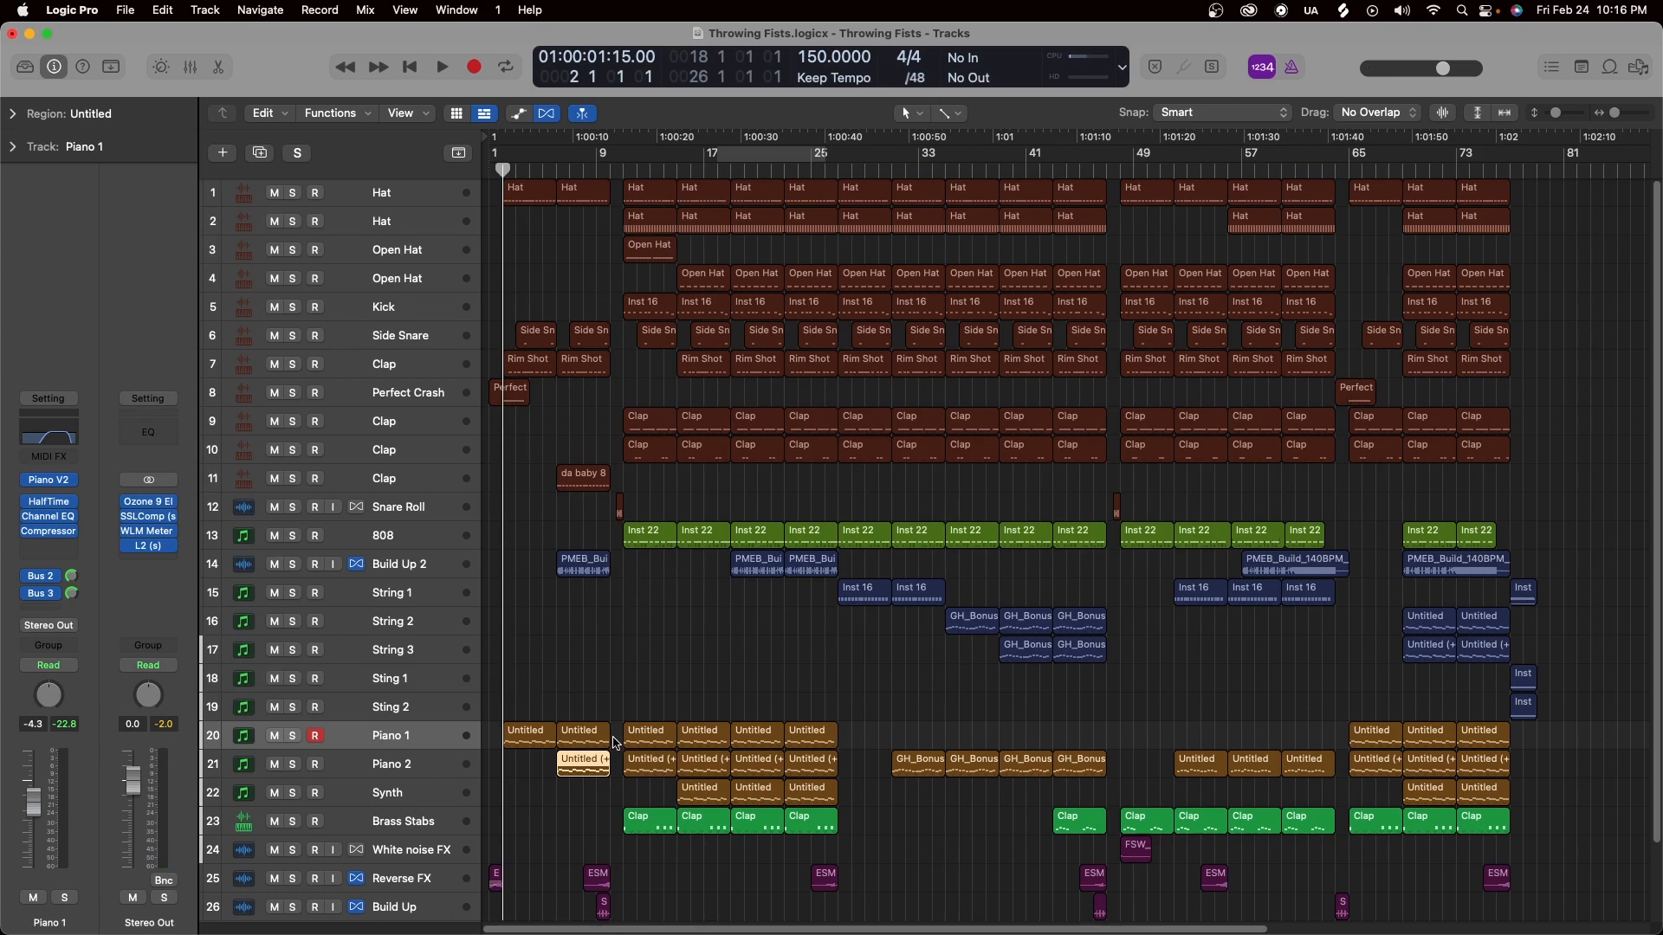
key("space")
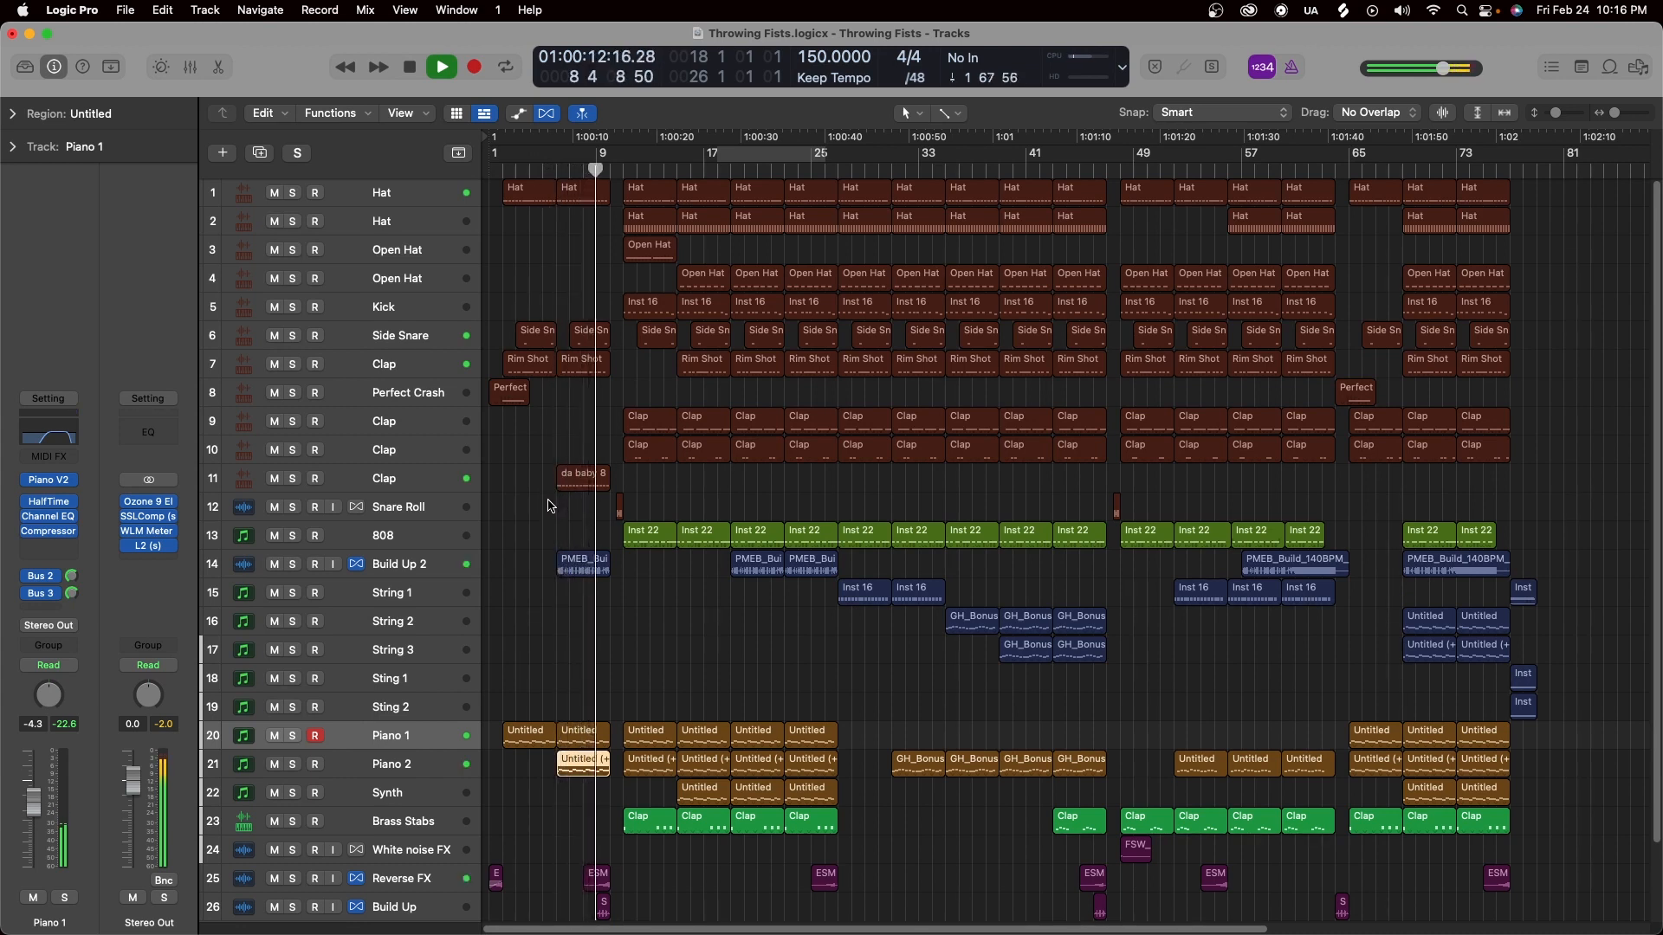
key("space")
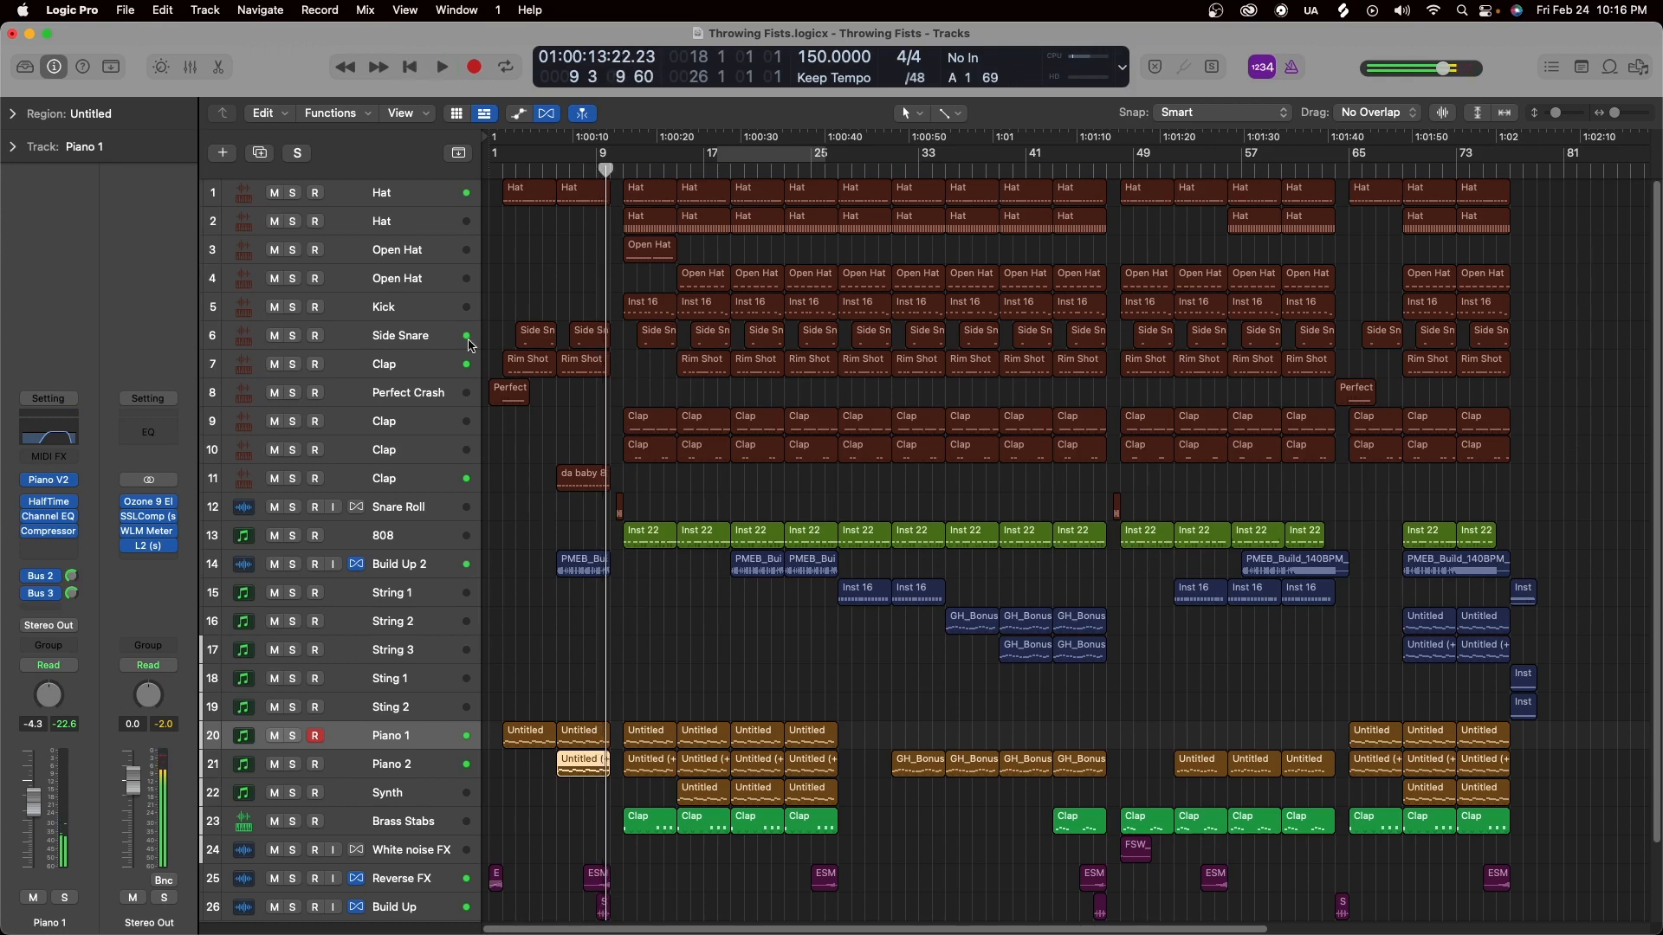
Select the intro's first group of regions up to bar 6, followed by the group in bars 6 to 9 across the drum, build-up and piano tracks.
scroll(515, 767, "down", 3)
scroll(537, 766, "up", 3)
left_click(537, 794)
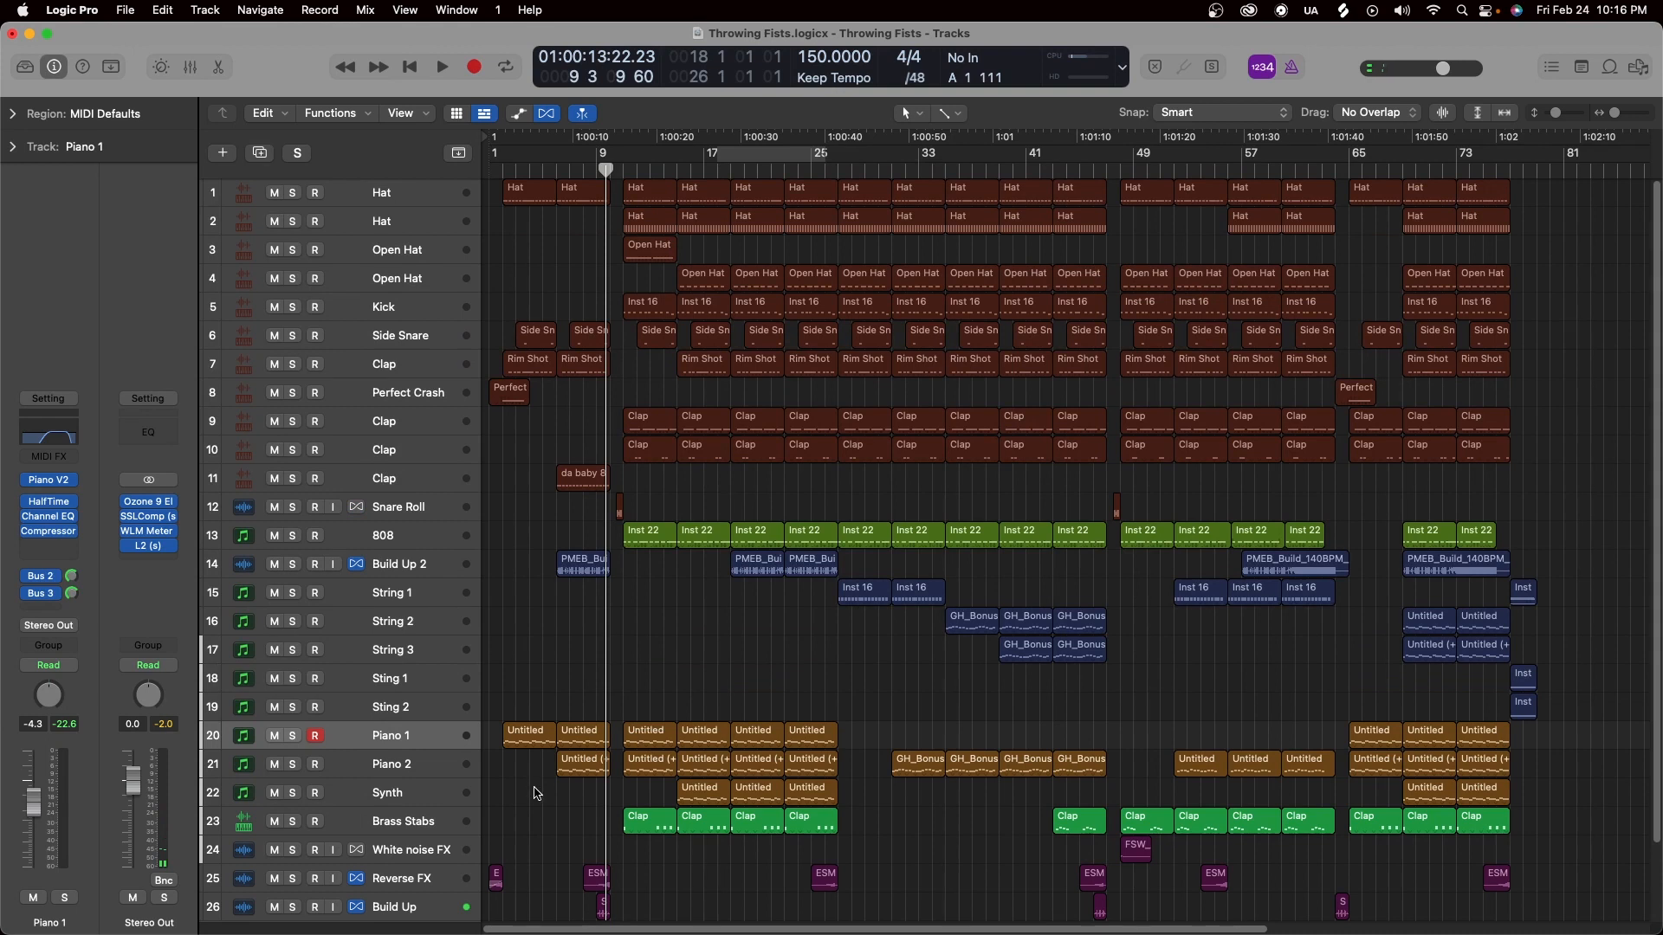
left_click_drag(537, 788, 492, 176)
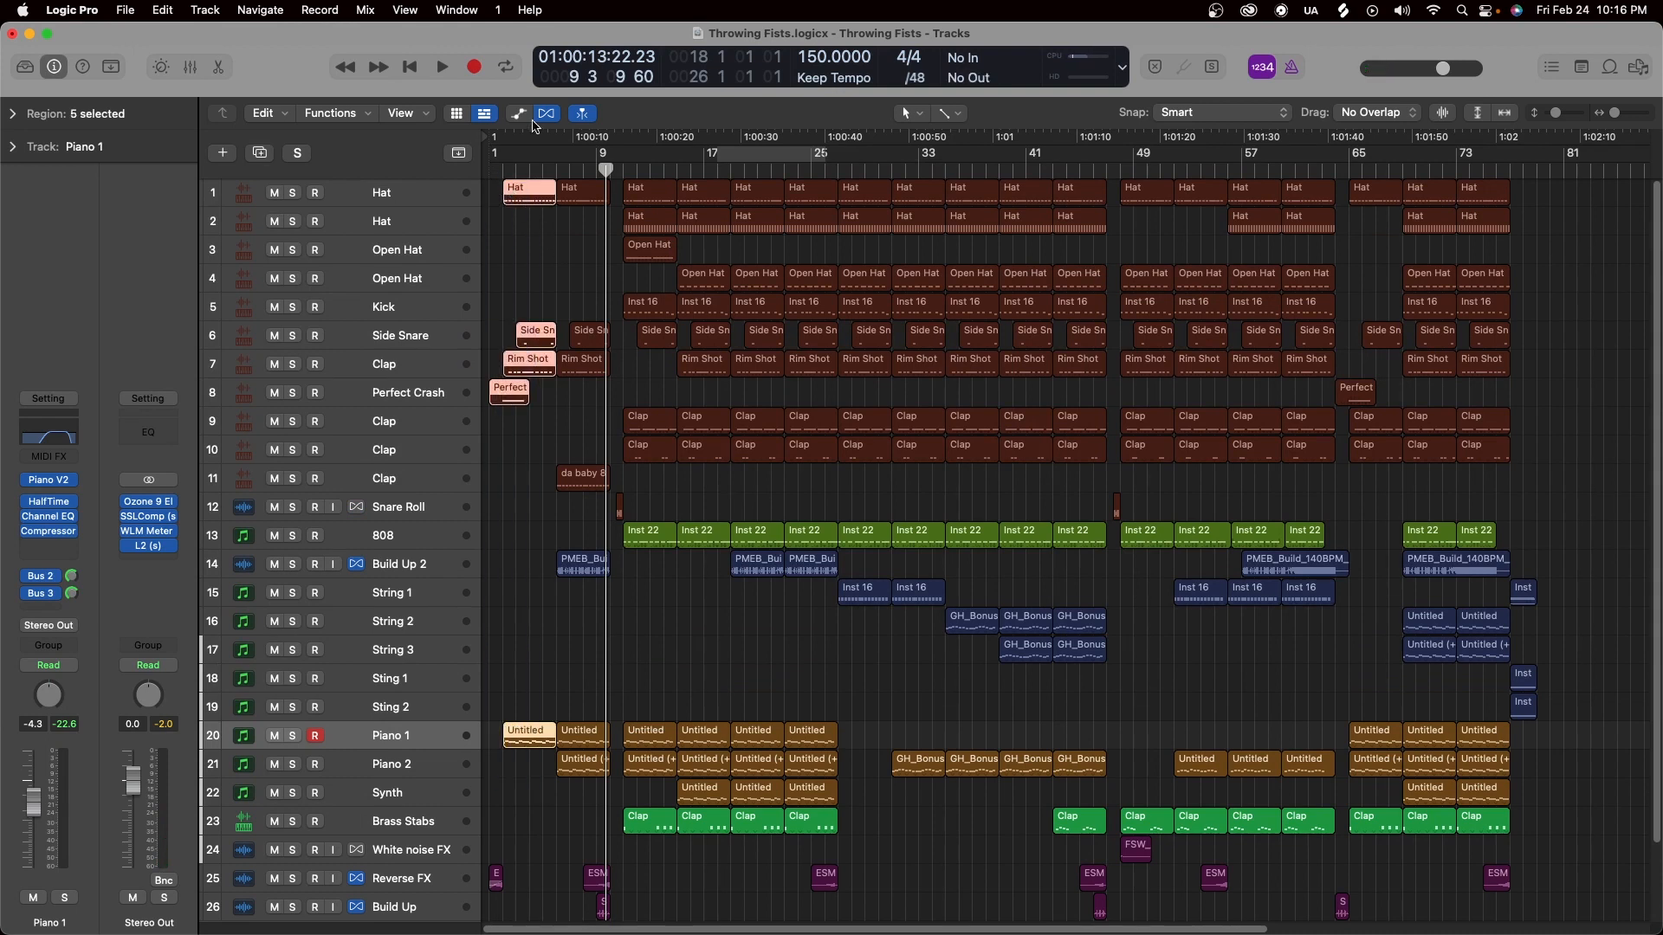
left_click_drag(584, 834, 556, 93)
left_click_drag(573, 814, 579, 189)
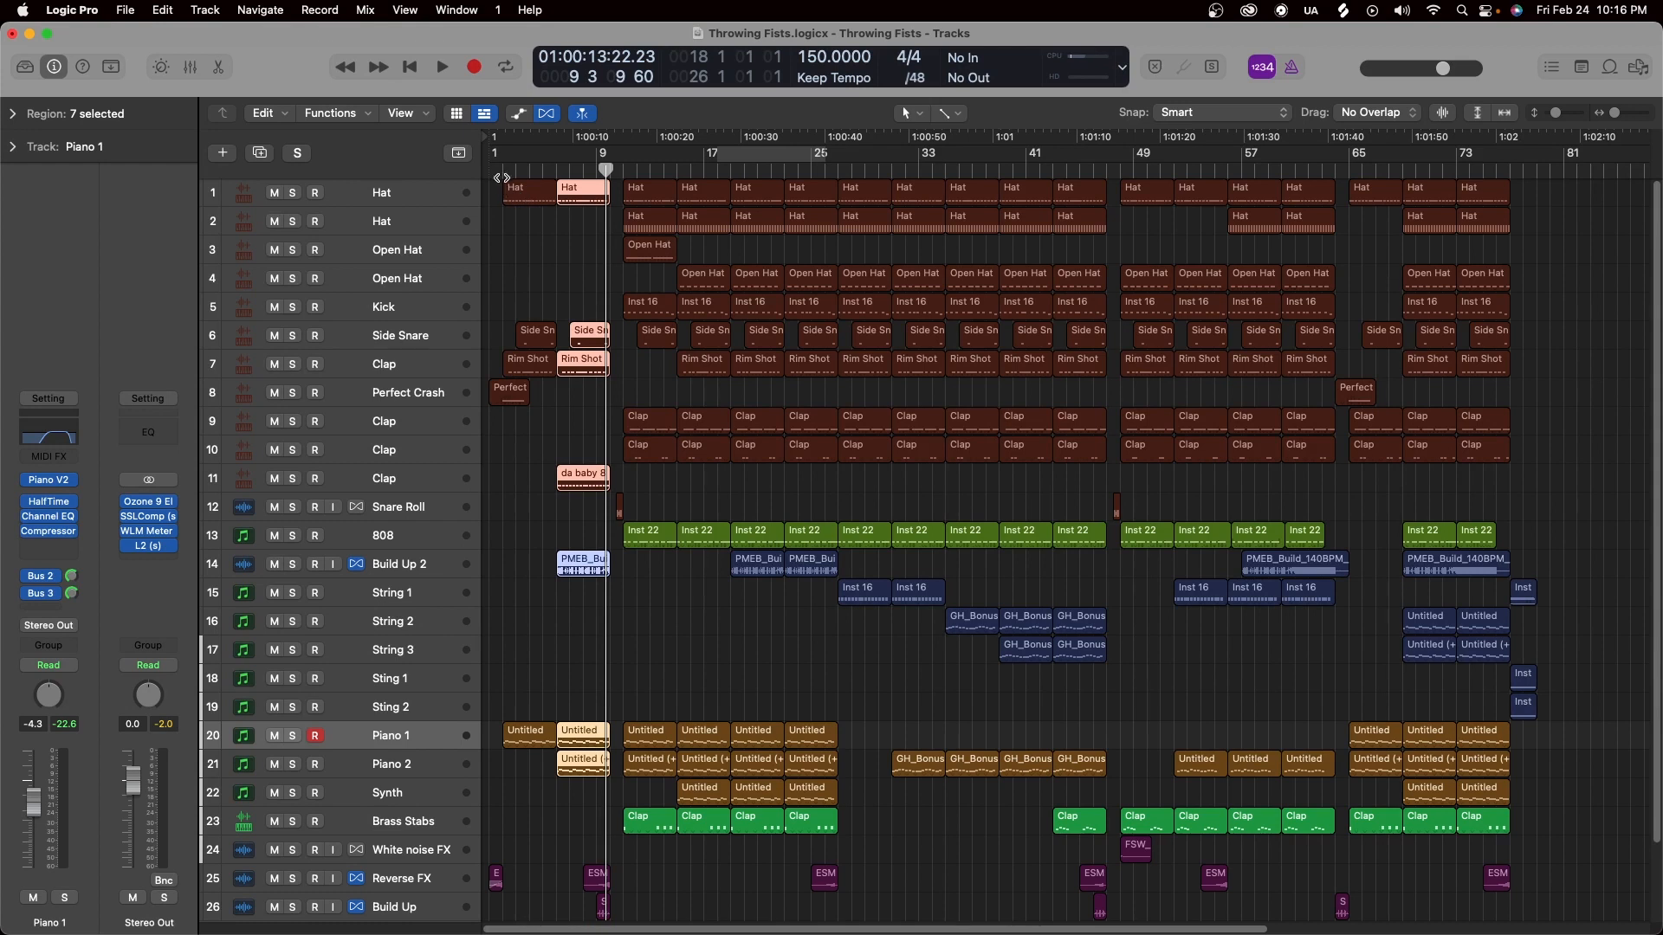
left_click(1620, 116)
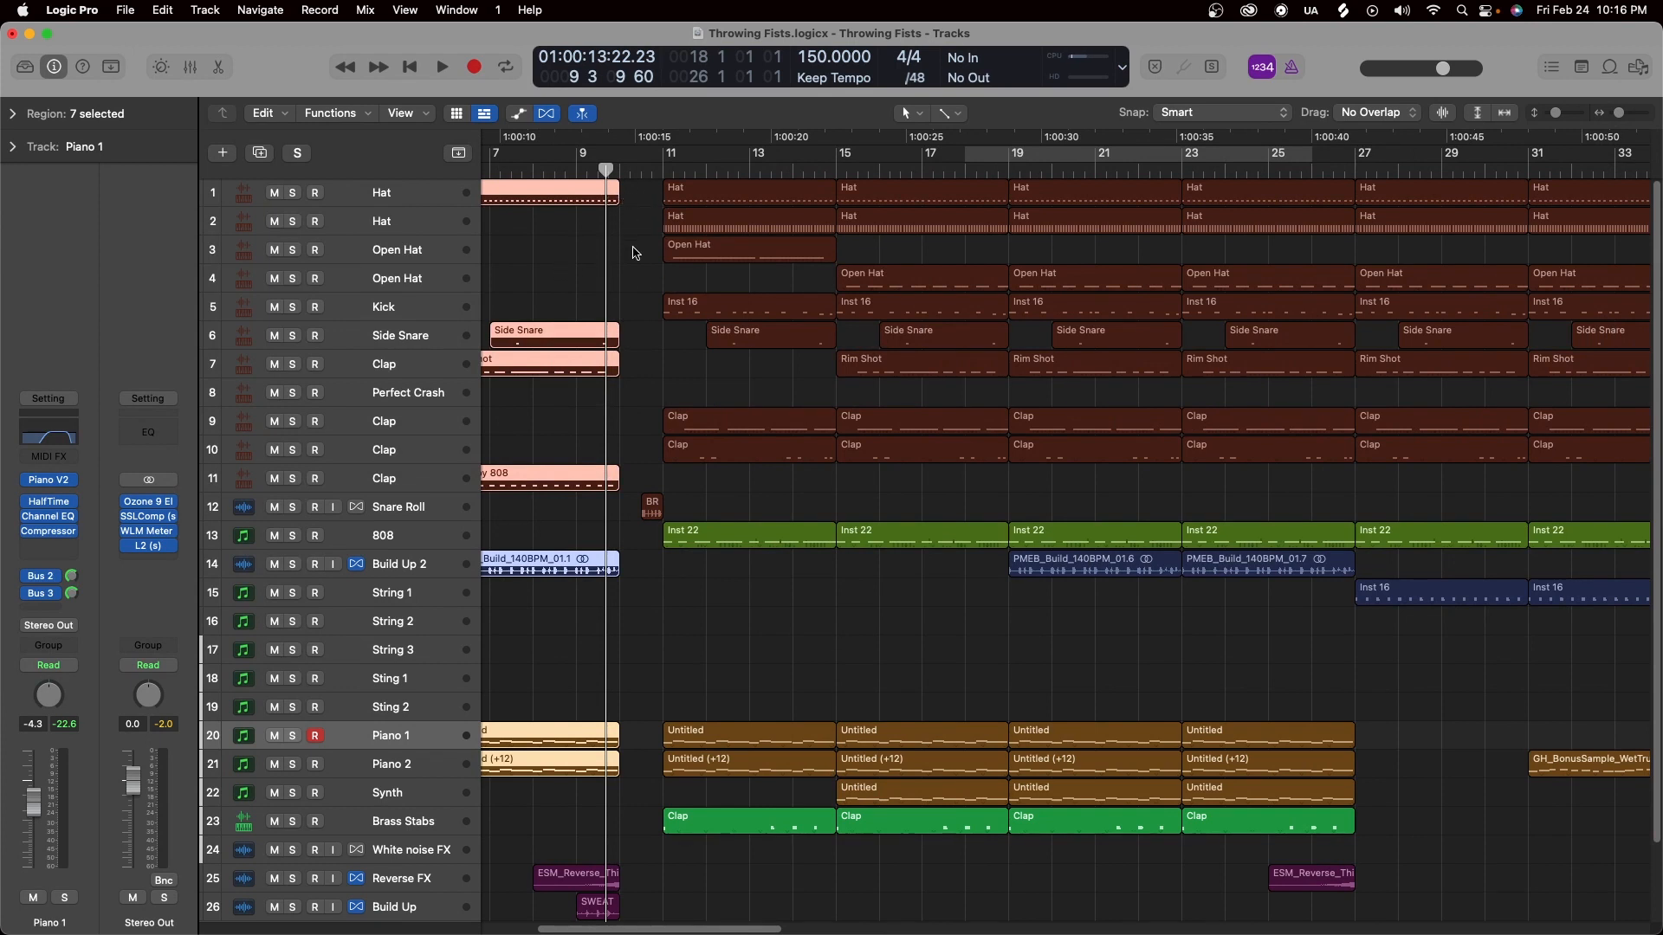
Return the playhead to the start, select all intro regions up to bar 10 on every track, and clear the selection.
key("Return")
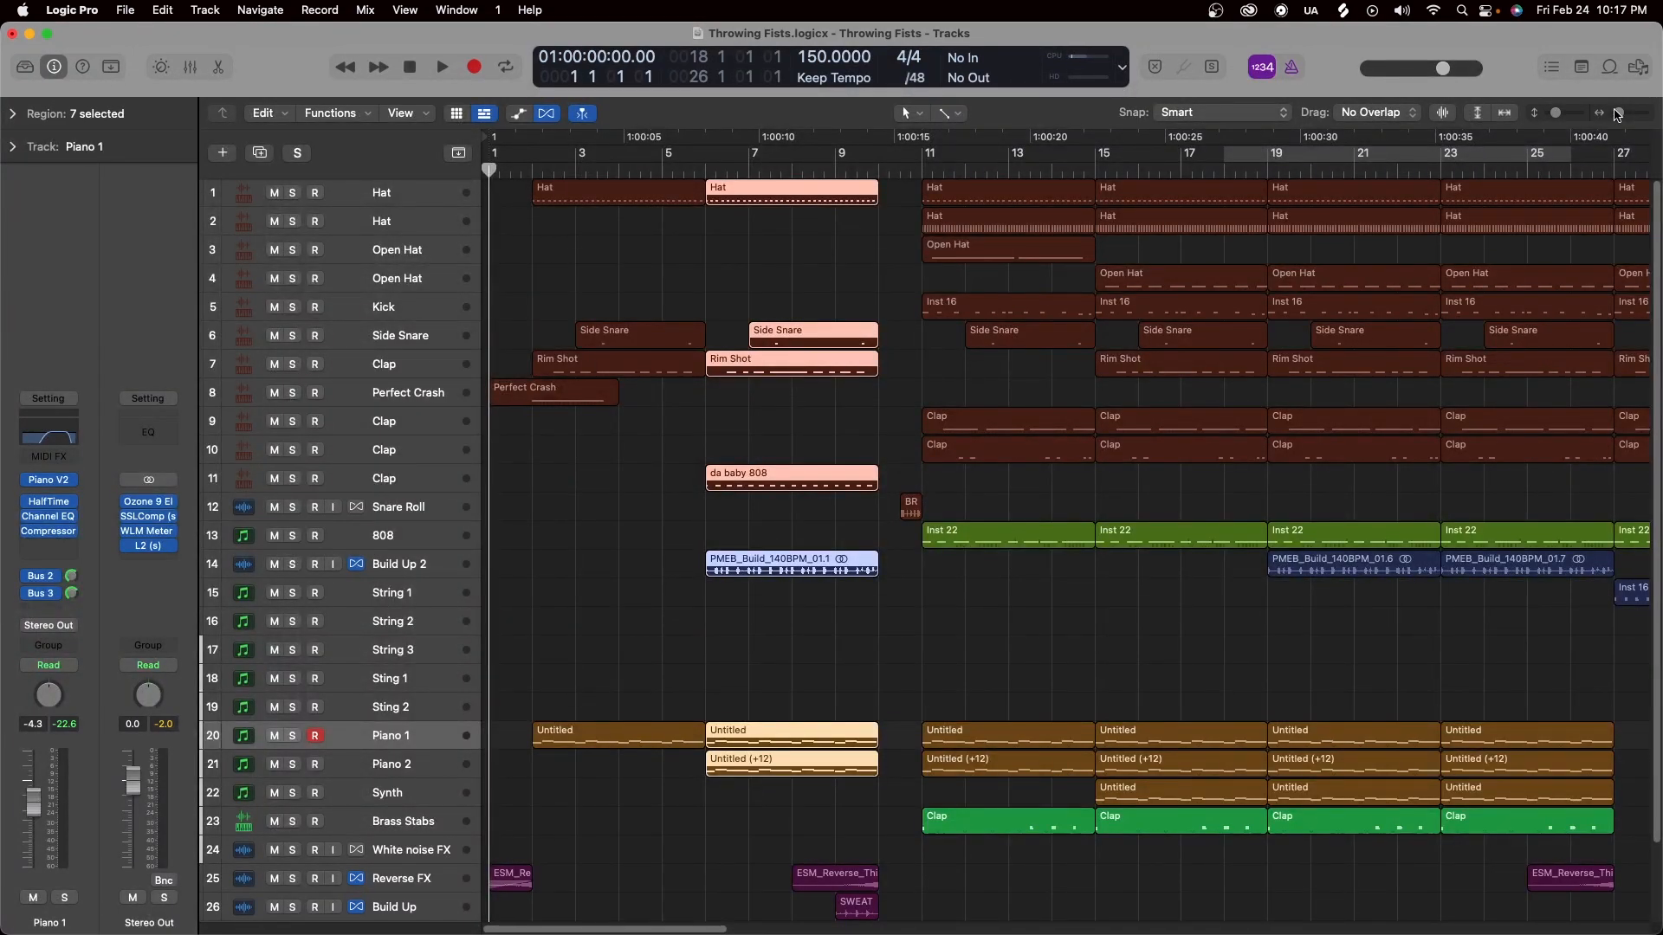
left_click_drag(1620, 116, 1617, 121)
left_click(1011, 656)
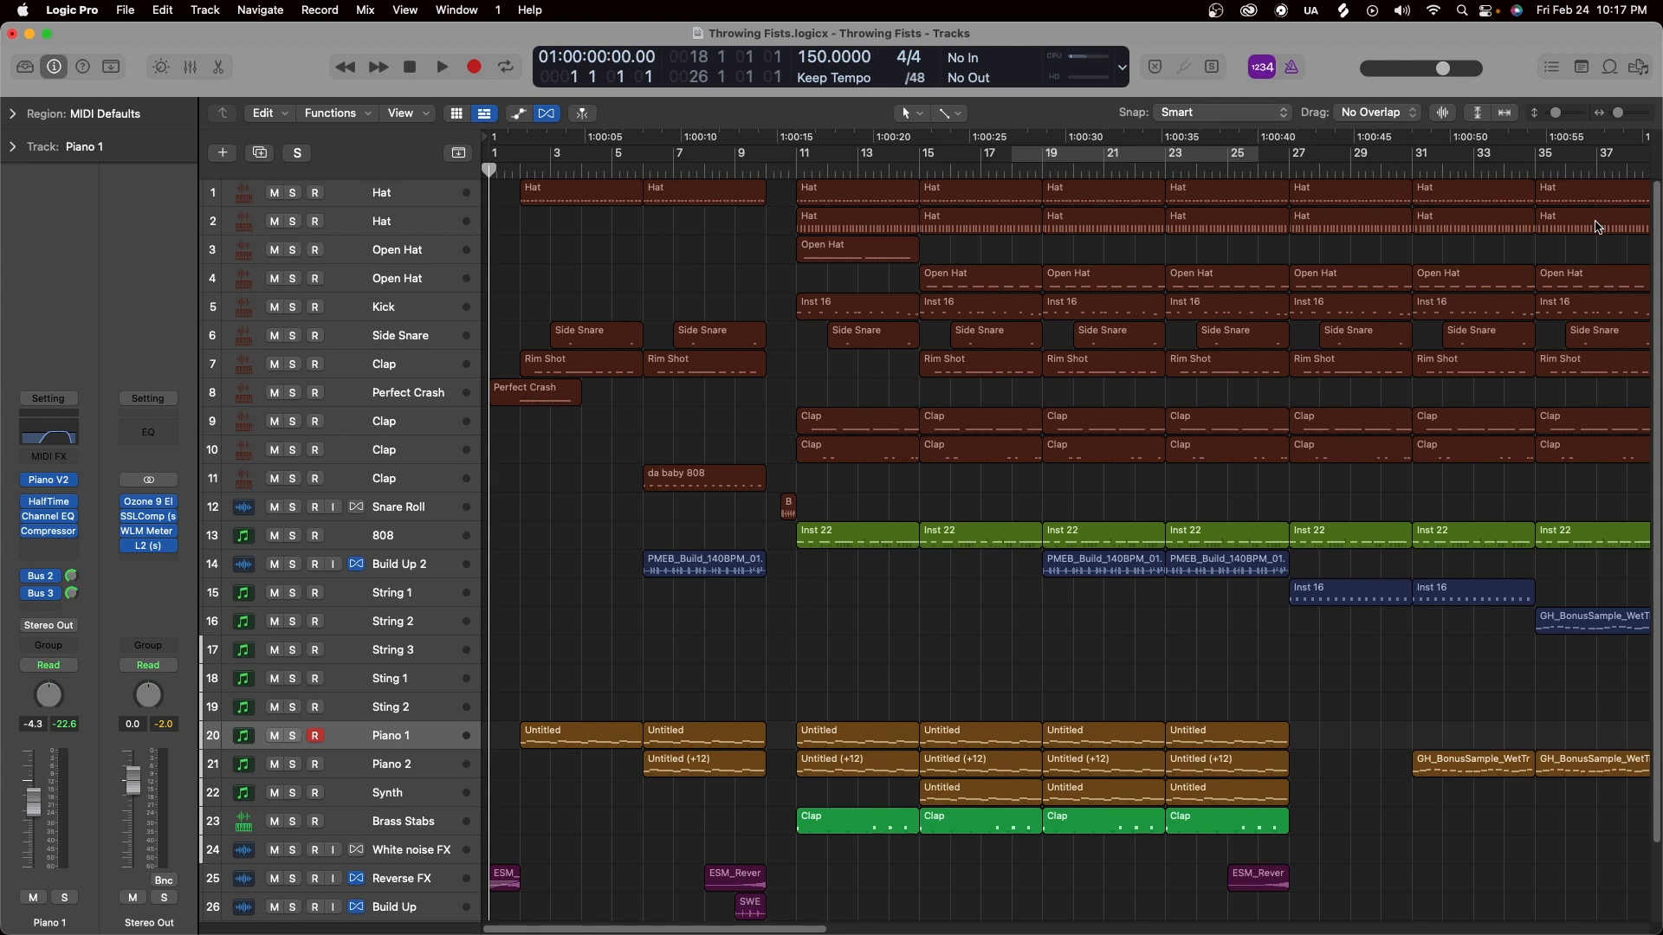
key("super+Left")
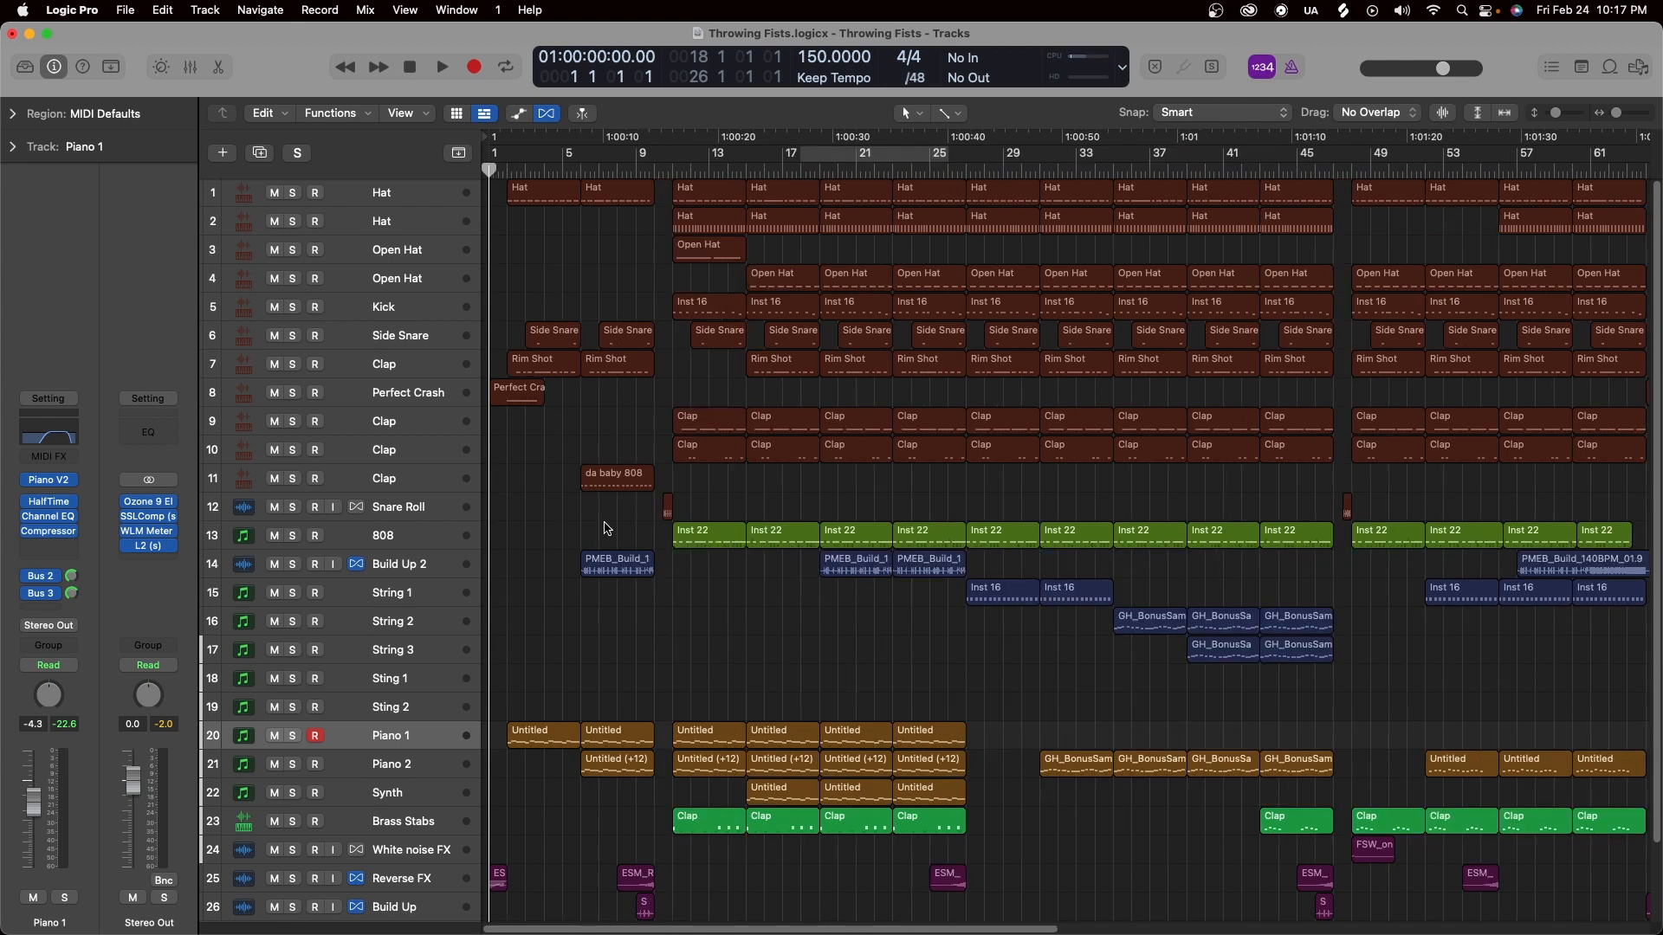
scroll(652, 408, "down", 3)
left_click_drag(663, 877, 491, 357)
left_click_drag(660, 868, 468, 148)
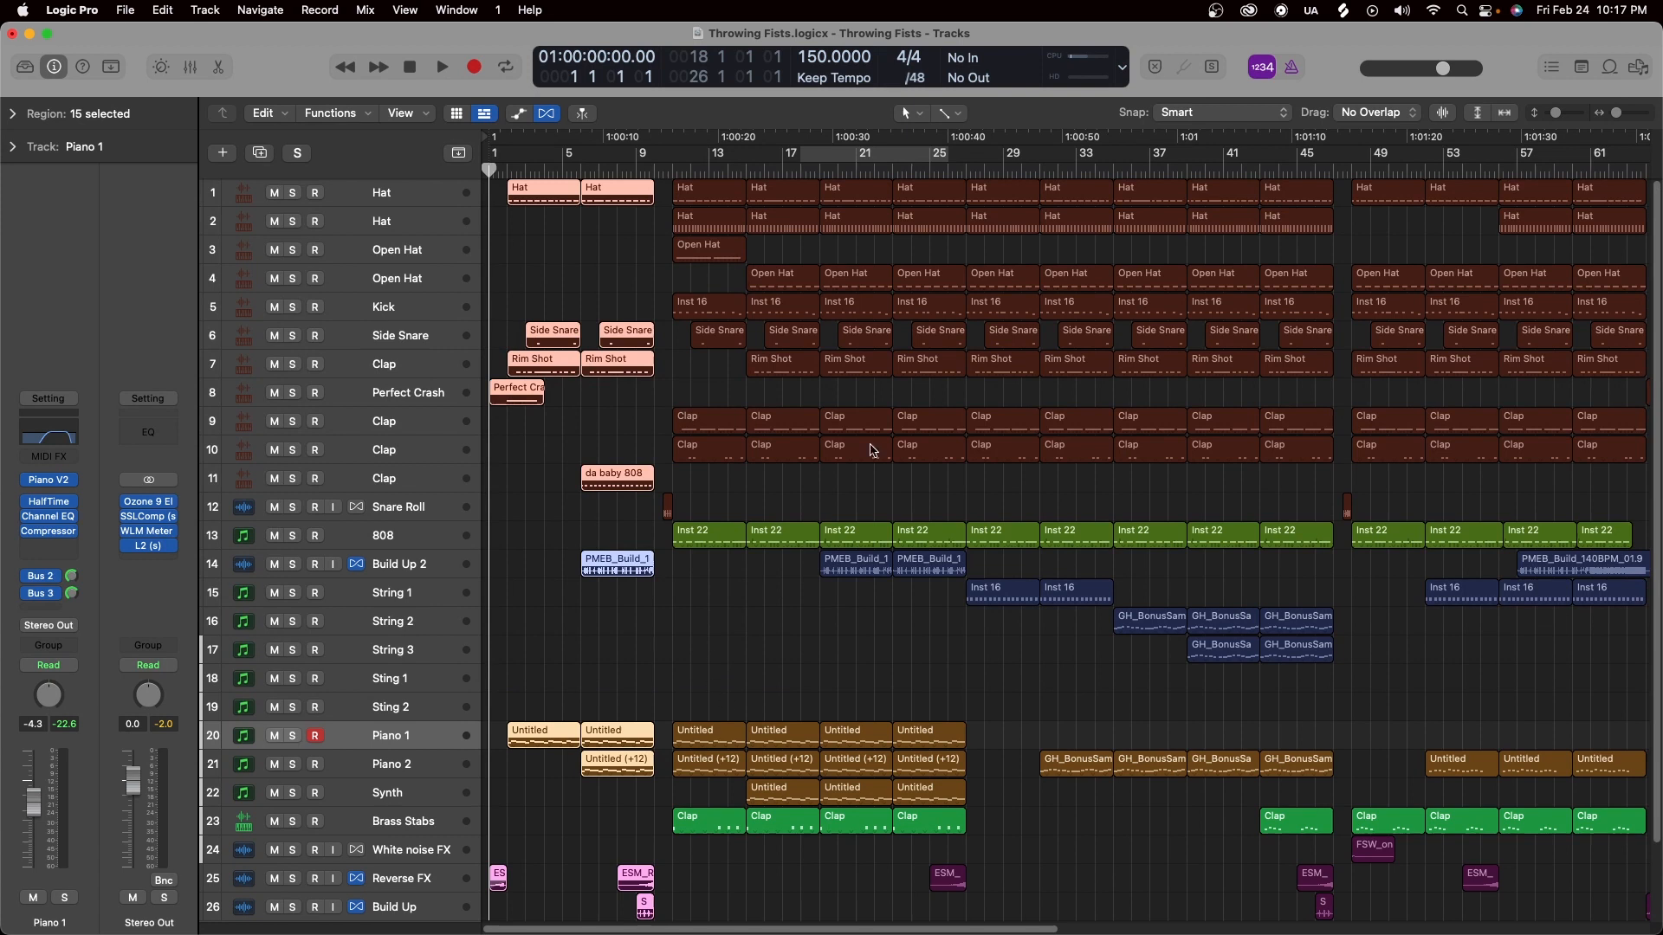
left_click_drag(1615, 115, 1619, 115)
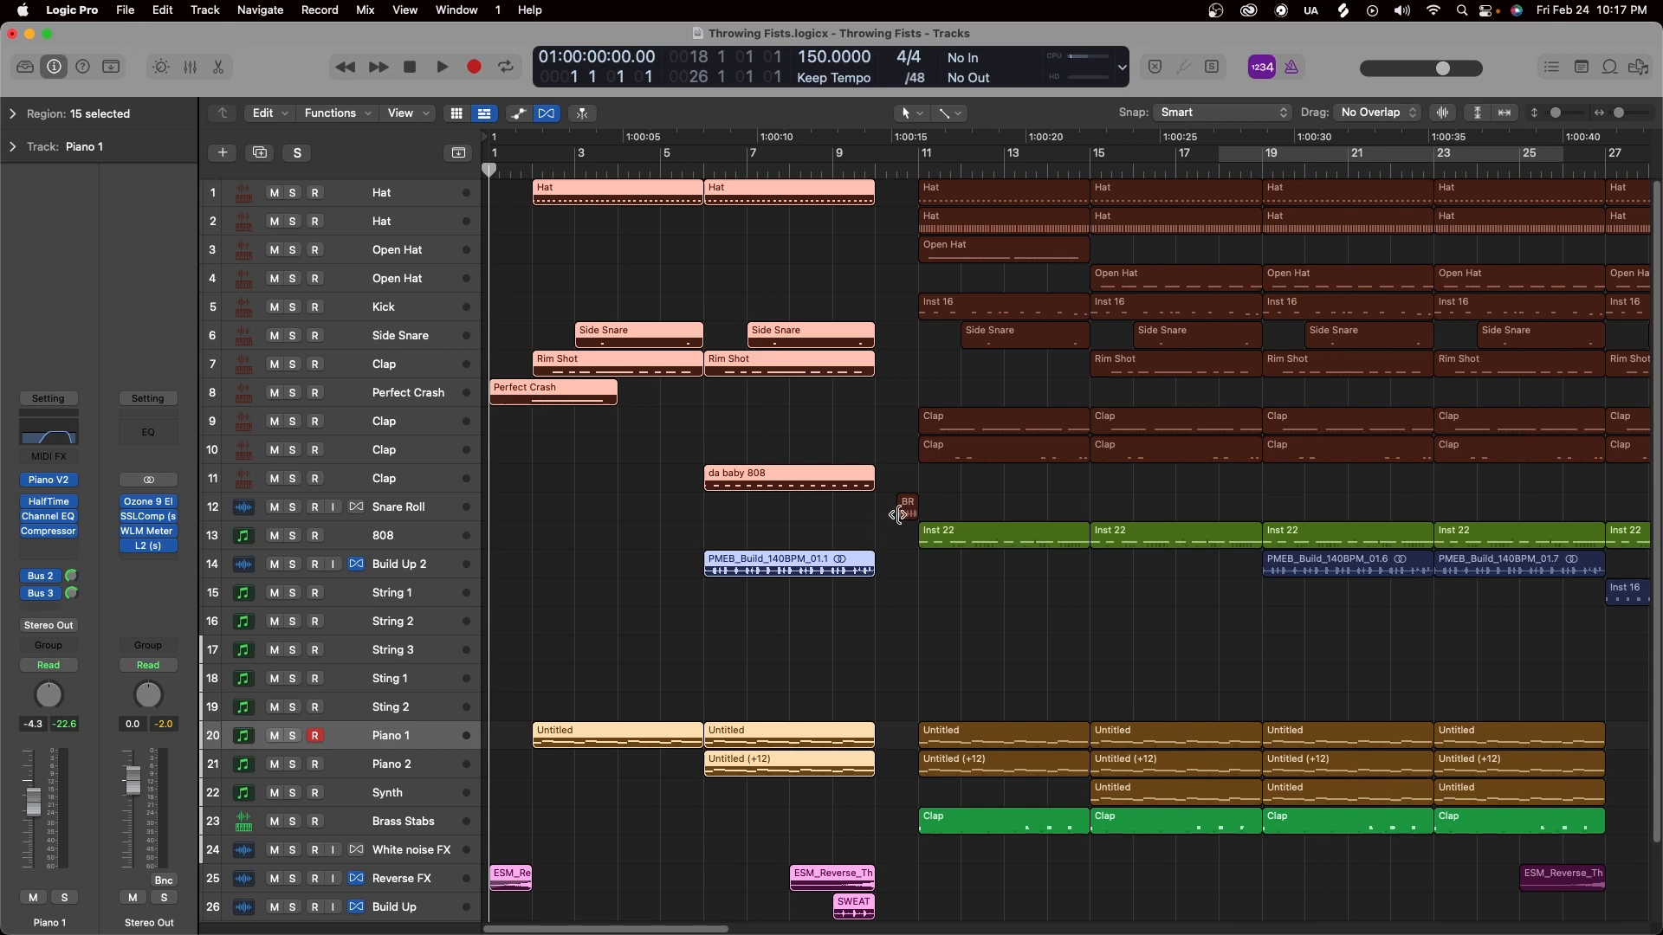
left_click(875, 521)
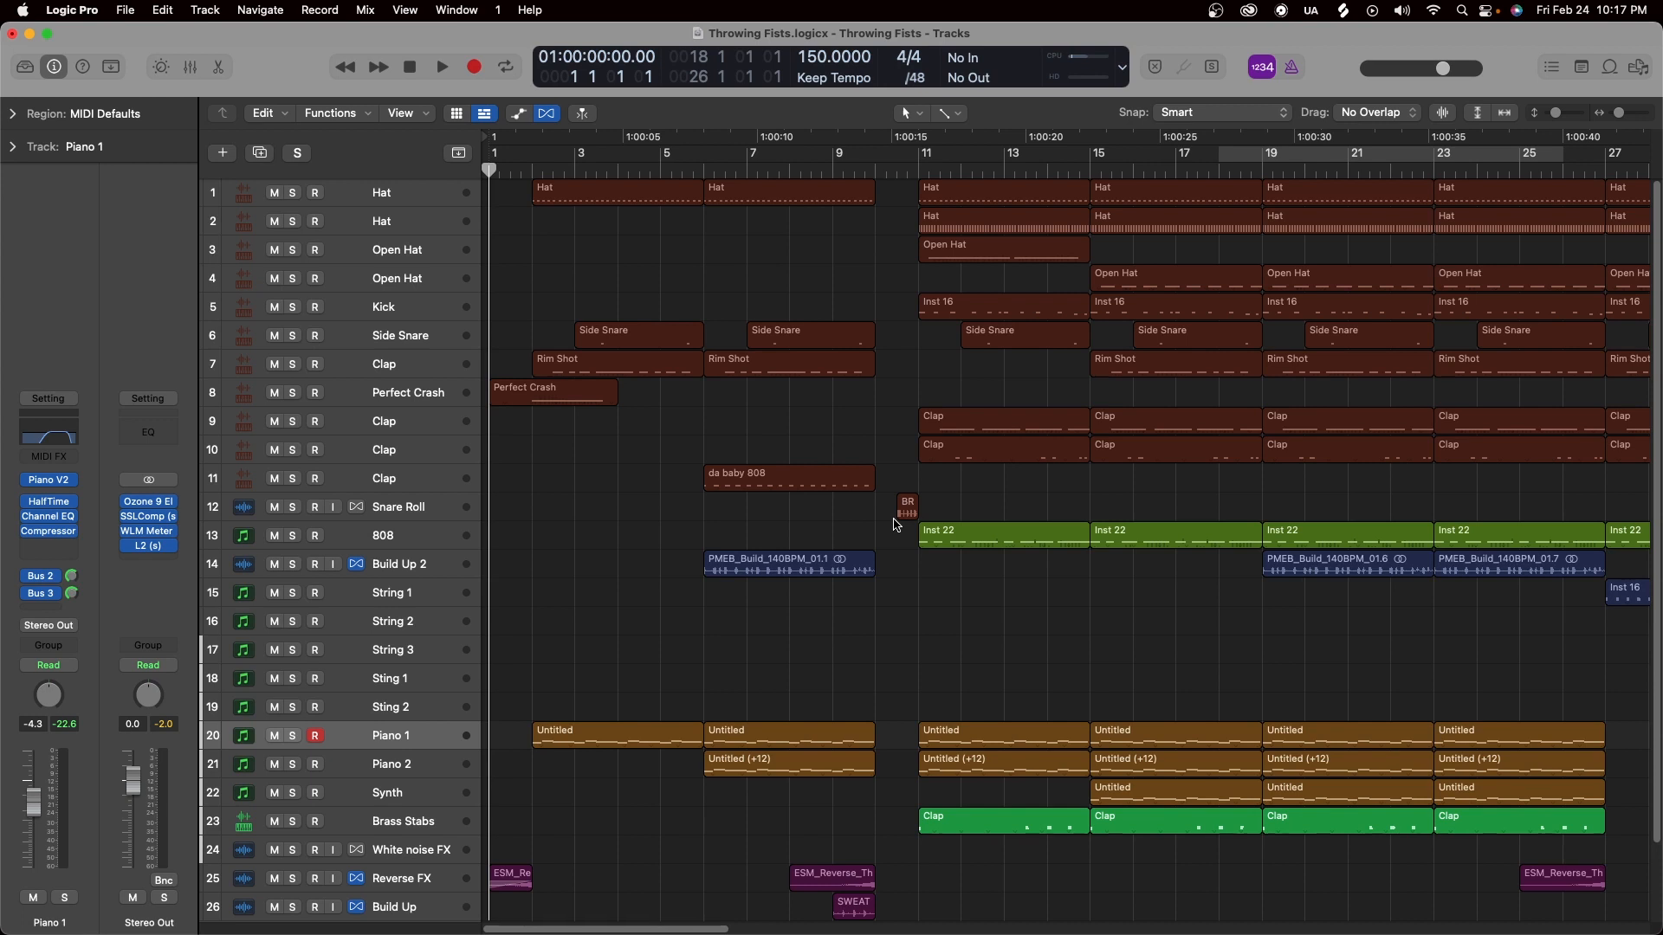
Play the full arrangement from bar 10, through the drop at bar 11, and stop at bar 27.
key("super+Right")
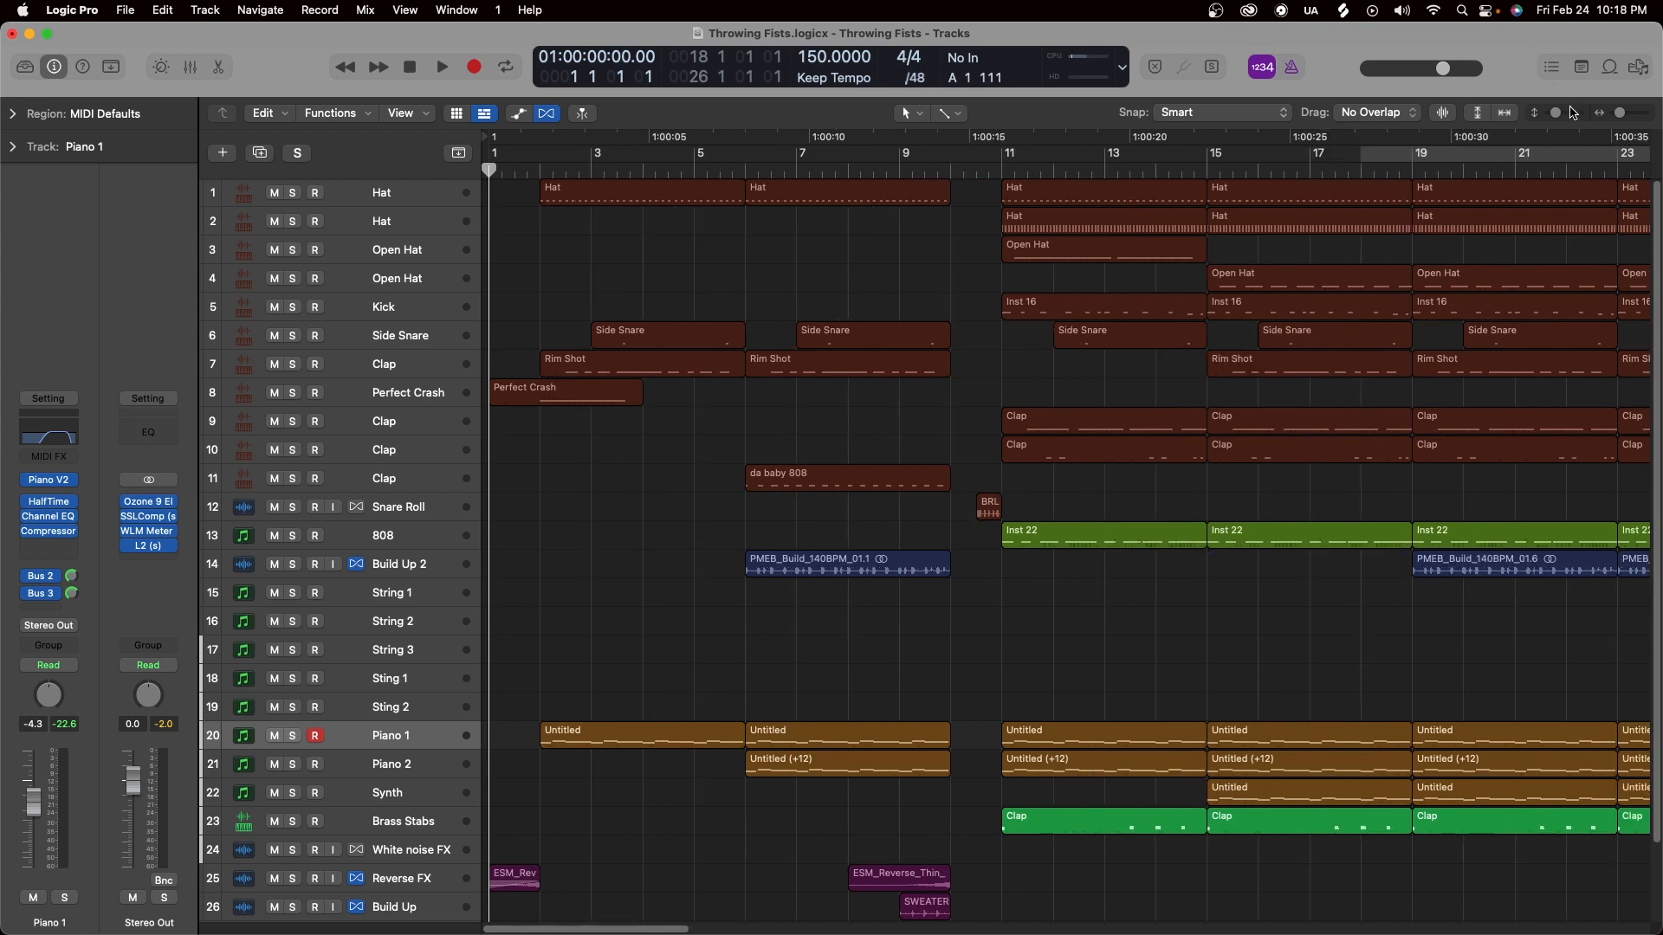
left_click_drag(1558, 115, 1553, 115)
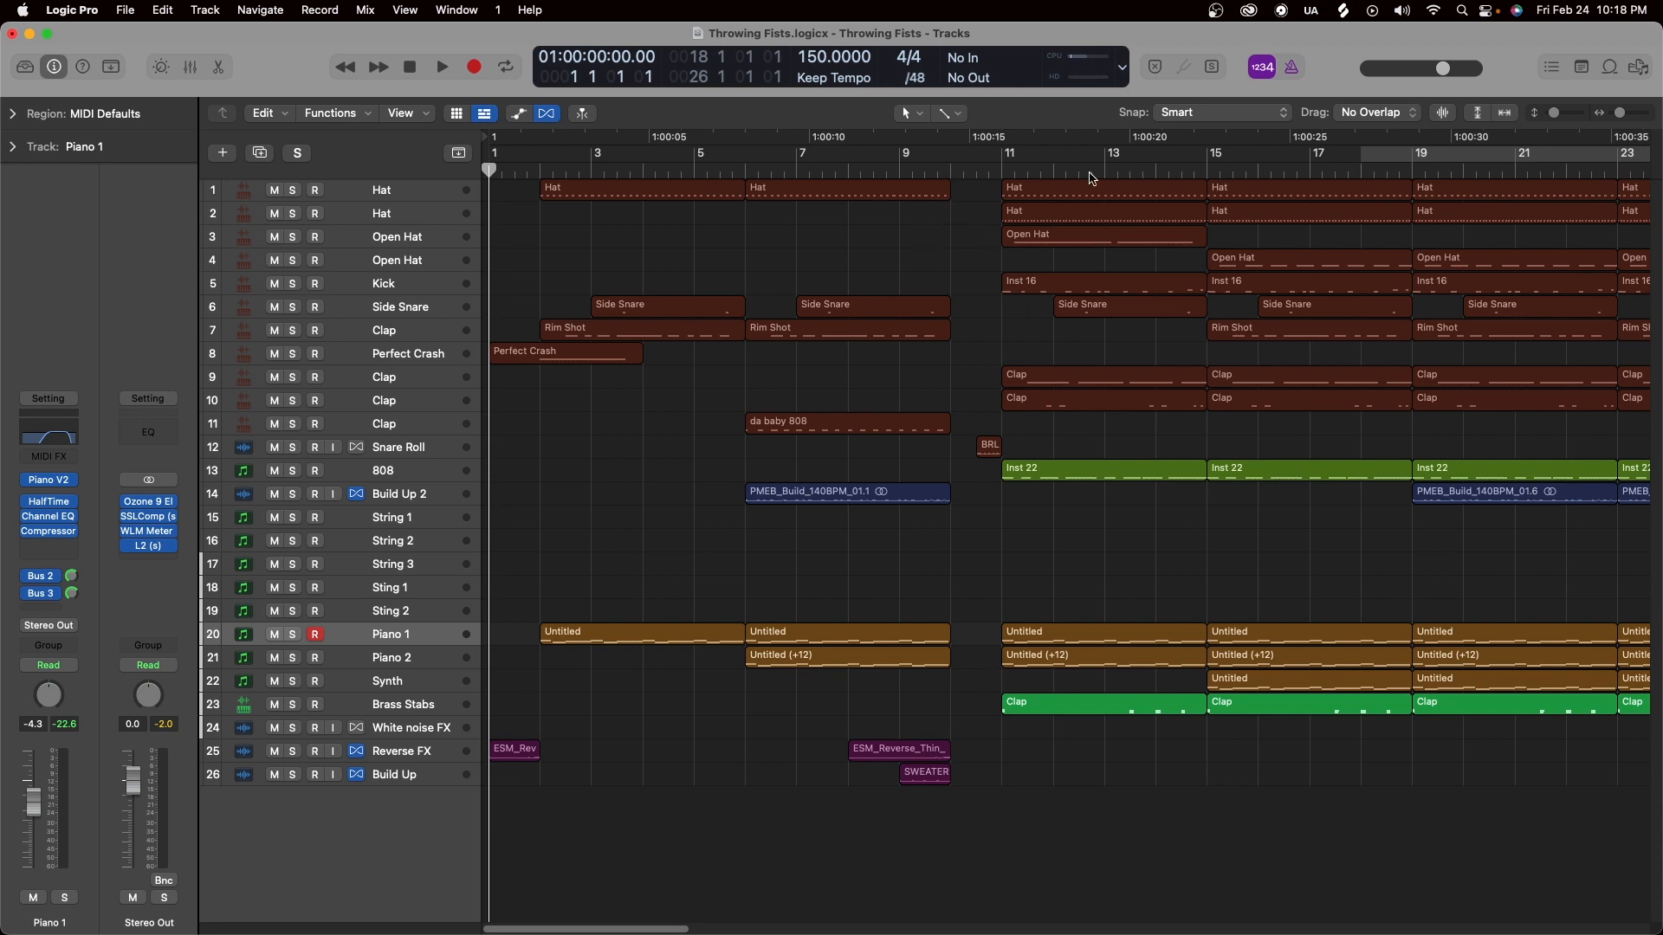
left_click_drag(1555, 112, 1622, 116)
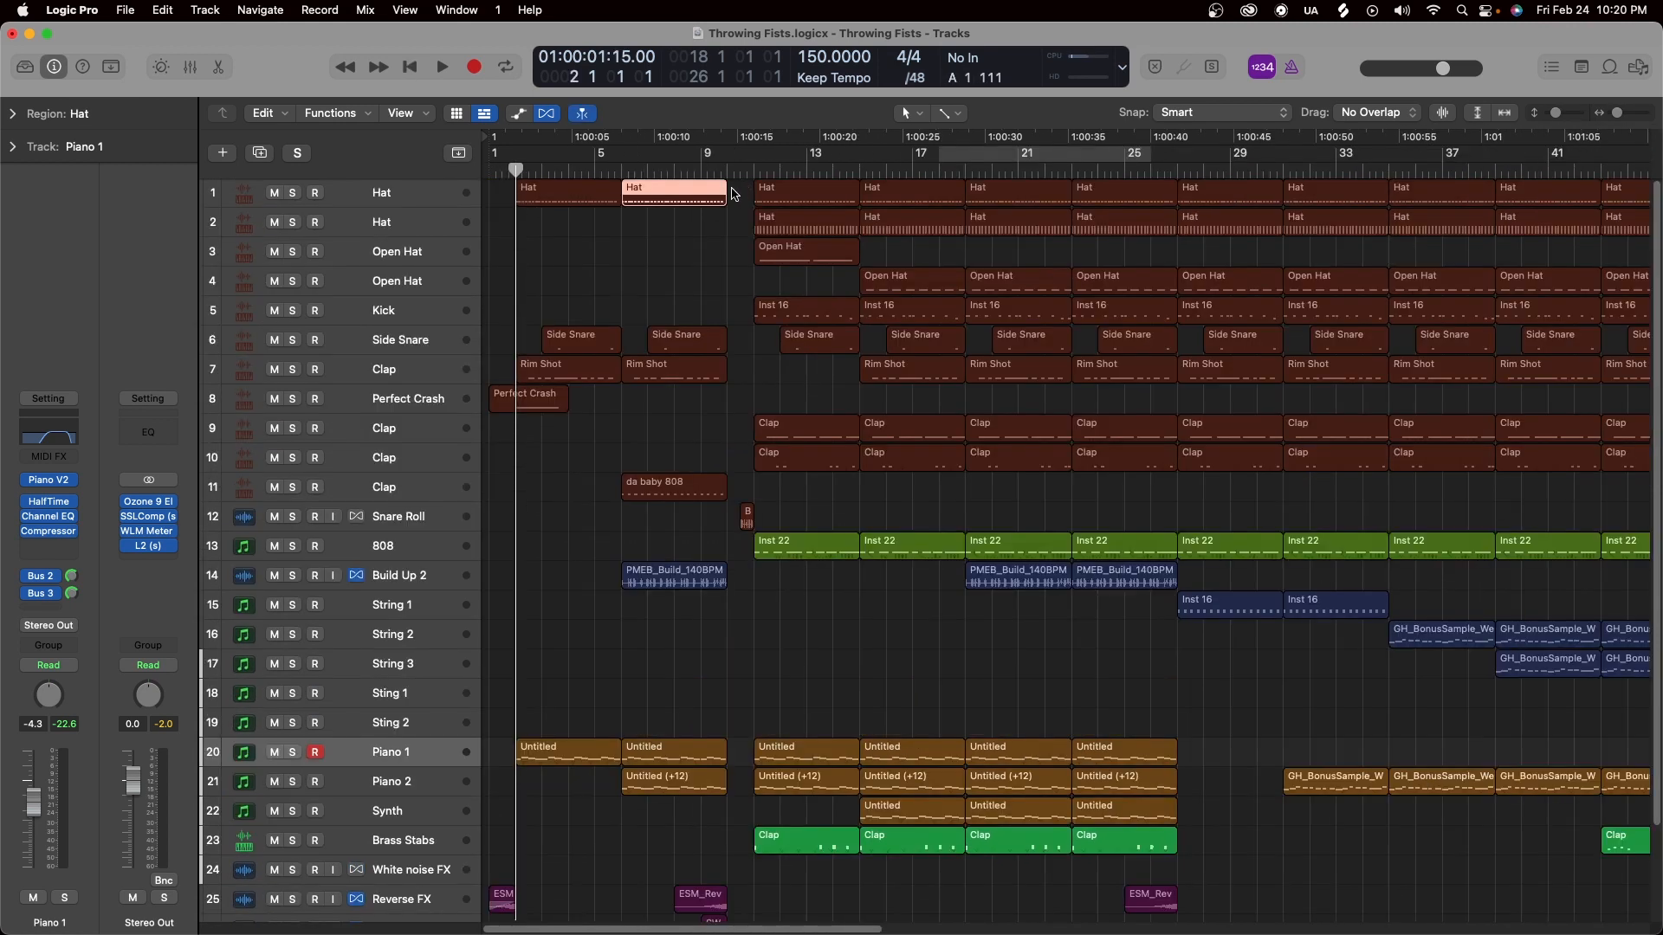
left_click(732, 192)
left_click(728, 167)
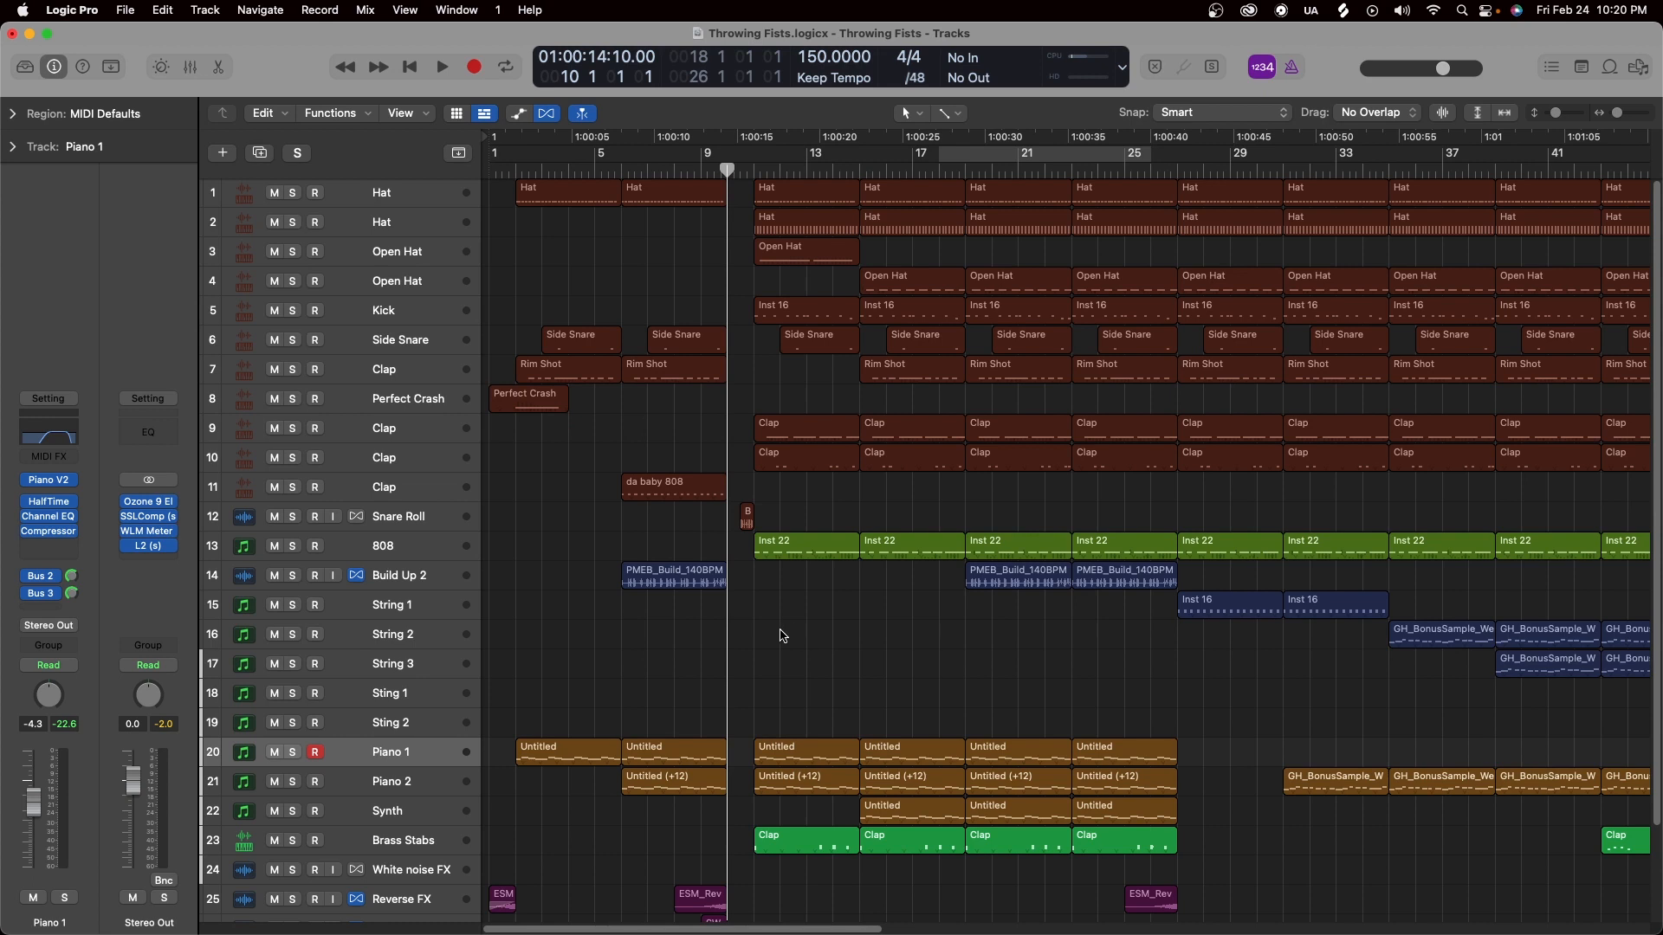
key("space")
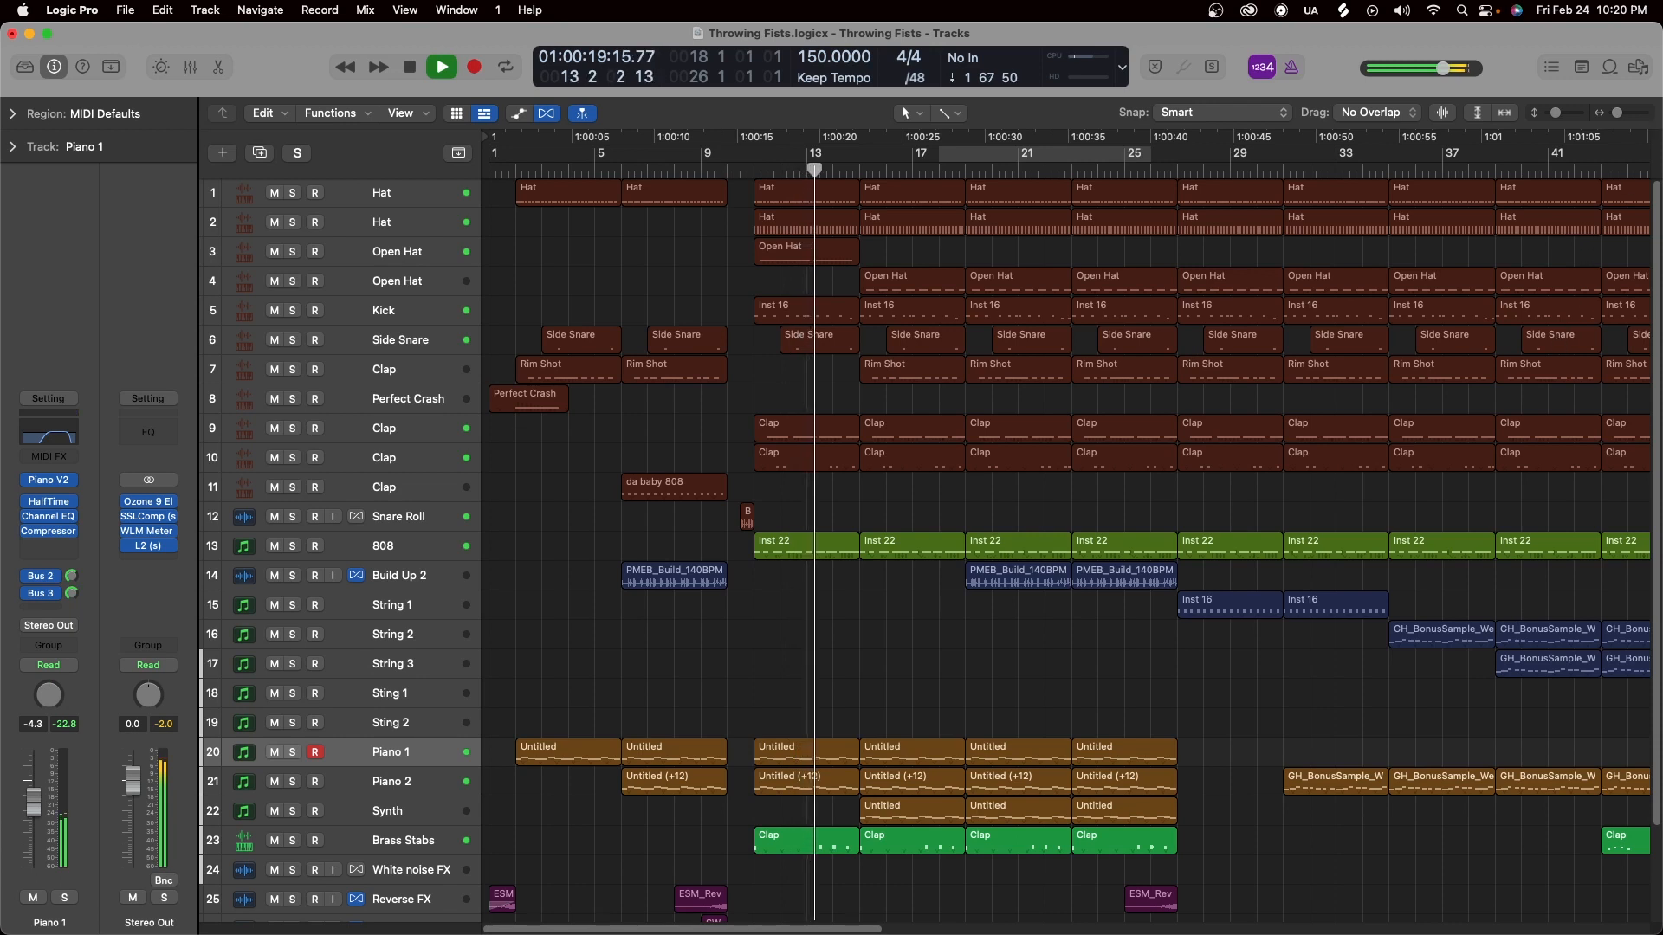
left_click_drag(1619, 113, 1616, 114)
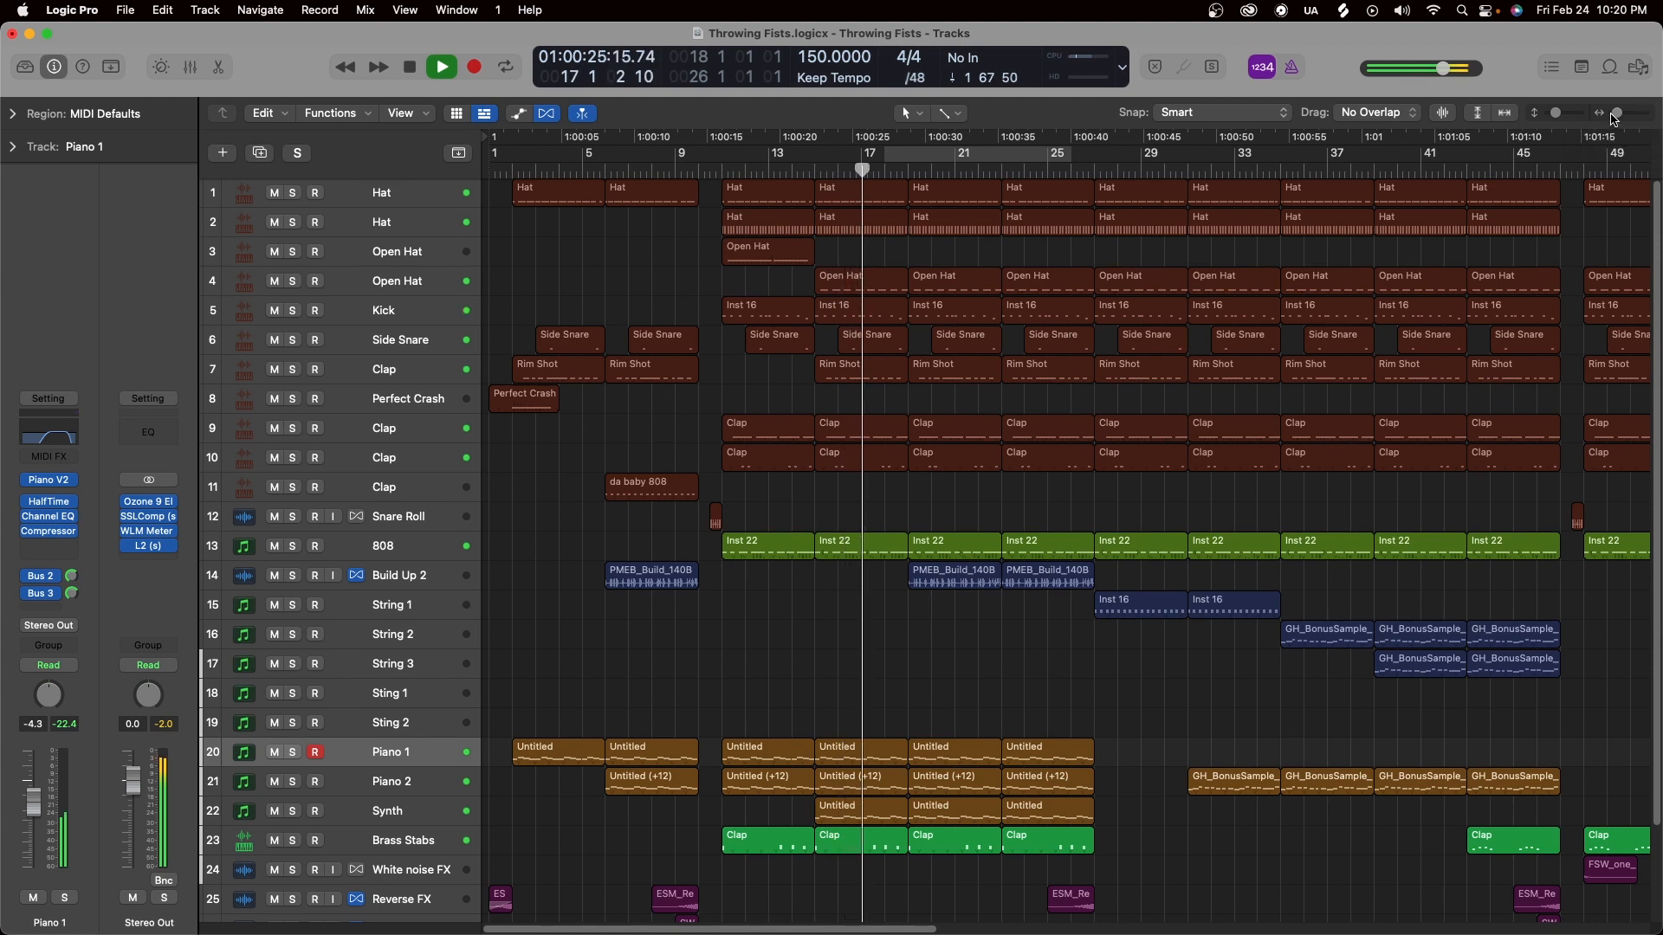
left_click_drag(1620, 113, 1616, 119)
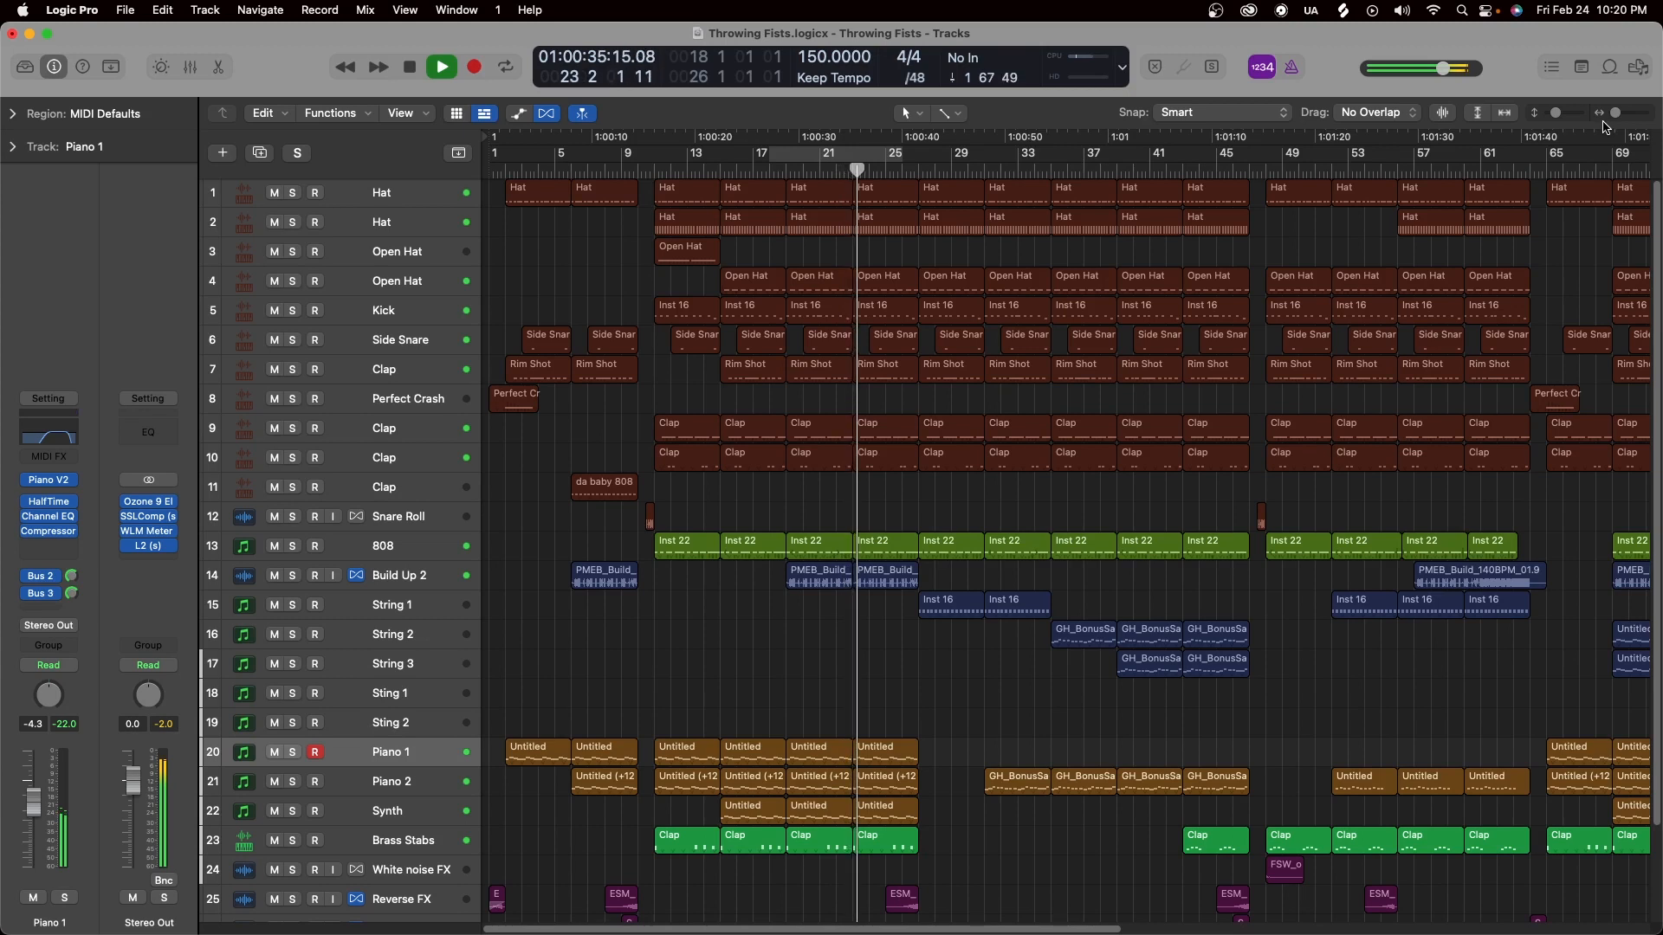
scroll(1127, 529, "down", 3)
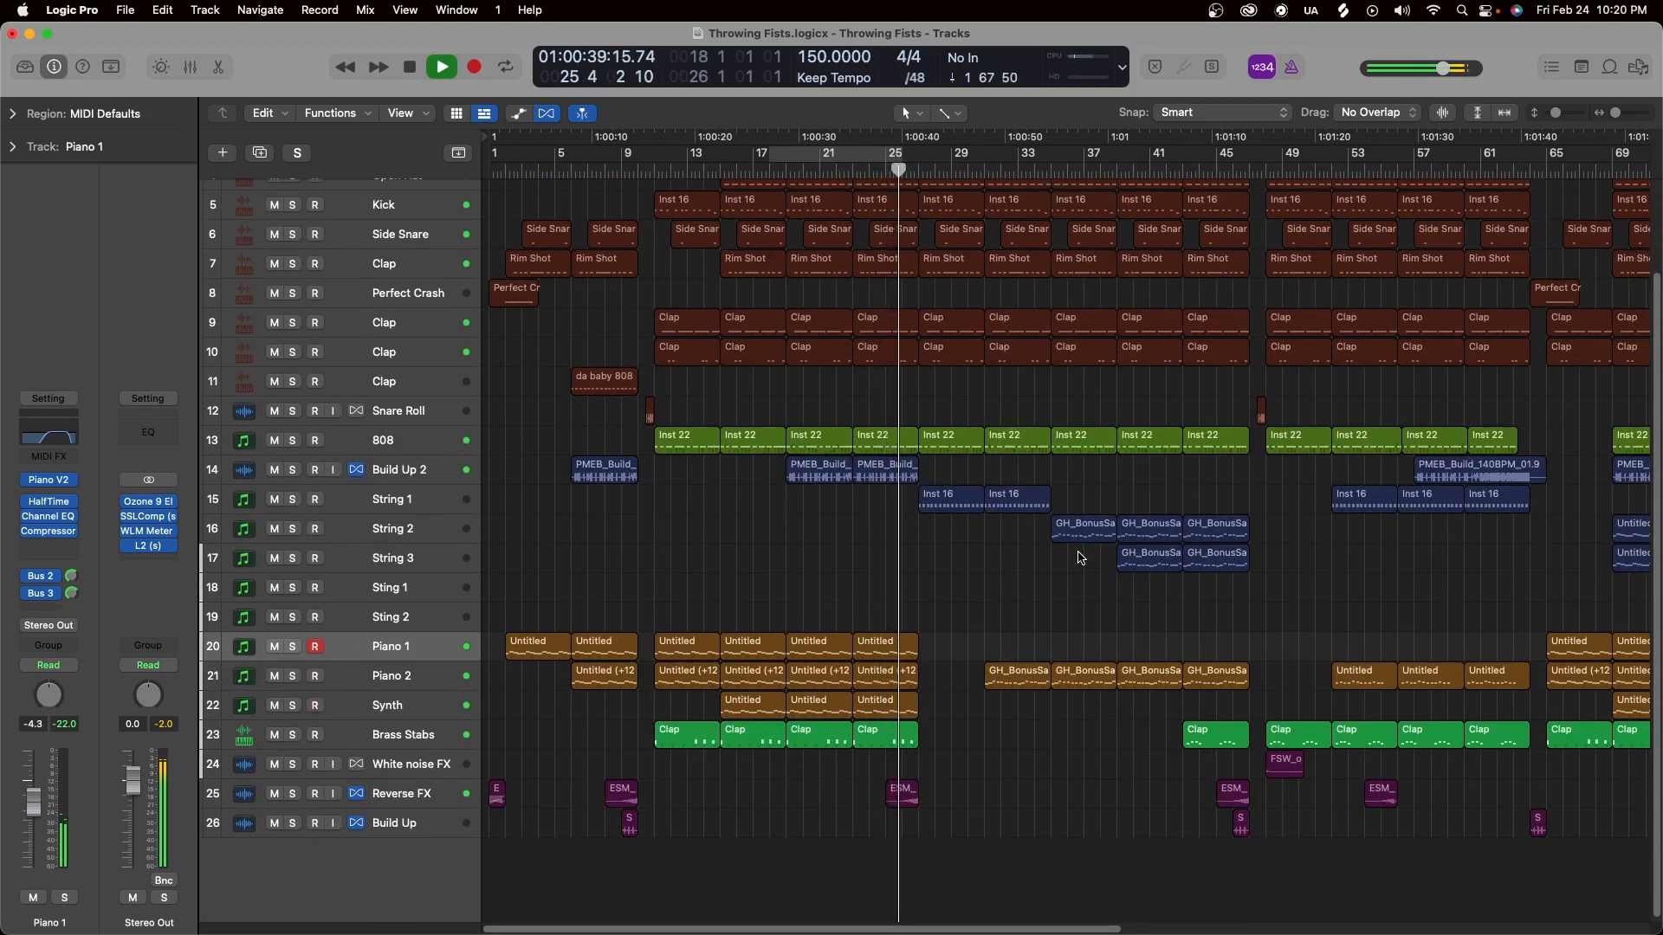
key("space")
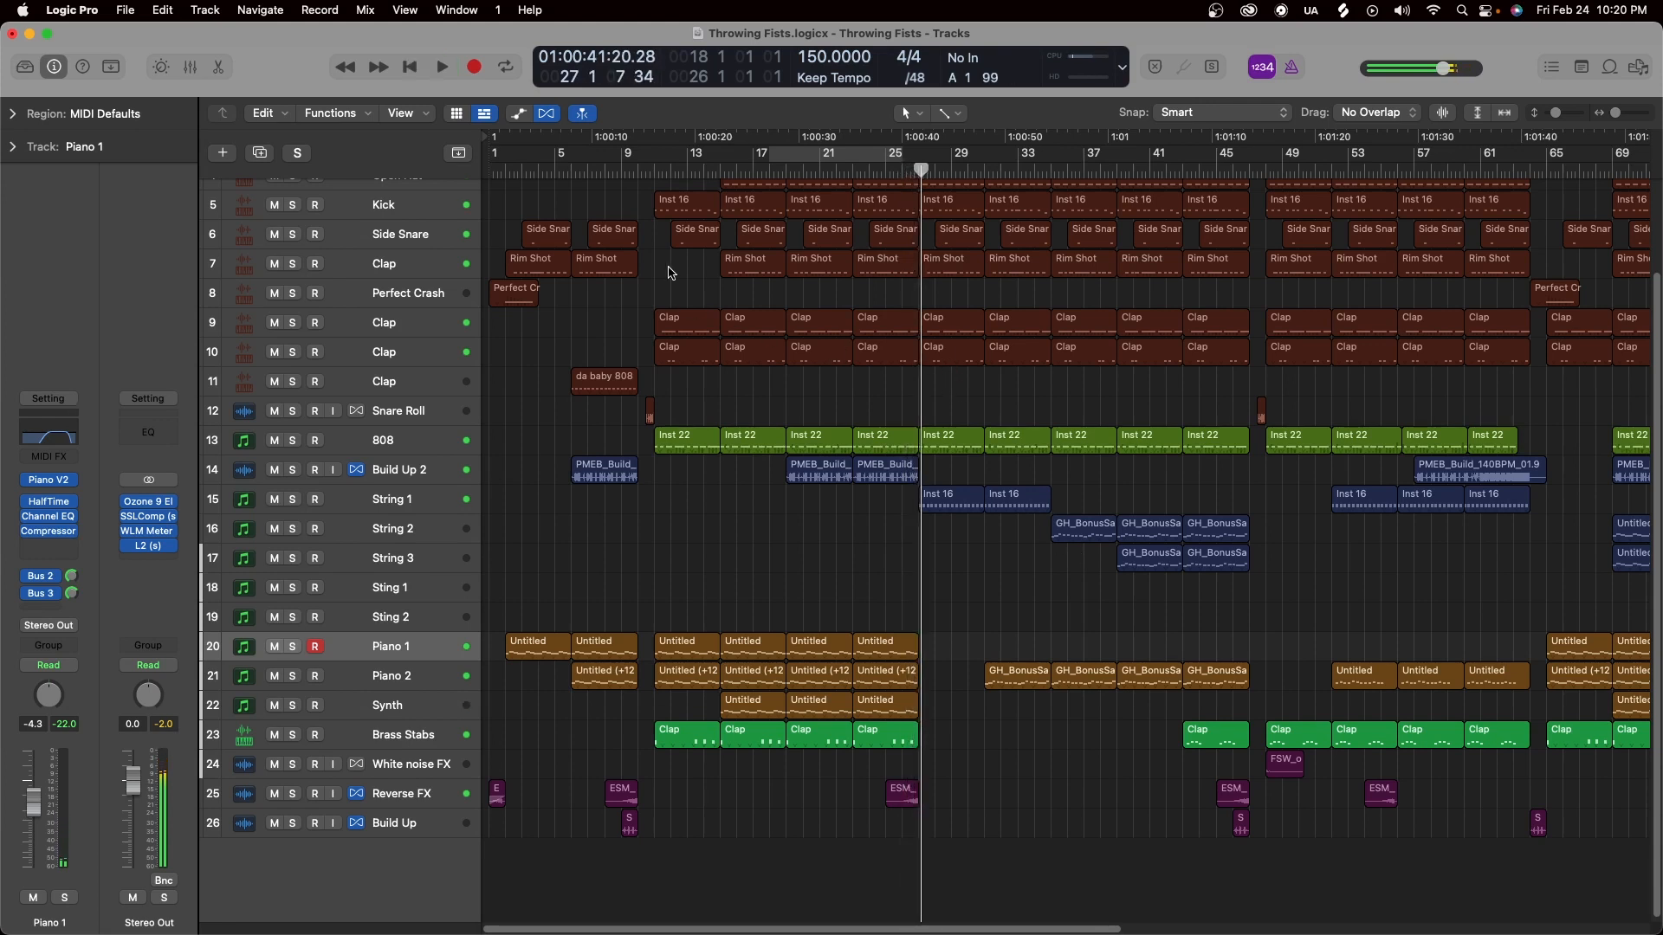
Select all regions between bars 11 and 27 across the tracks, and clear the selection.
left_click_drag(911, 849, 665, 152)
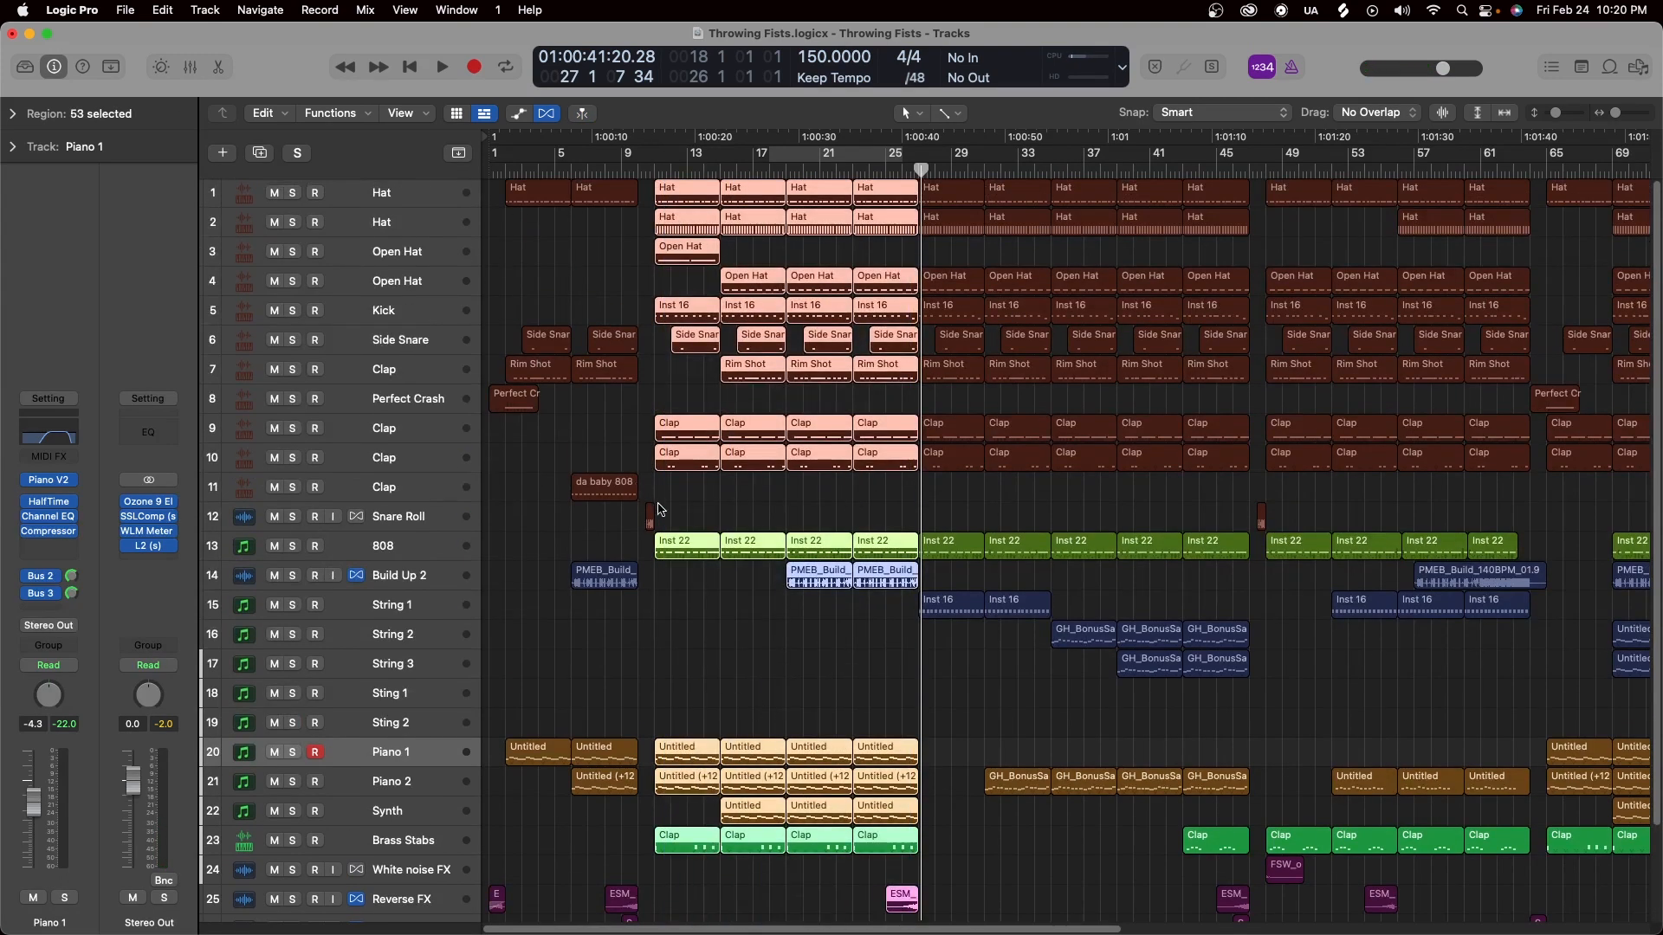
left_click(709, 516)
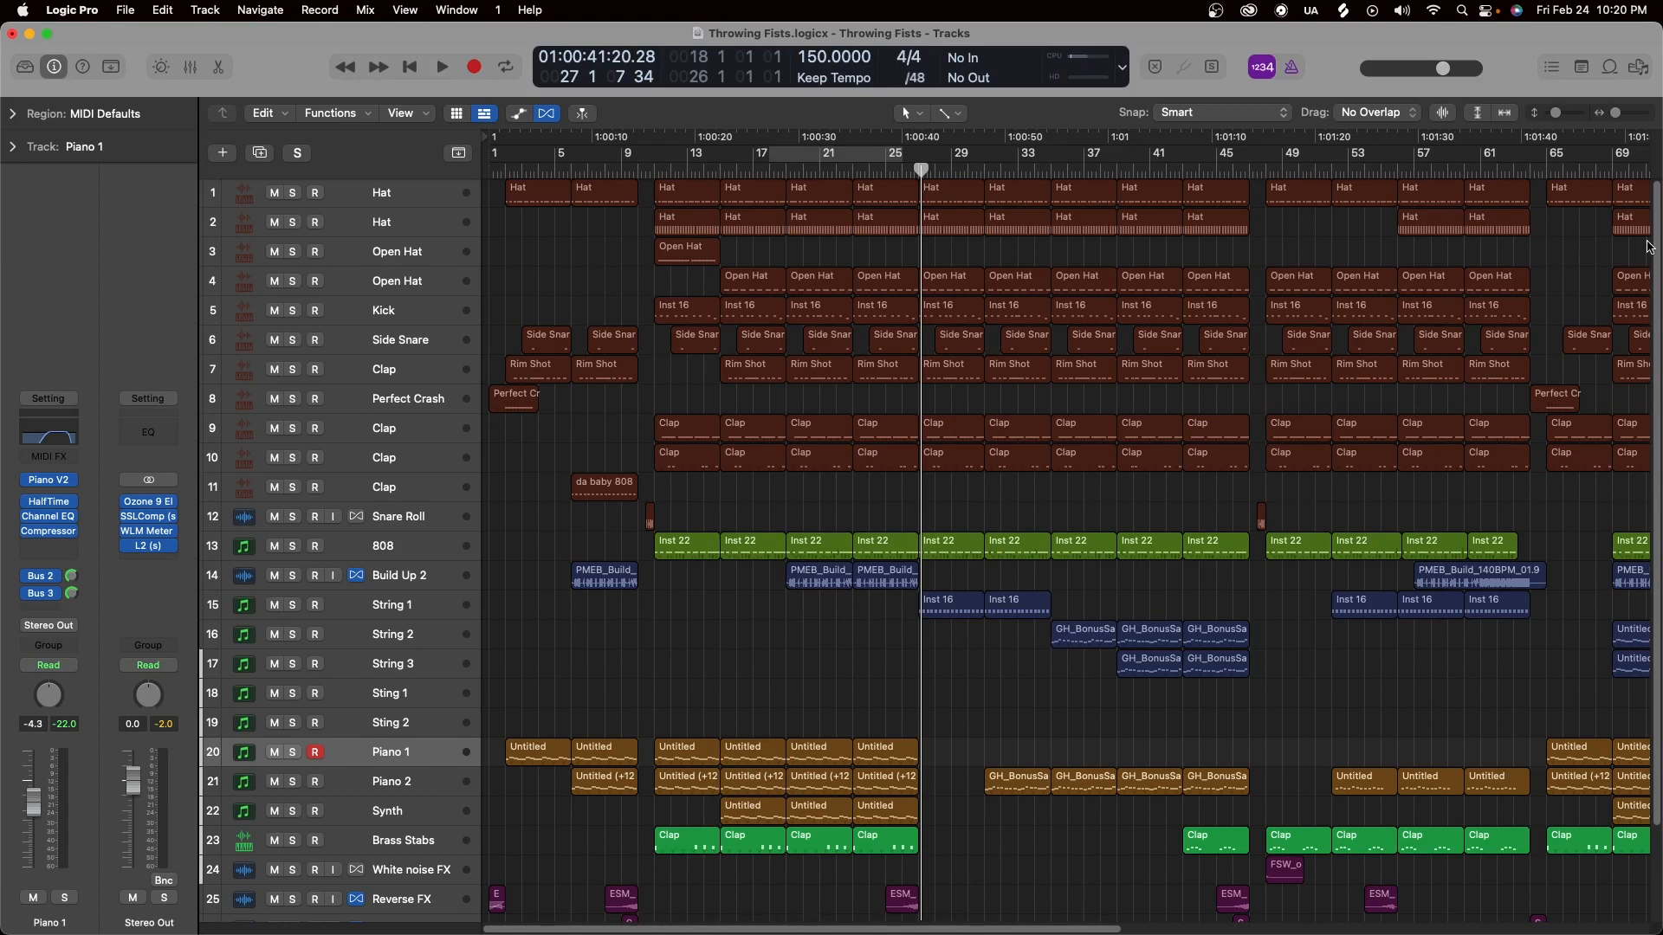
left_click_drag(1617, 112, 1559, 110)
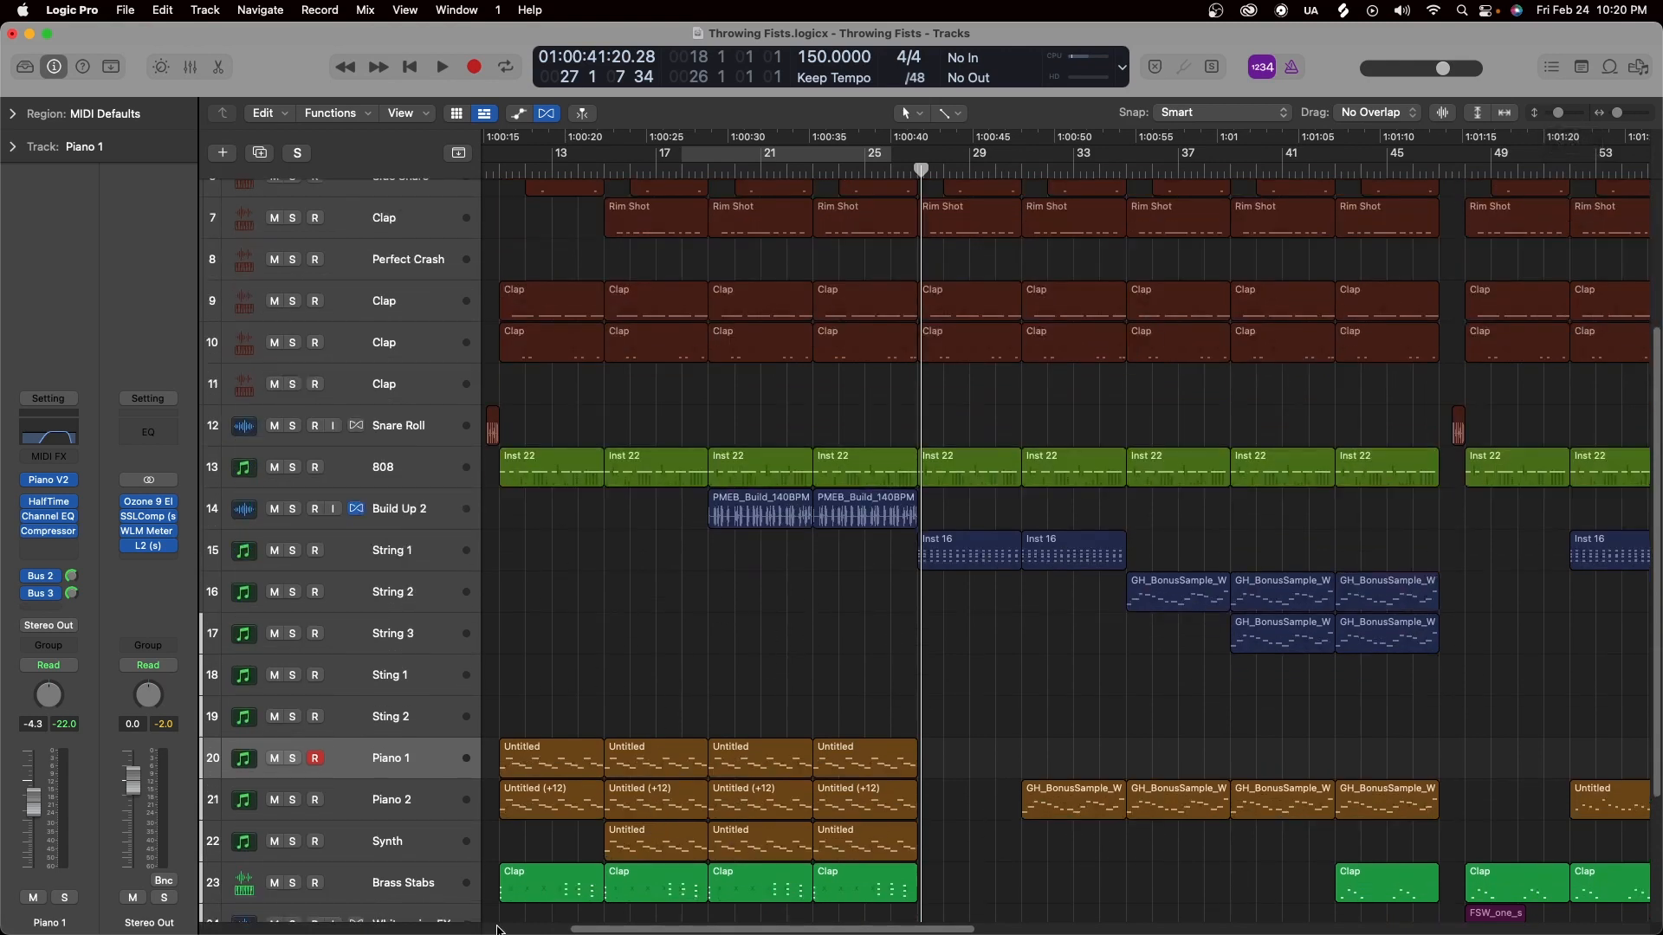
Solo the Brass Stabs track, play it from about bar 11 to bar 15, and clear the solo.
left_click(416, 892)
scroll(659, 909, "down", 3)
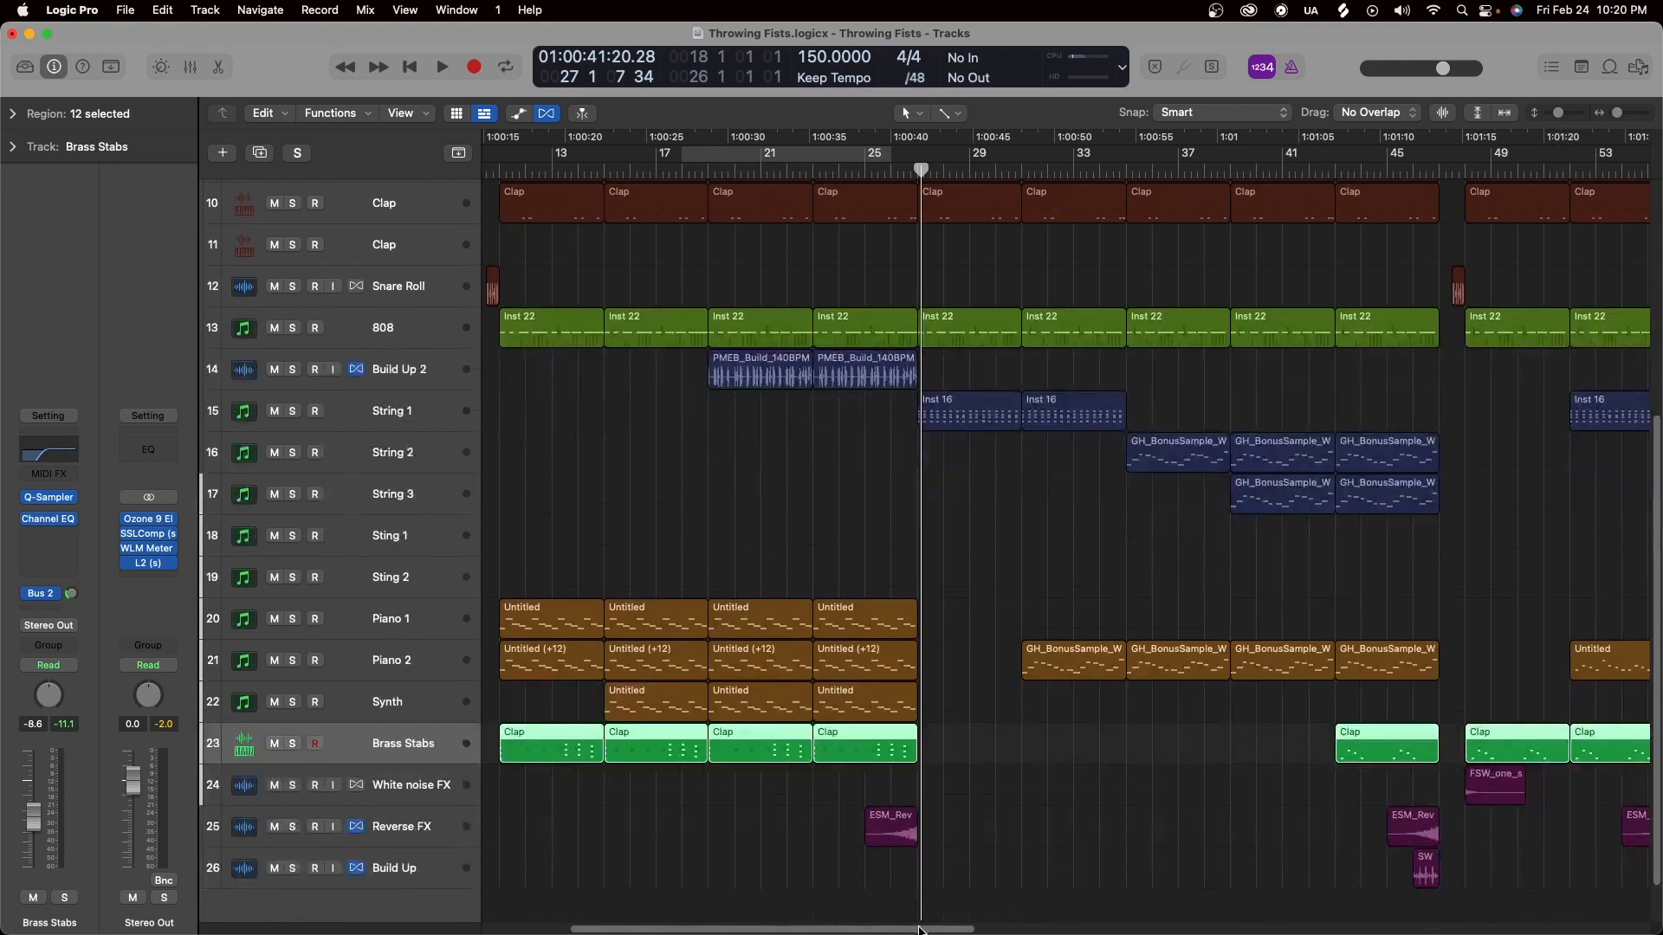
left_click_drag(895, 928, 832, 930)
left_click(671, 170)
left_click(292, 749)
key("space")
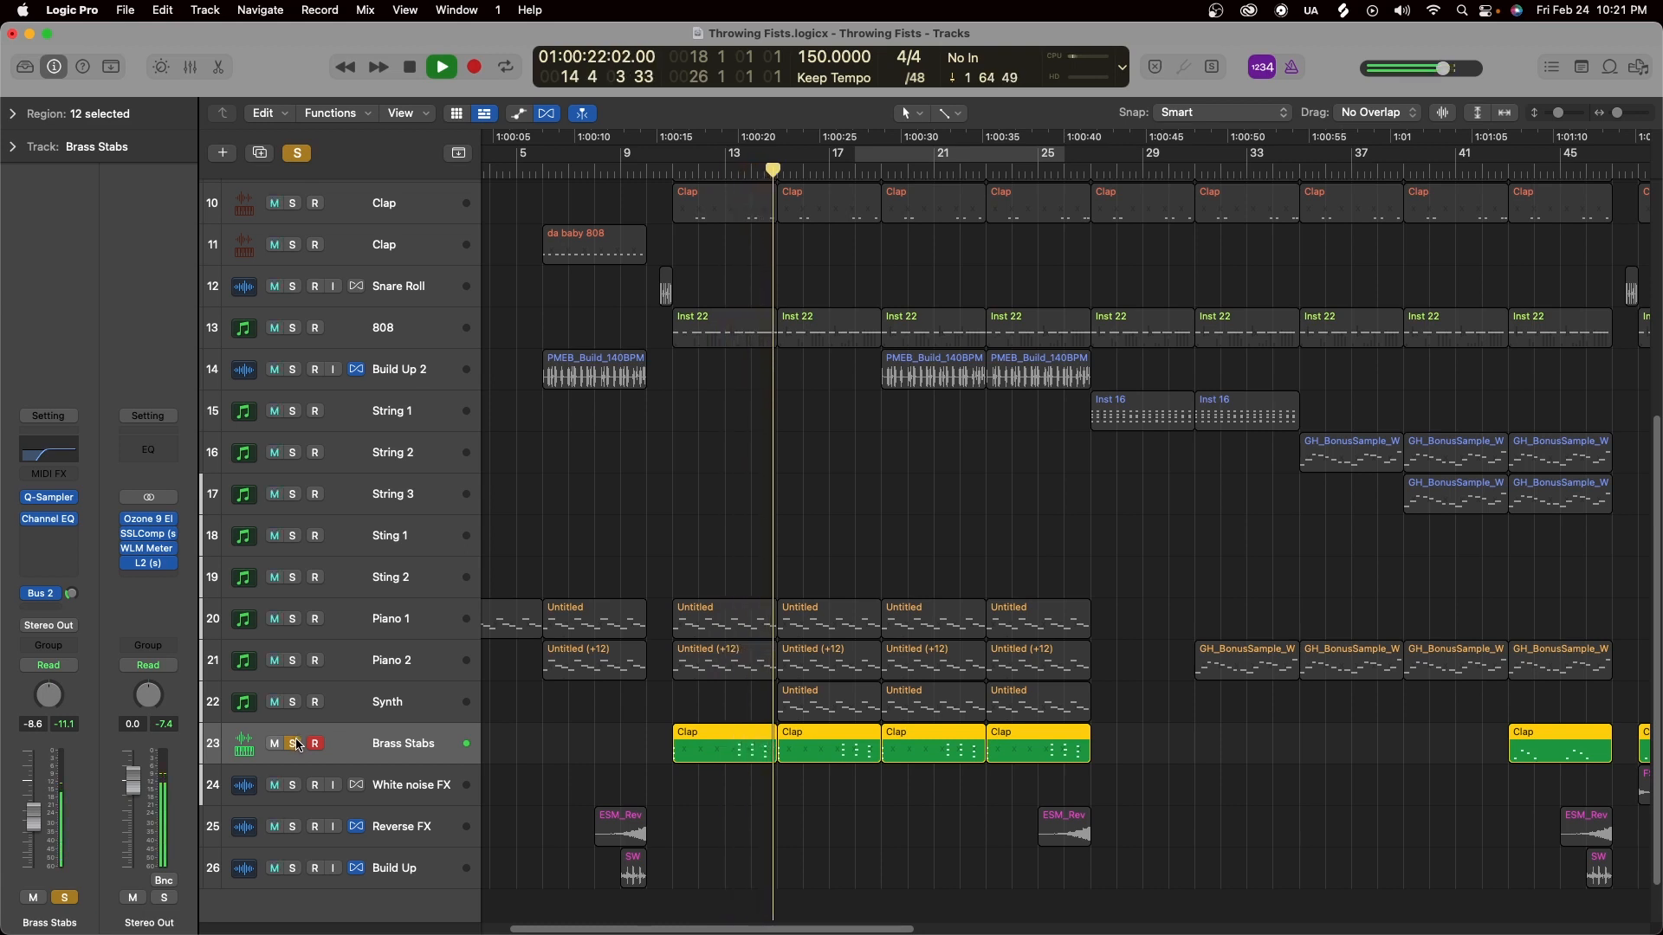
key("space")
left_click(296, 747)
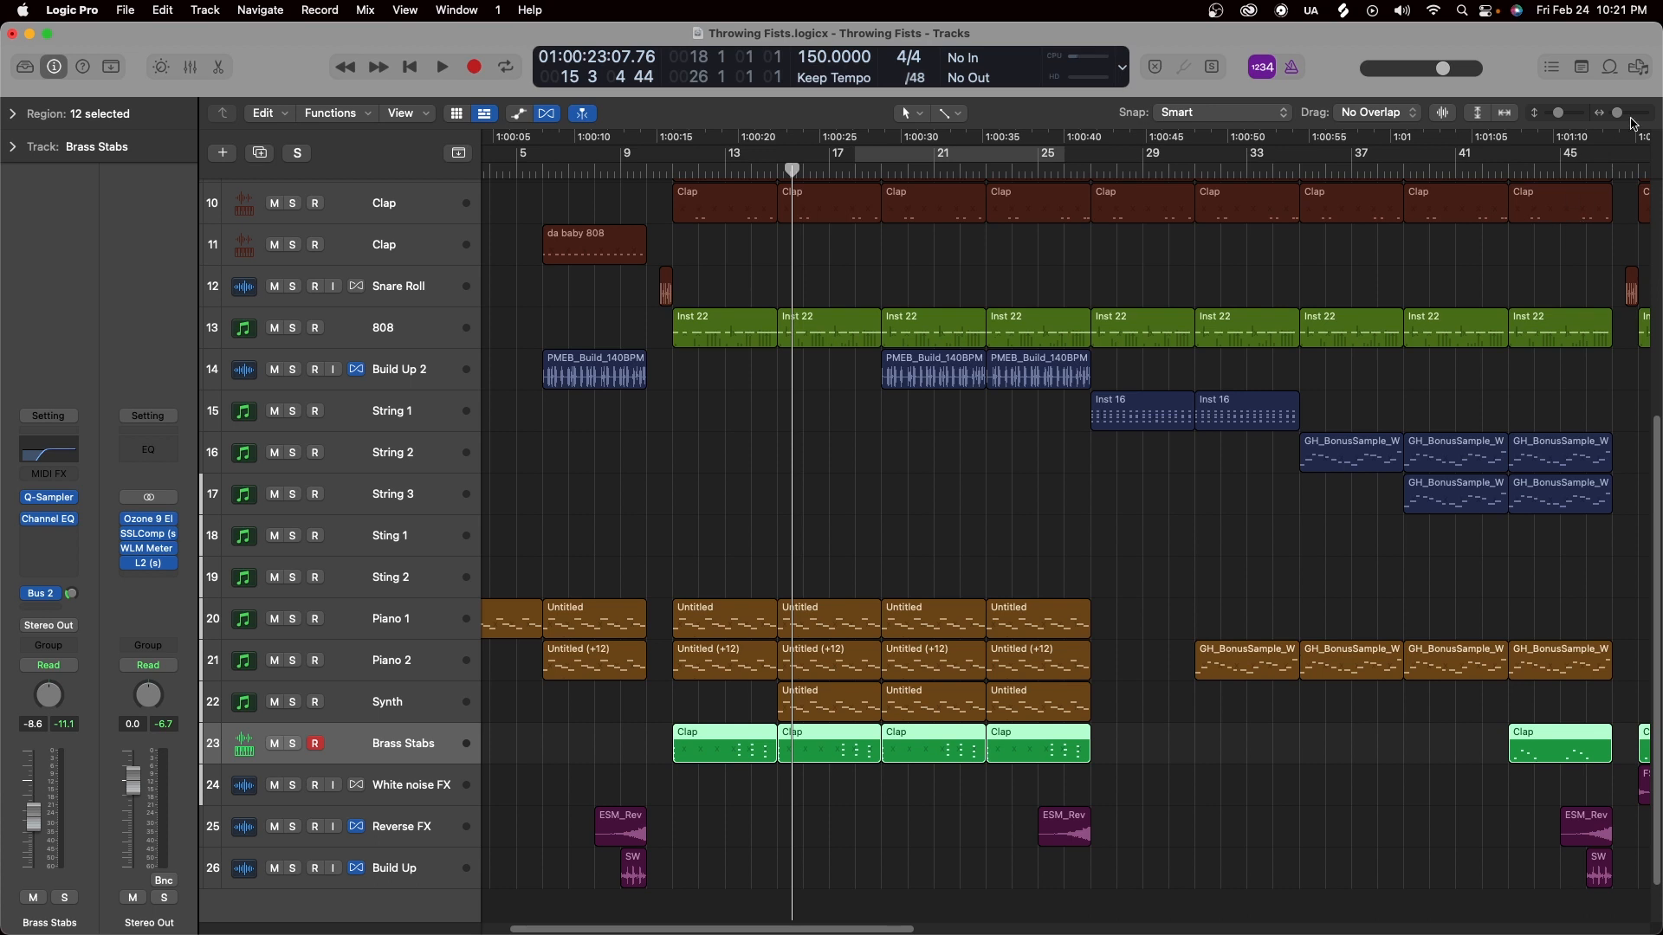
left_click_drag(1617, 114, 1618, 113)
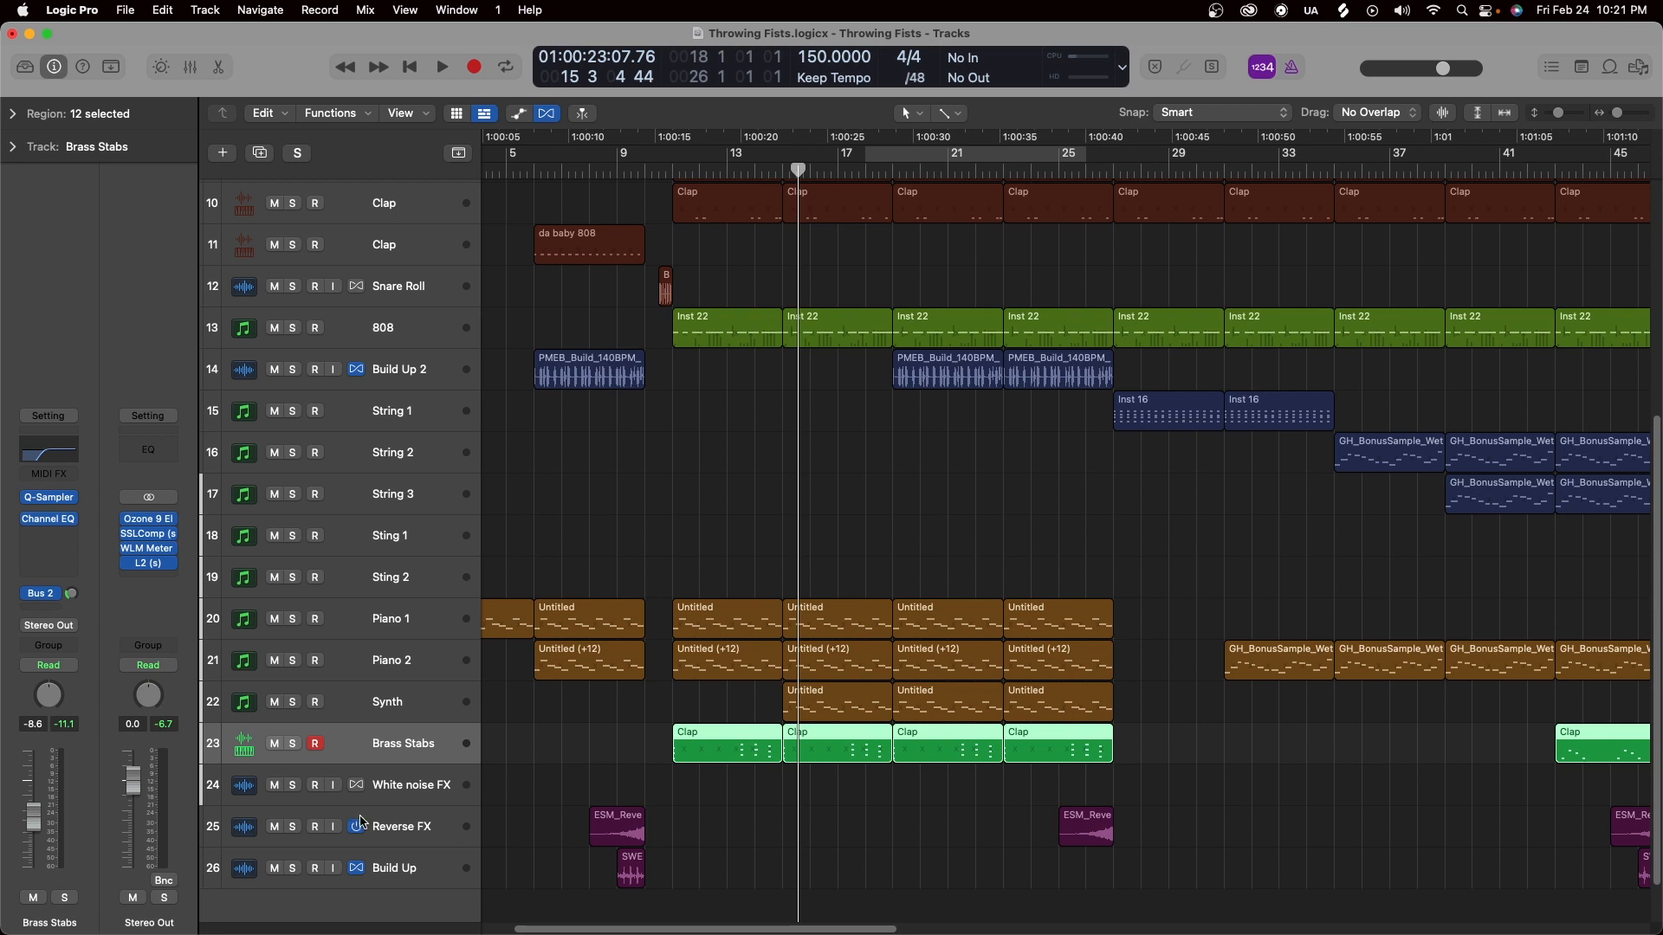
left_click(292, 745)
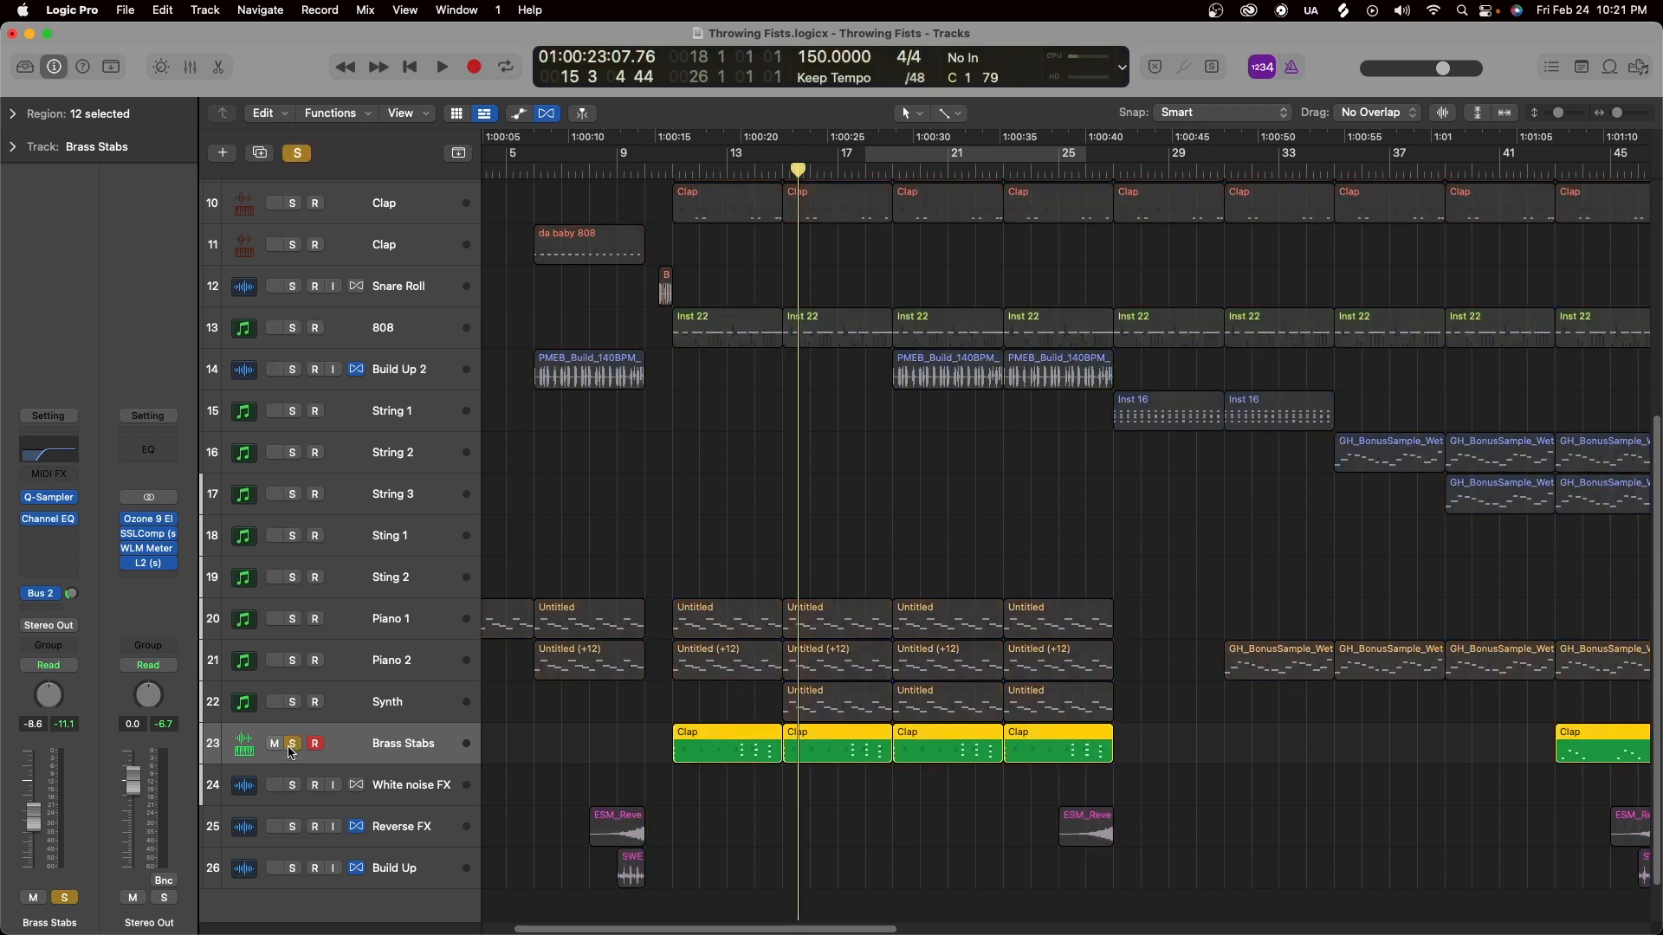
left_click(292, 747)
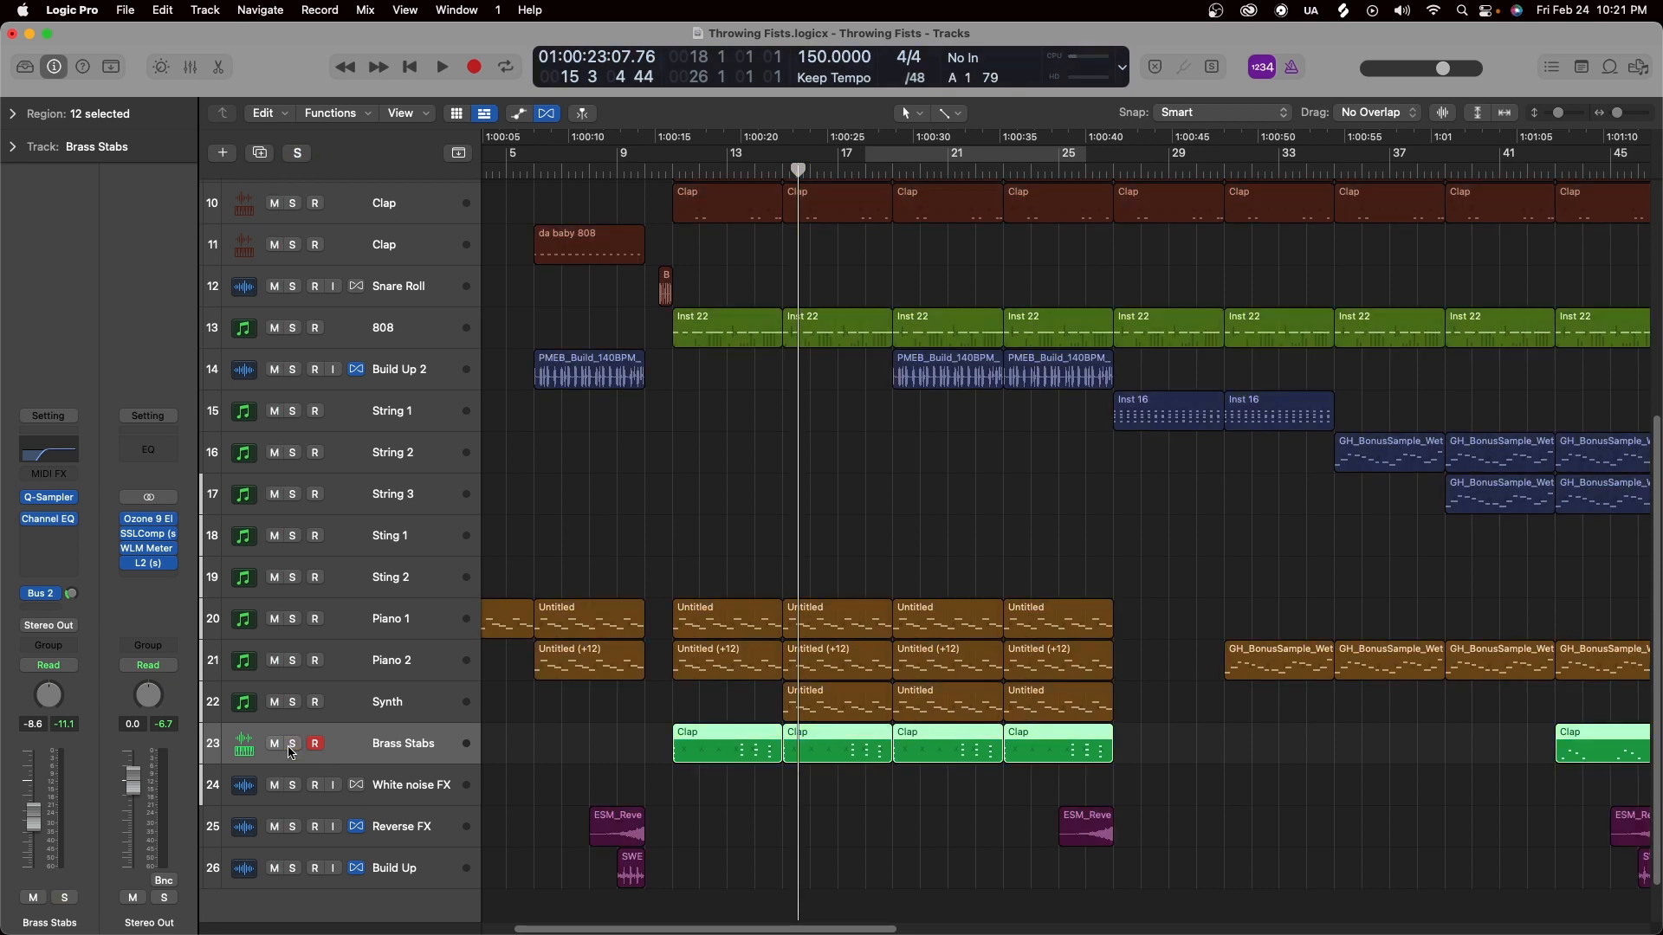
left_click_drag(1617, 112, 1559, 119)
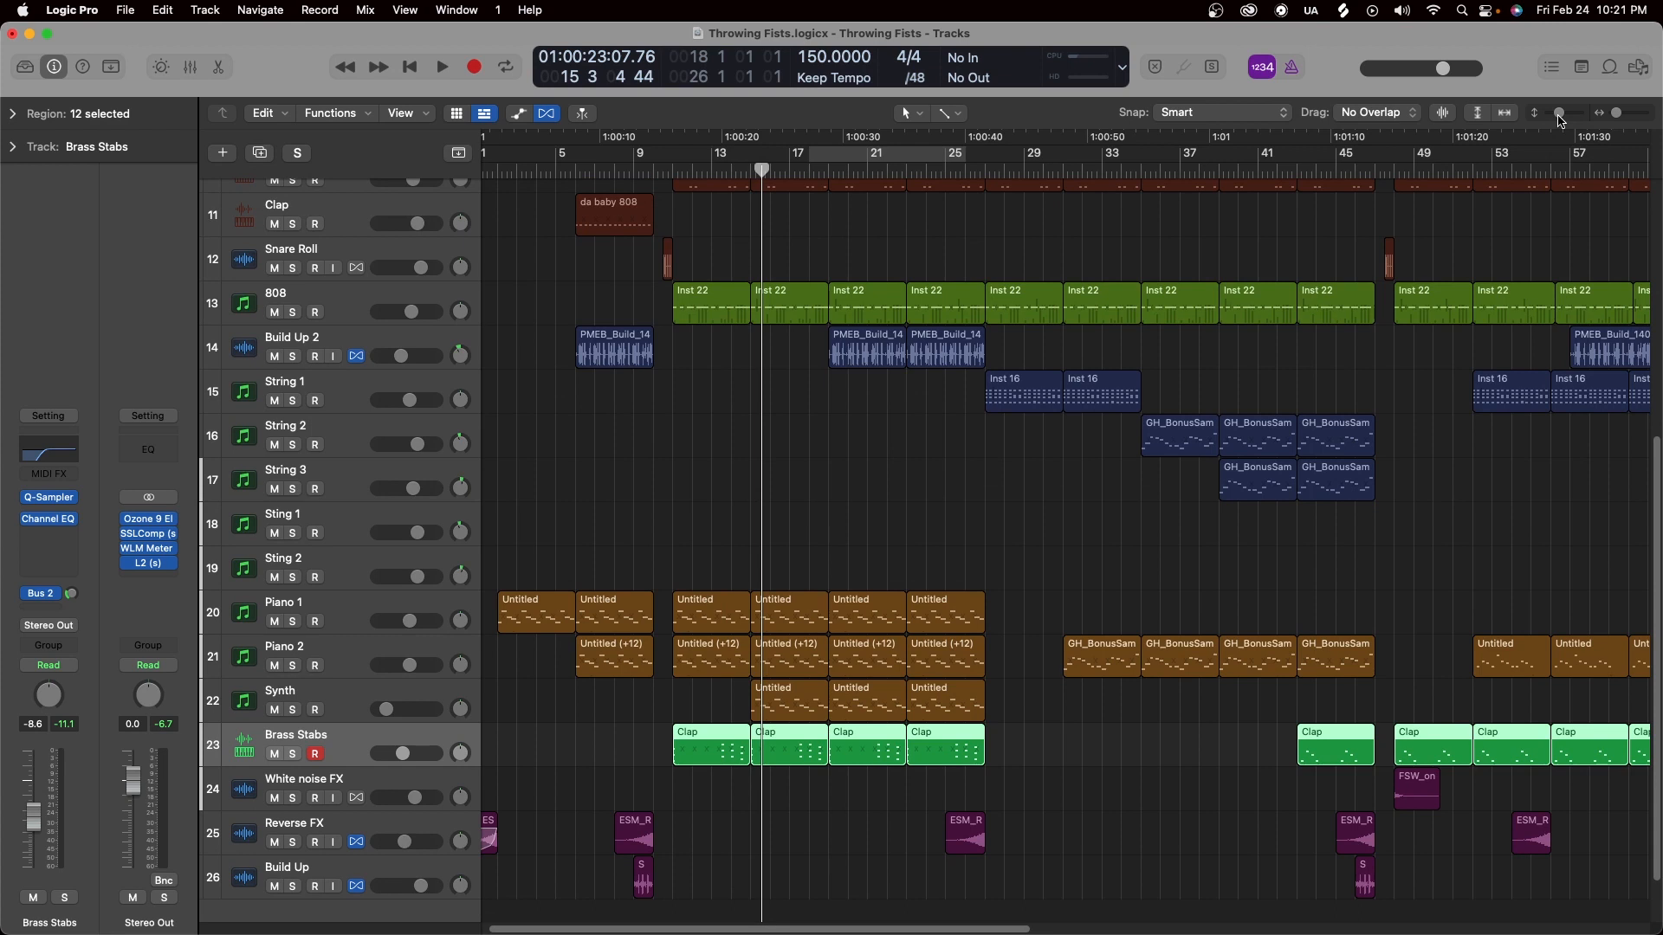
left_click_drag(1559, 116, 1615, 115)
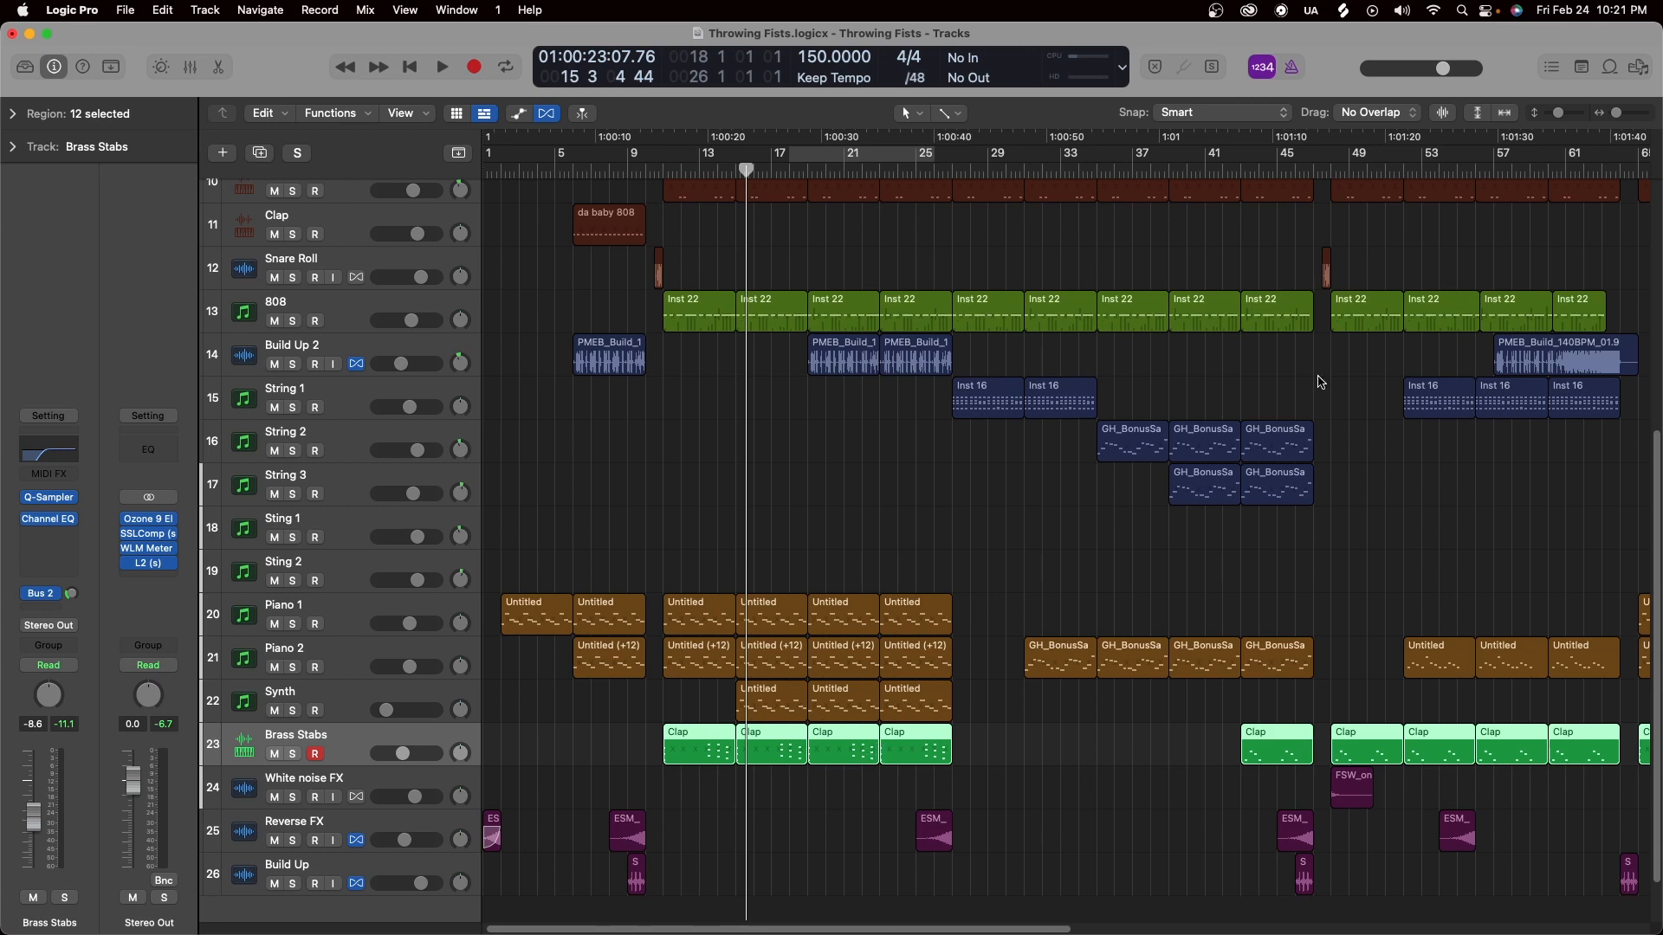
left_click_drag(1559, 116, 1615, 116)
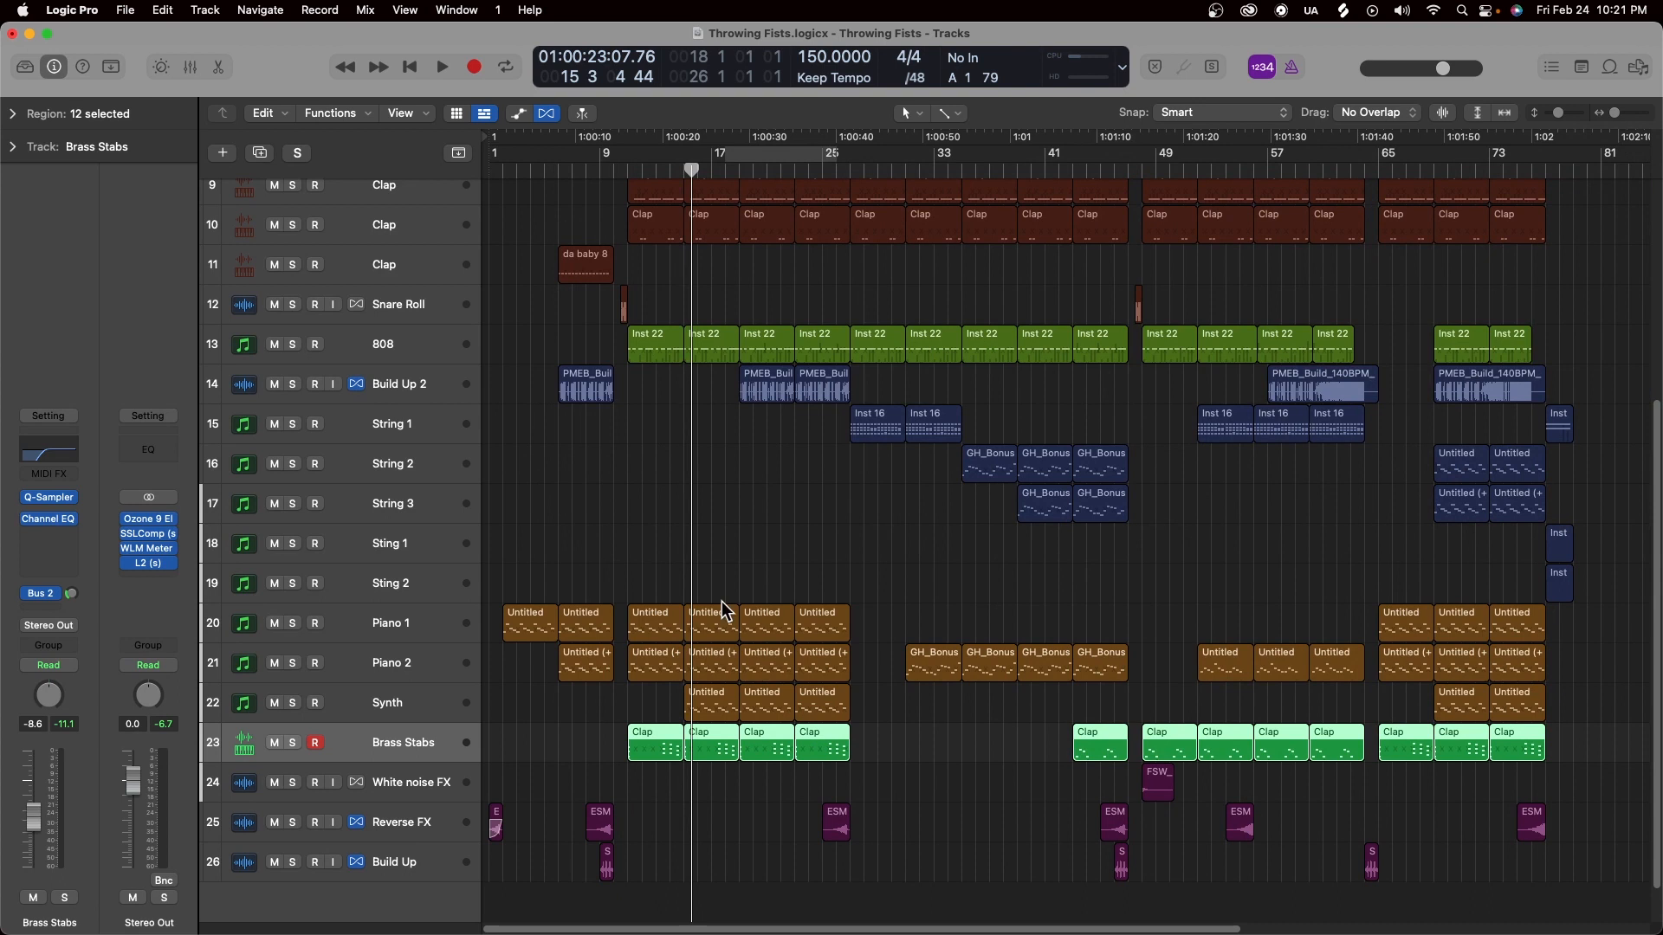
Solo the Synth track, play it from bar 15 to bar 19, and clear the solo.
left_click(373, 700)
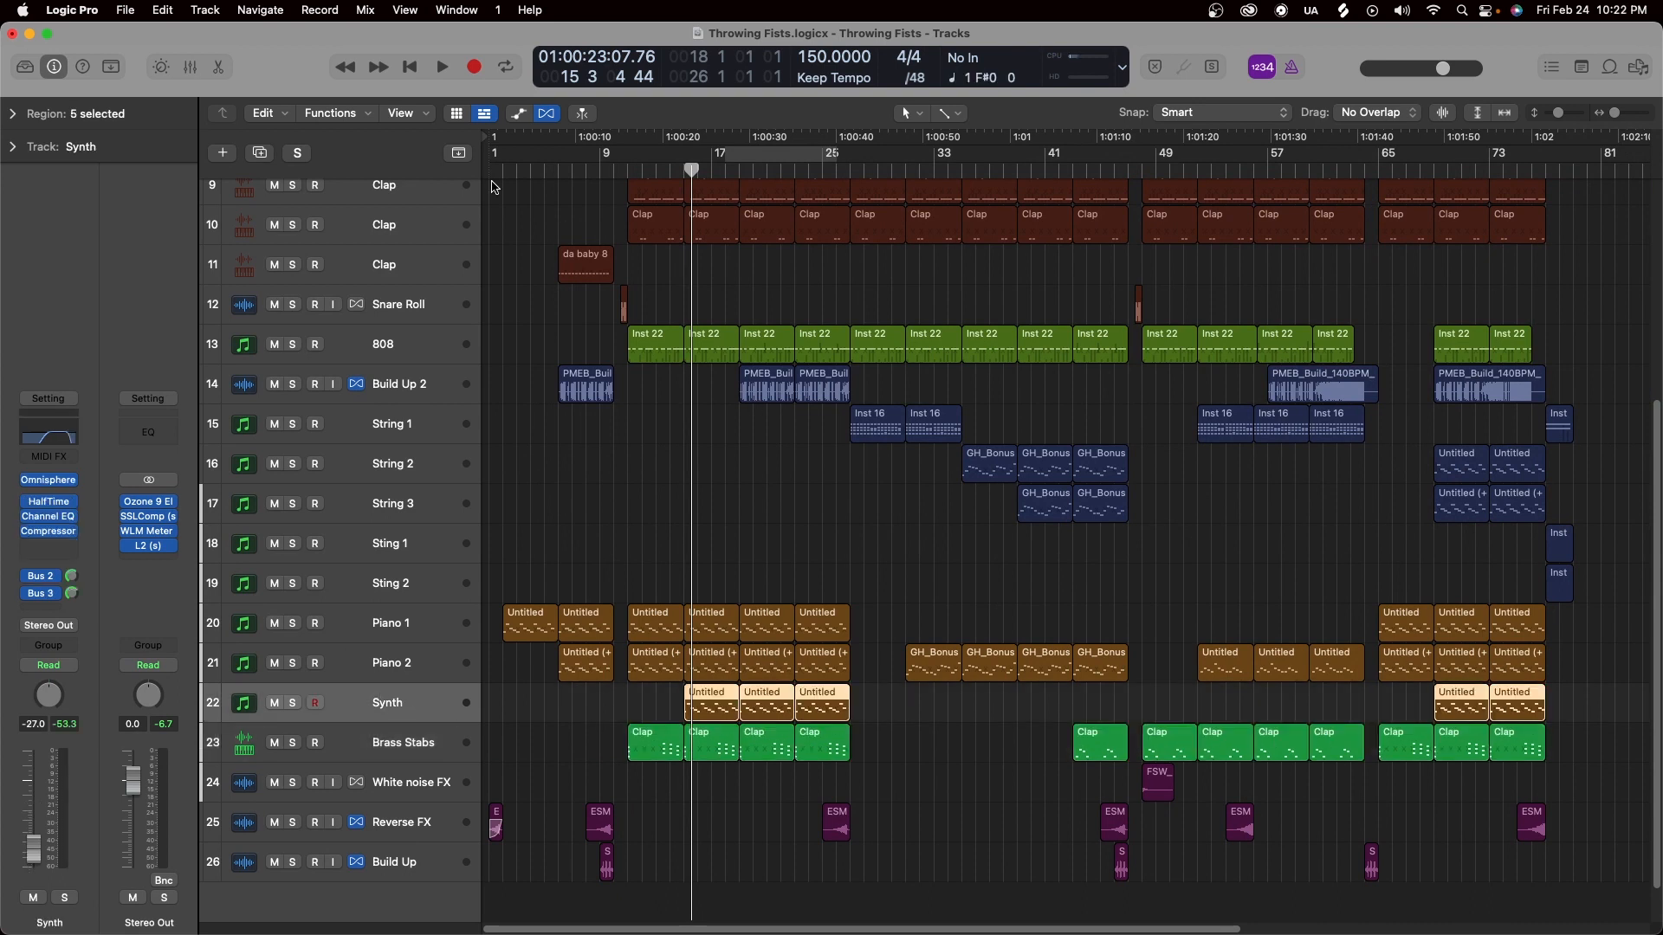
left_click(627, 171)
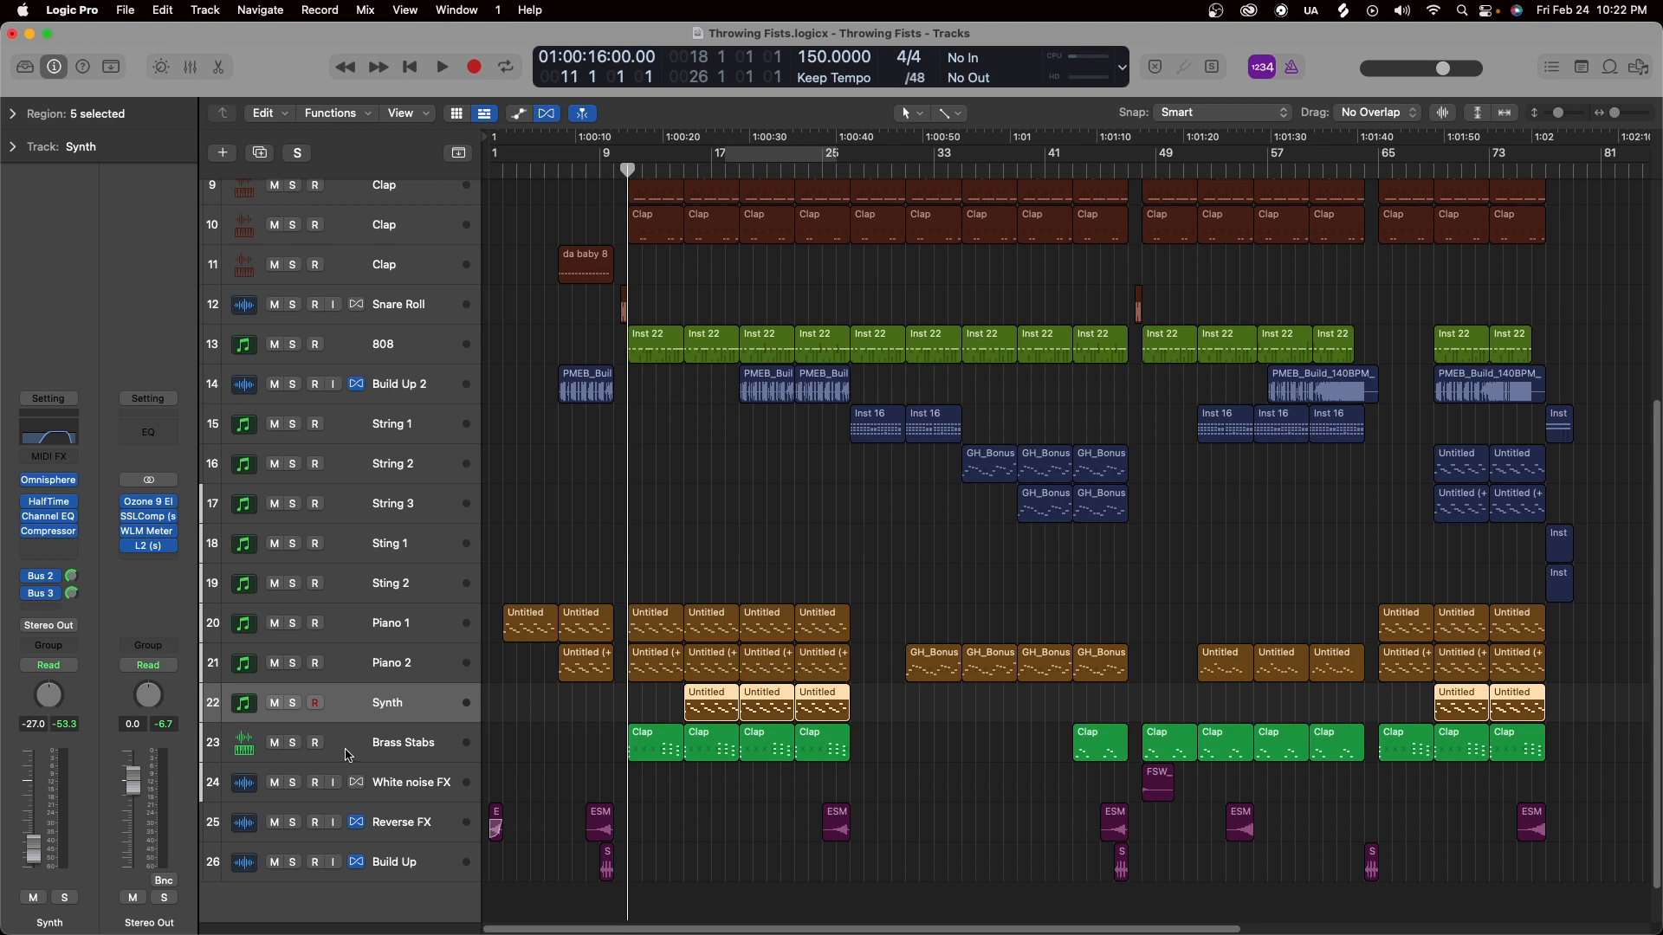
left_click_drag(629, 173, 684, 209)
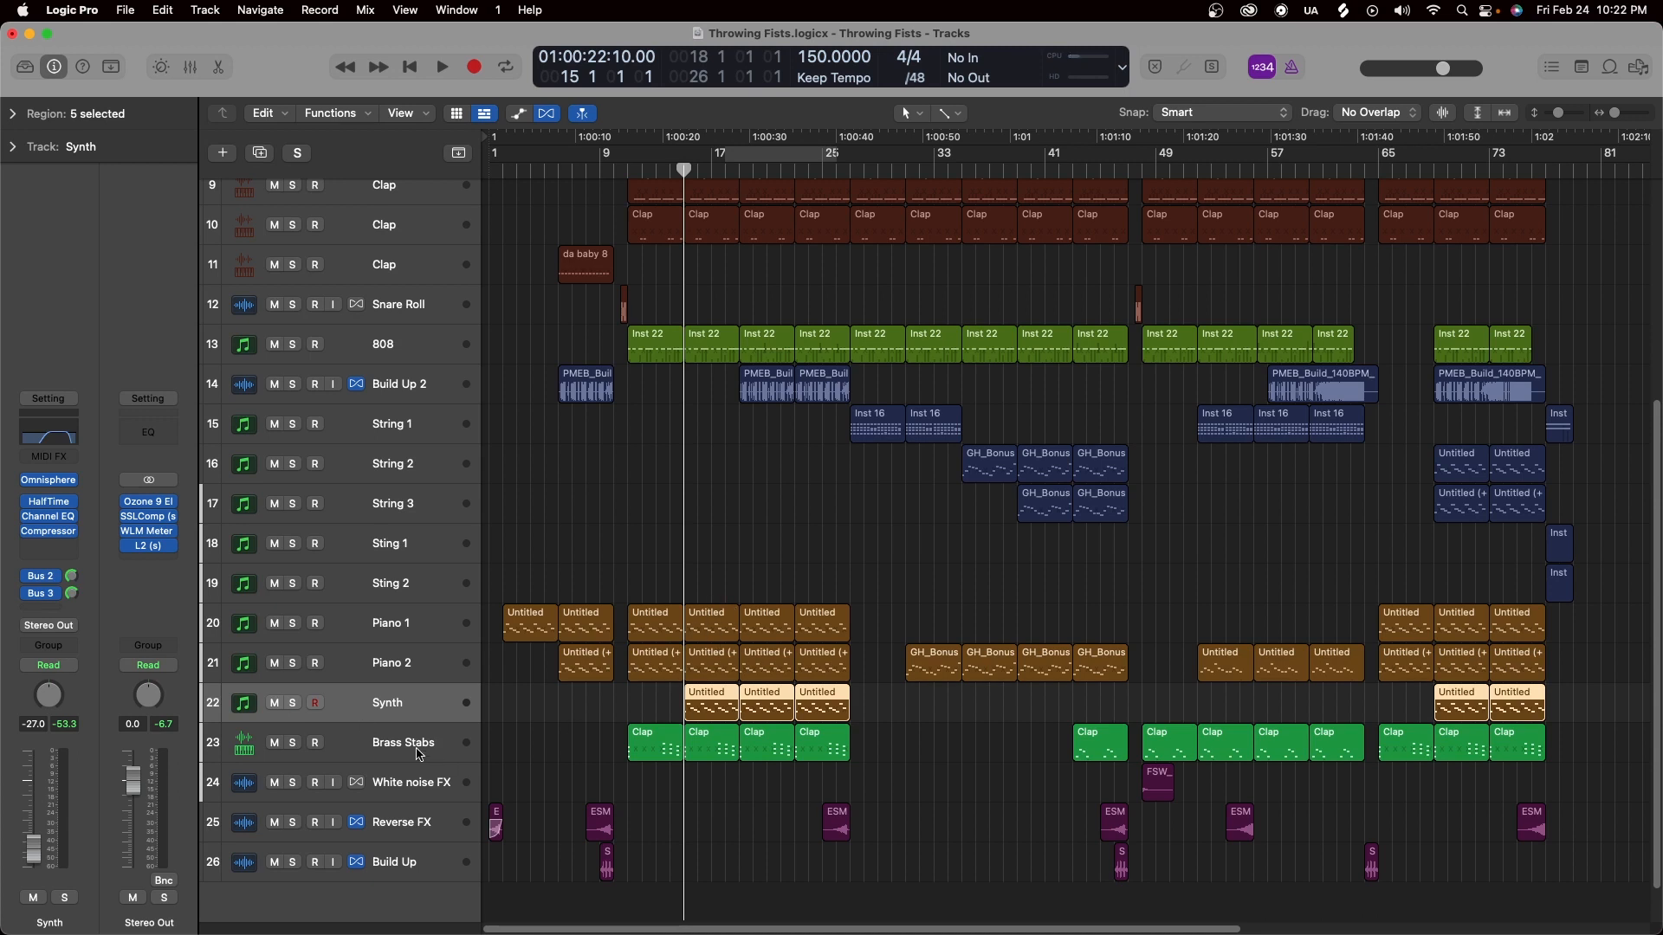
left_click(294, 704)
key("space")
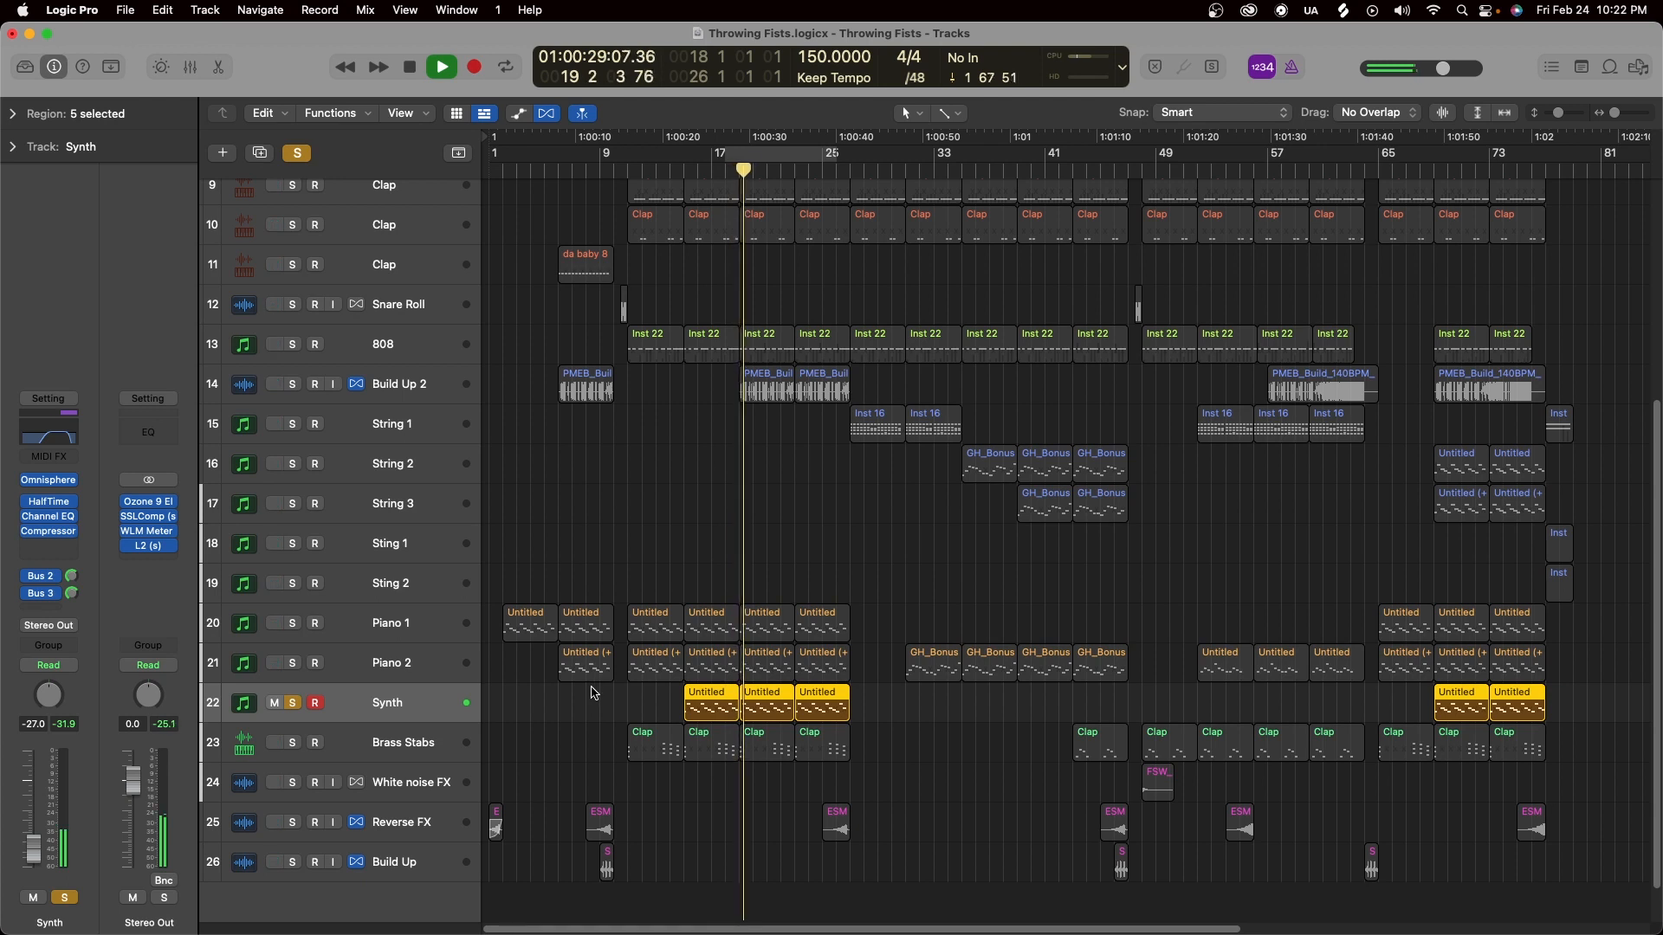
key("space")
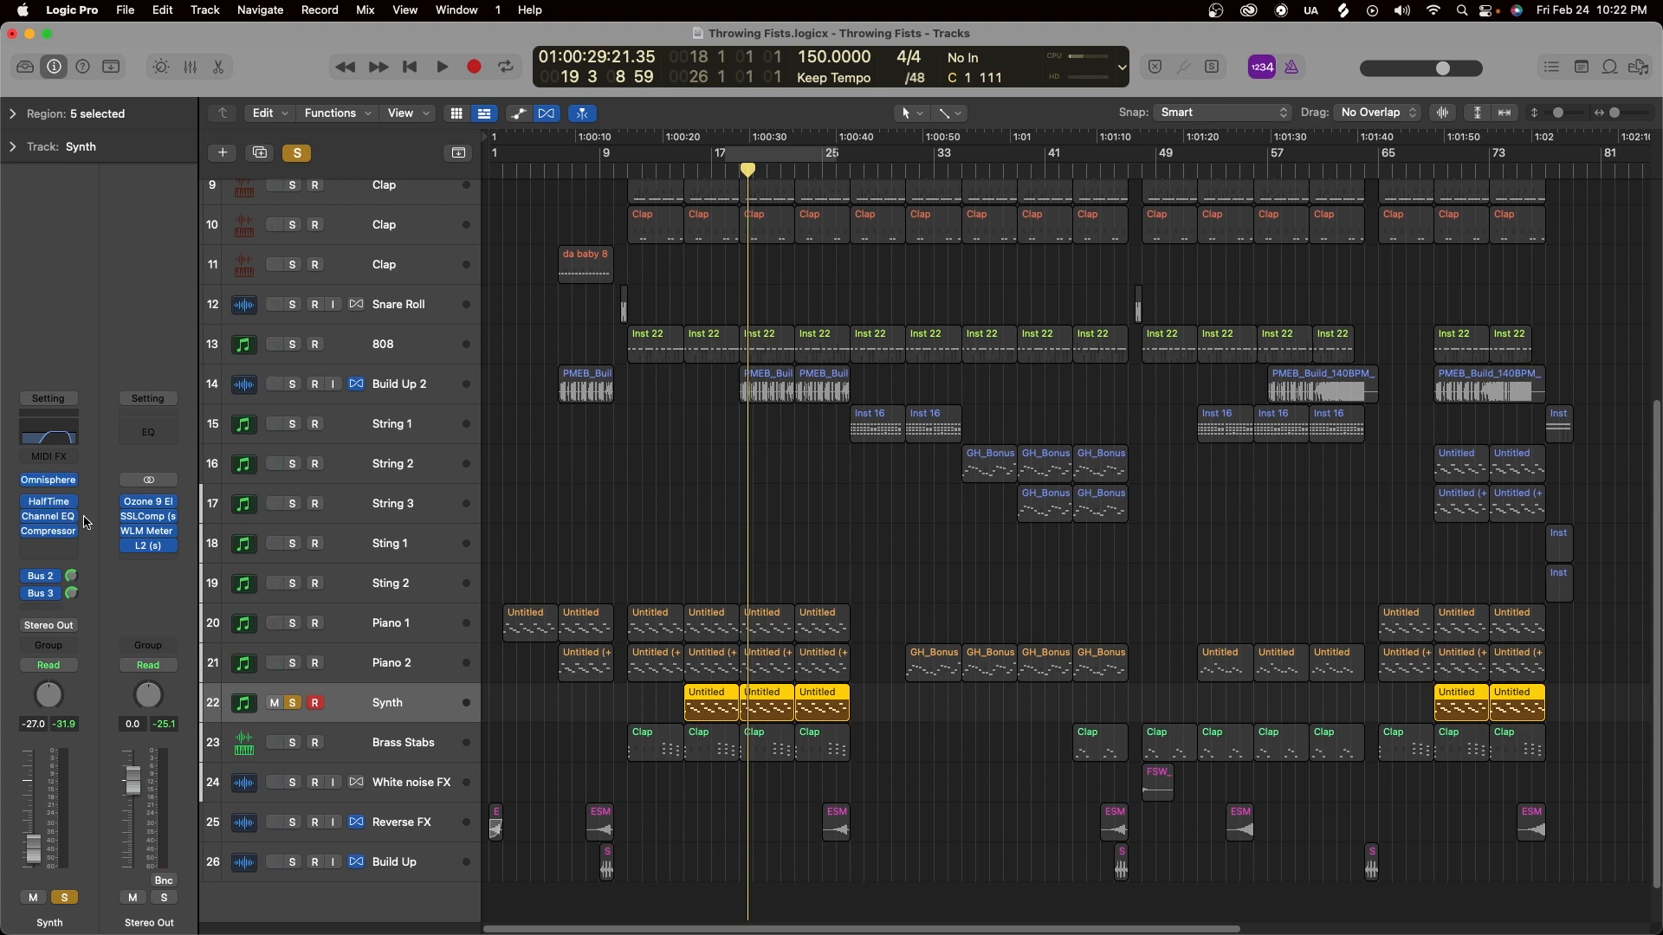
left_click(292, 703)
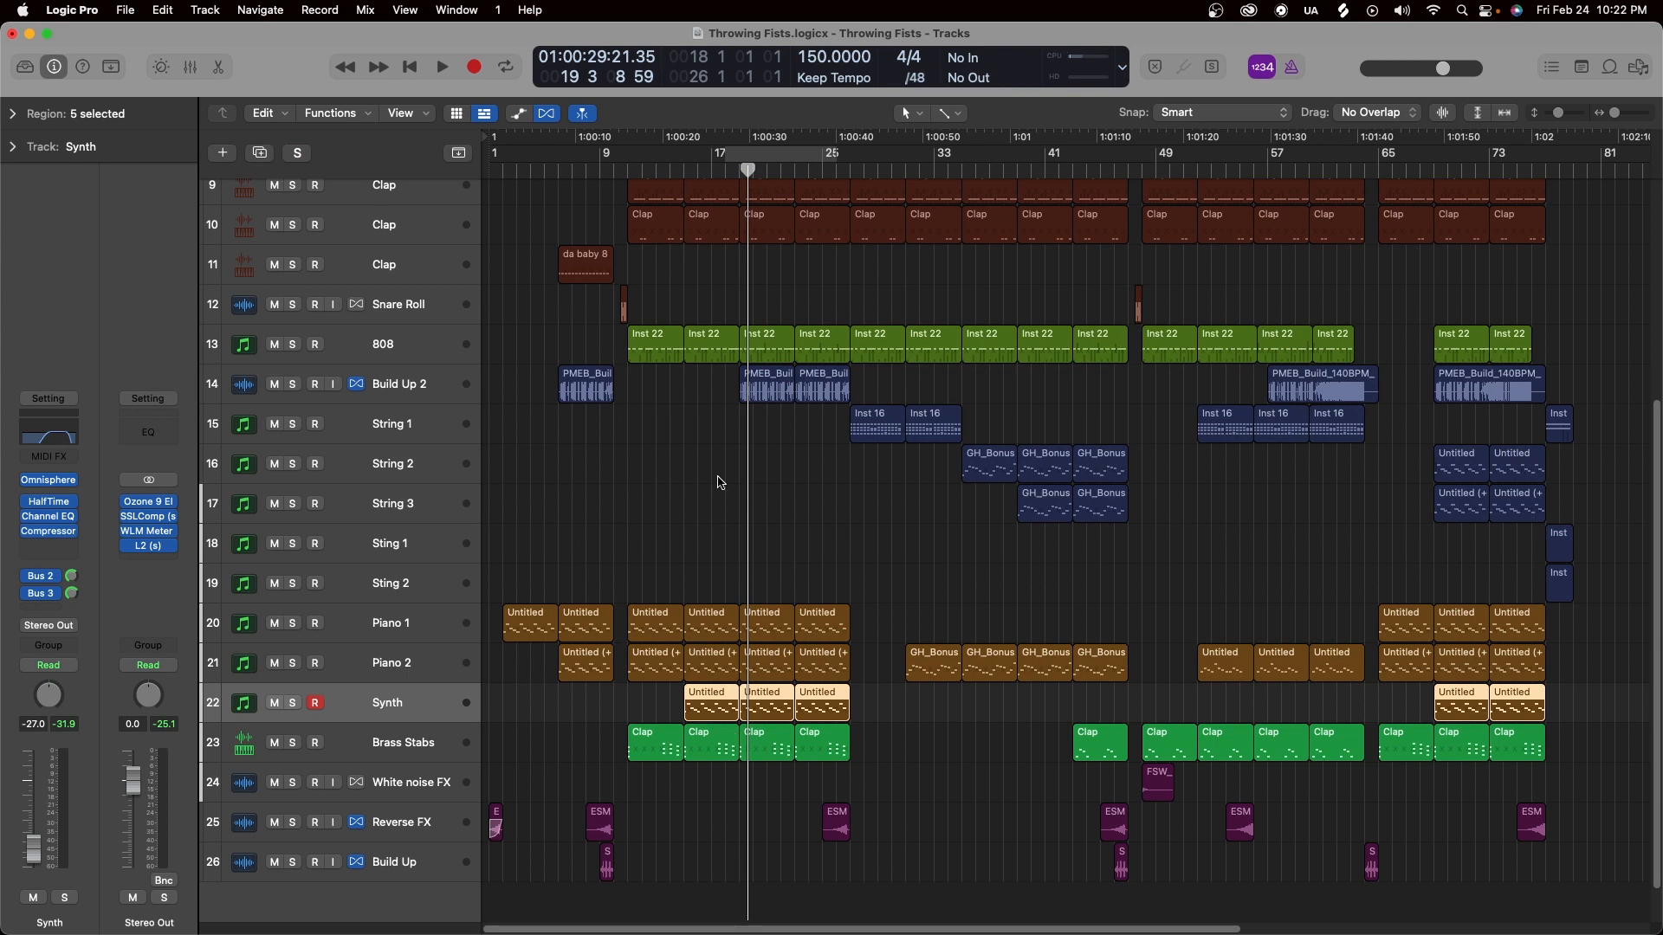
Solo Piano 1, Piano 2, Synth and Brass Stabs together, play them from bar 15 to bar 19, and clear the solos.
left_click(690, 171)
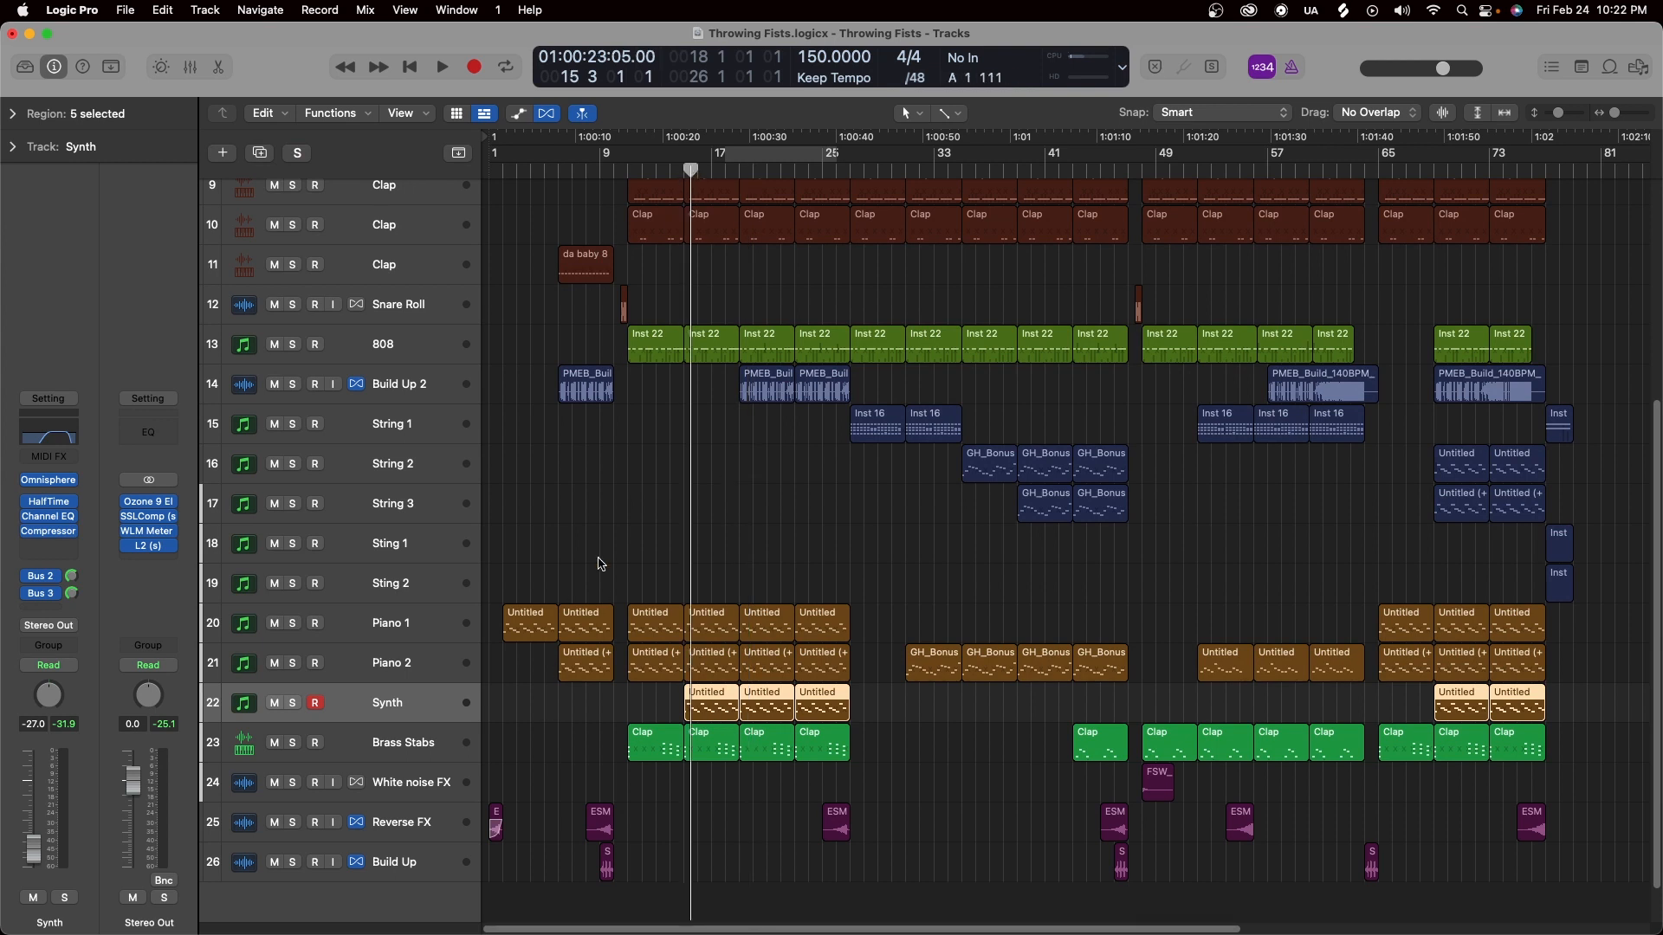
left_click(686, 171)
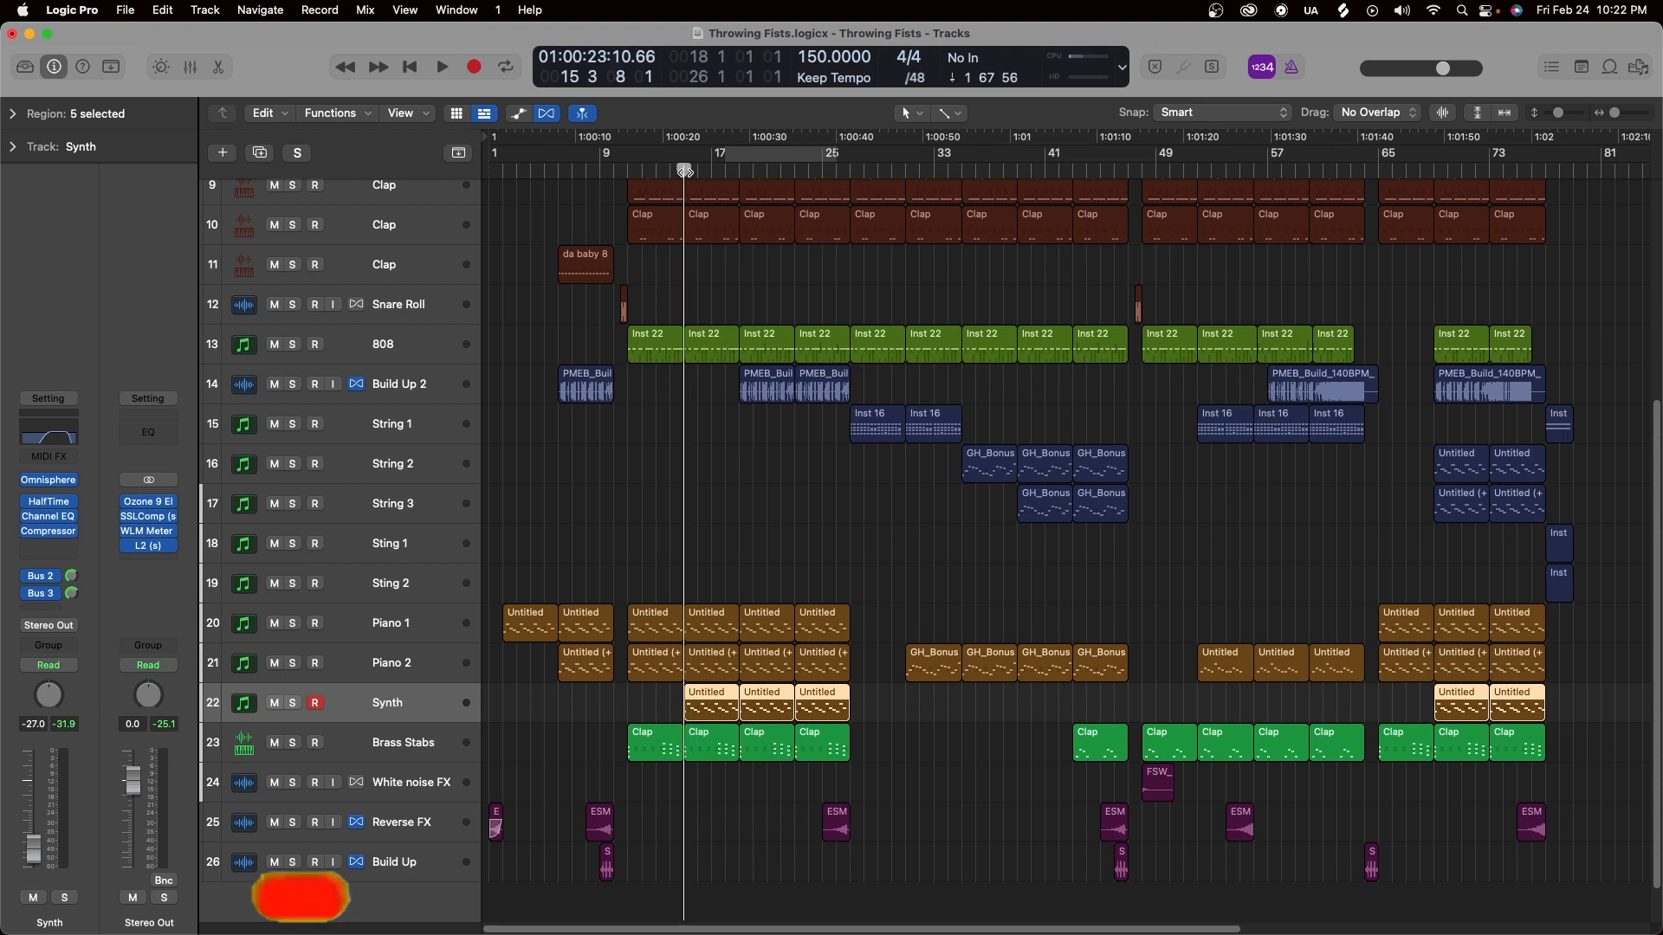
left_click_drag(293, 624, 292, 743)
key("space")
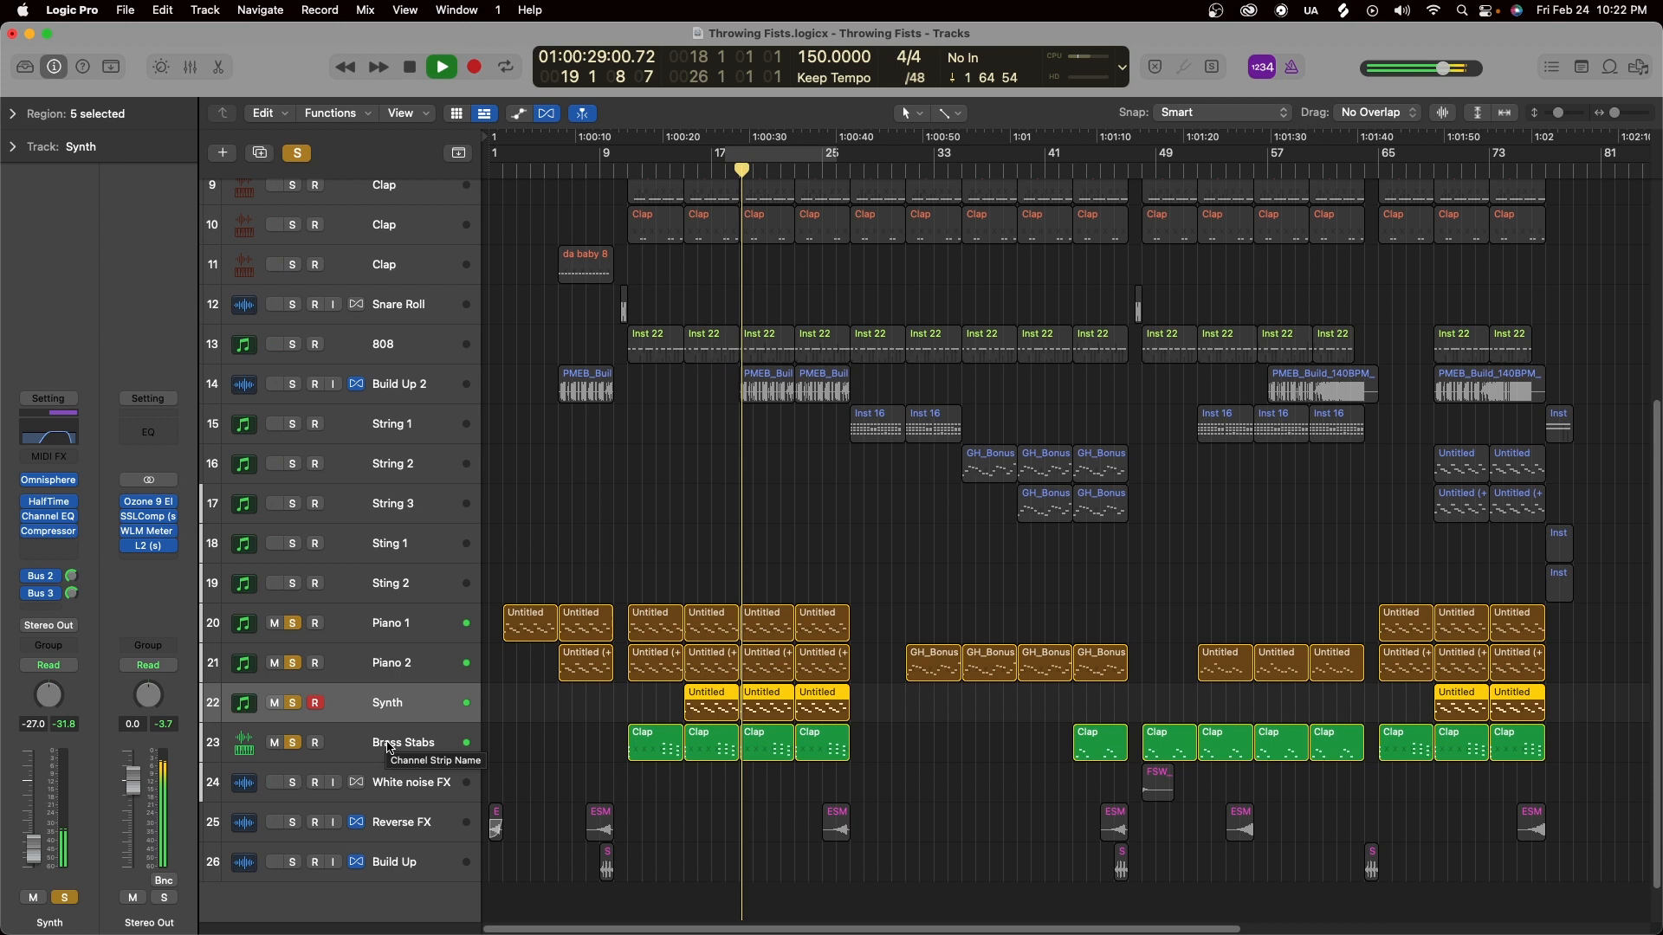
key("space")
left_click_drag(293, 744, 292, 625)
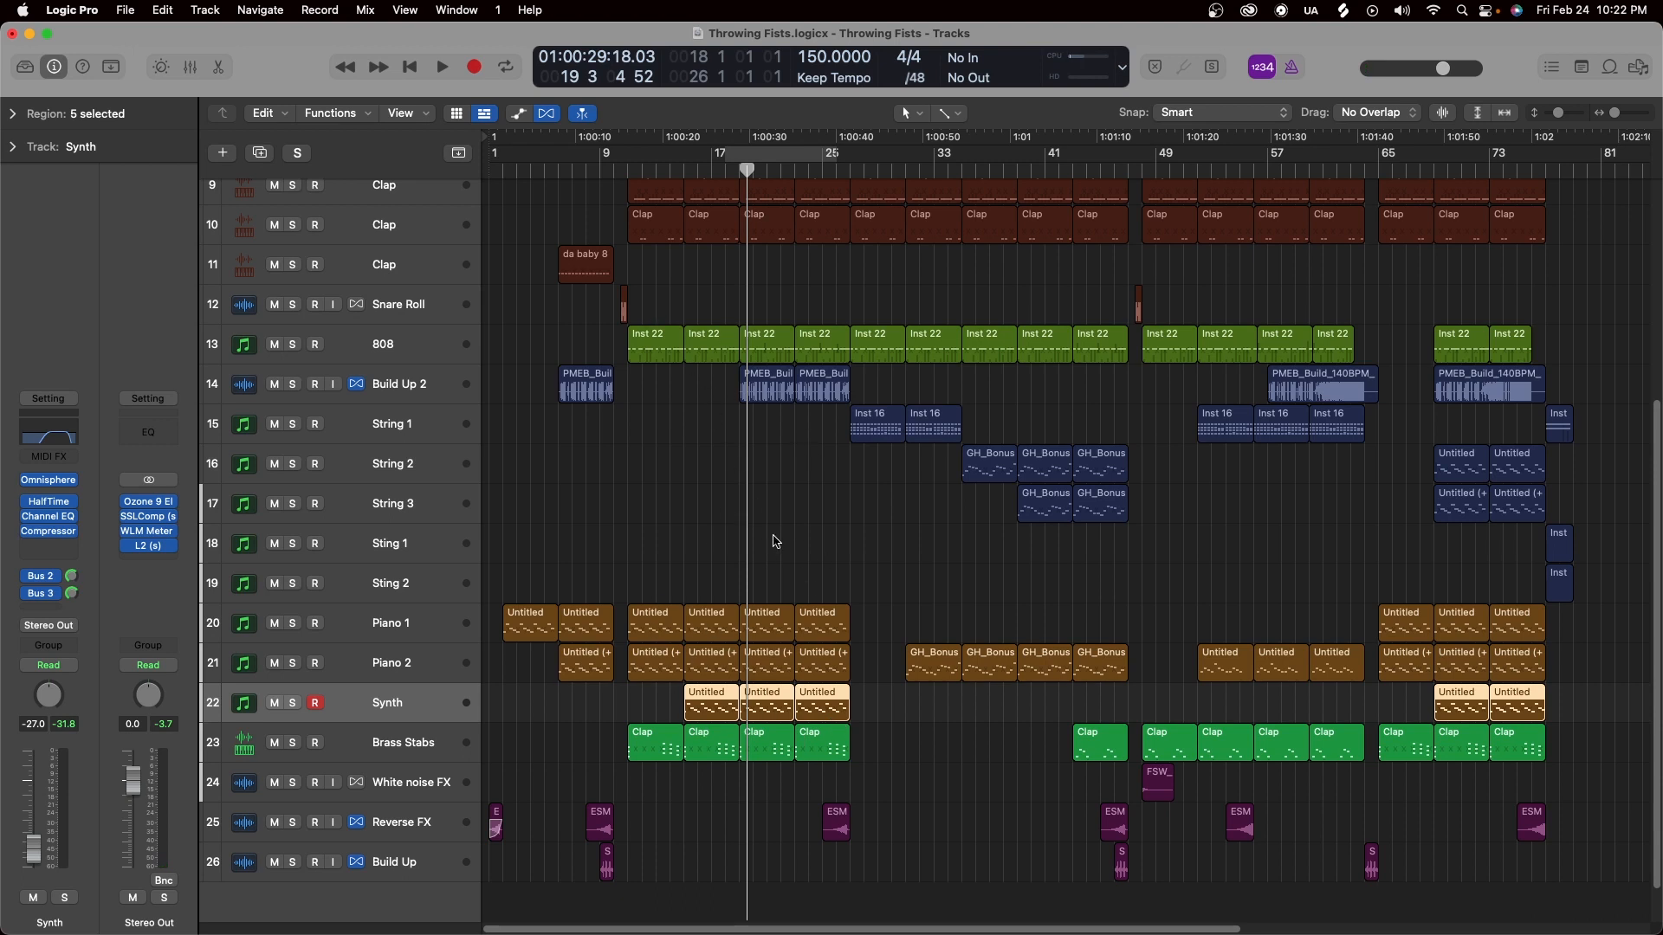
Play the full mix briefly from bar 19, stop within the same bar, and clear the region selection.
scroll(751, 457, "up", 8)
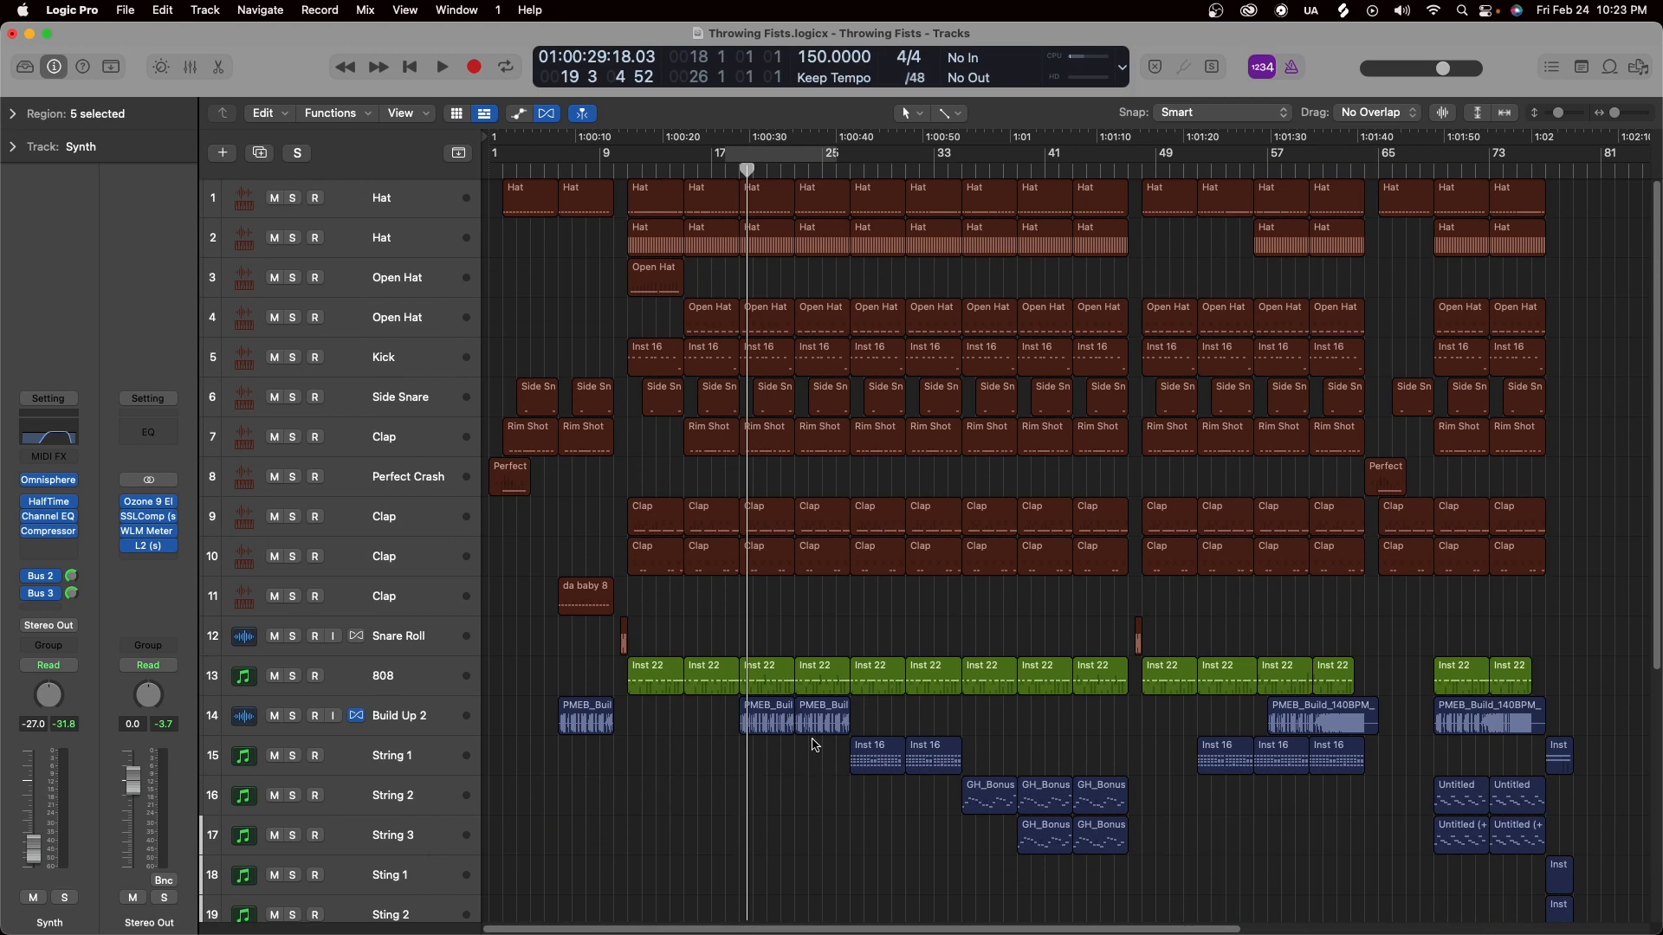
left_click_drag(747, 174, 738, 179)
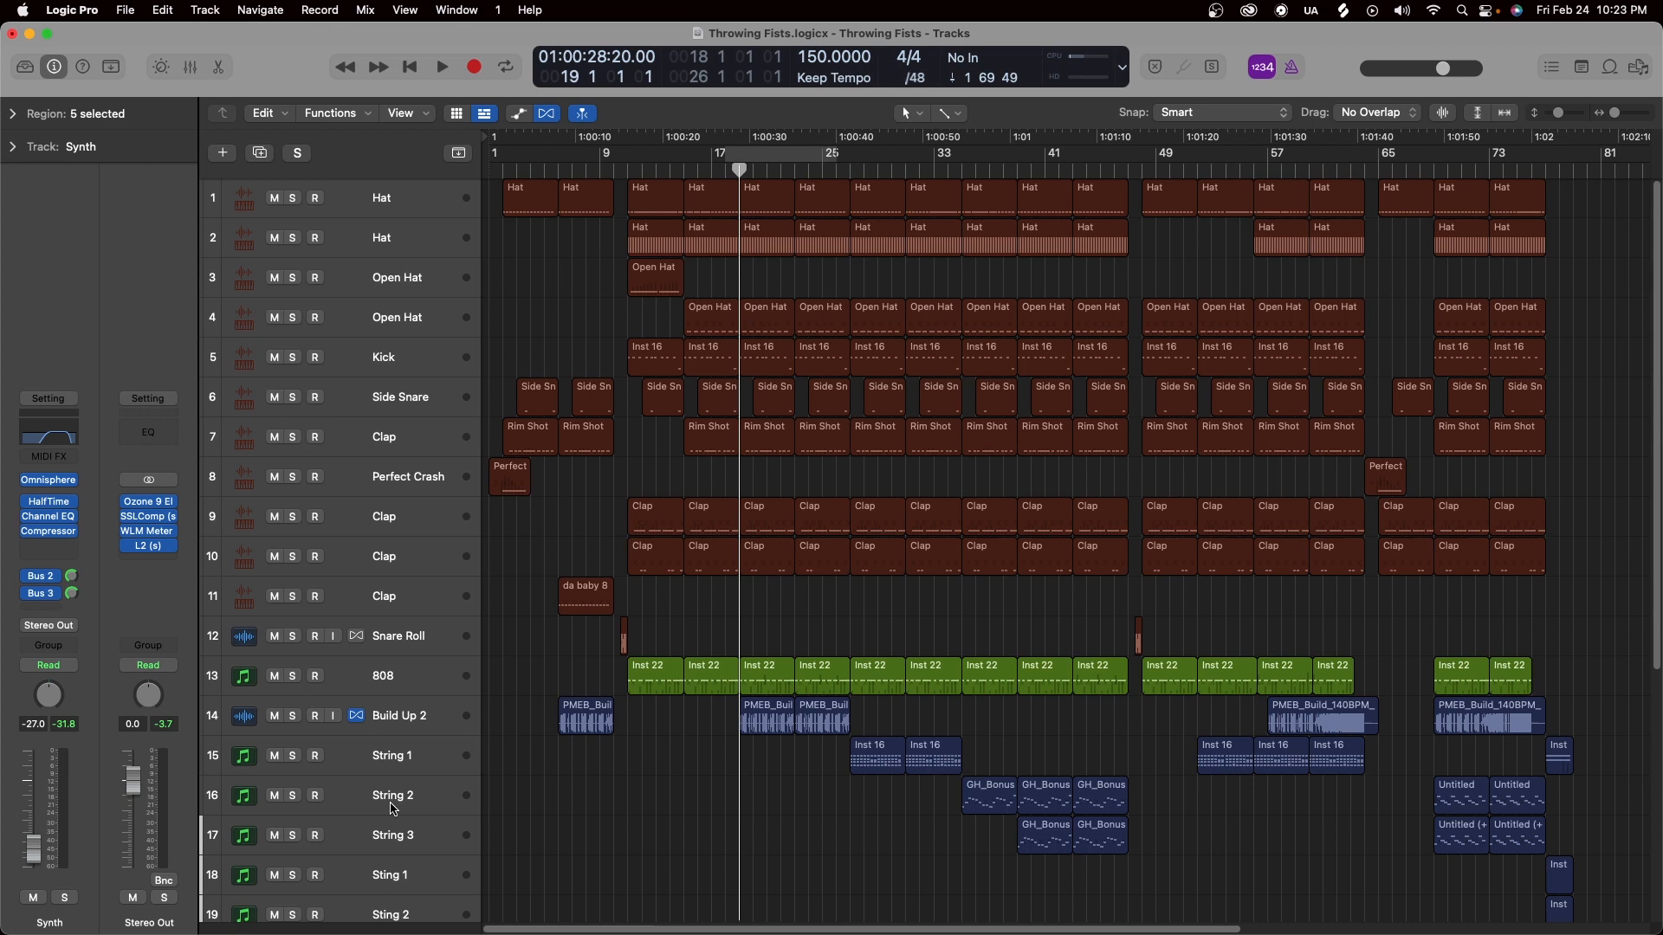
scroll(364, 745, "down", 5)
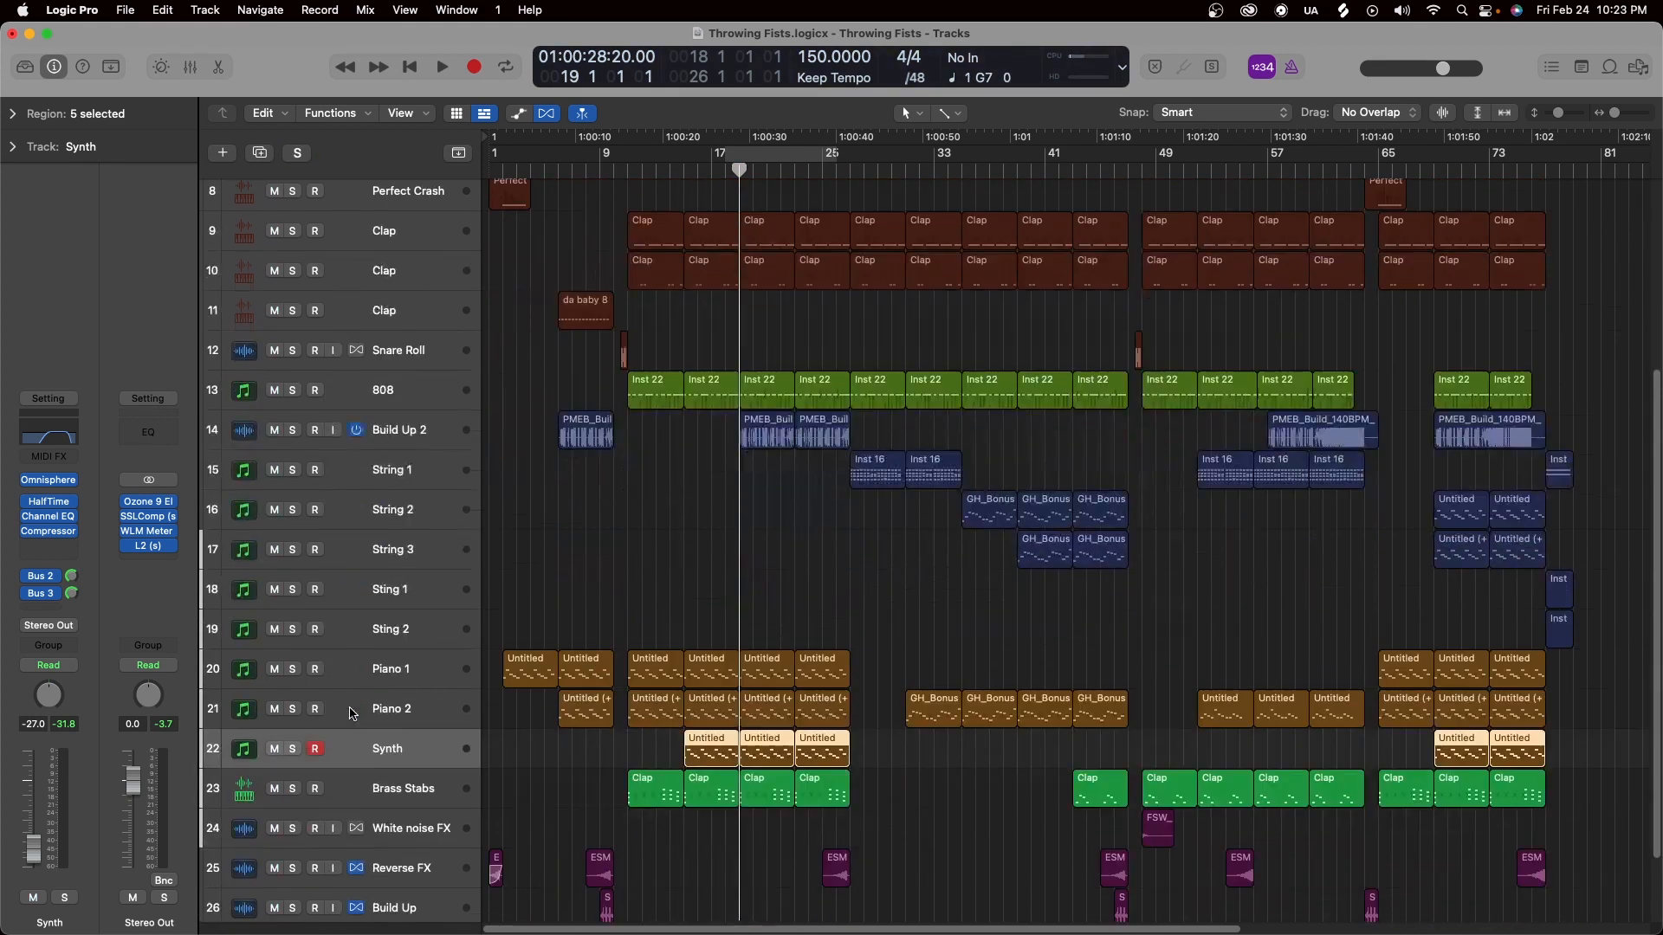
key("space")
key("space")
left_click_drag(721, 487, 621, 421)
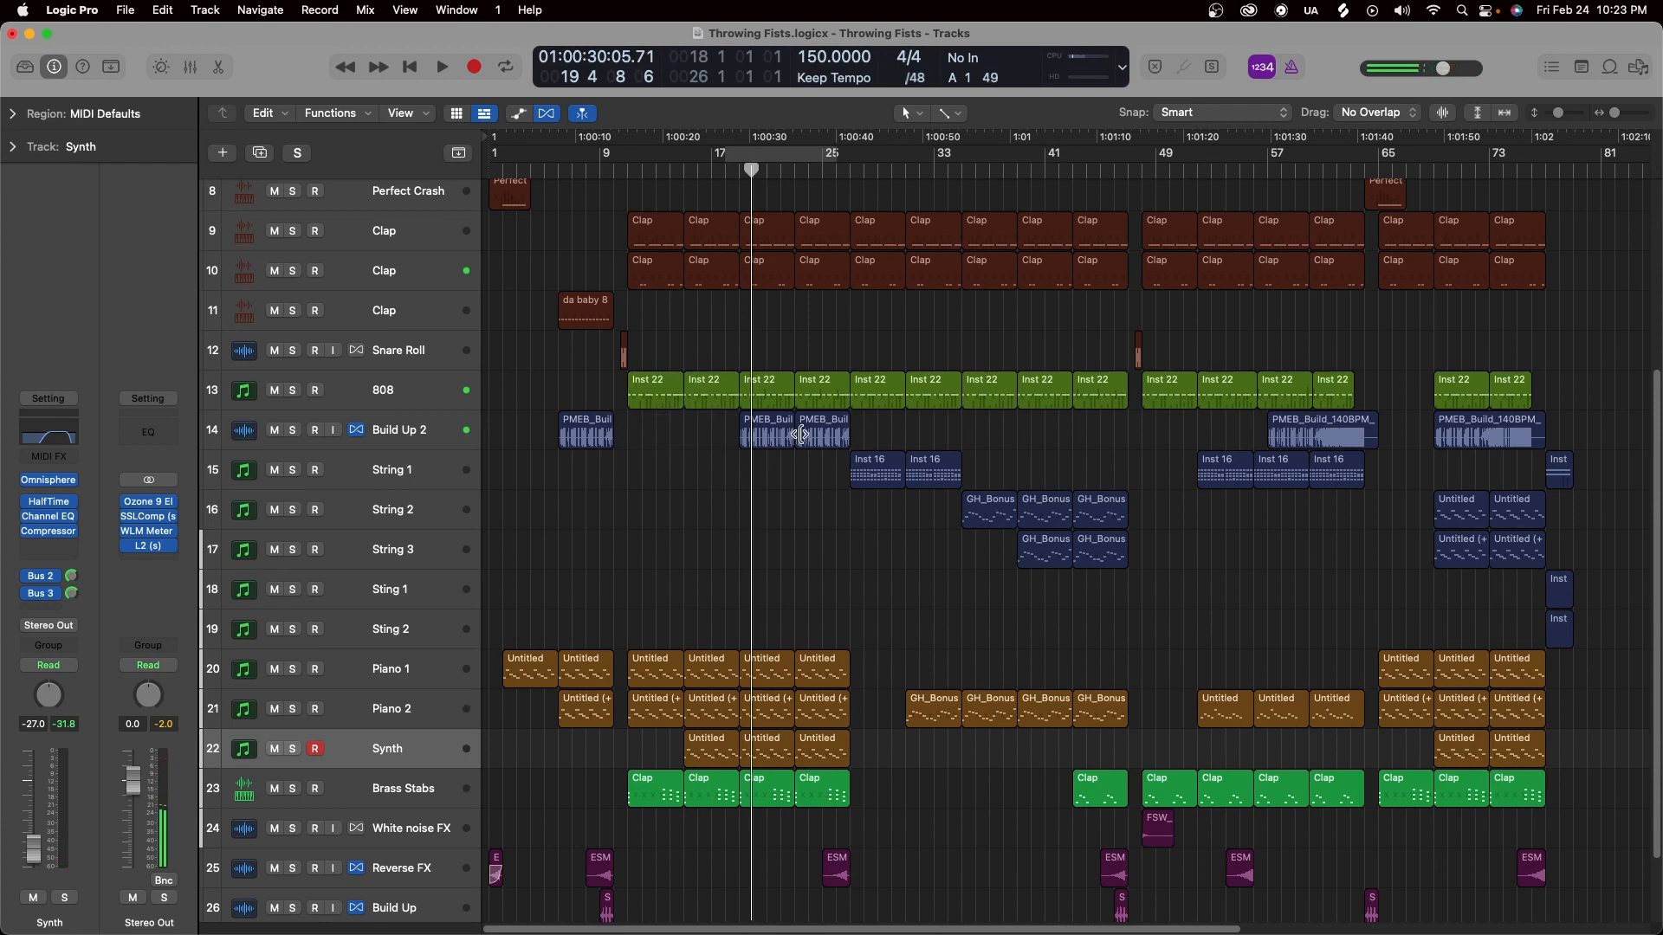
Replay the full mix from bar 19 and stop just before bar 27, with the track heights reduced to show every track.
left_click(736, 171)
key("space")
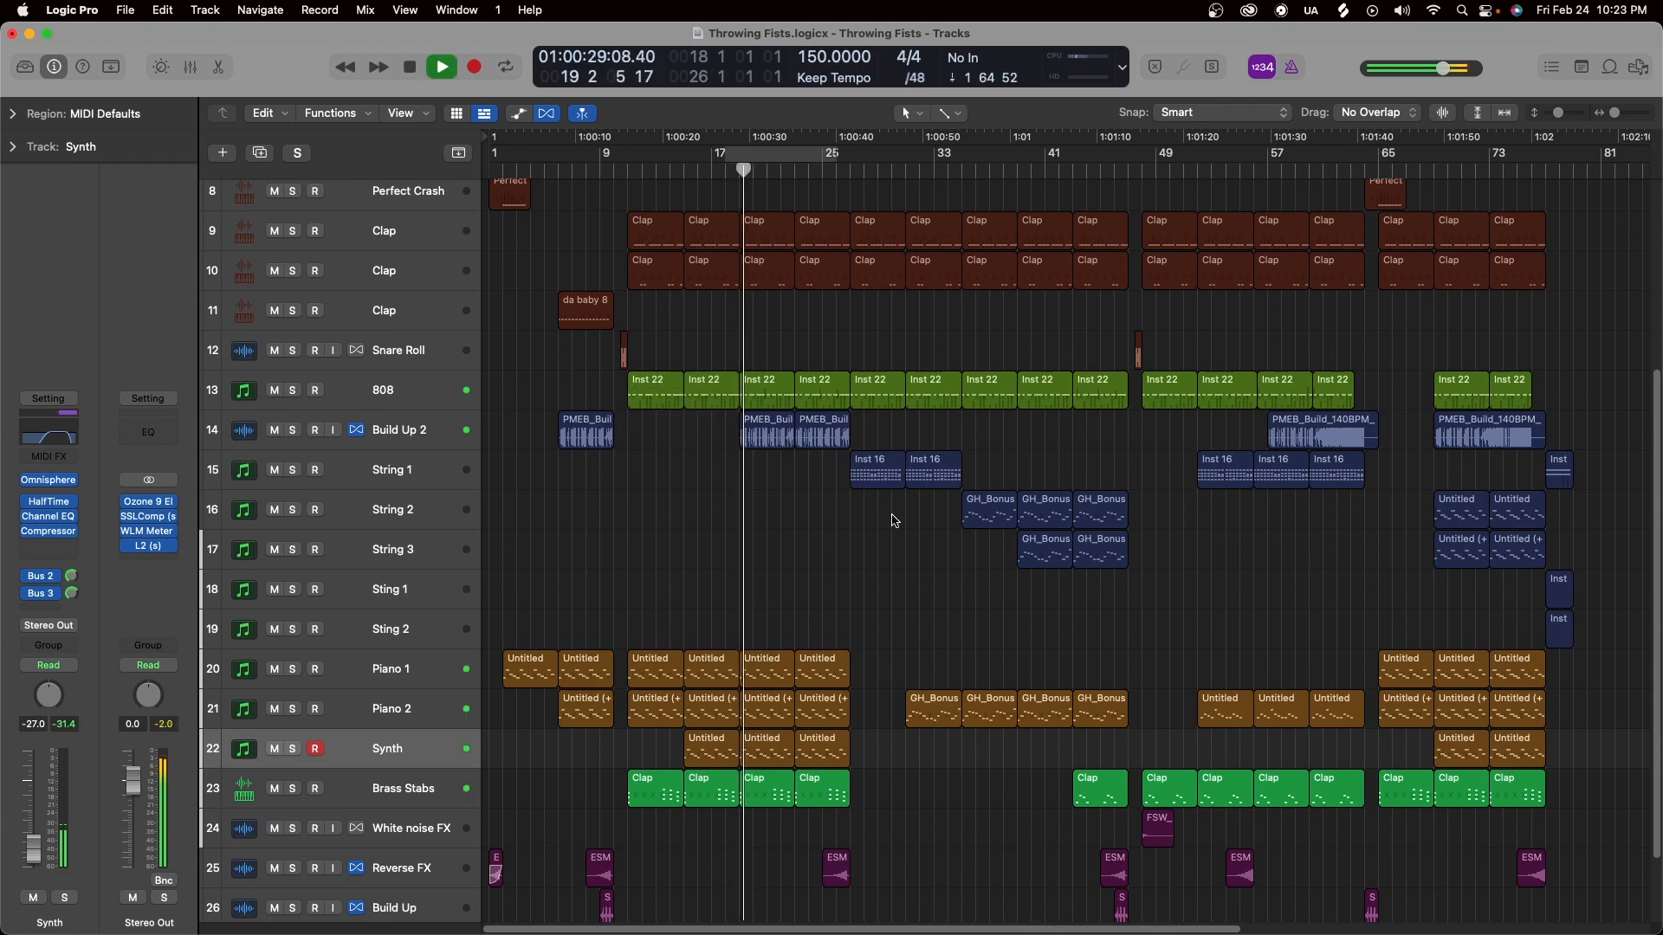
left_click_drag(1559, 113, 1550, 126)
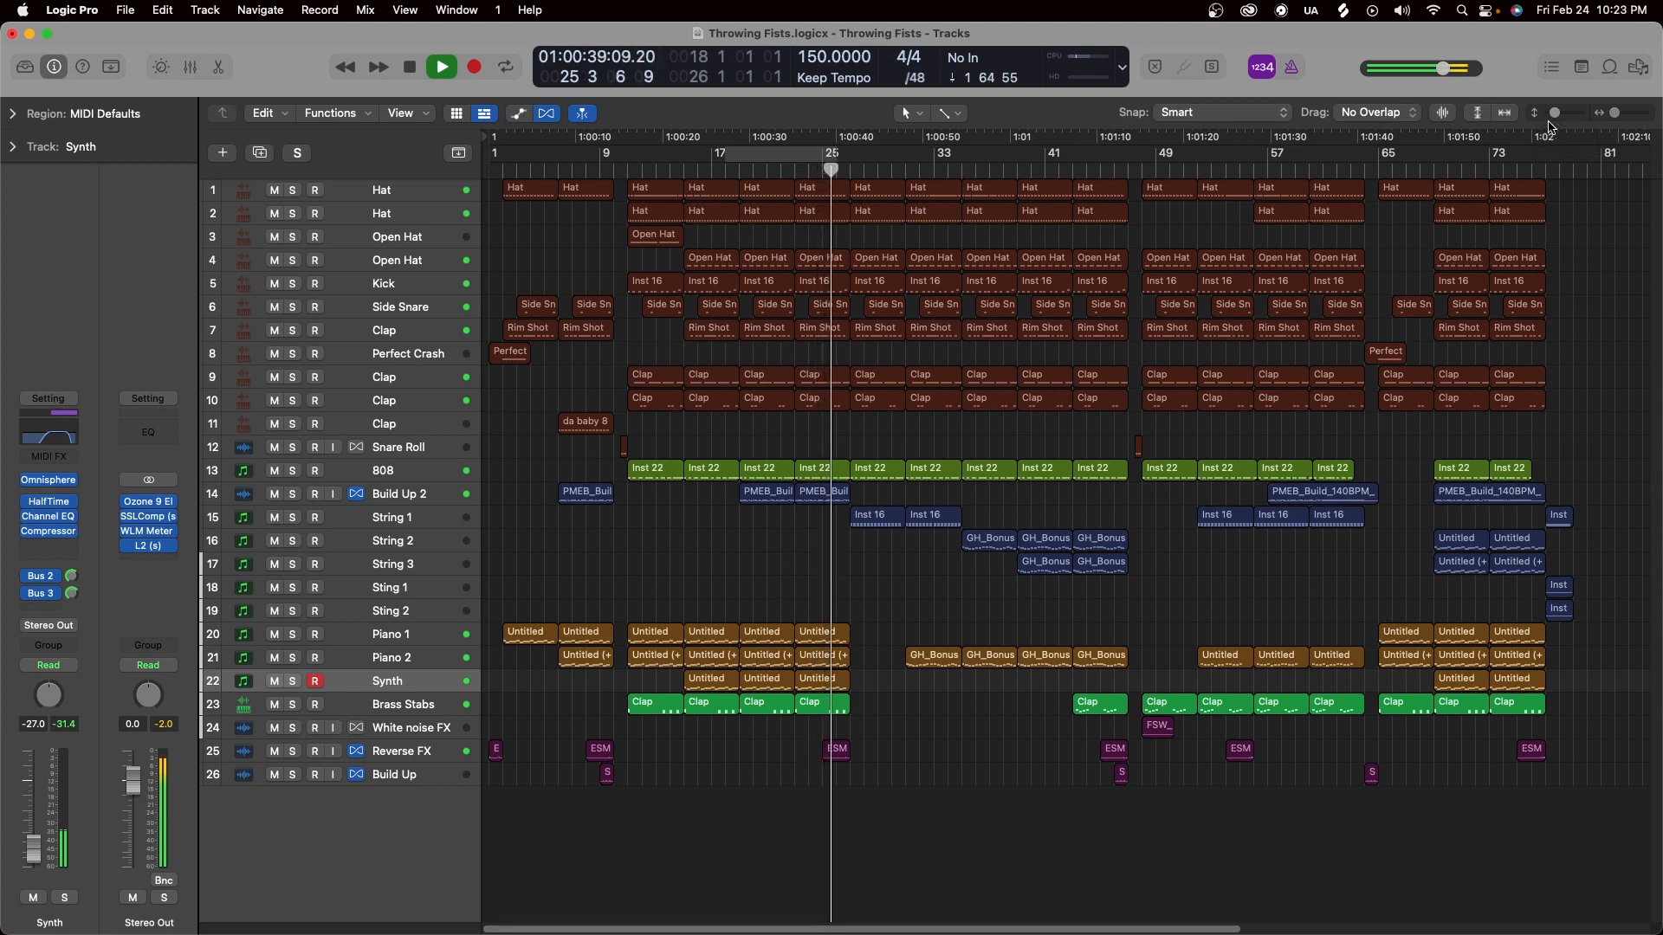
key("space")
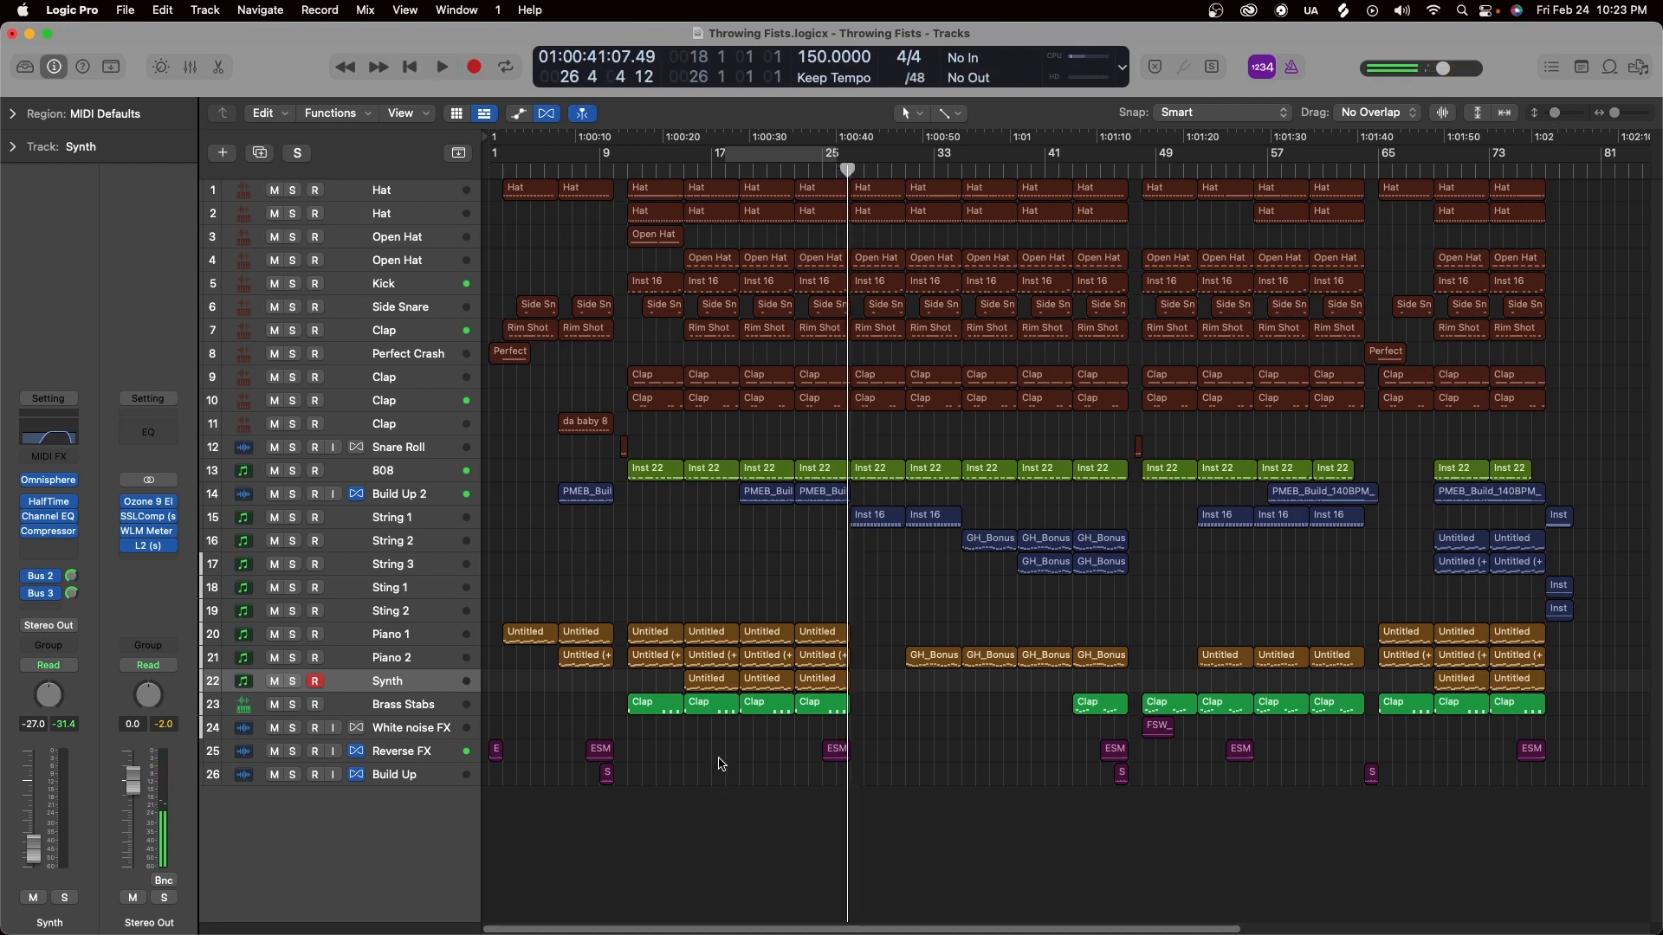
Select the 808, Piano, Synth and Brass Stabs regions between bars 11 and 19, and clear the selection.
left_click_drag(723, 760, 621, 438)
left_click_drag(723, 753, 635, 477)
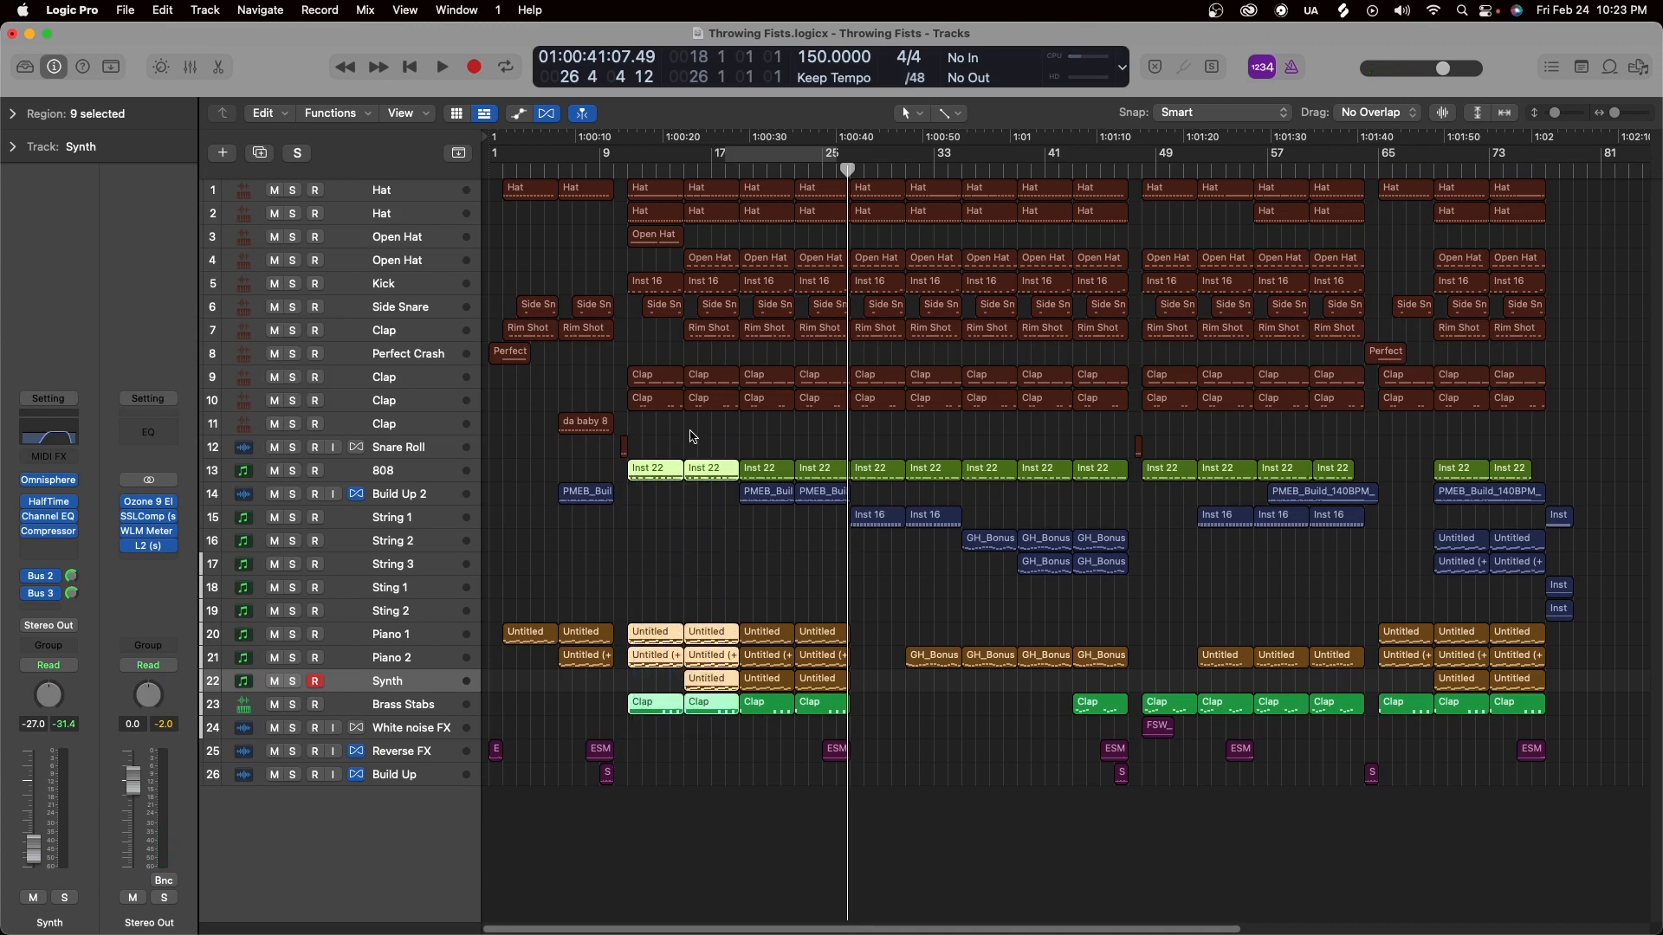
left_click(818, 526)
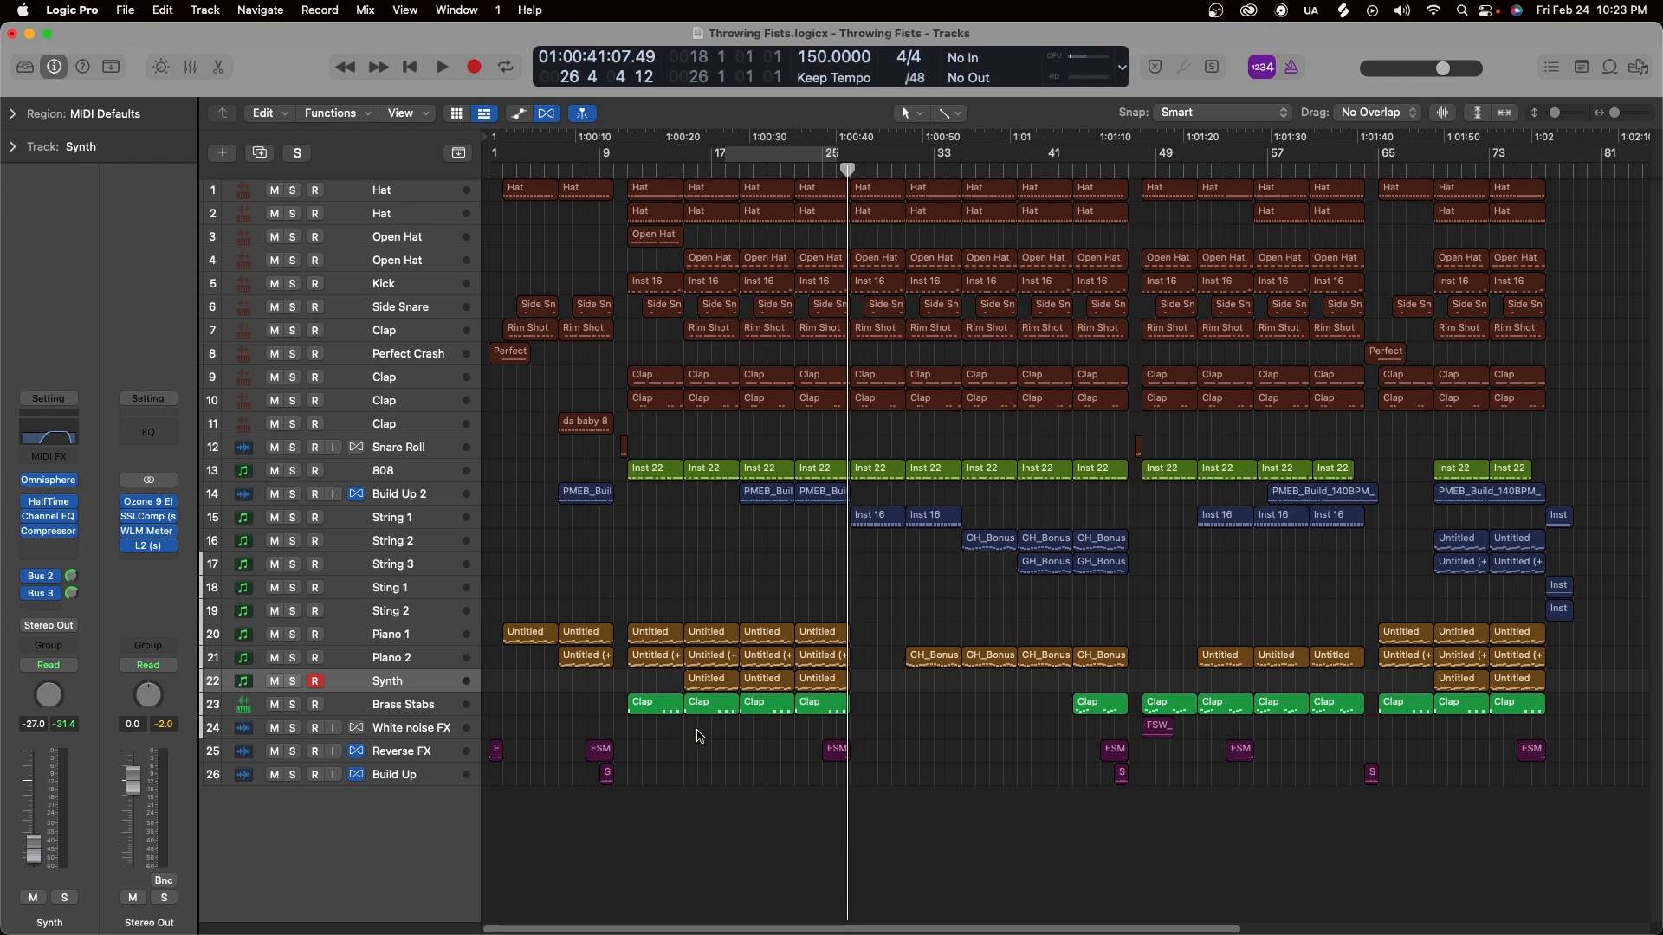
left_click_drag(714, 745, 620, 438)
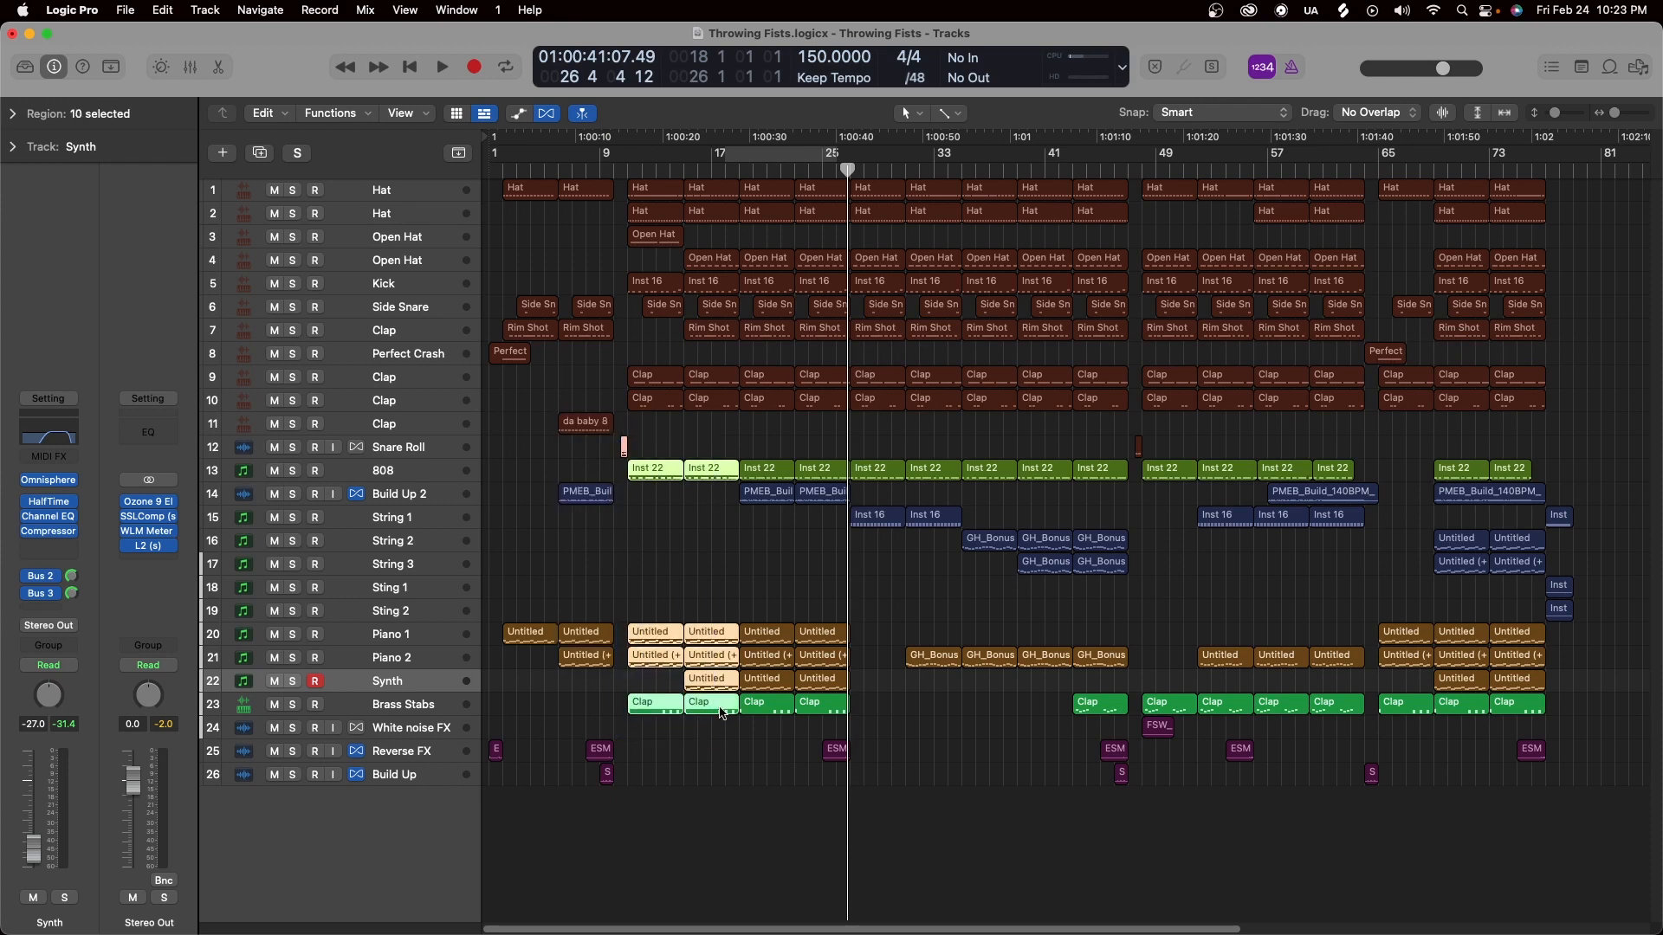
left_click(658, 691)
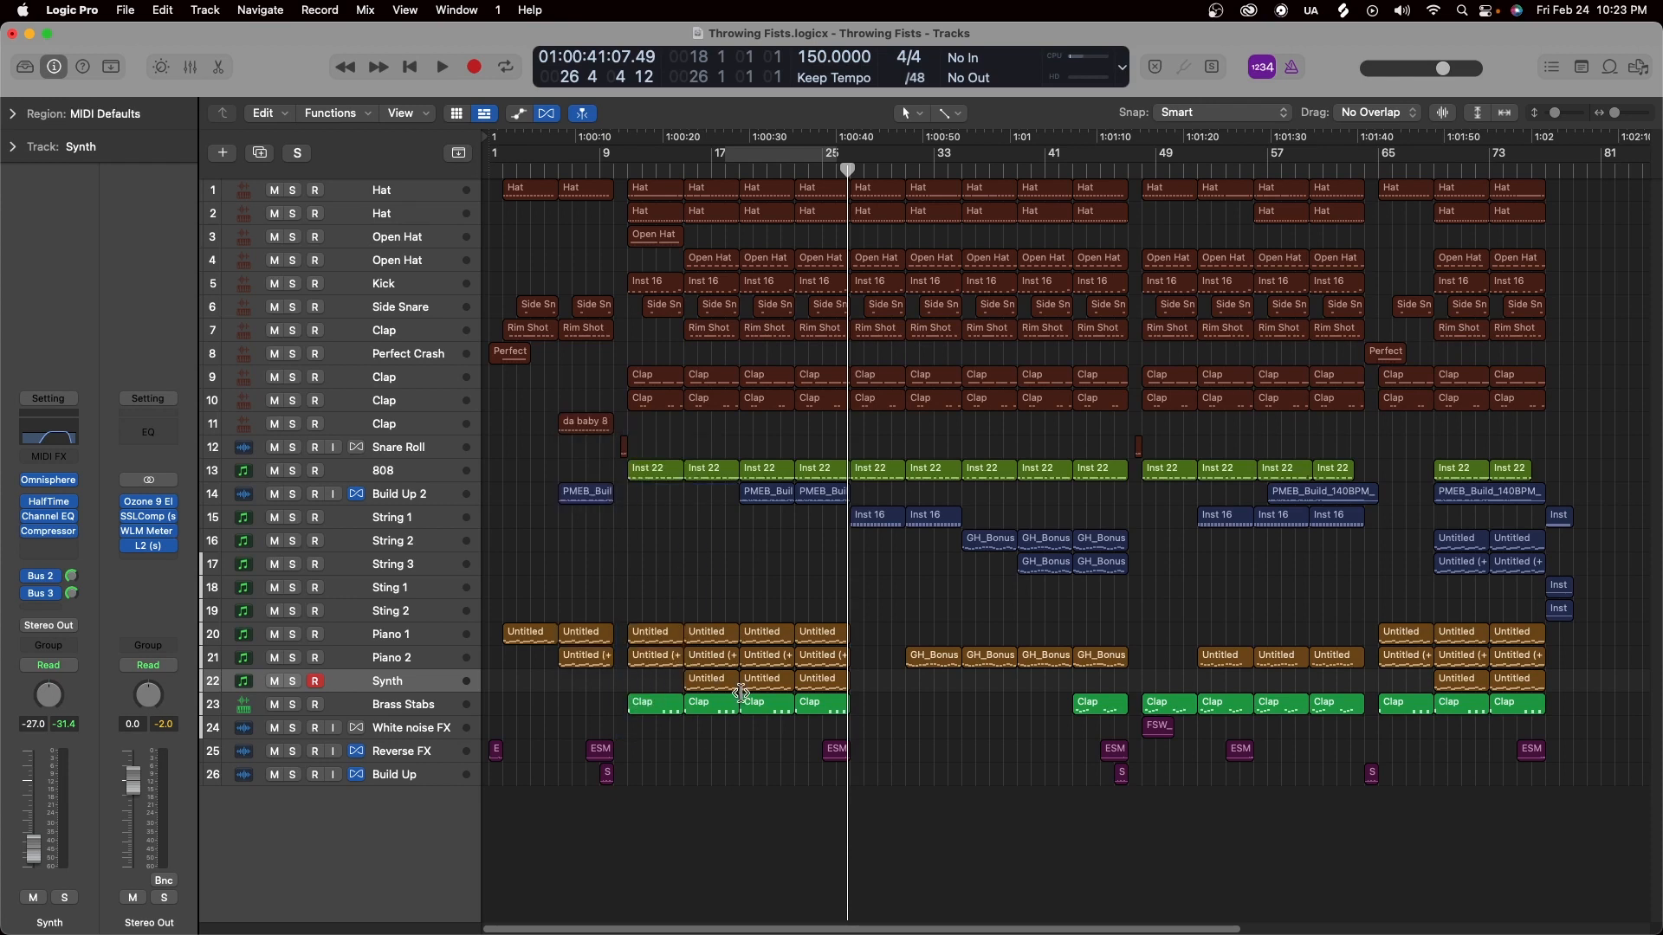
Select the 808 and melodic regions between bars 15 and 19, and narrow the selection to the Synth region at bar 15.
left_click_drag(710, 746, 703, 478)
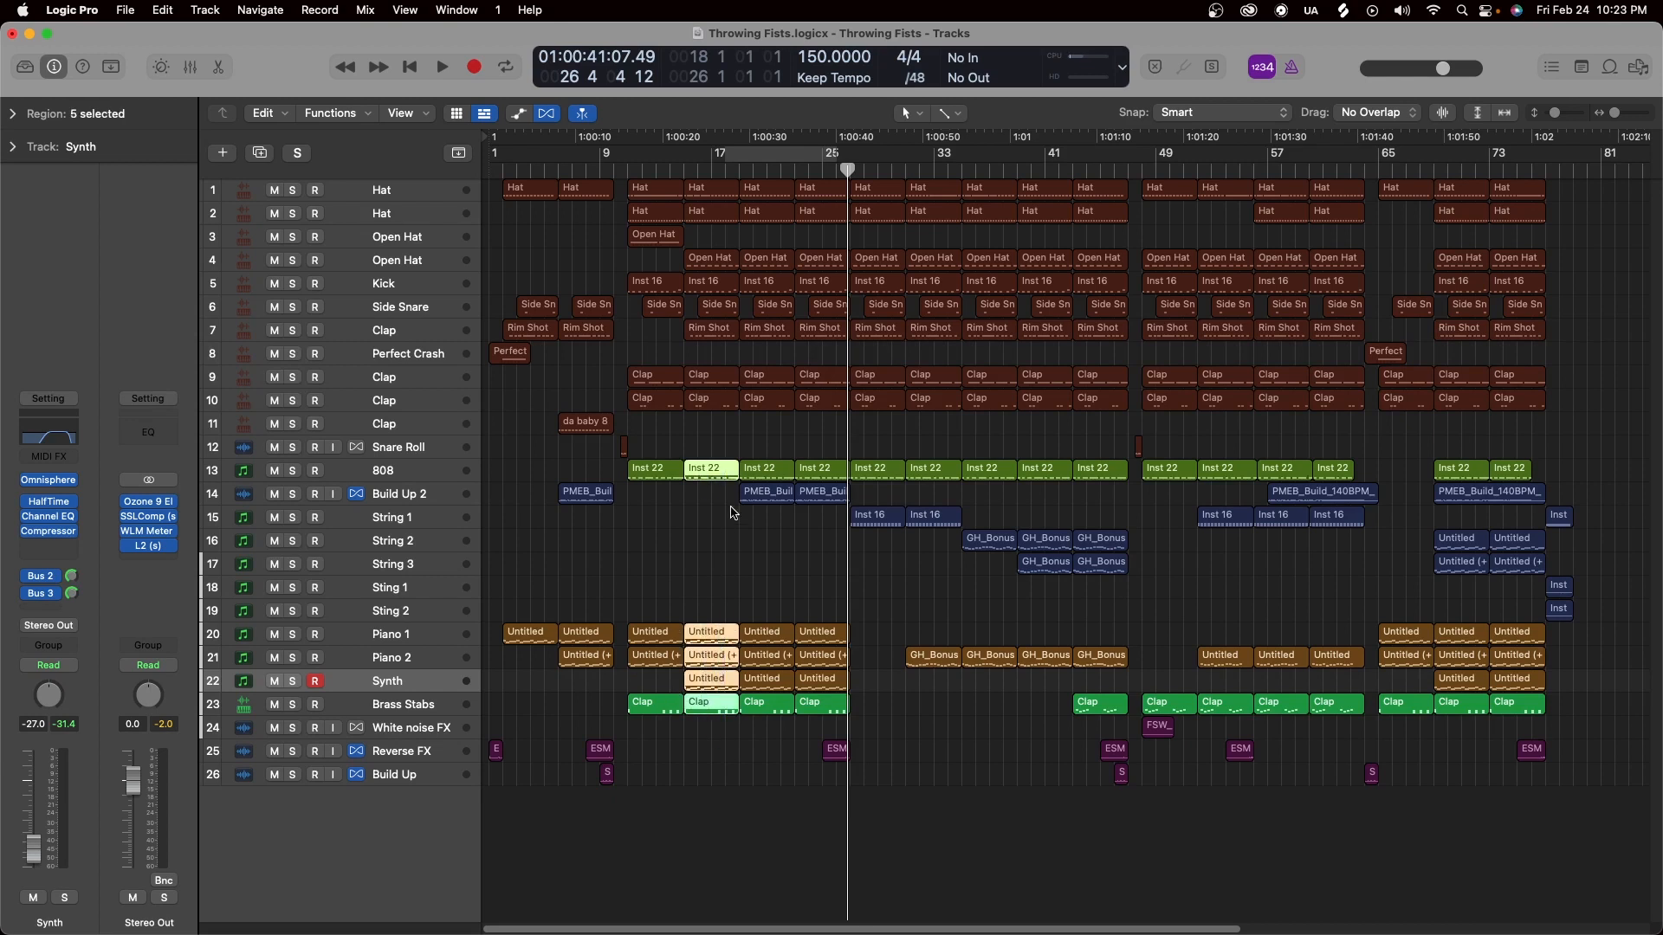
left_click(672, 691)
left_click(709, 684)
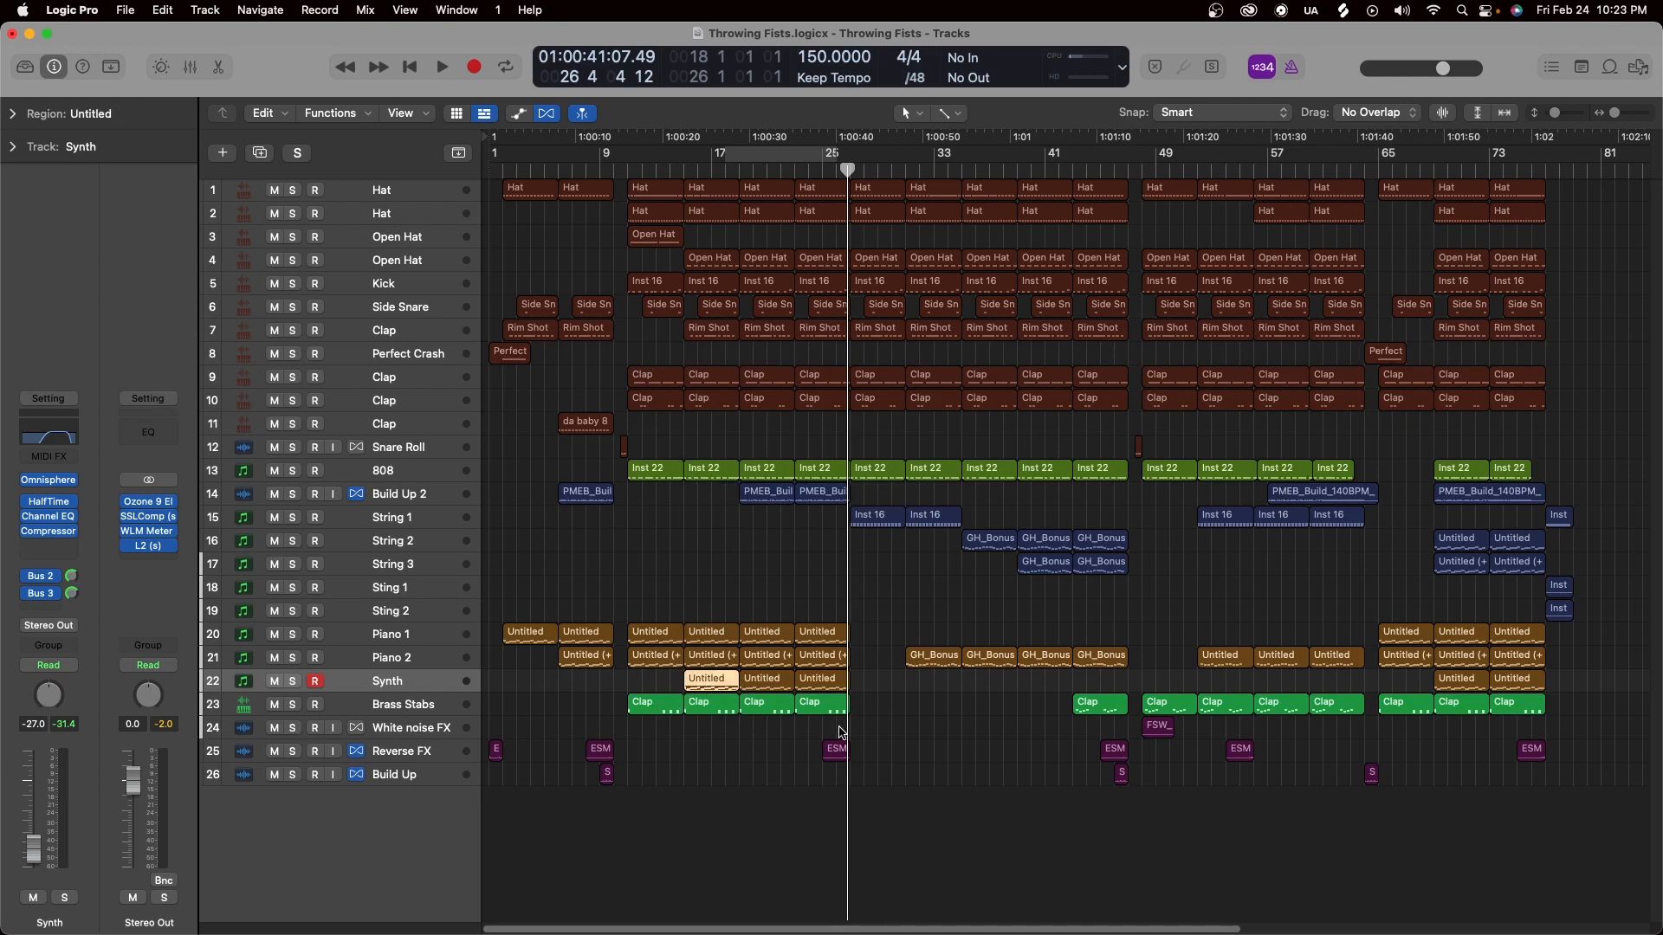
Select the 808 and melodic regions between bars 19 and 27, and narrow the selection to the two Build Up 2 regions.
left_click_drag(839, 729, 738, 463)
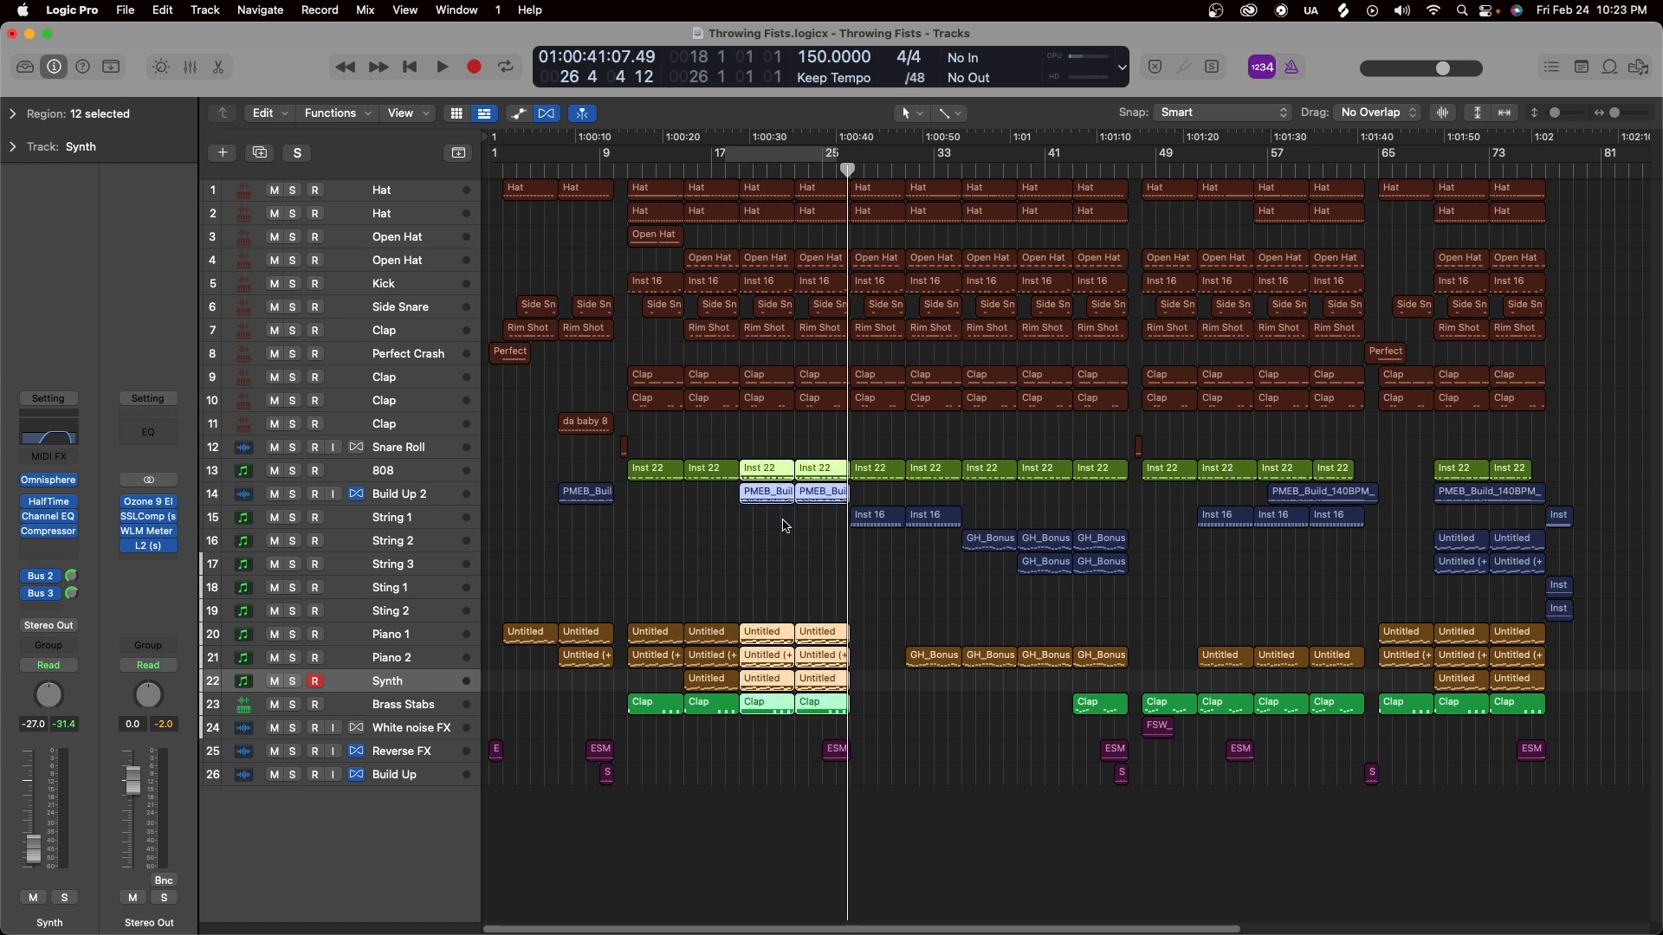
left_click(815, 544)
left_click_drag(824, 525, 747, 498)
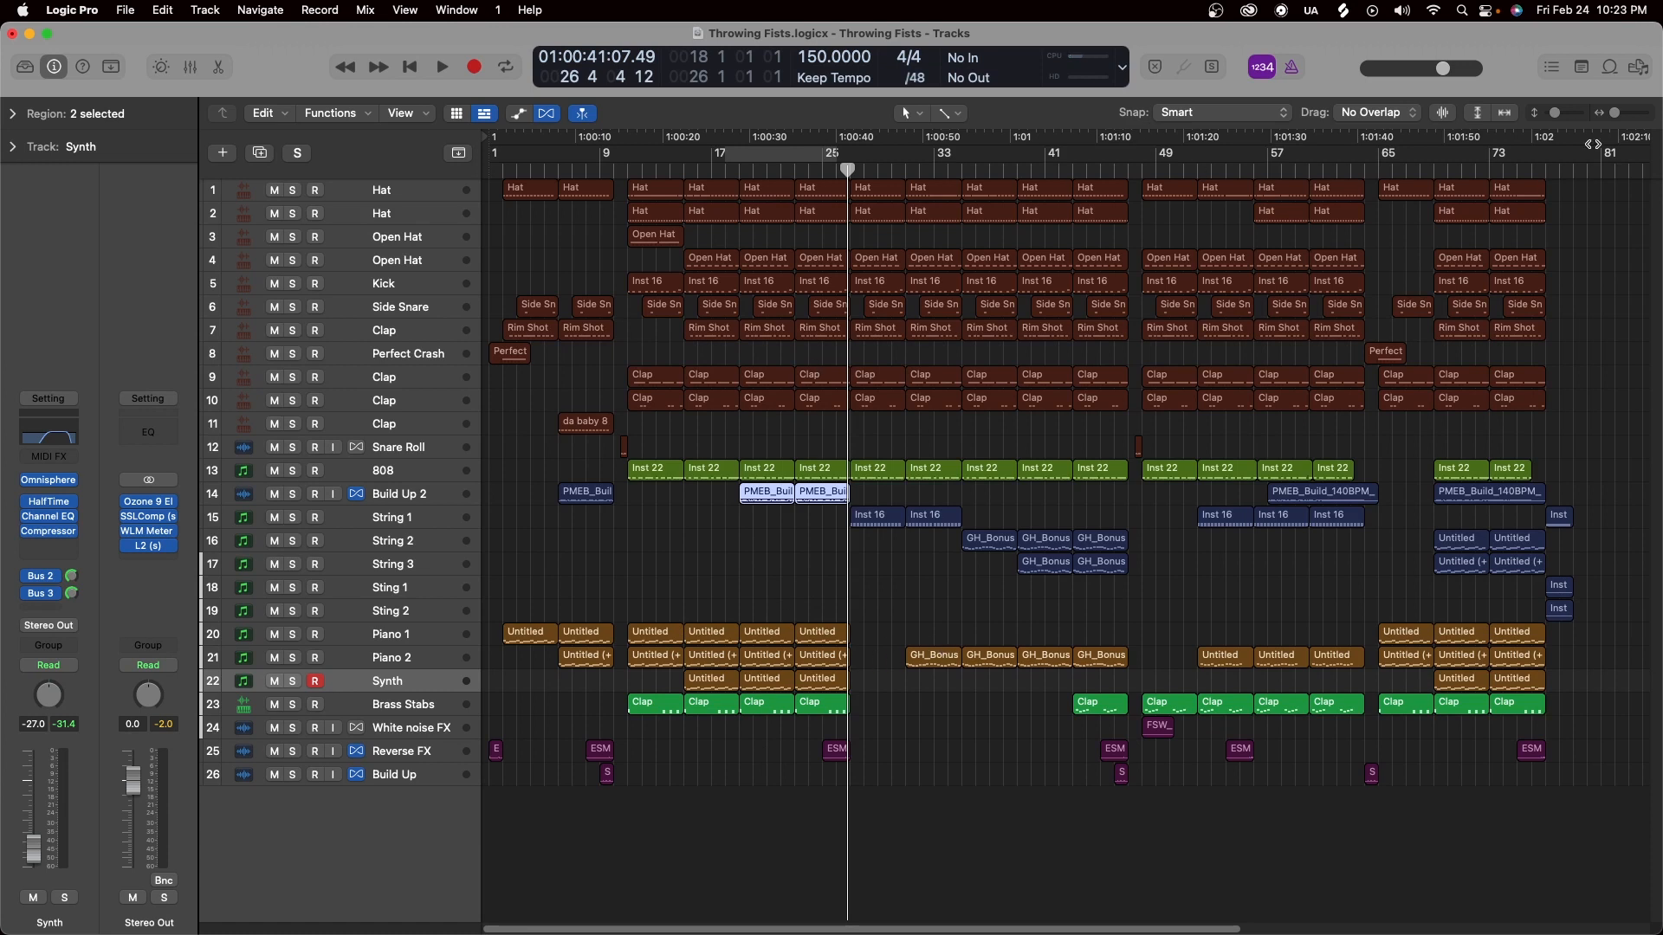
Examine the arrangement at different track heights and horizontal zoom levels.
left_click_drag(1557, 113, 1563, 115)
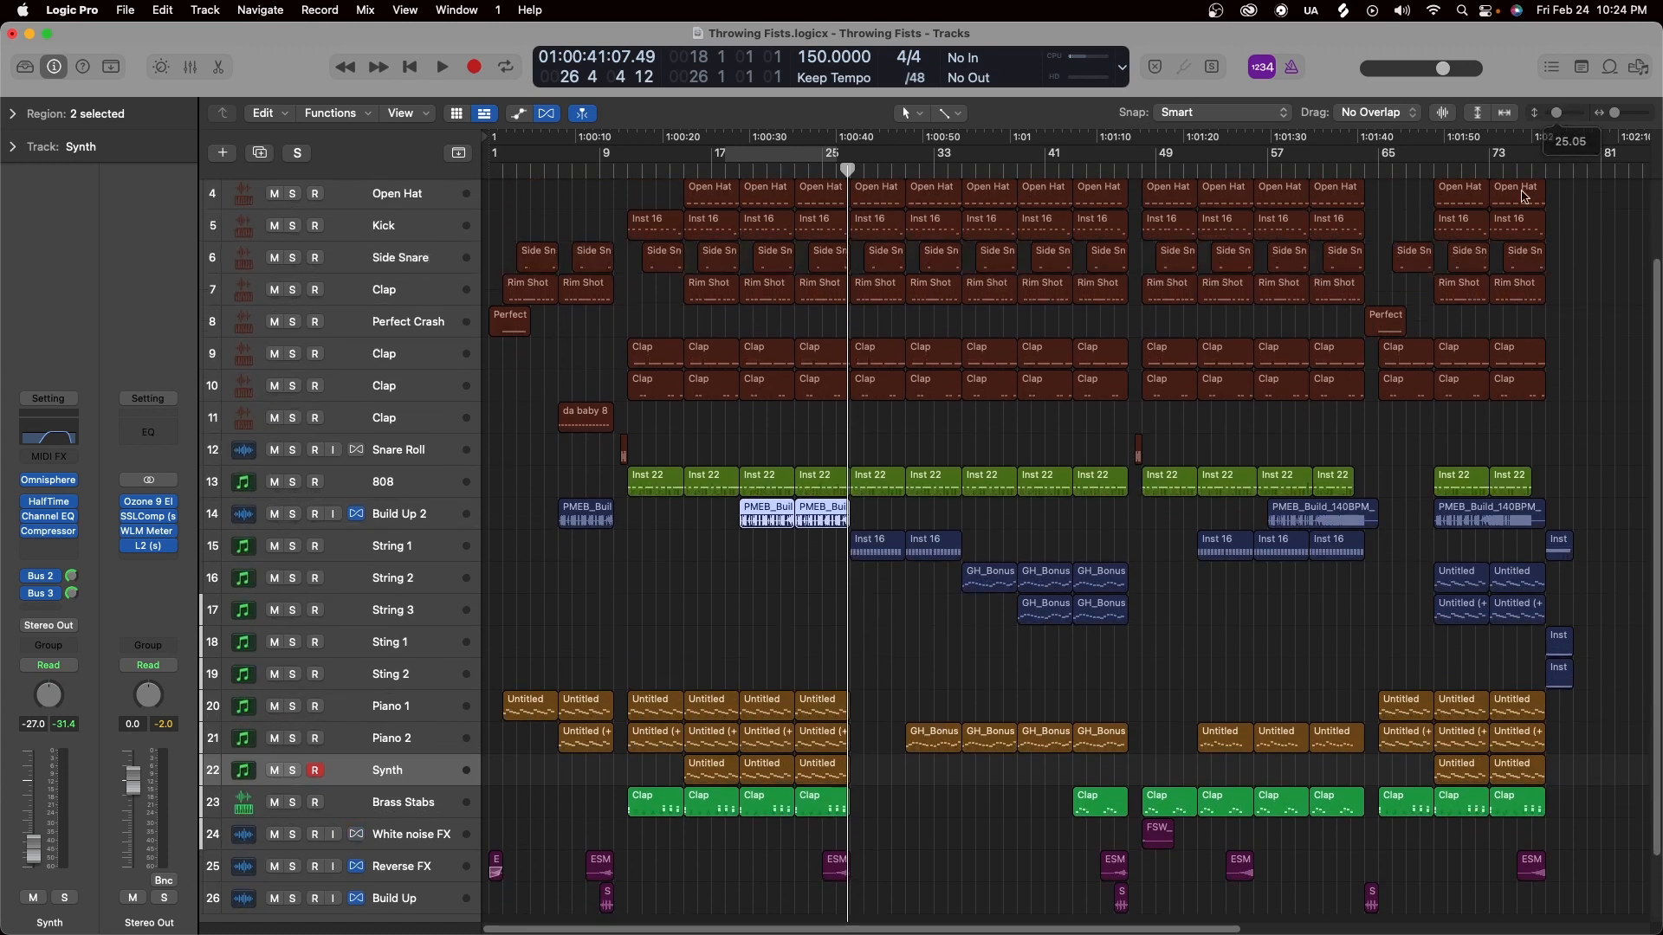
scroll(830, 576, "down", 1)
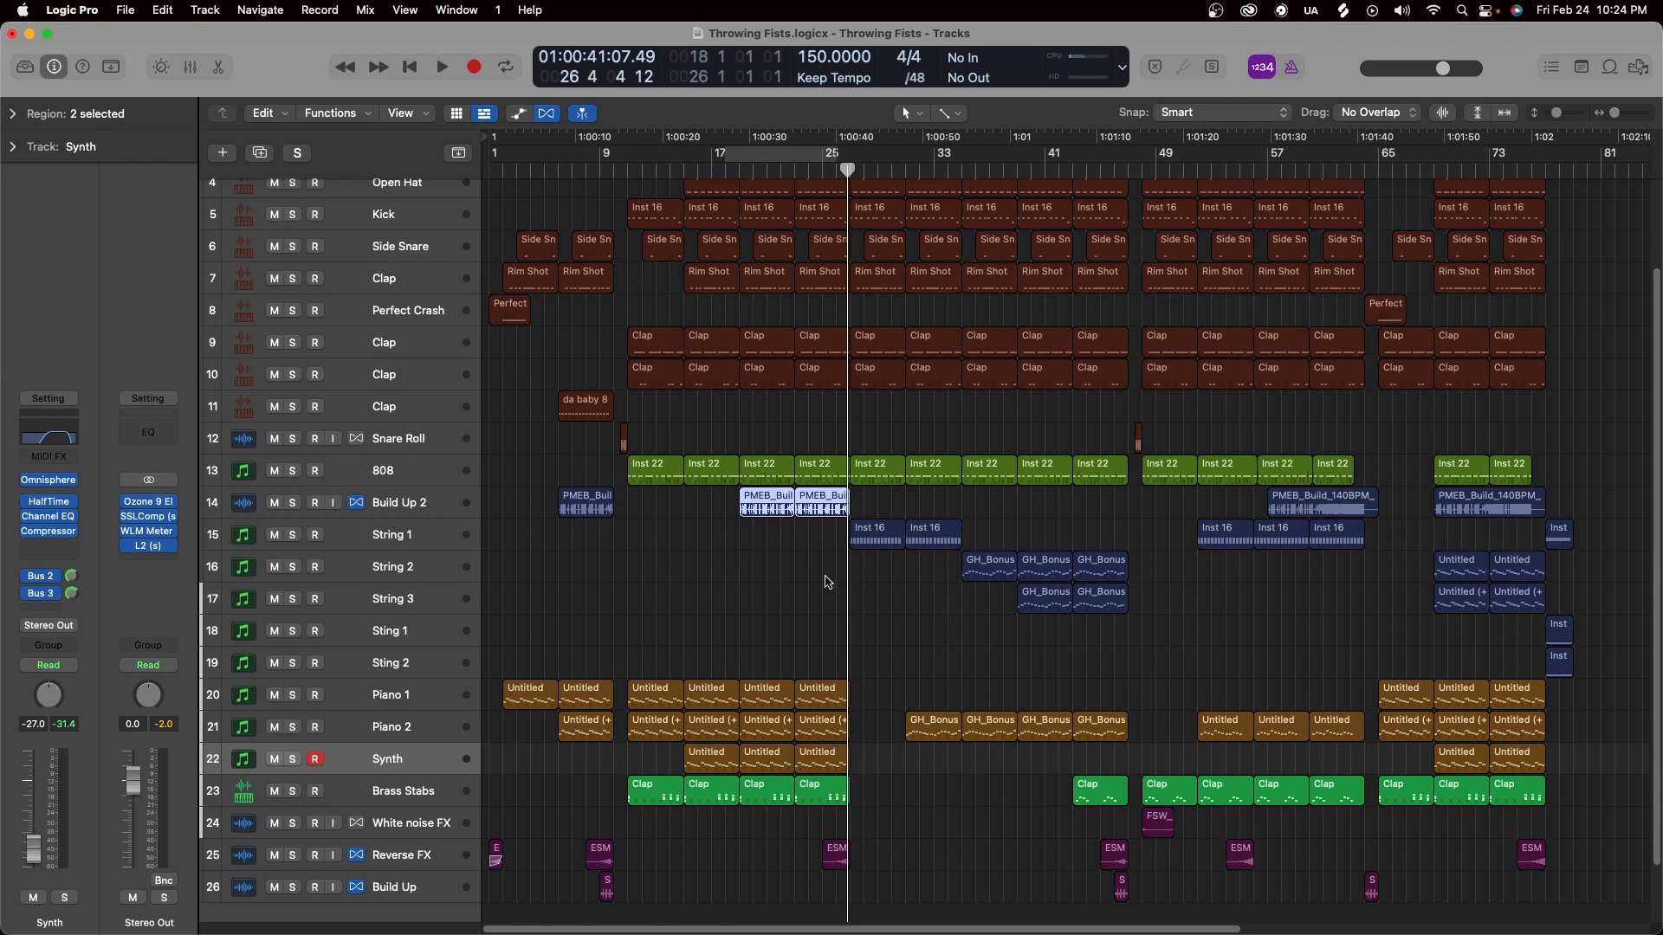
left_click(1558, 116)
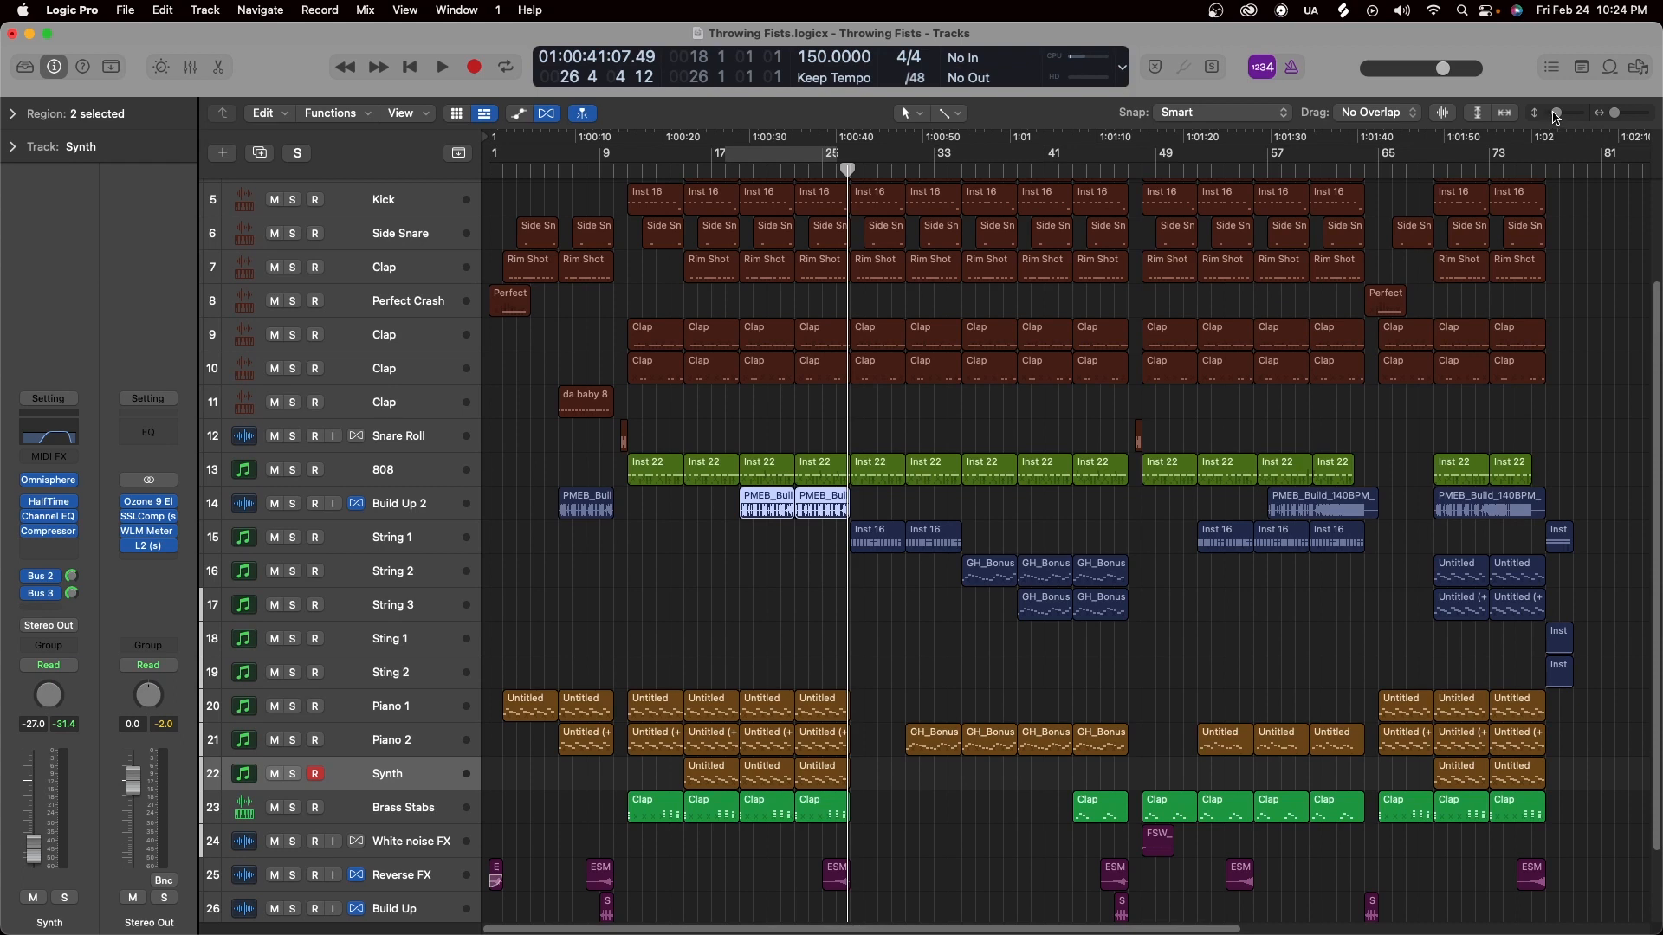
left_click(1556, 117)
left_click(1557, 118)
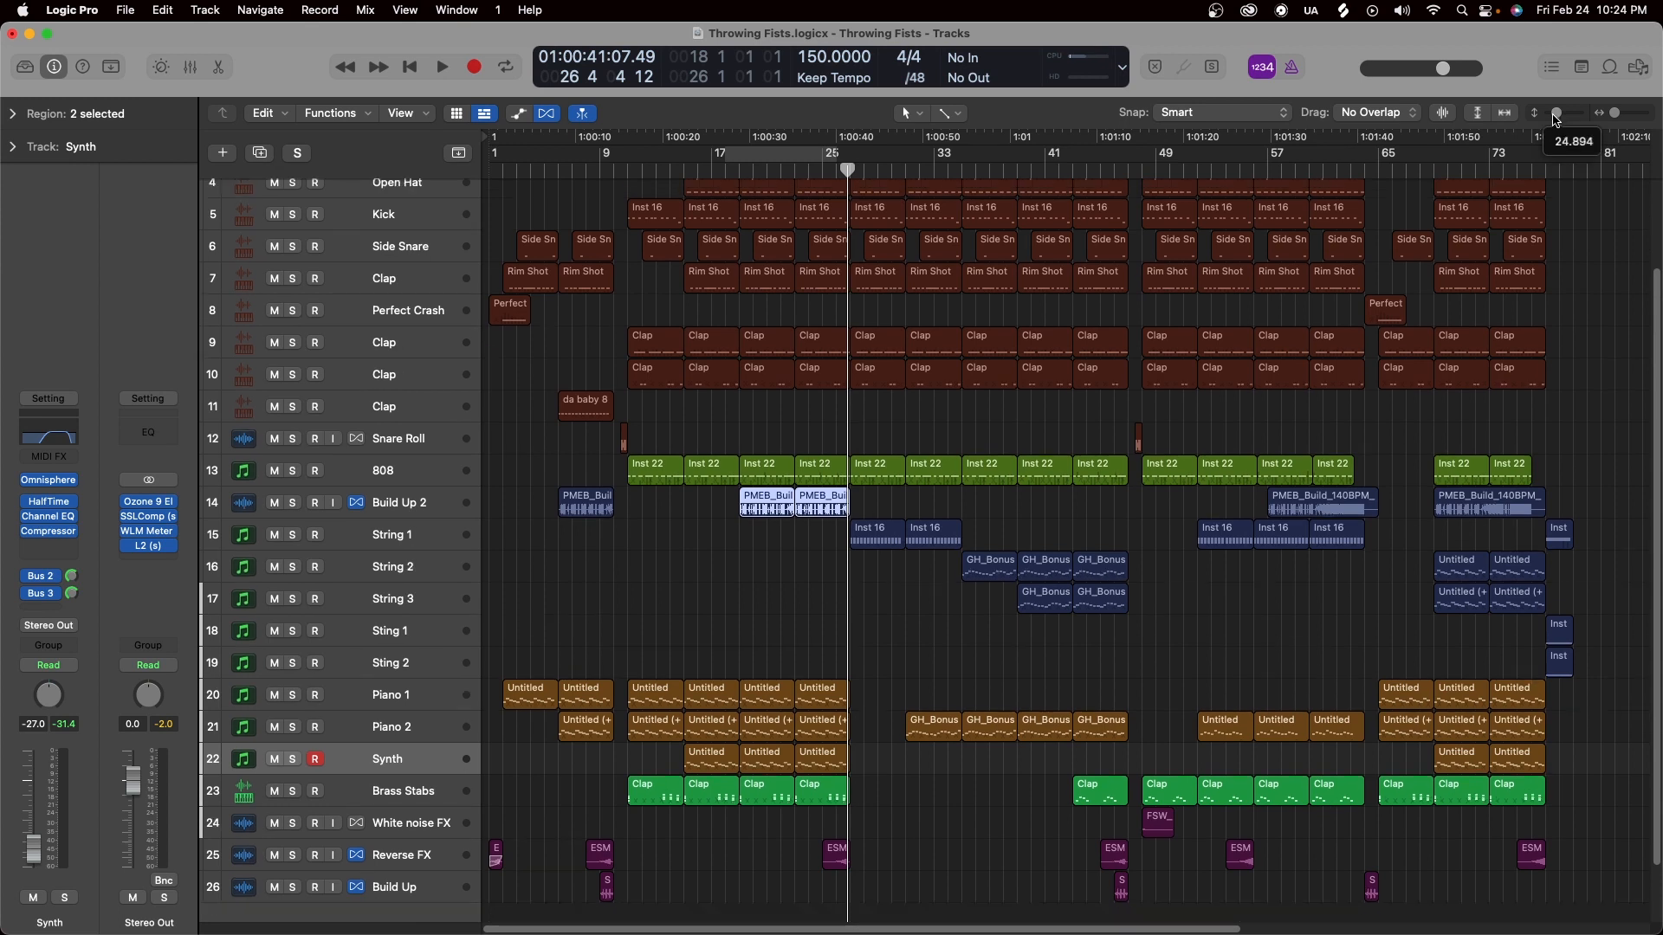
left_click(1556, 117)
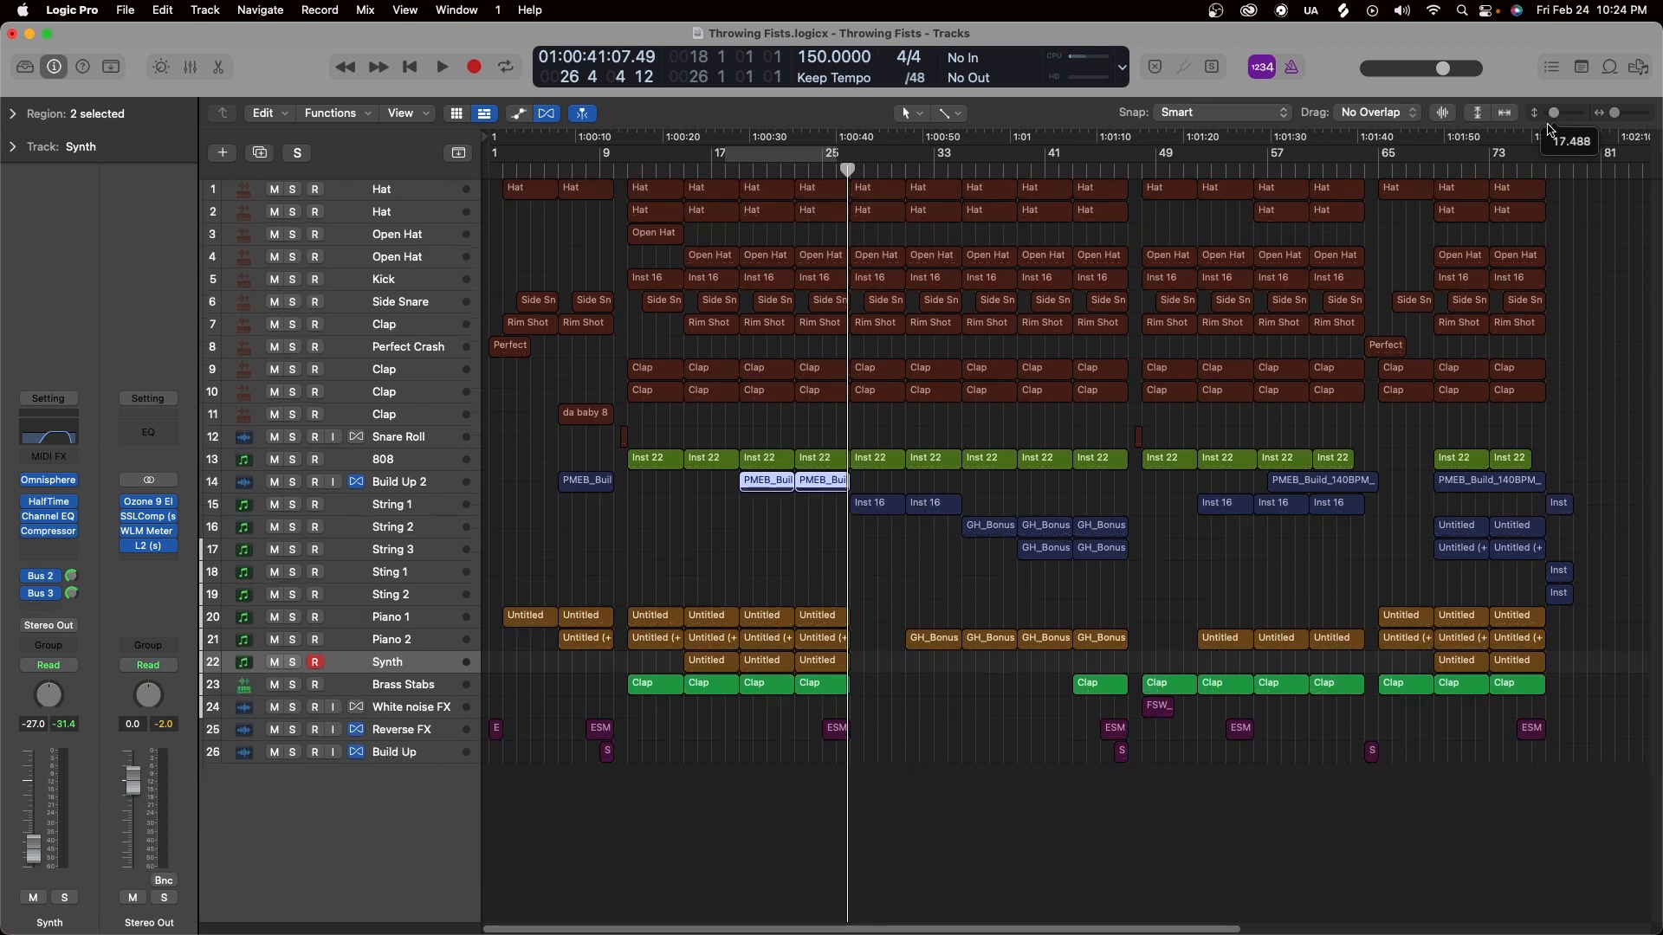
left_click(1612, 117)
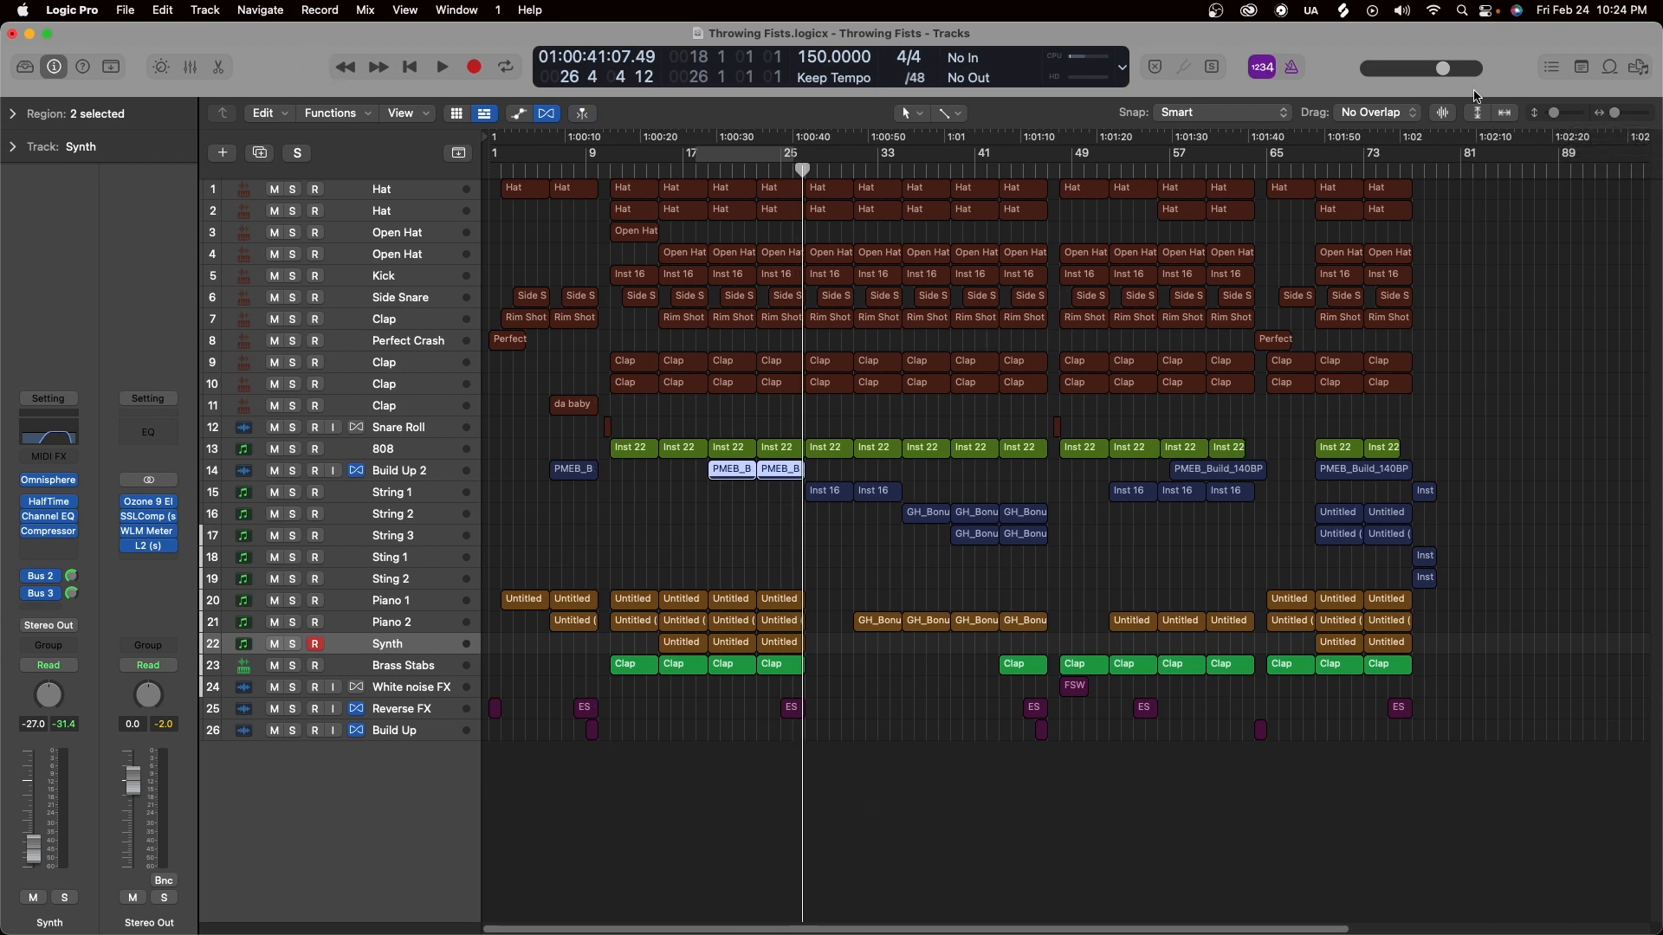
left_click_drag(1555, 112, 1564, 109)
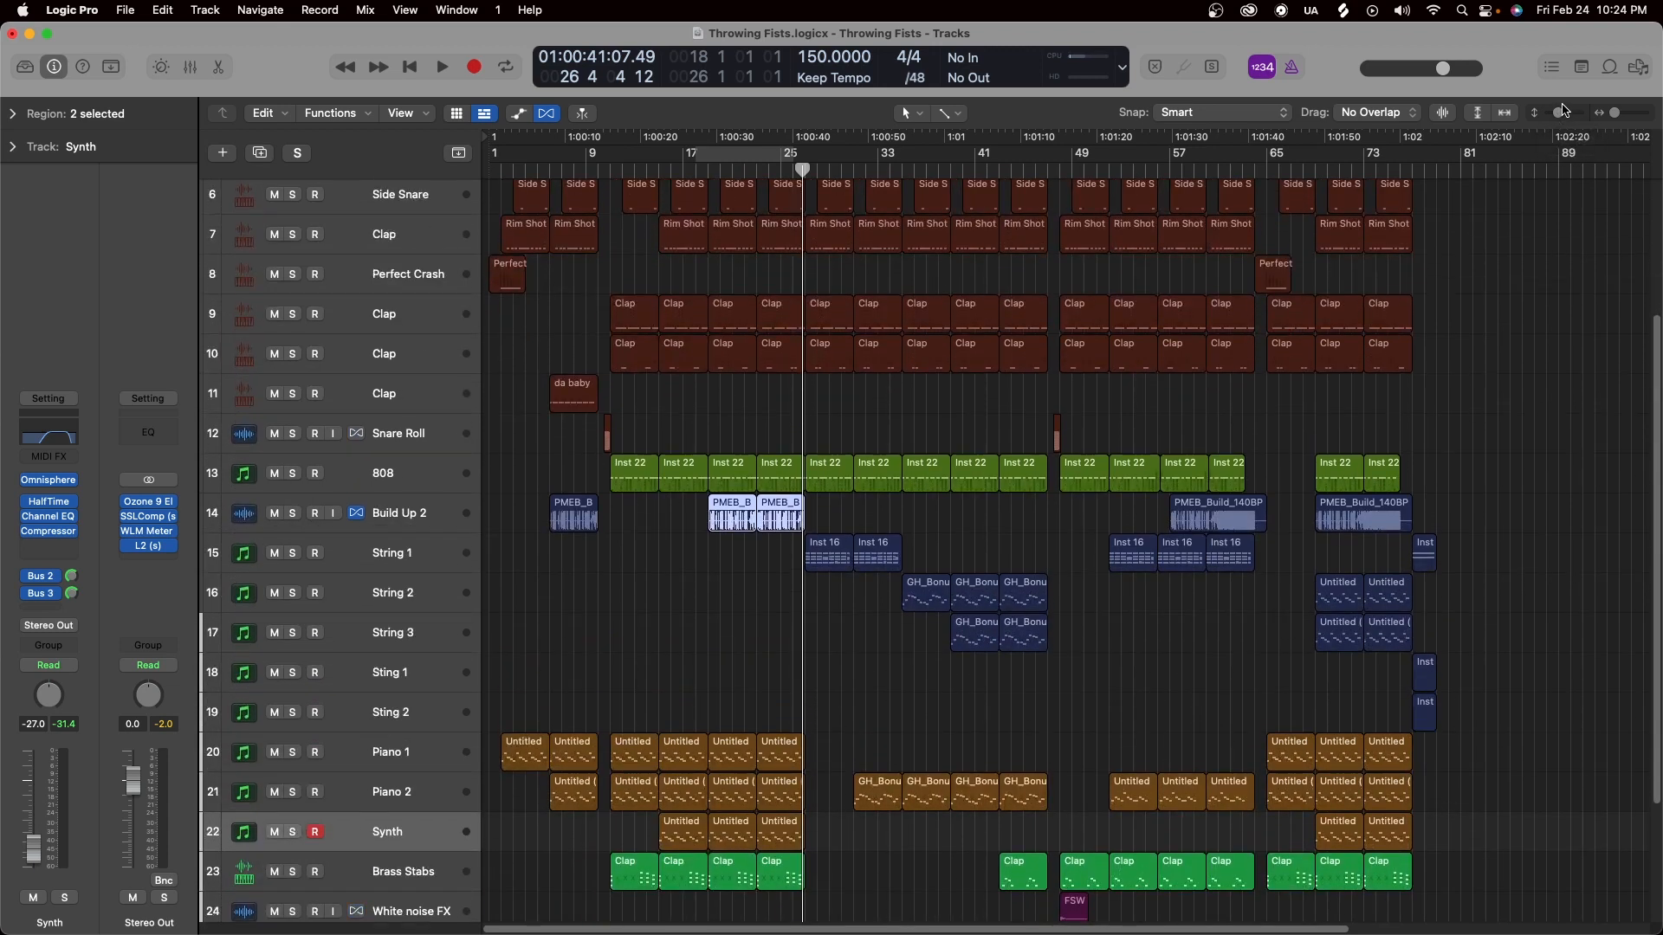
left_click_drag(1608, 119, 1612, 118)
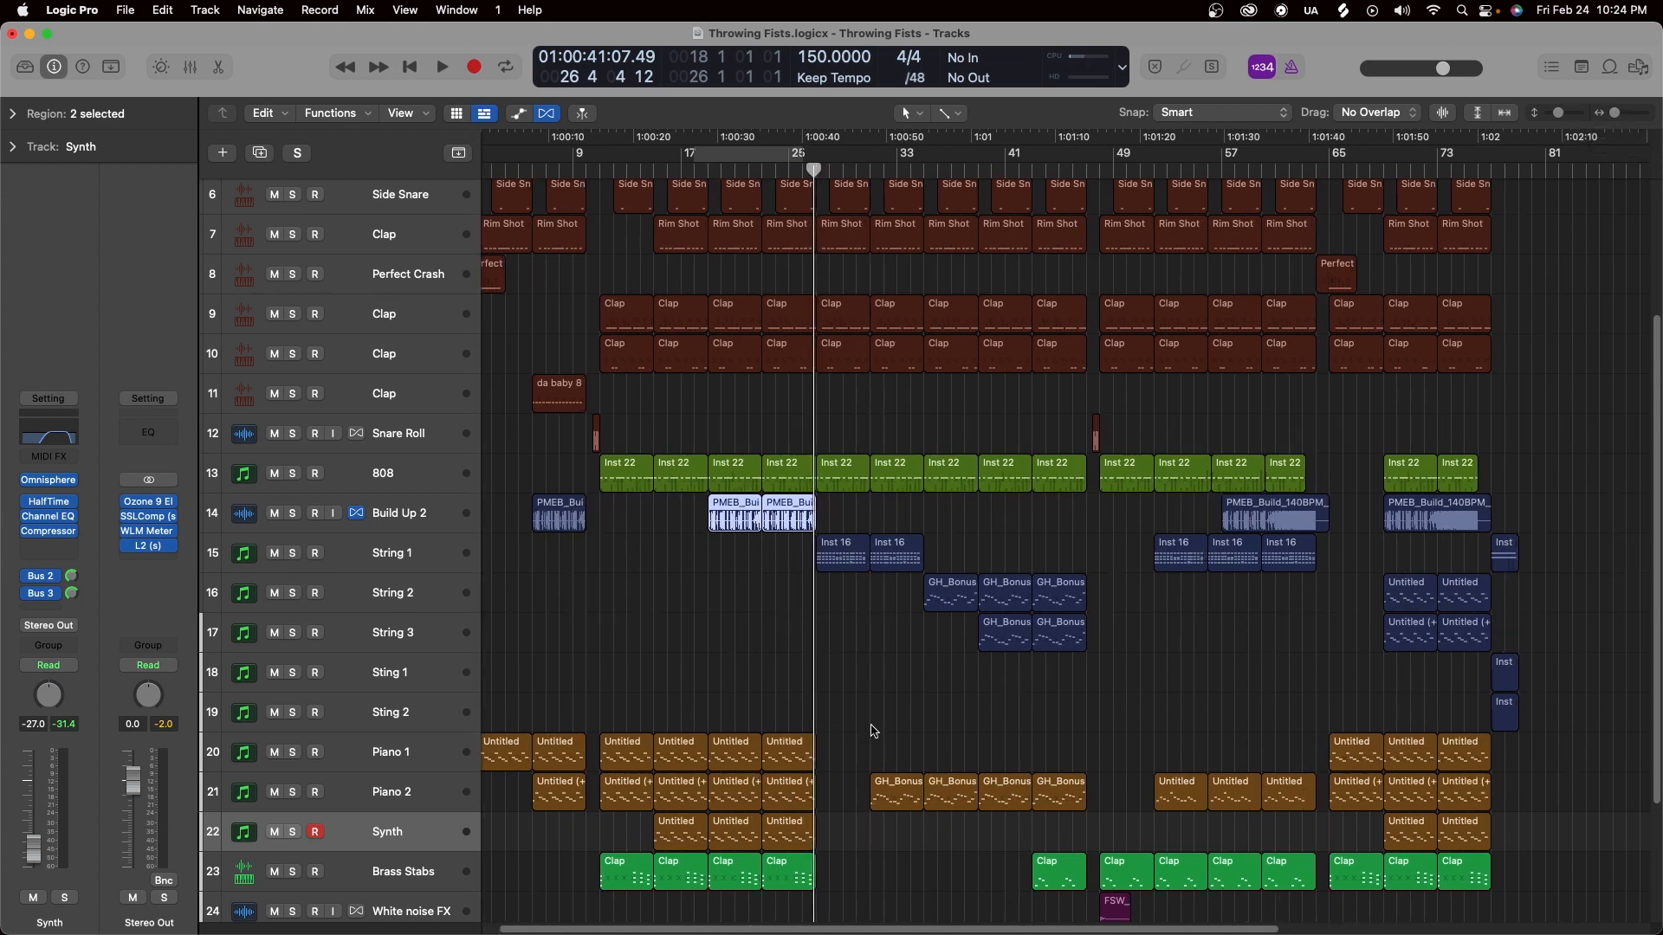
Clear the selection of earlier regions on the lower tracks, and select all regions between bars 27 and 47 across the tracks.
scroll(872, 730, "down", 4)
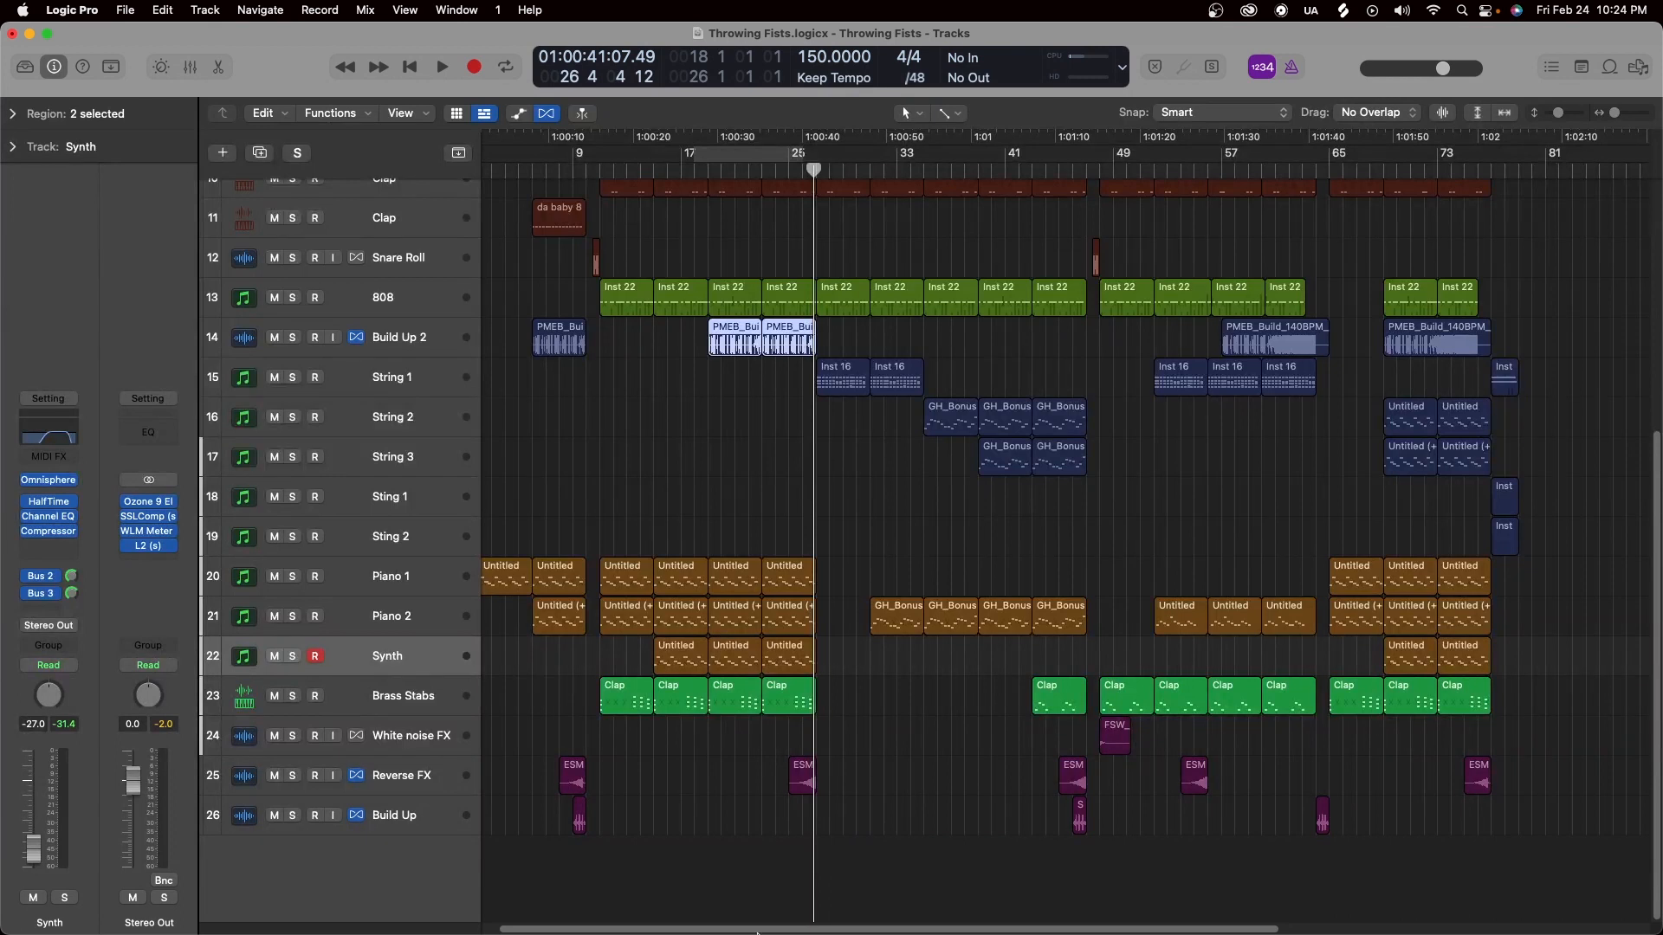
left_click_drag(798, 832, 537, 561)
left_click(876, 777)
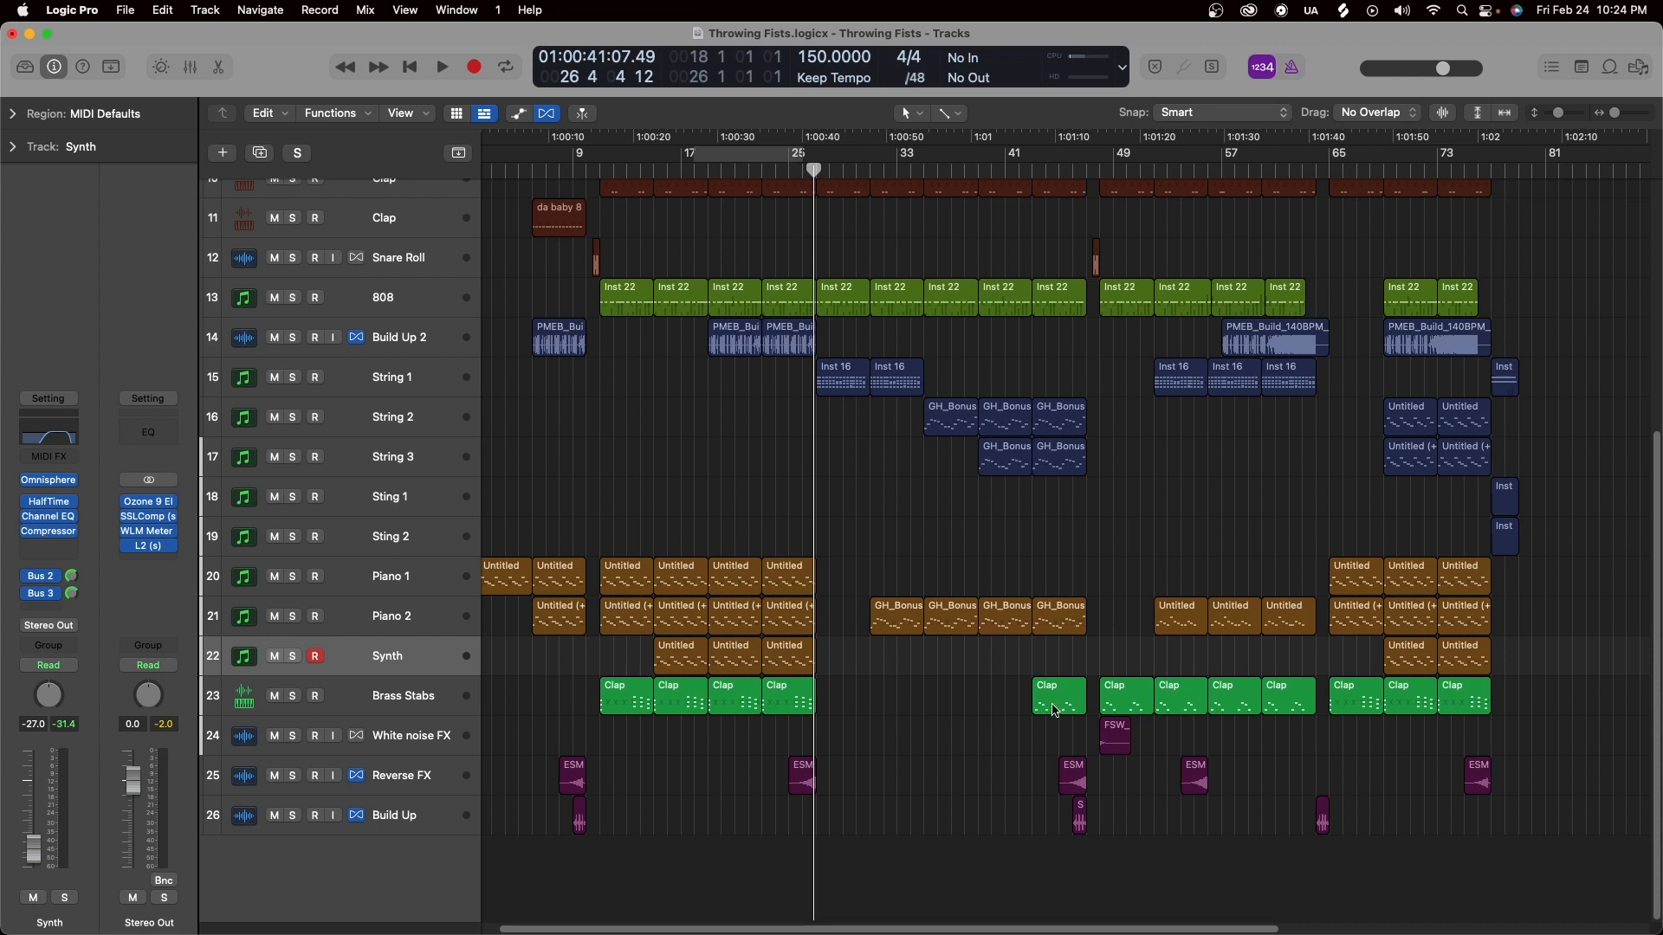
left_click_drag(1083, 889, 842, 143)
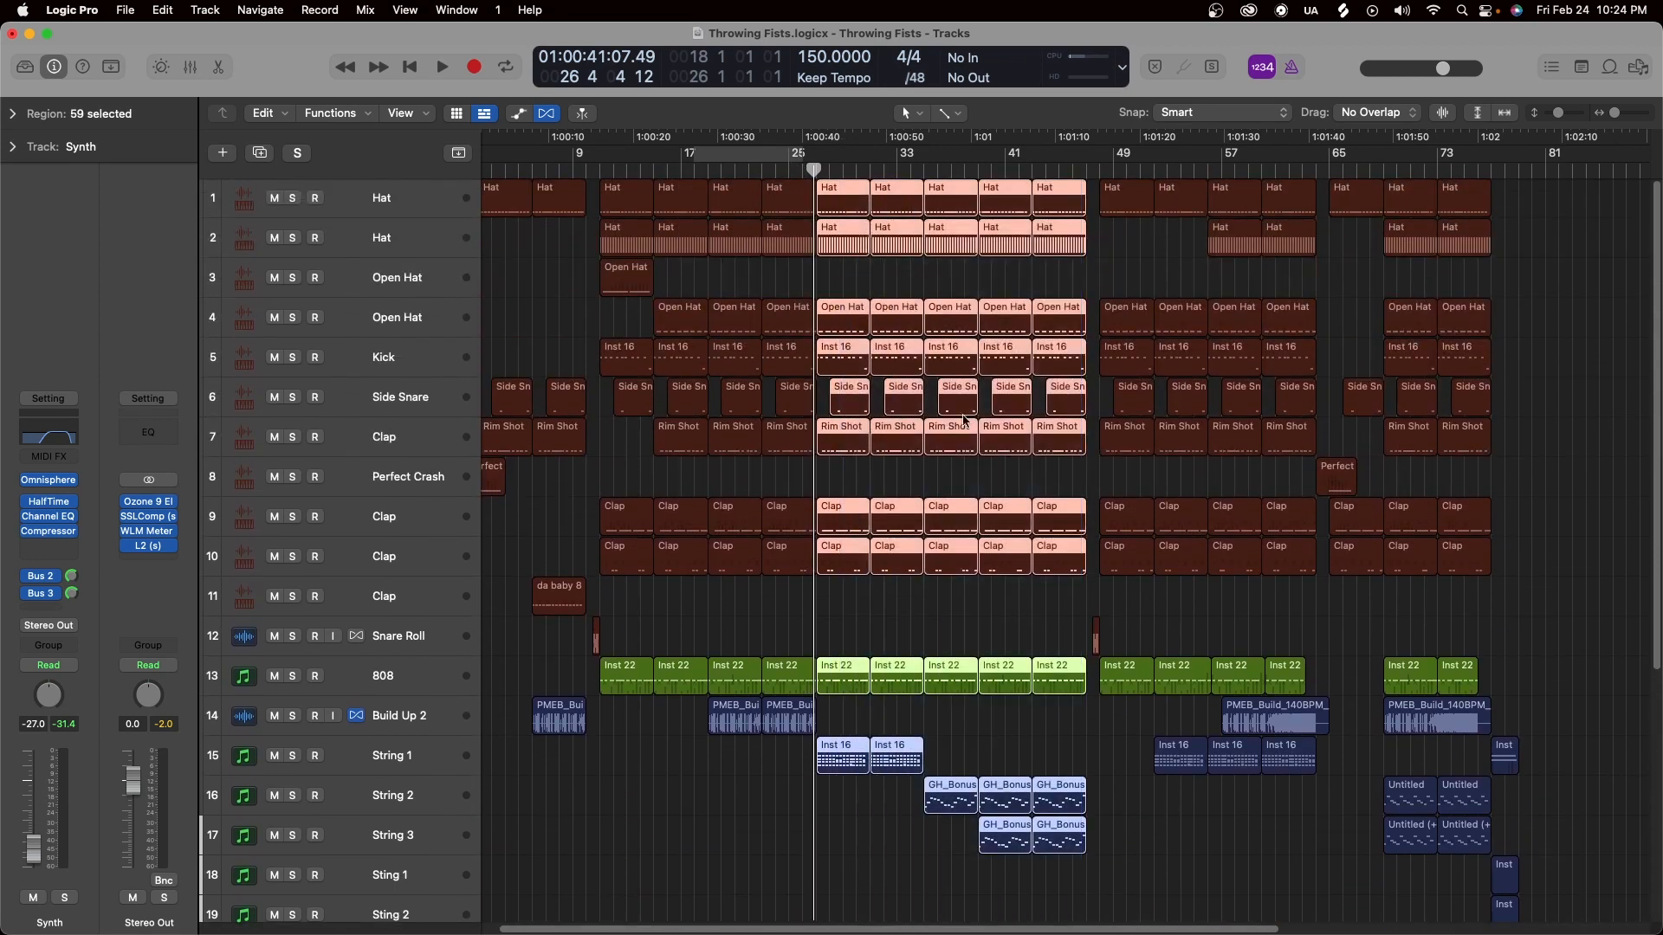
Play the full mix from about bar 25 through bar 46, clear the region selection, and return the stopped playhead to bar 27.
scroll(986, 455, "down", 8)
scroll(986, 455, "down", 1)
left_click(788, 174)
key("space")
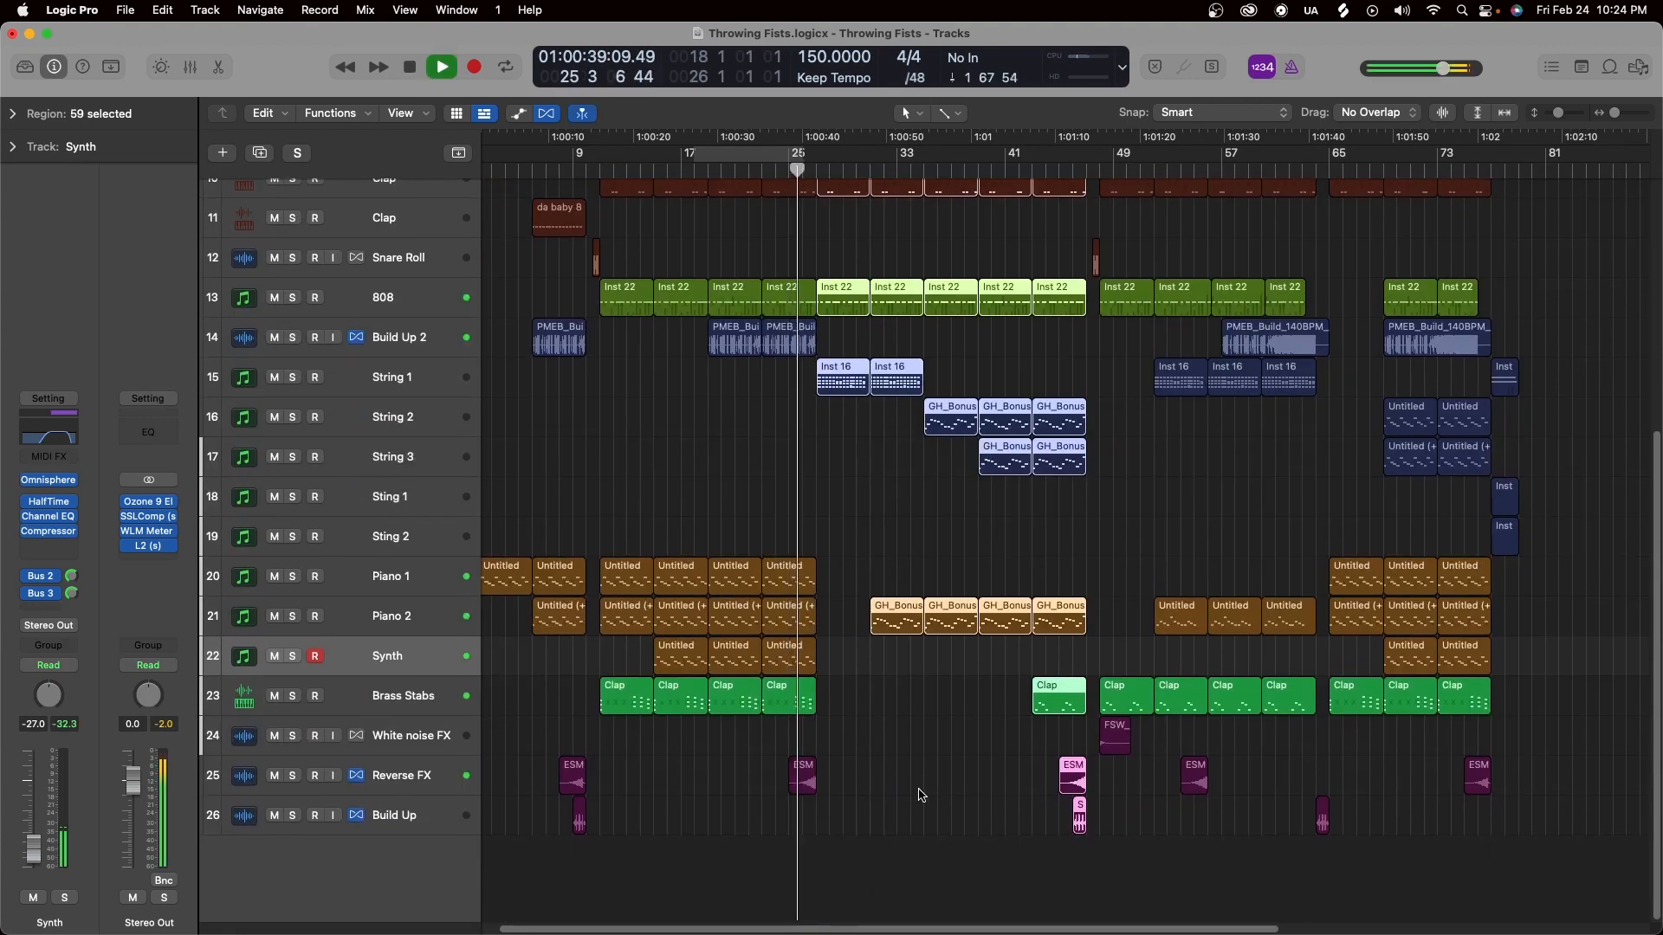
left_click(919, 791)
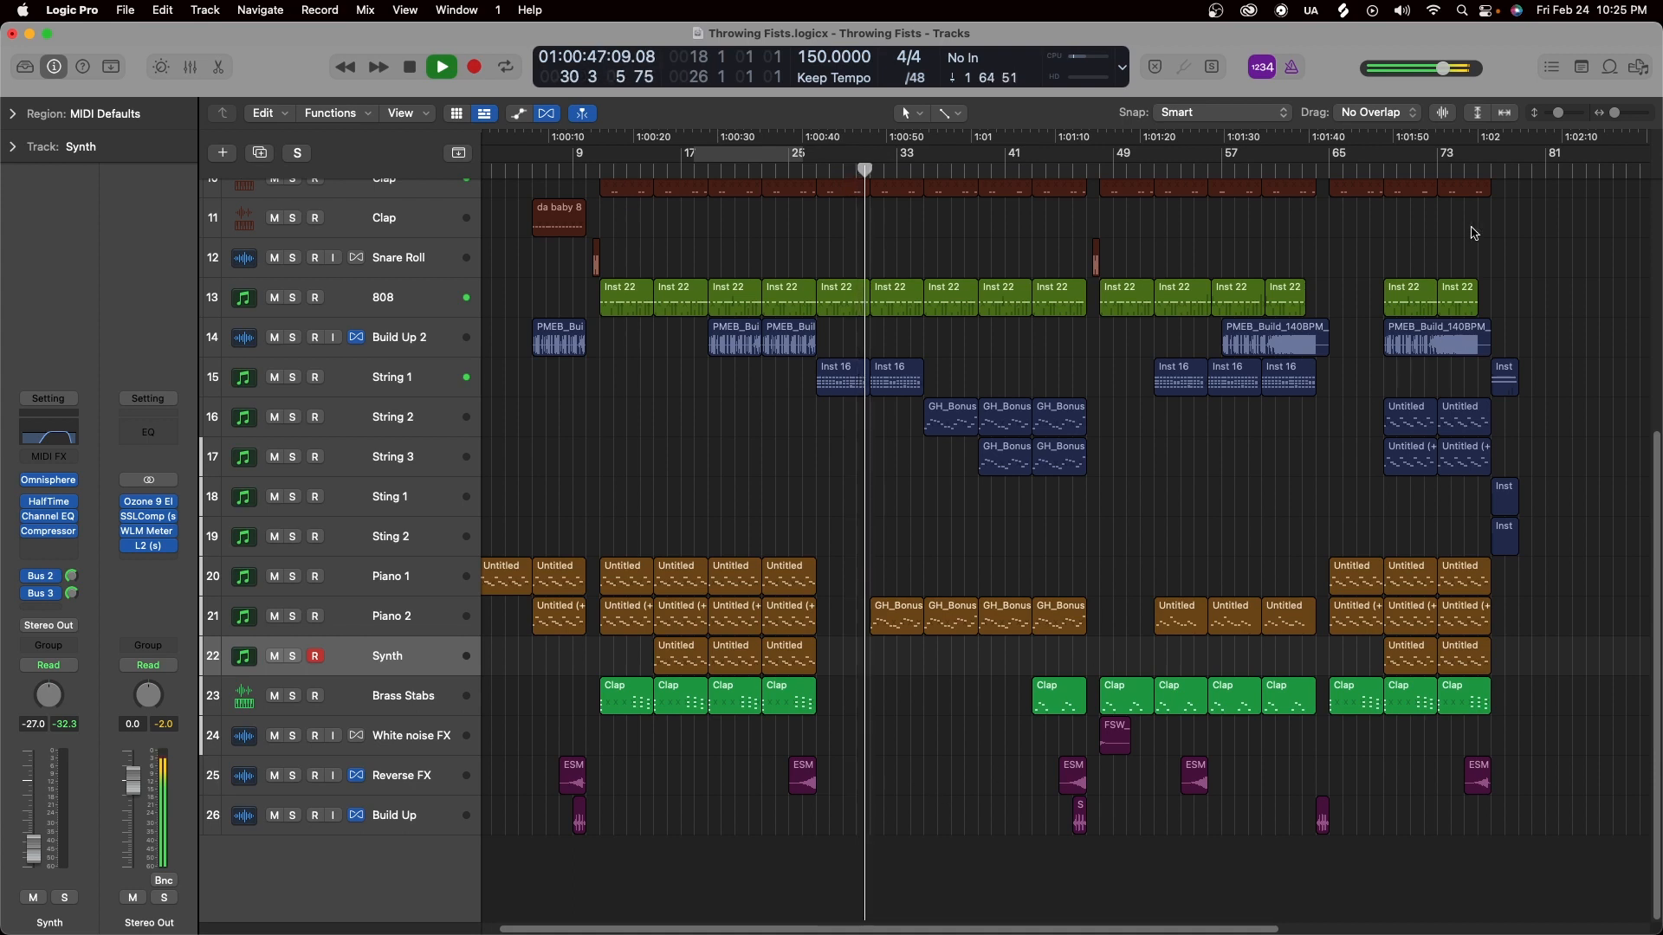
left_click_drag(1557, 114, 1549, 141)
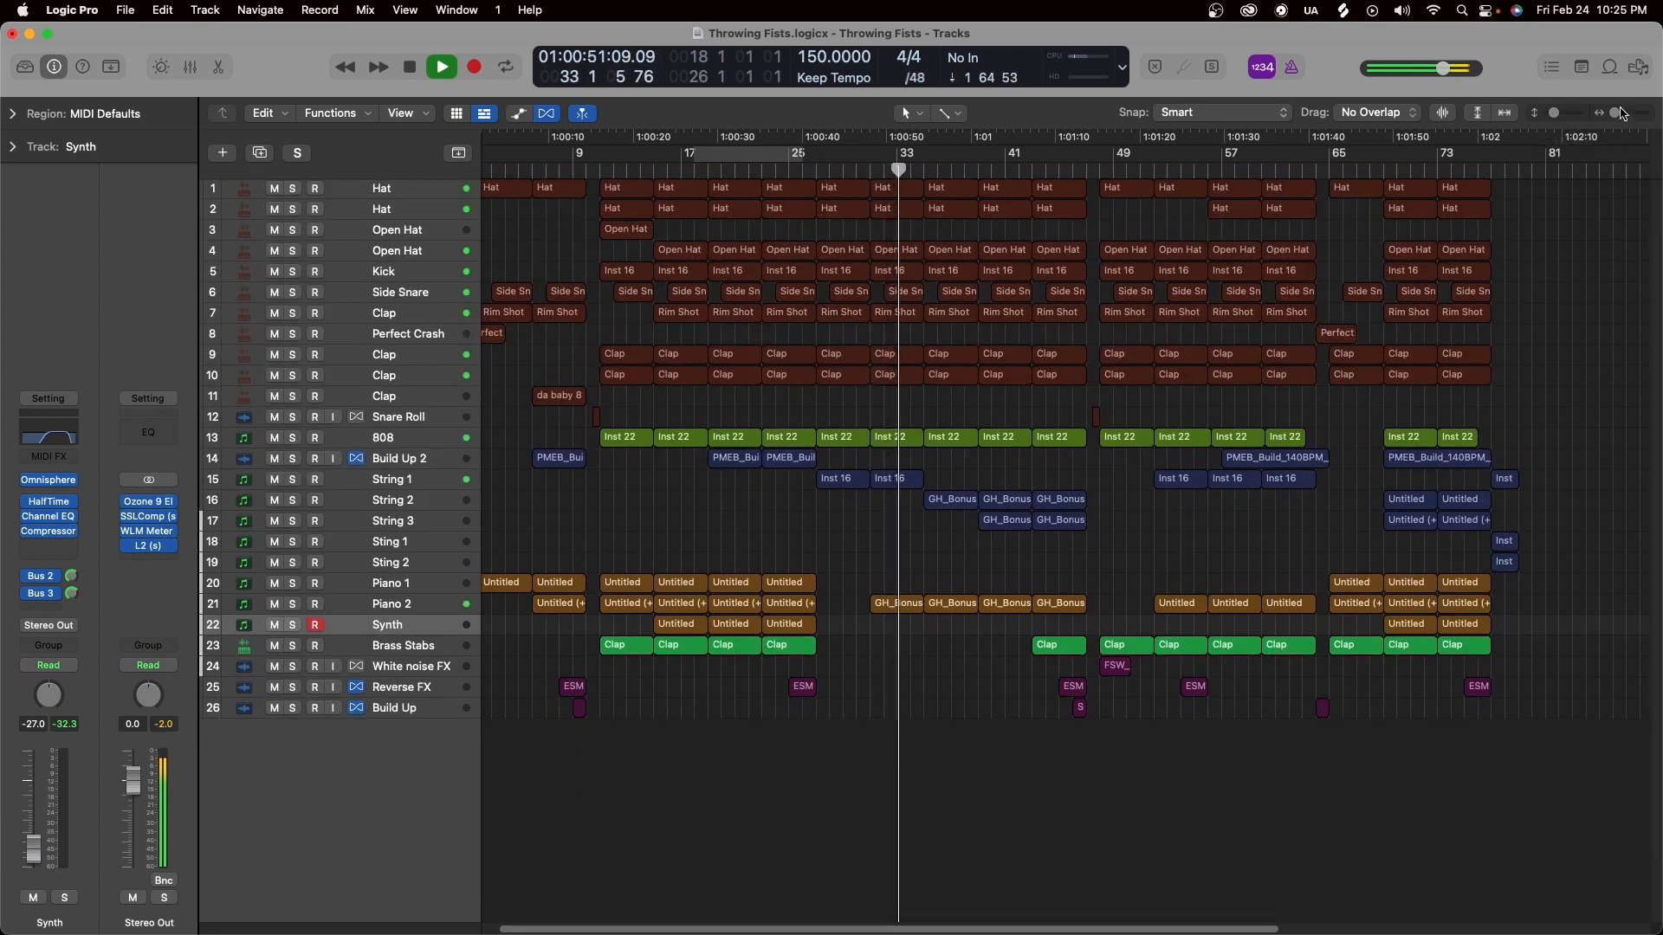
left_click_drag(1623, 115, 1619, 118)
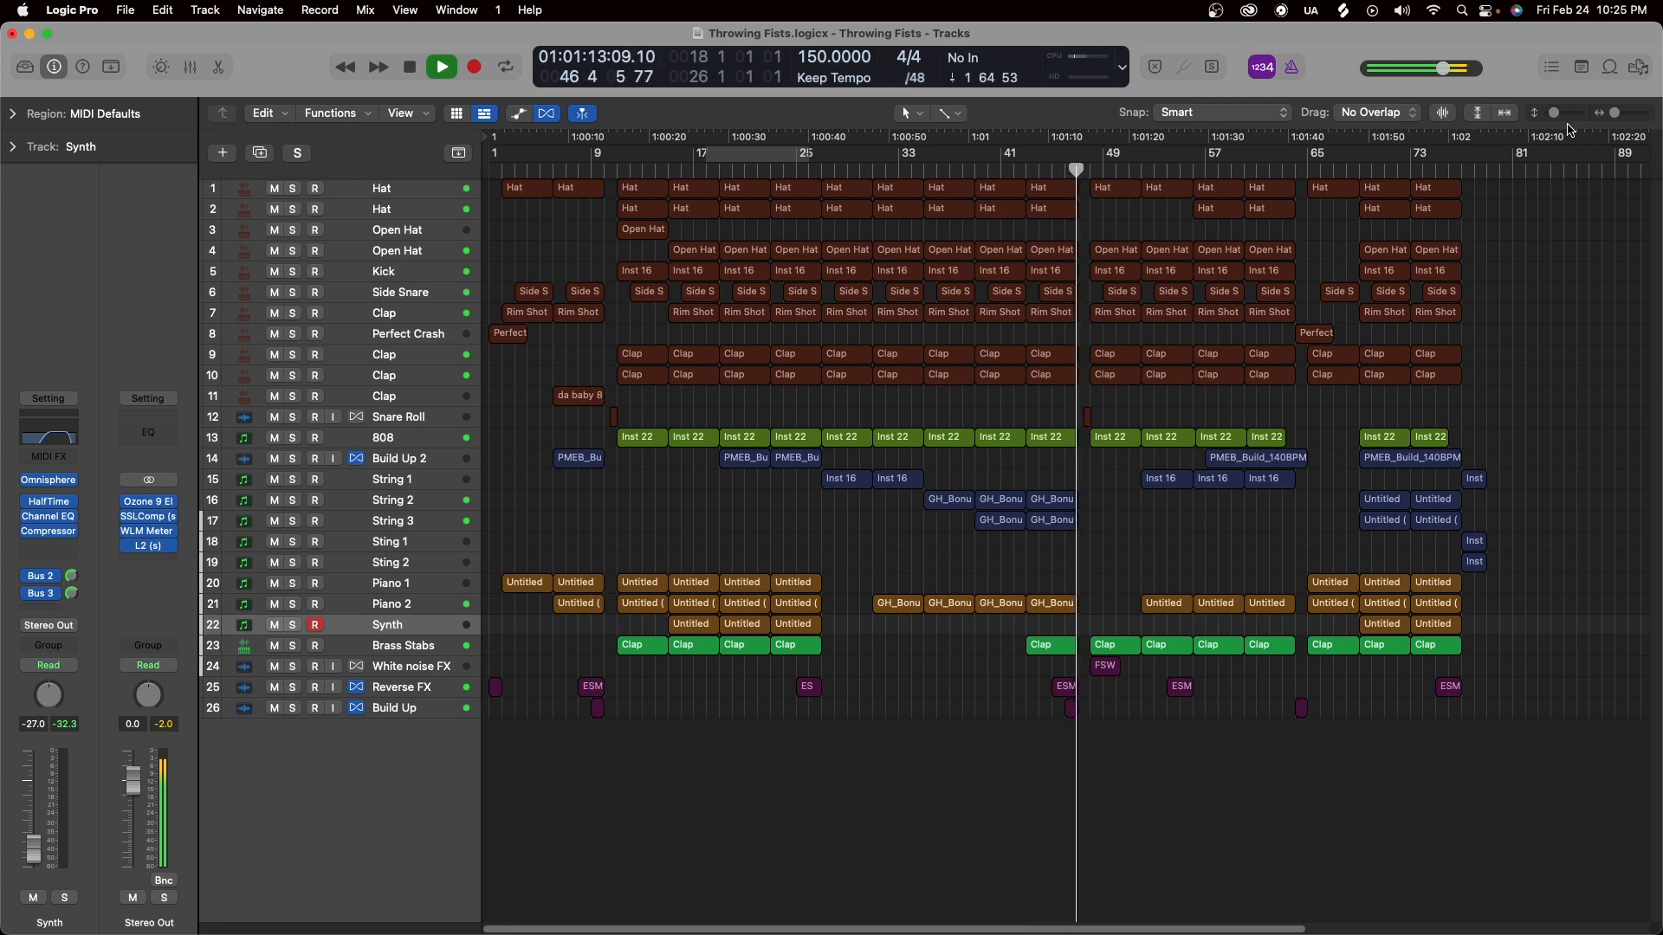
left_click(821, 173)
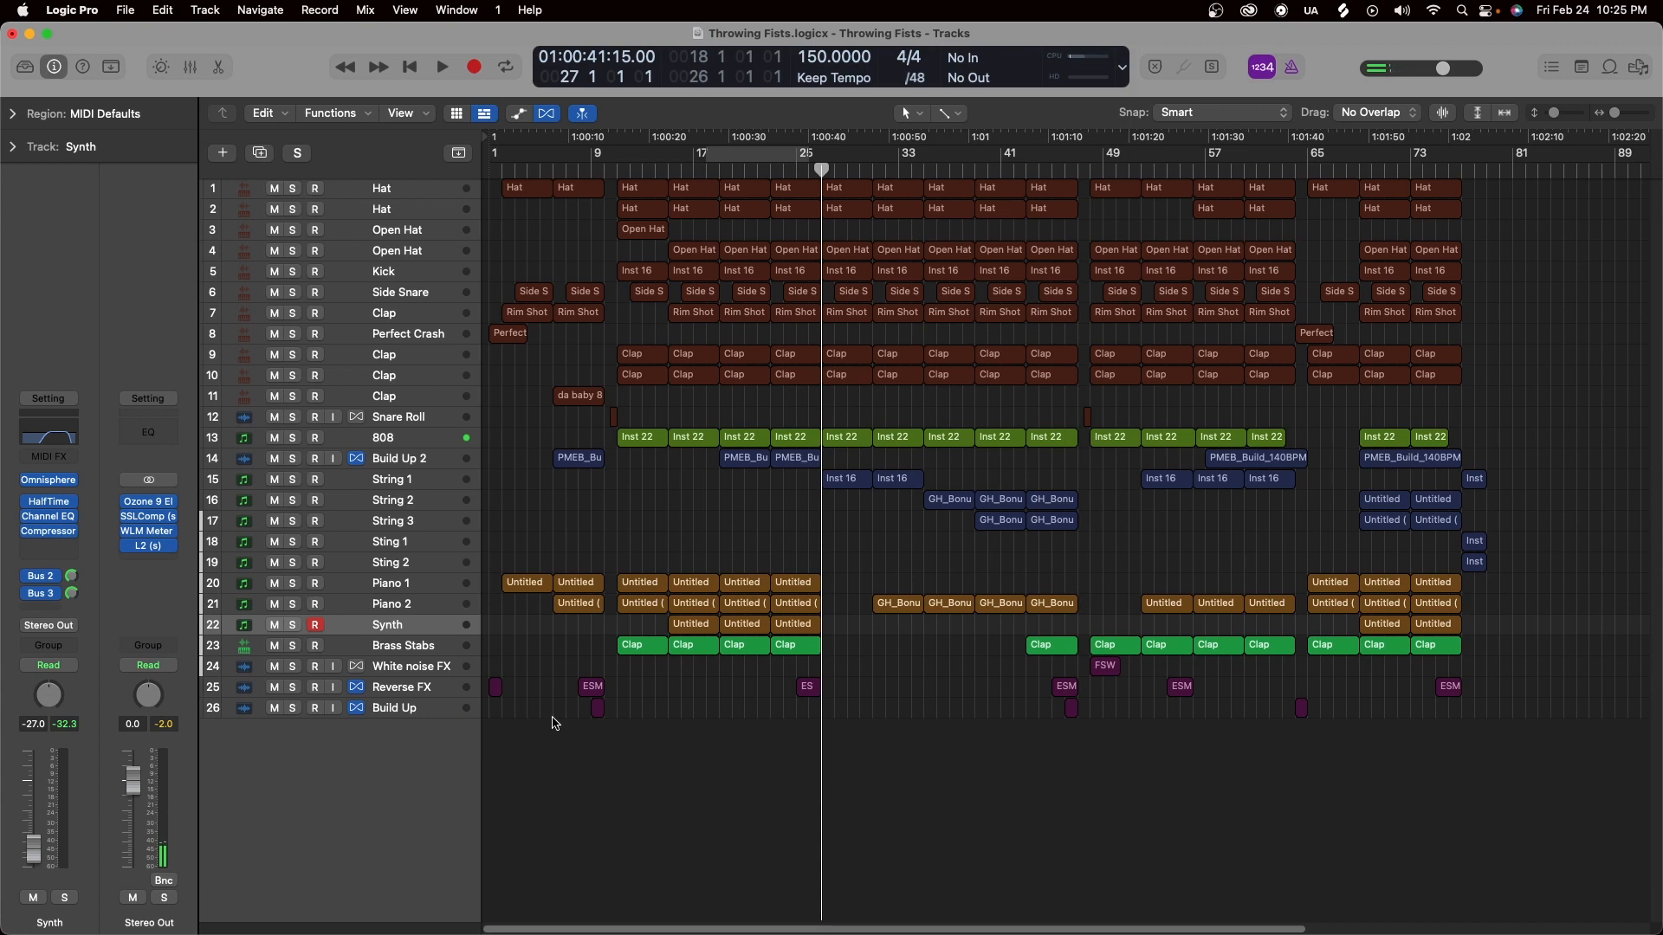
Solo the String 1 track, play it from bar 27 to about bar 29, and remove its solo.
left_click(387, 482)
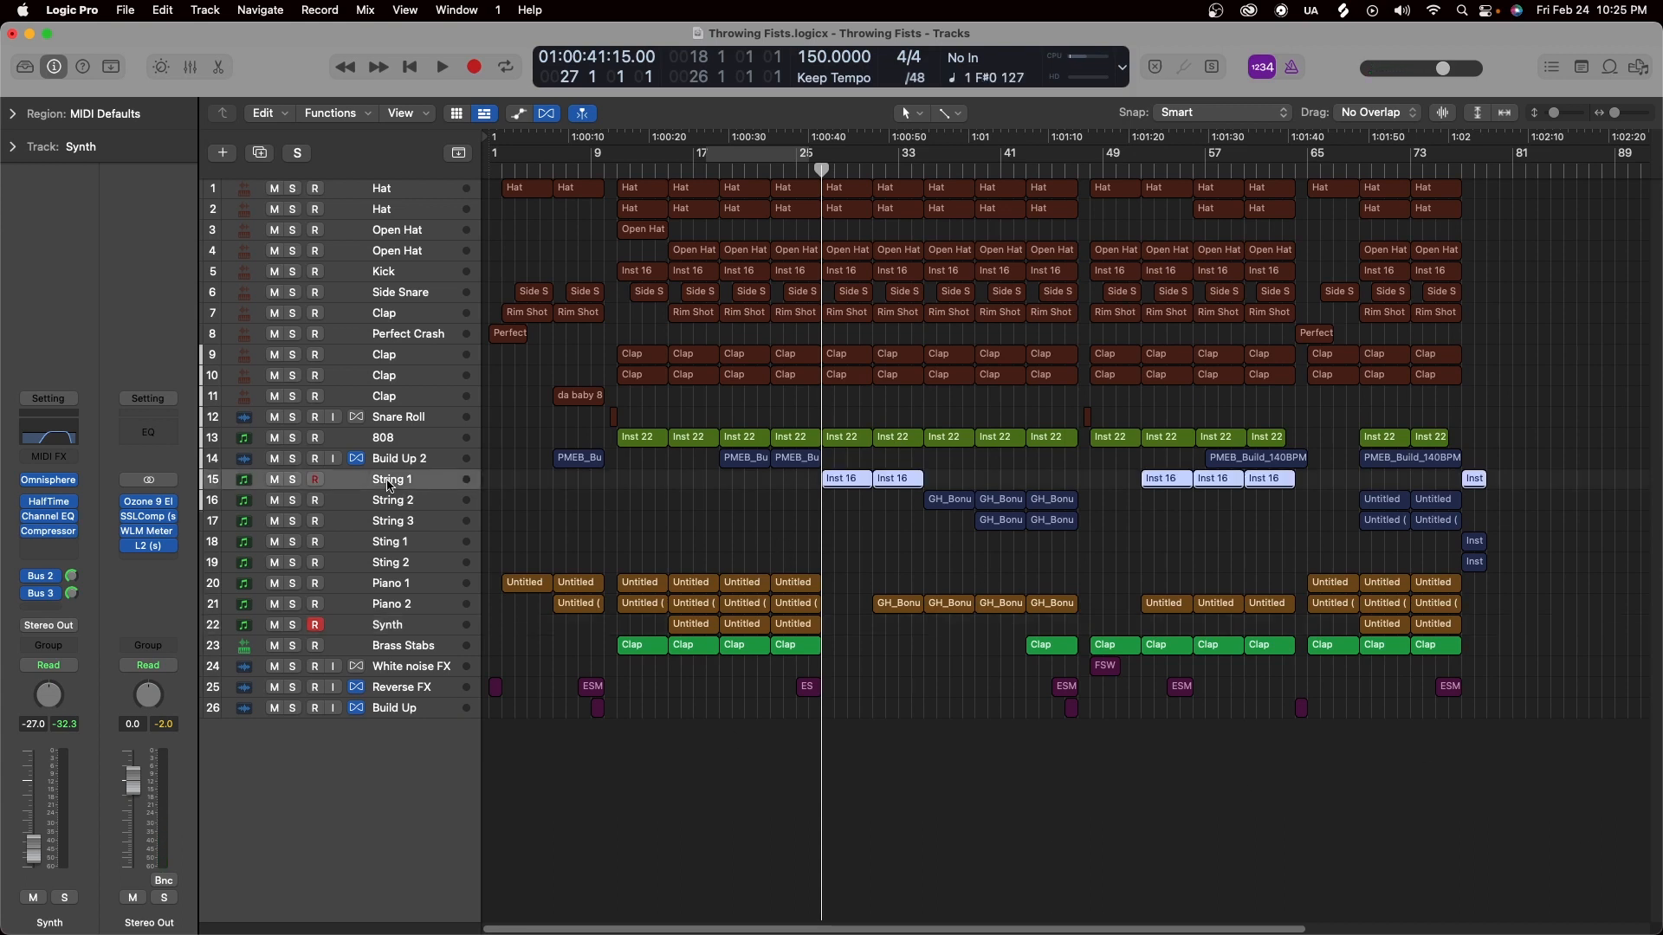
left_click_drag(1555, 118, 1560, 115)
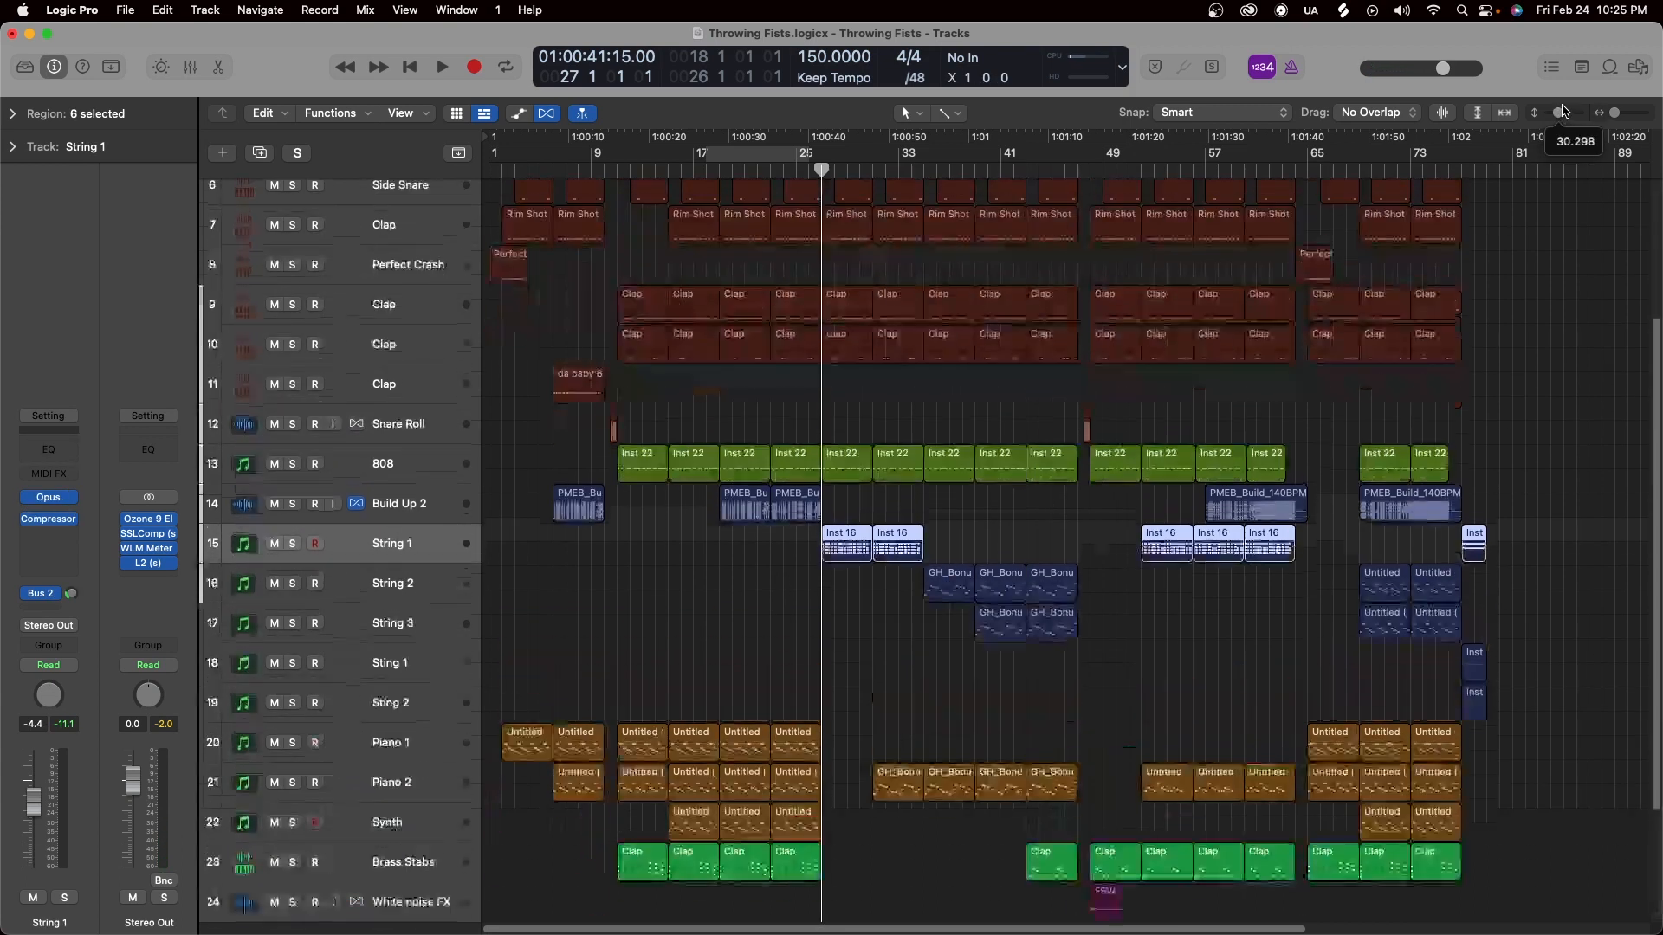
left_click(891, 684)
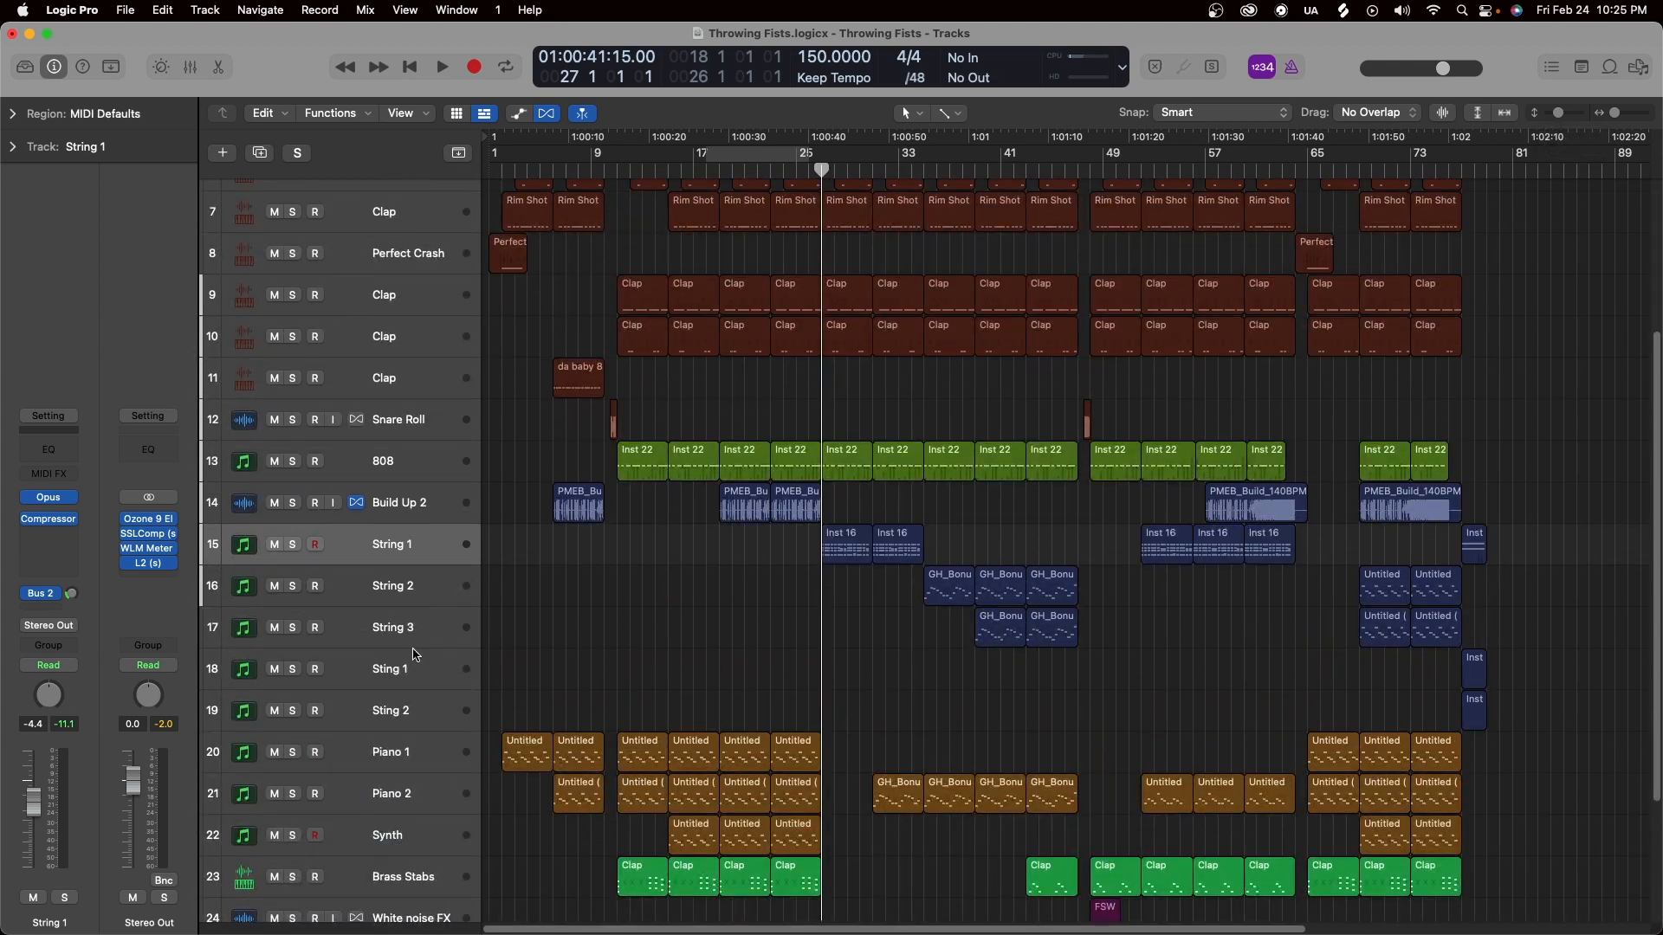
left_click(295, 547)
key("space")
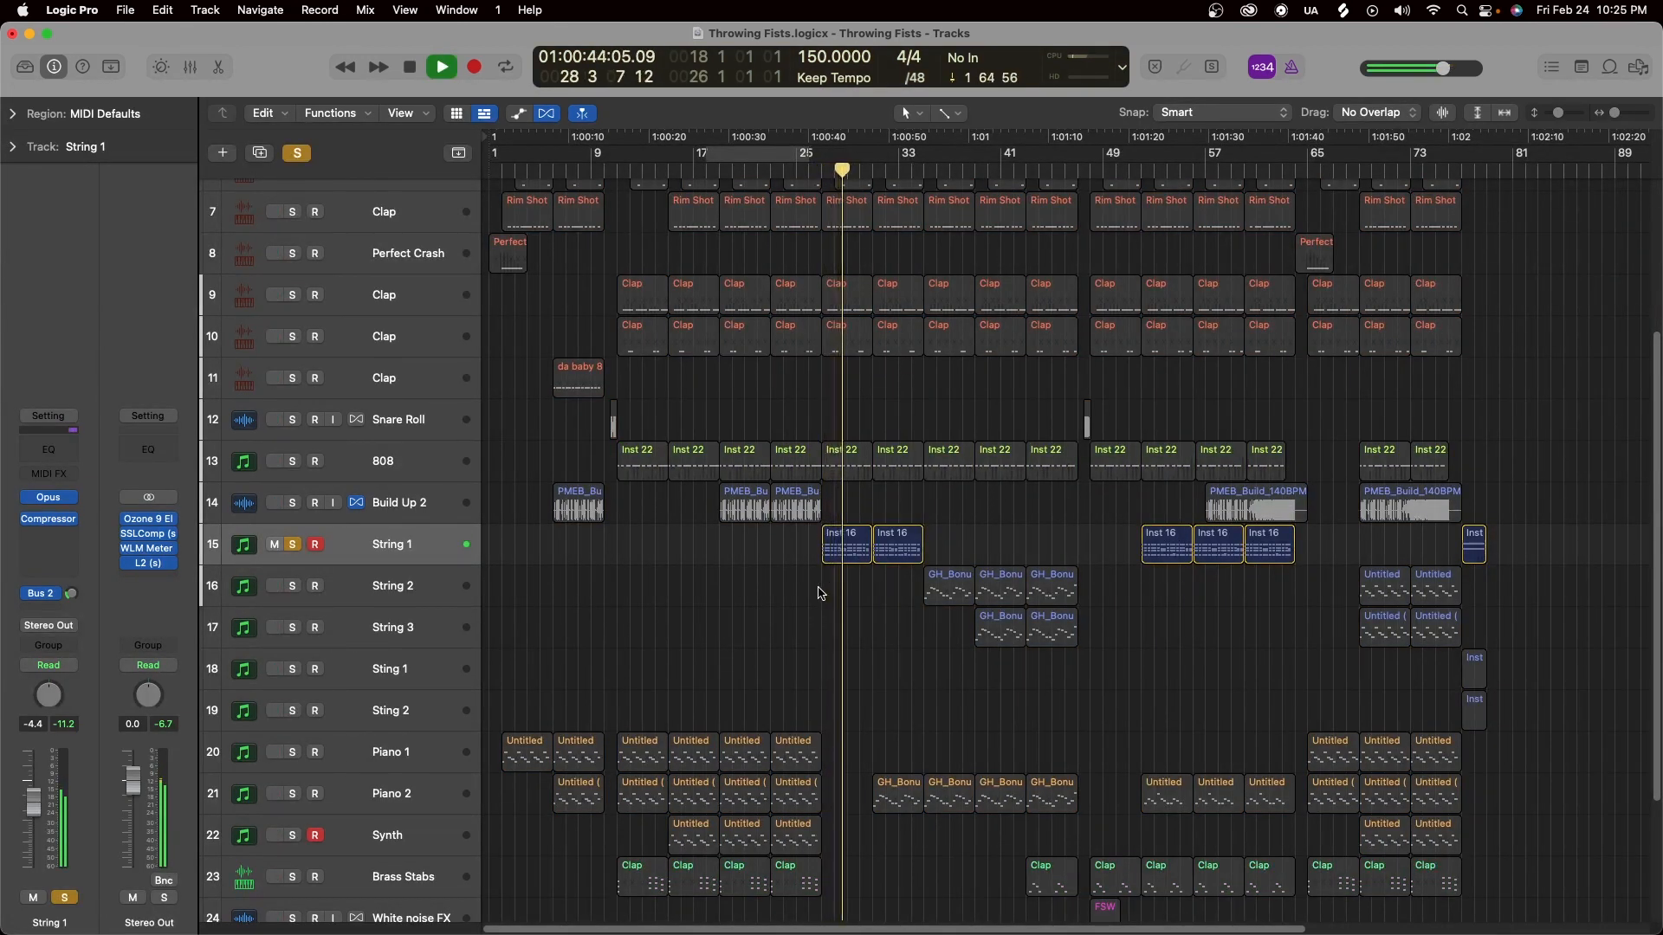
key("space")
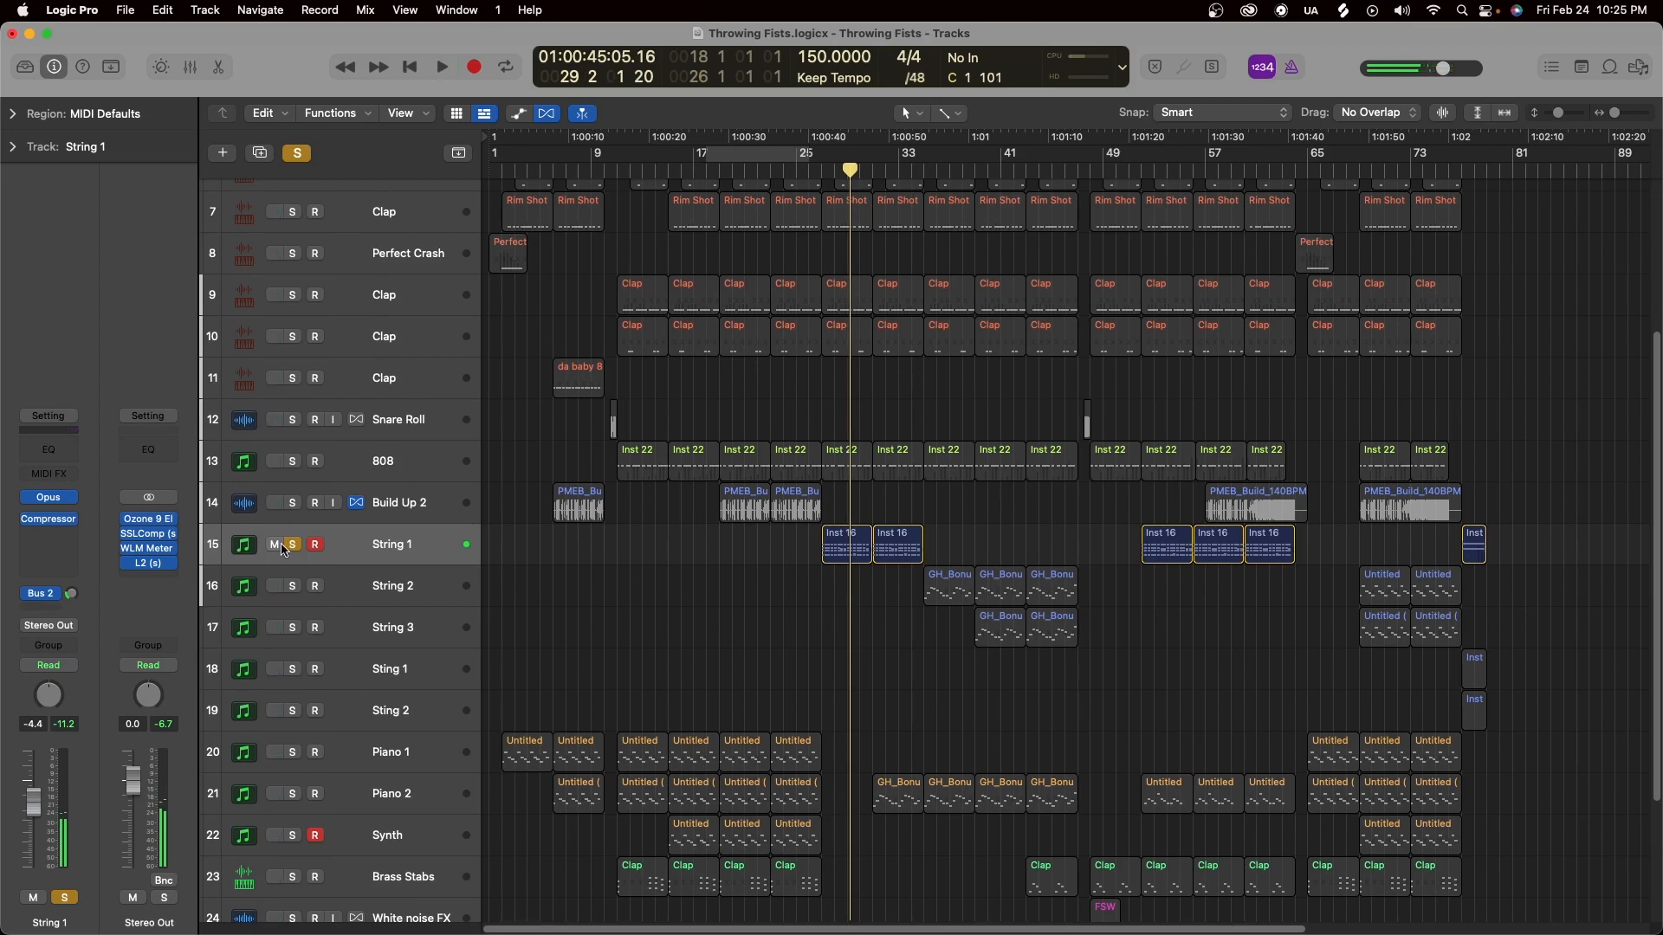
left_click(293, 544)
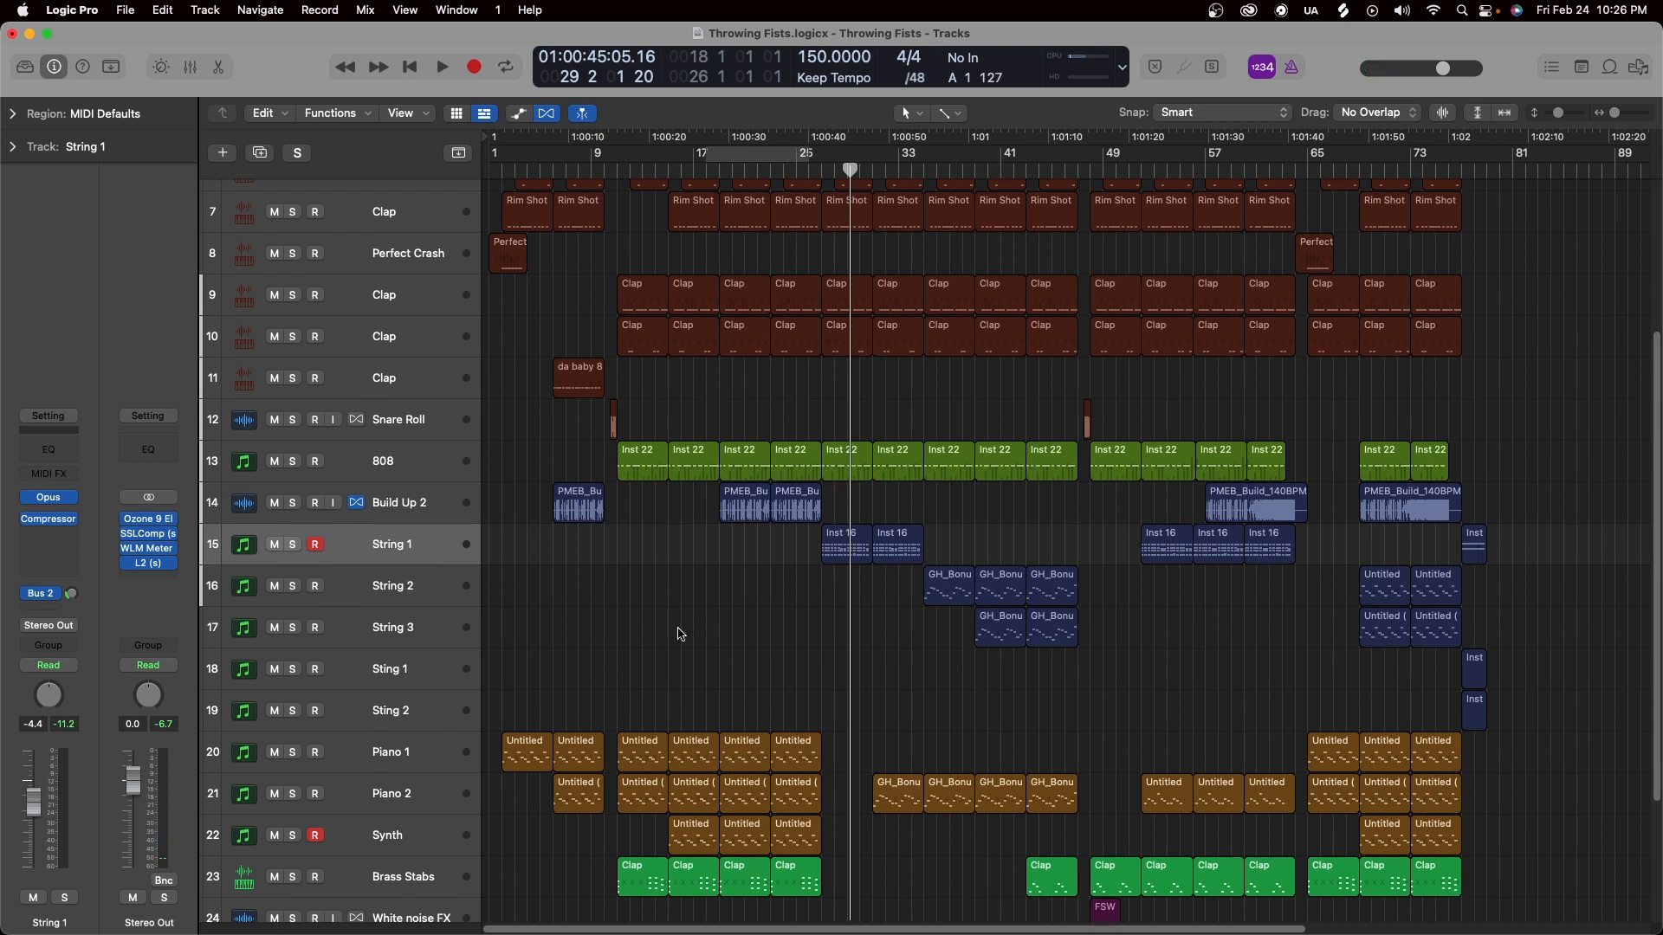
Solo the String 2 track, play it from bar 35 to about bar 39, and select its first region.
left_click(410, 597)
left_click_drag(849, 170, 924, 200)
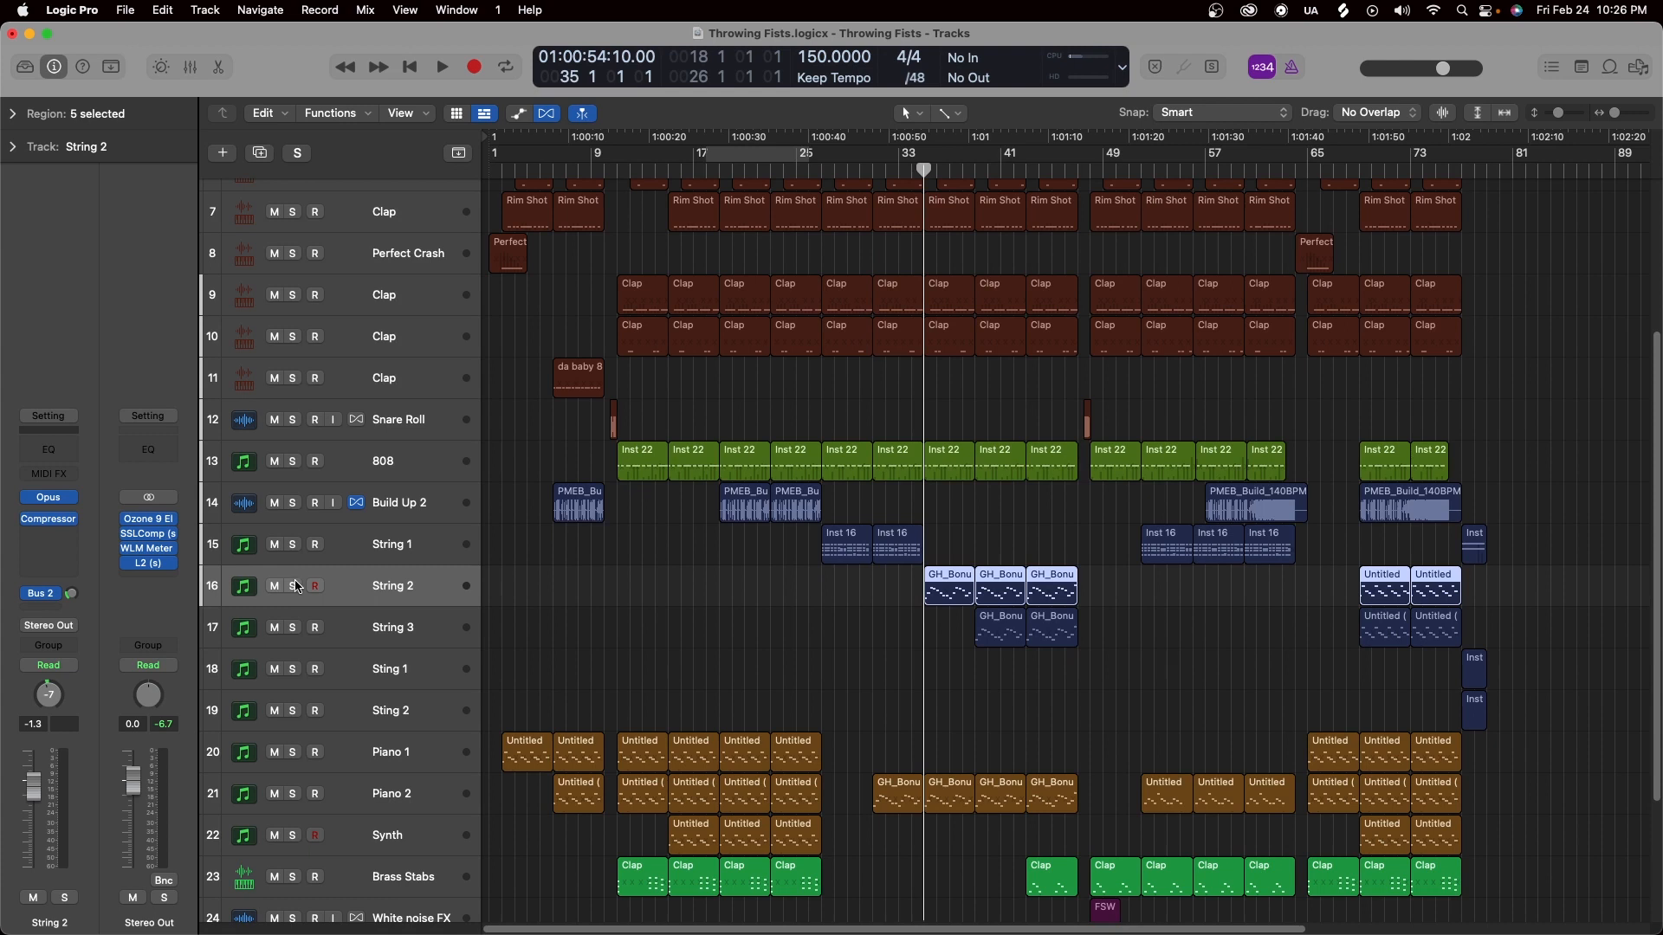
left_click_drag(896, 617, 821, 525)
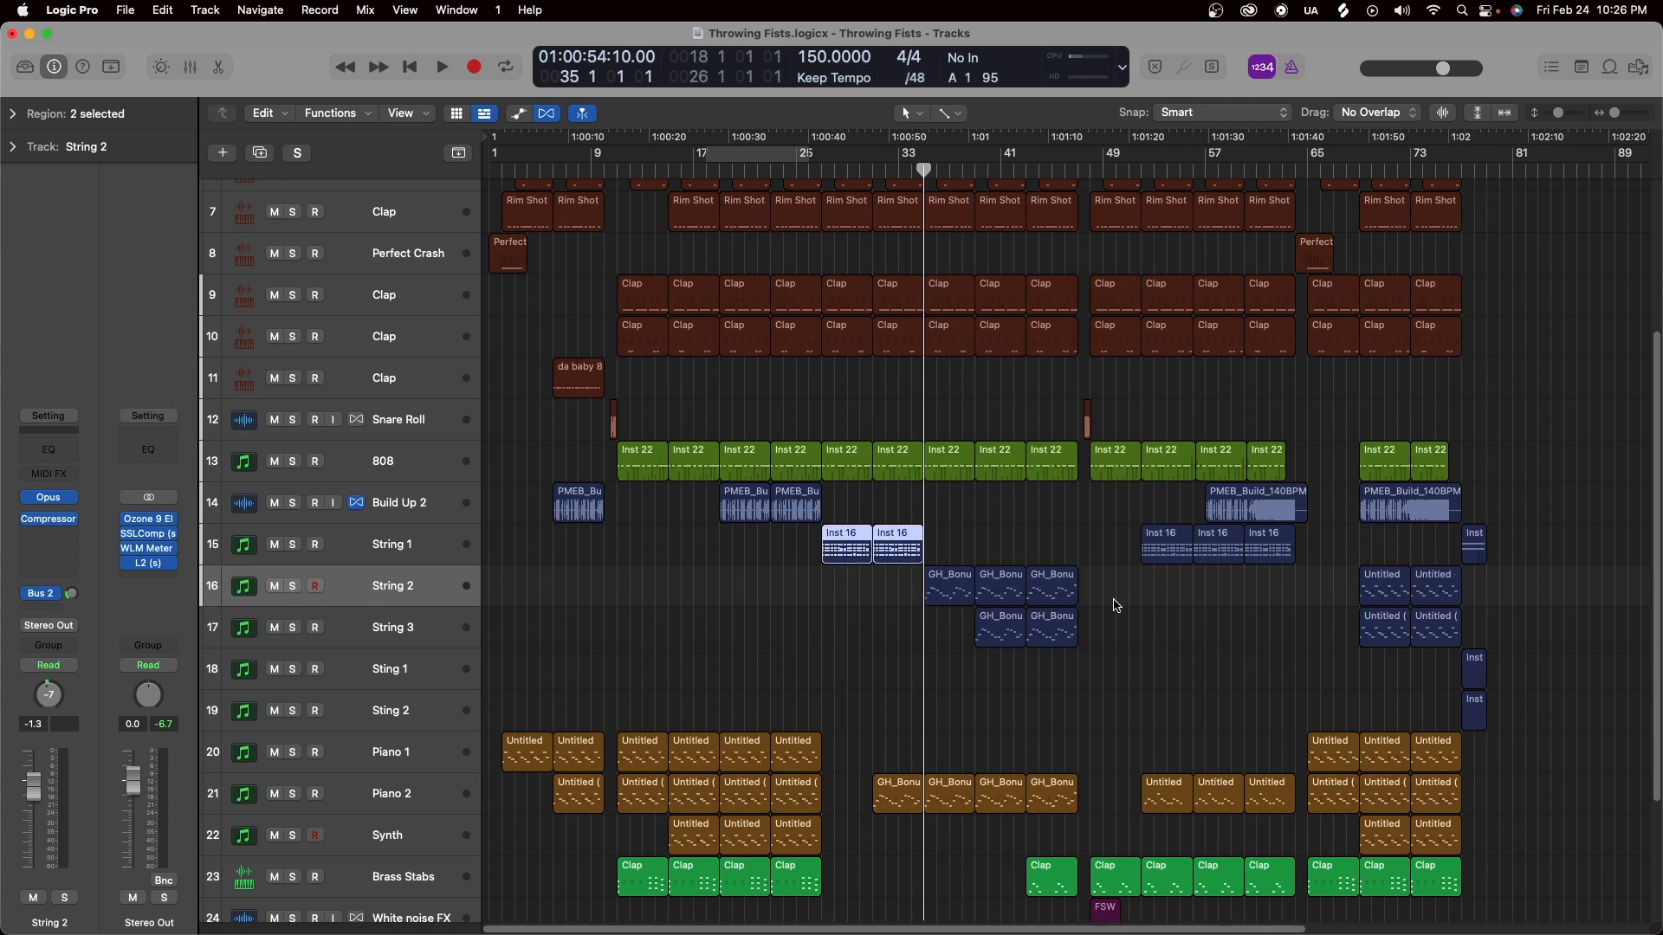
left_click(295, 589)
key("space")
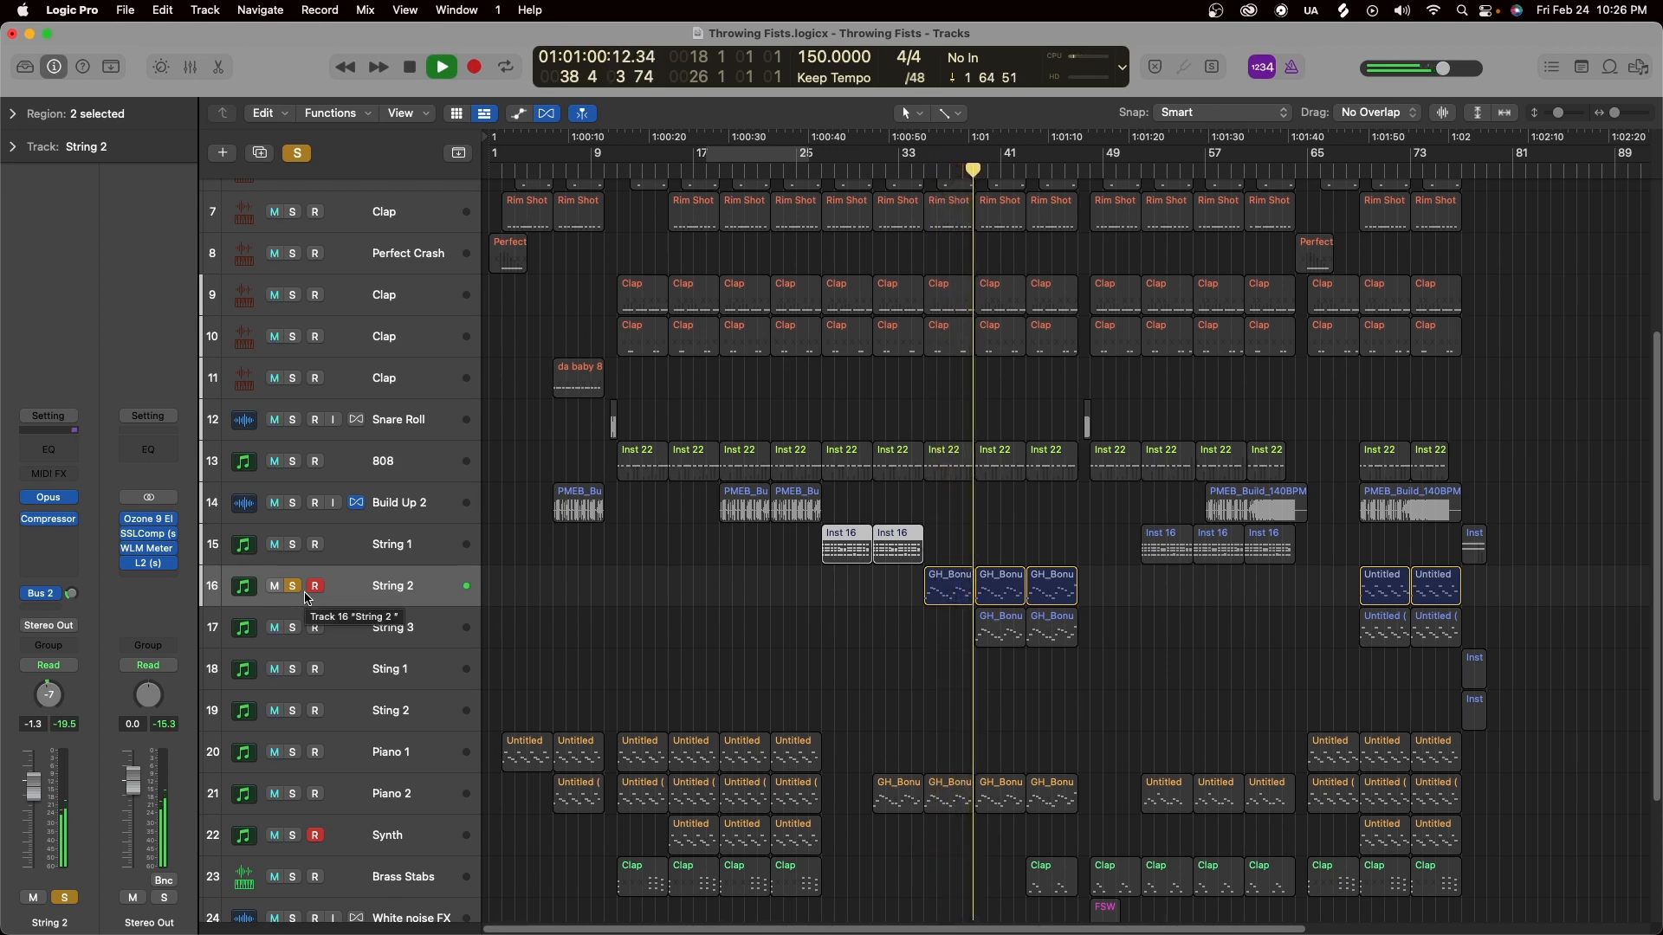
key("space")
left_click(943, 674)
left_click(939, 600)
Add String 3 to the solo and play it together with String 2 from about bar 39 to bar 42.
scroll(1002, 736, "down", 3)
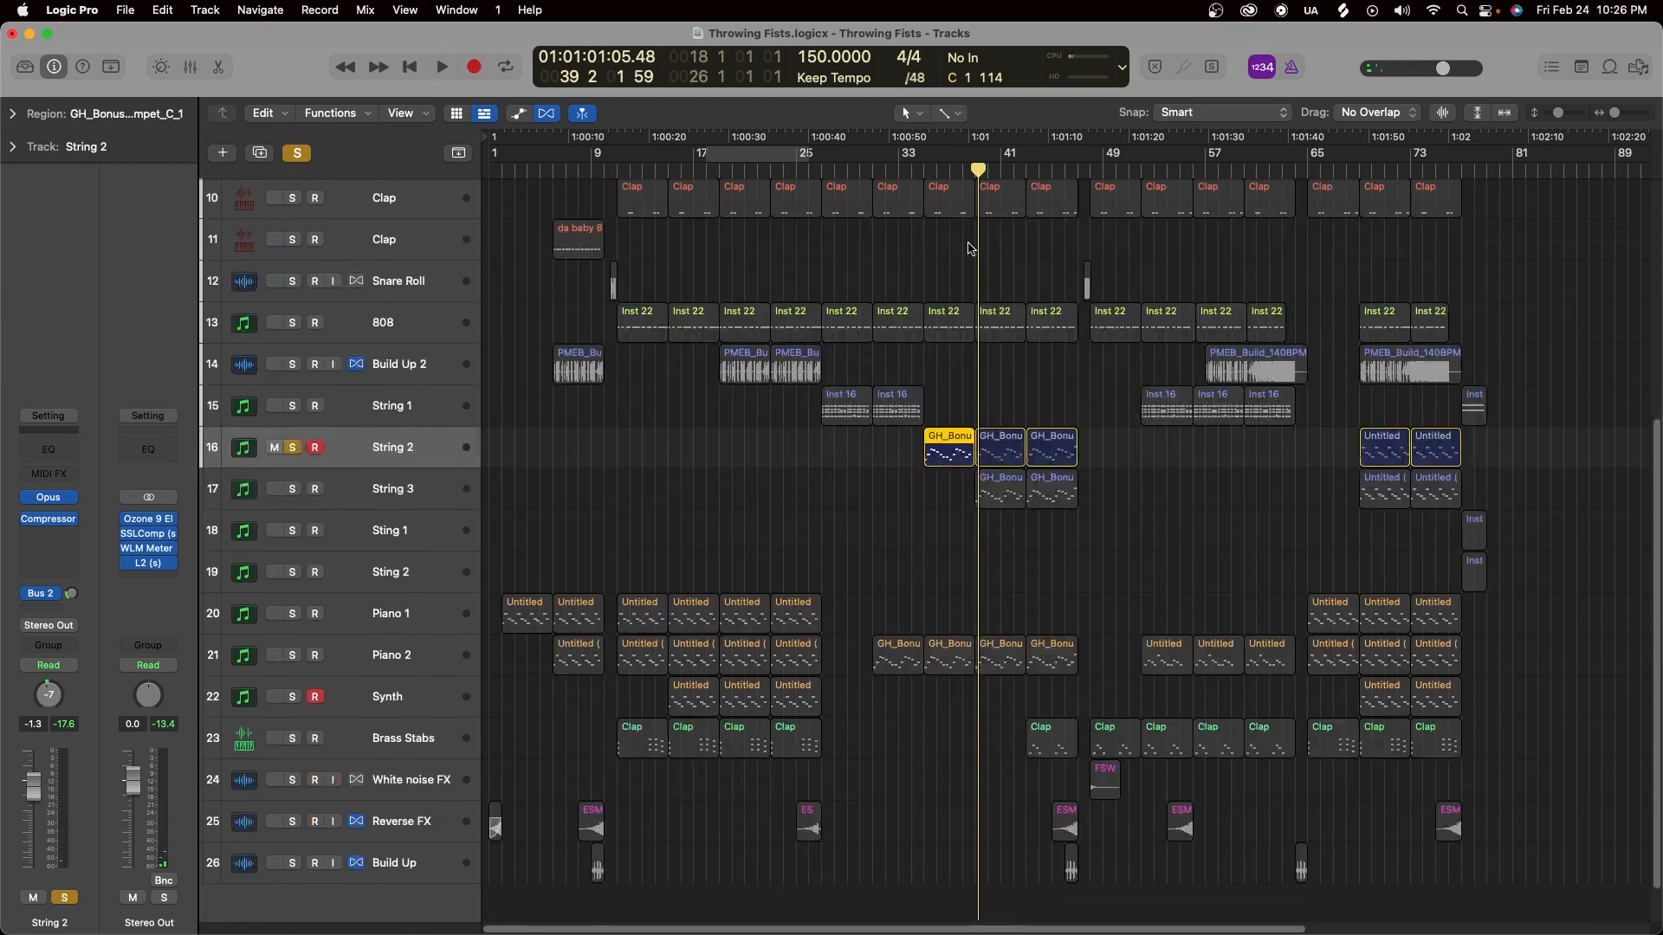
left_click(1003, 494)
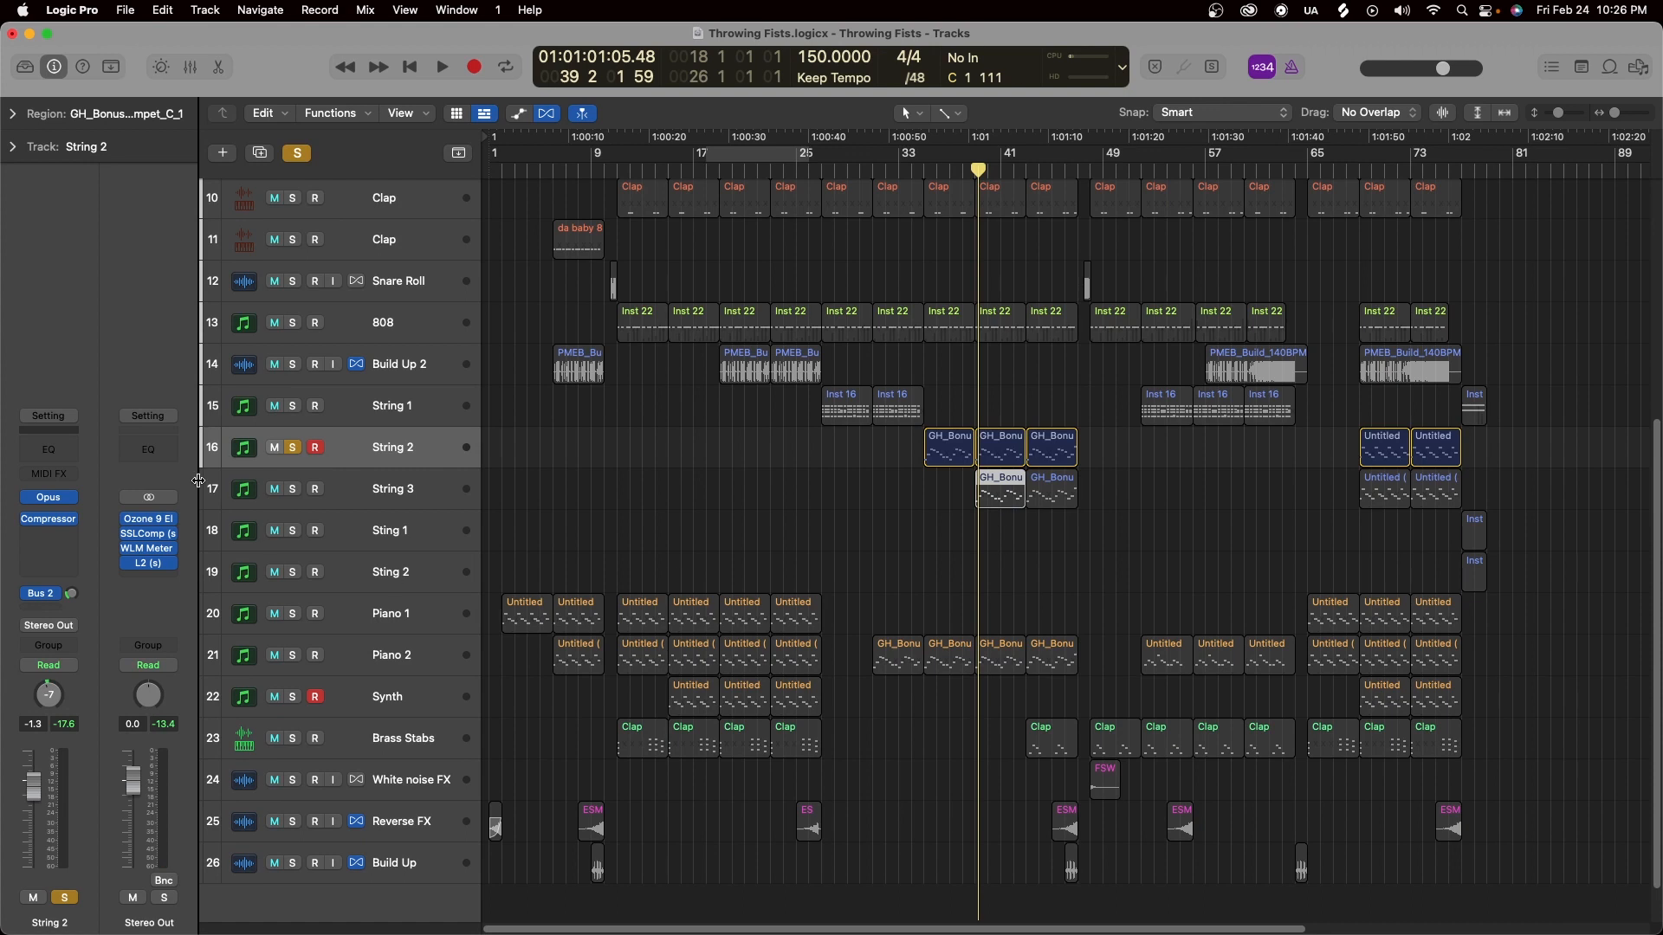
left_click(295, 490)
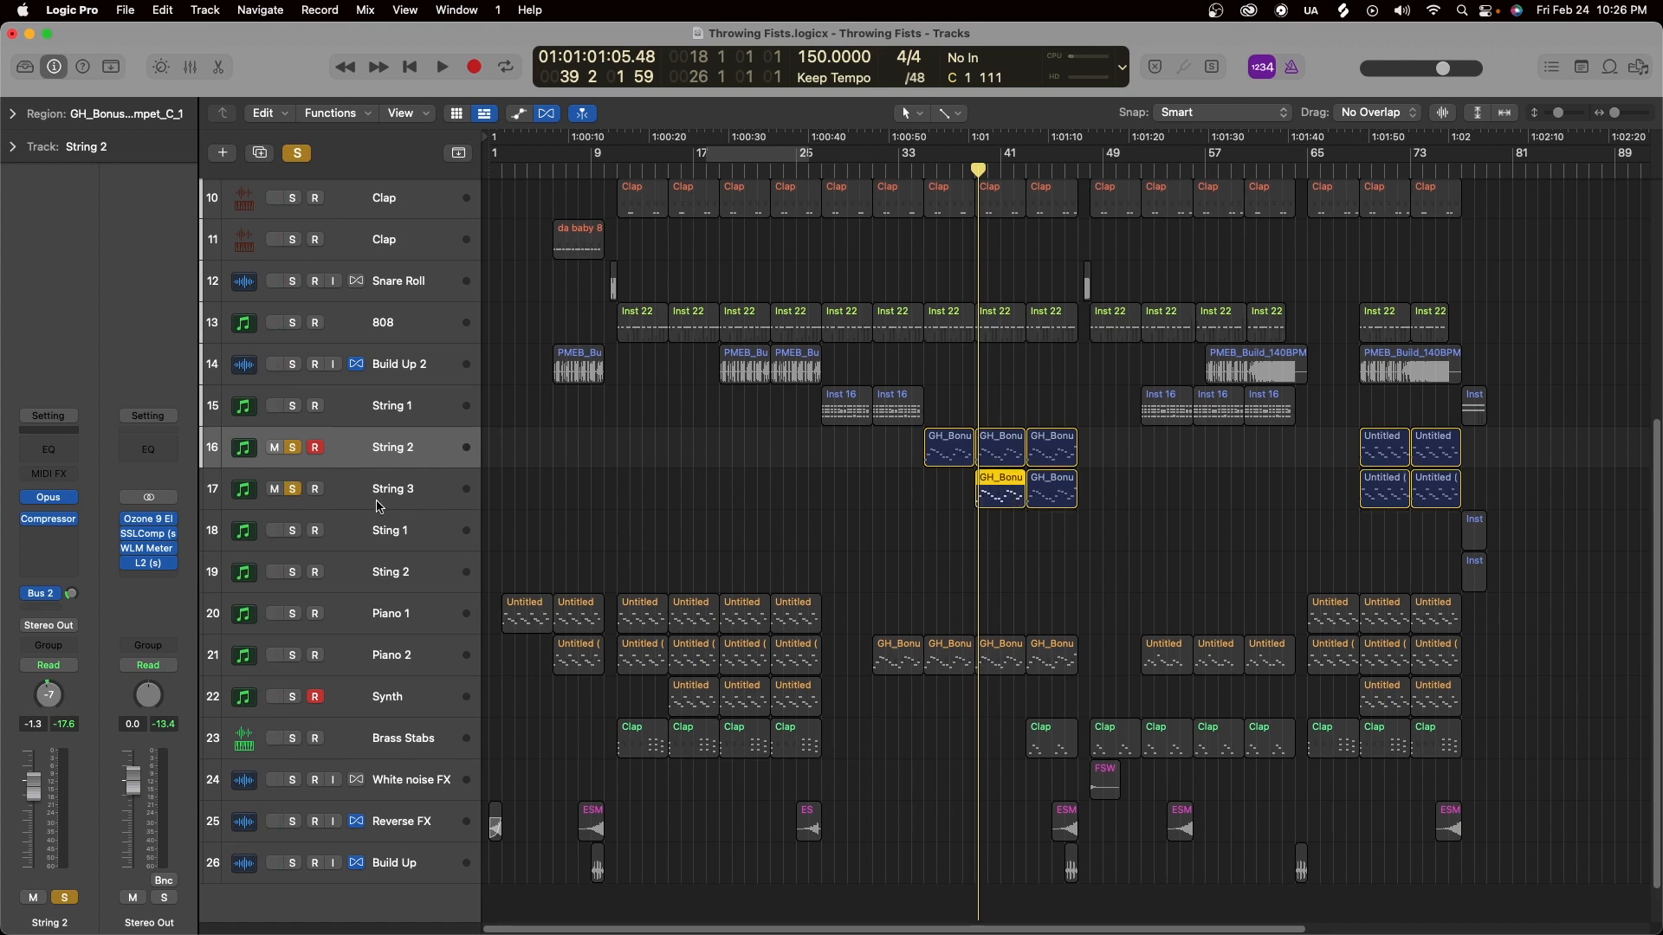
left_click(1025, 570)
left_click(1009, 507)
left_click(1003, 449)
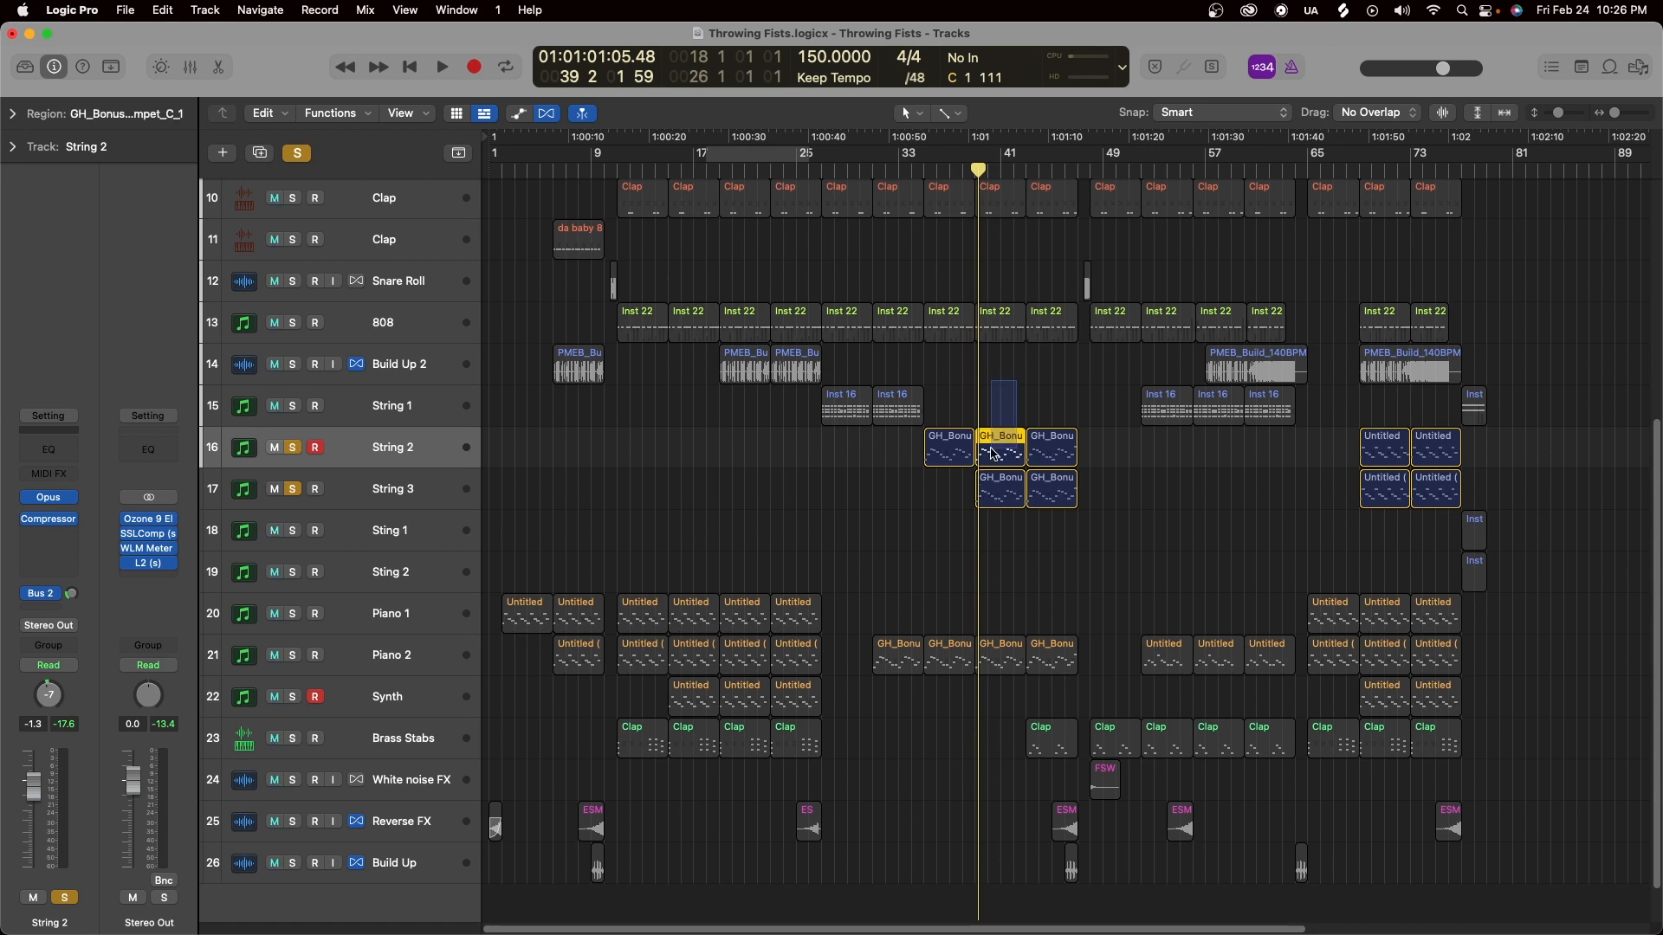
left_click_drag(978, 170, 970, 177)
key("space")
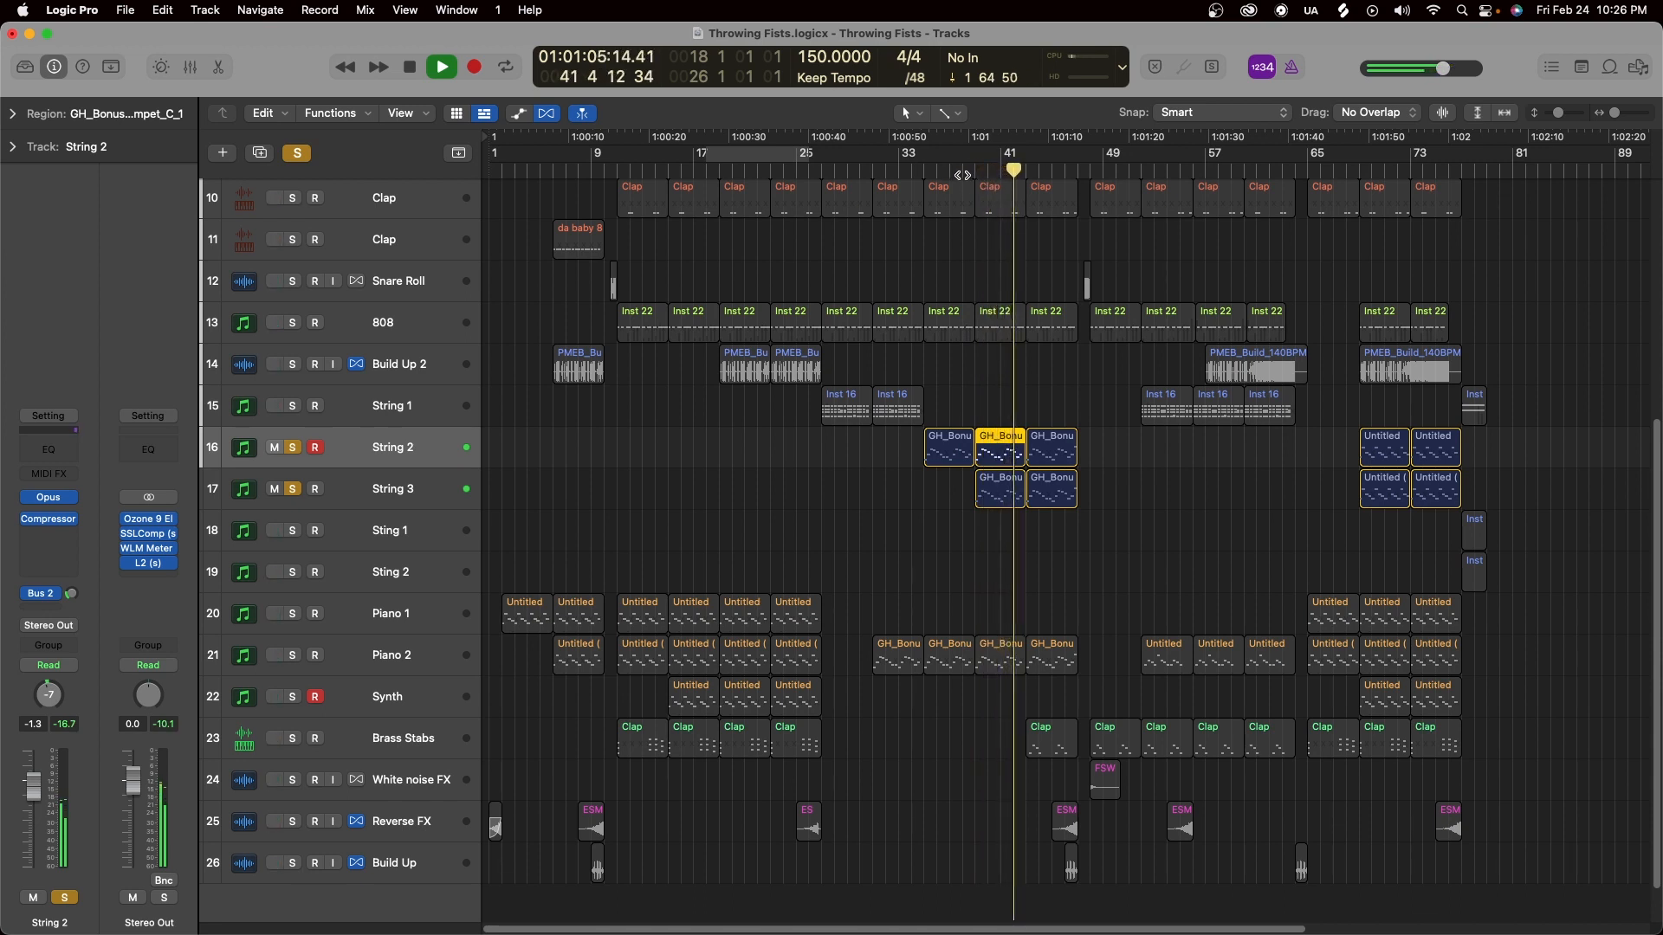
key("space")
Add Brass Stabs to the soloed strings and play the layers from bar 43 to about bar 44.
left_click(1062, 766)
left_click(1058, 752)
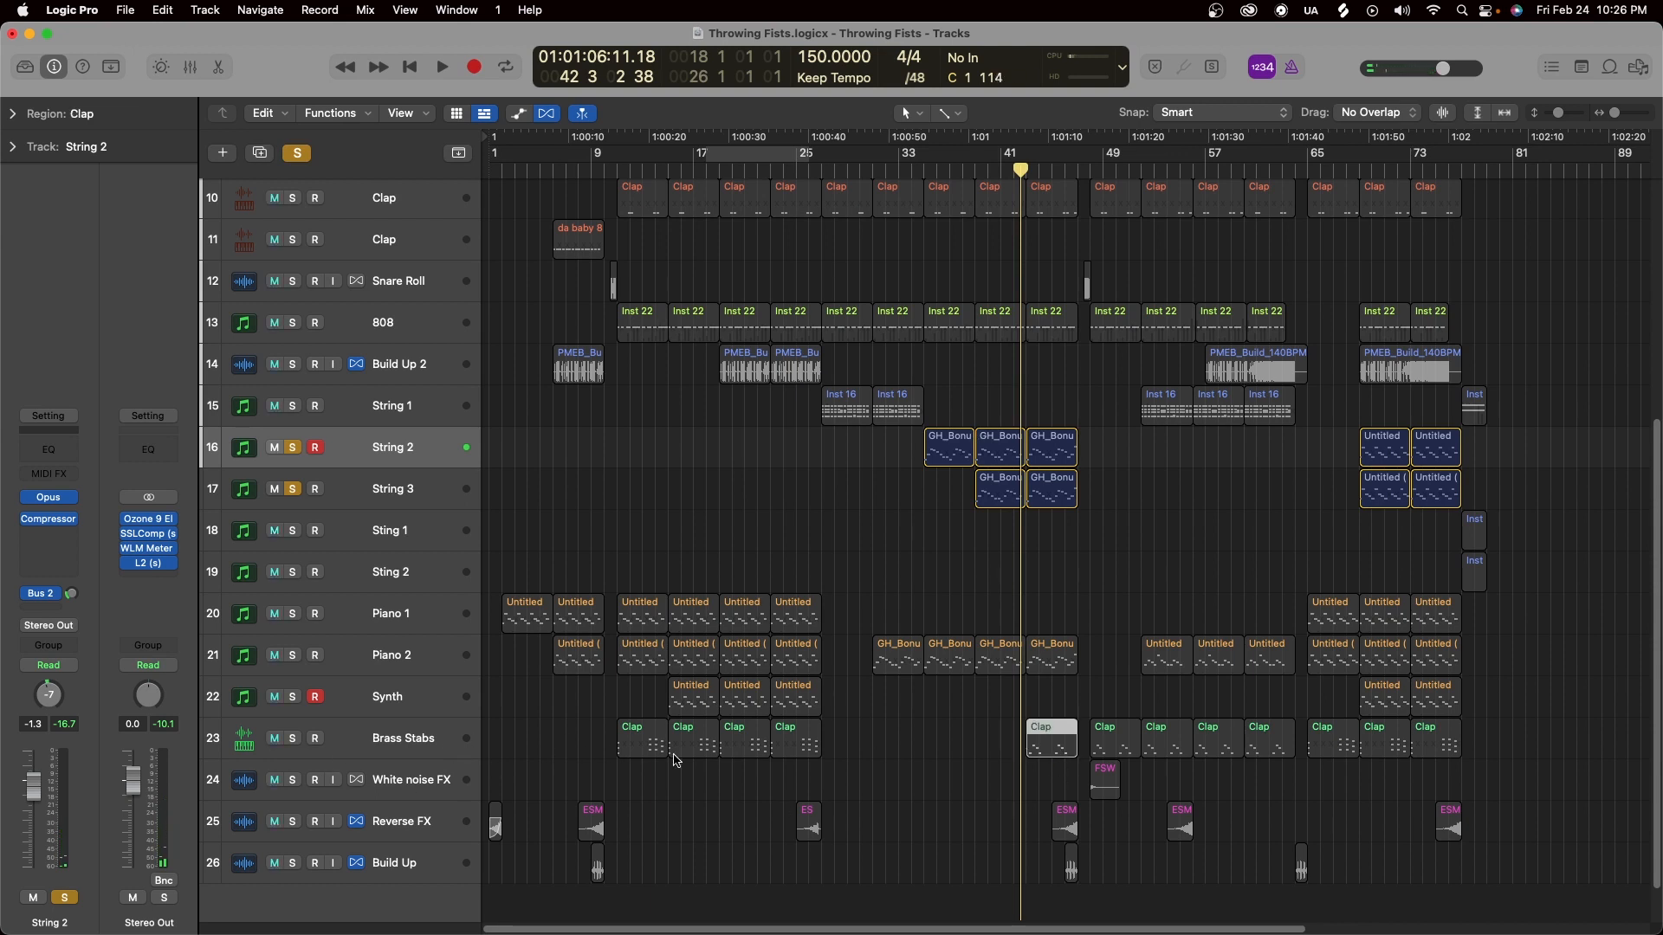
left_click(346, 737)
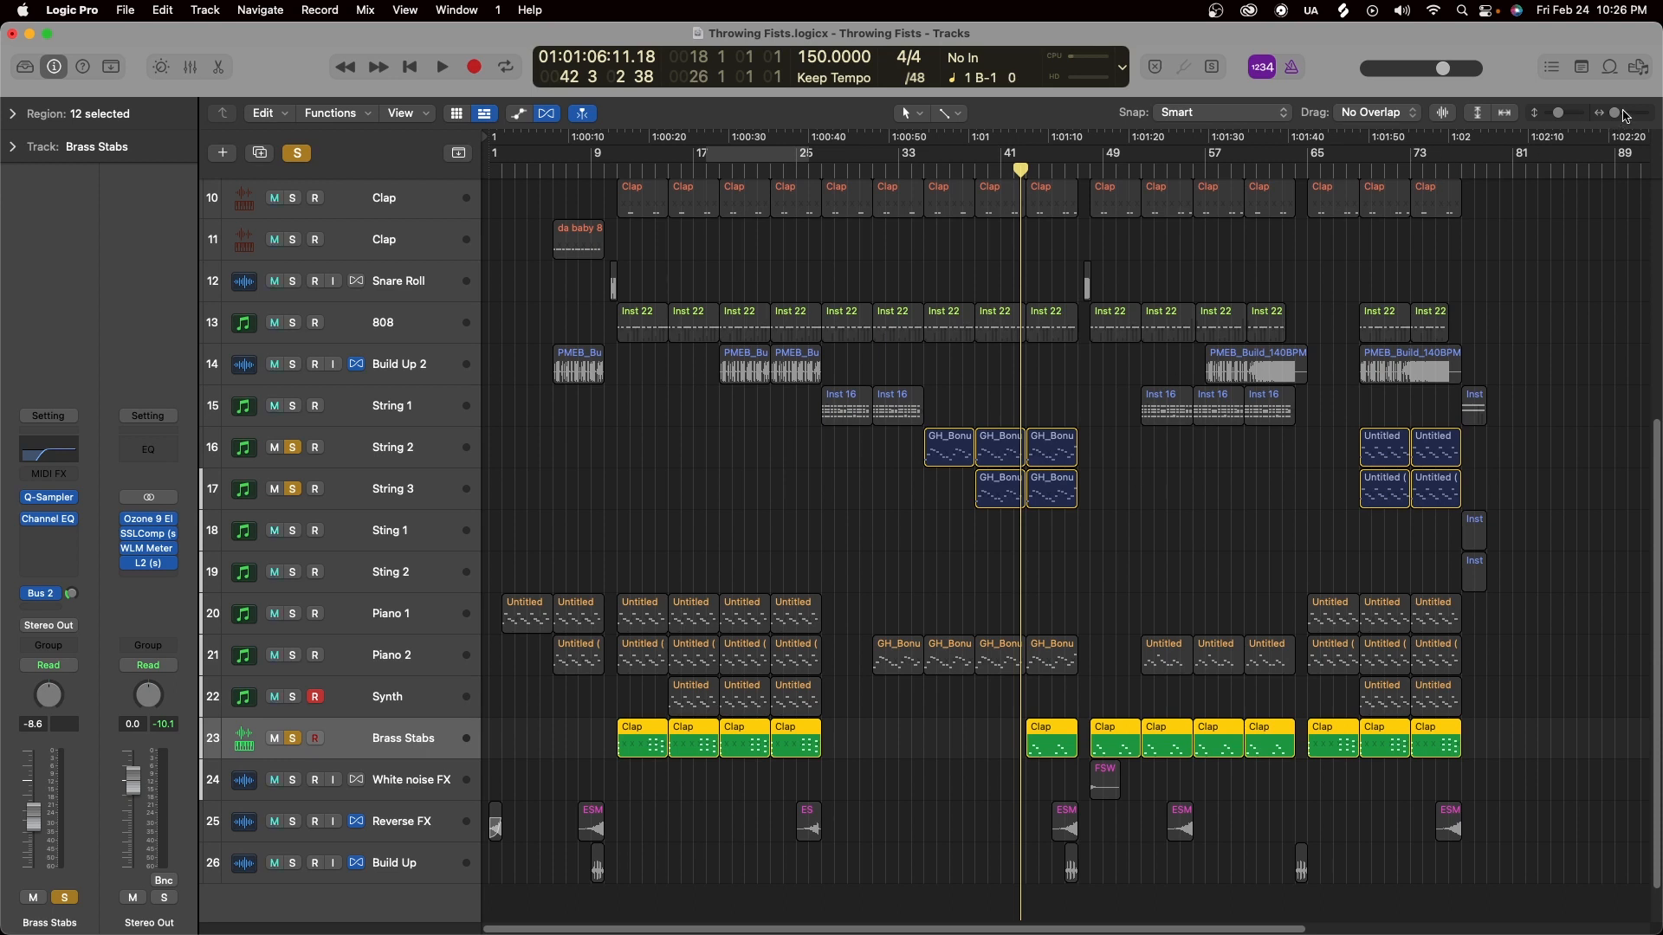
left_click_drag(1616, 114, 1615, 115)
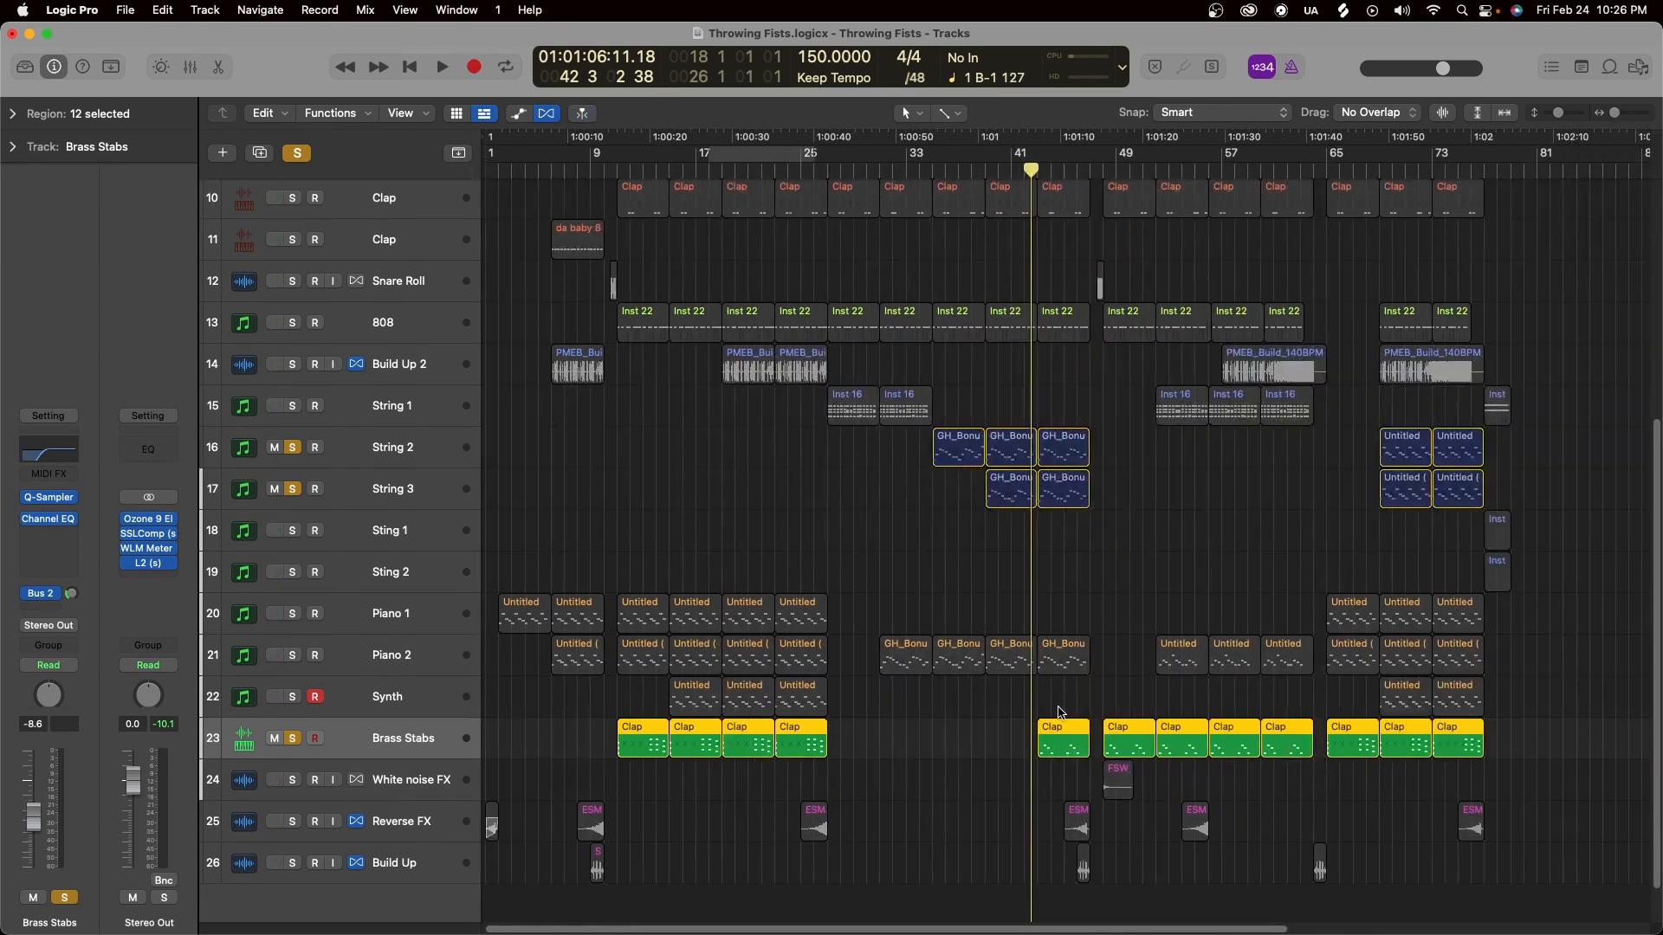
mouse_move(1036, 168)
left_mouse_down()
mouse_move(1005, 173)
mouse_move(1036, 192)
left_mouse_up()
key("space")
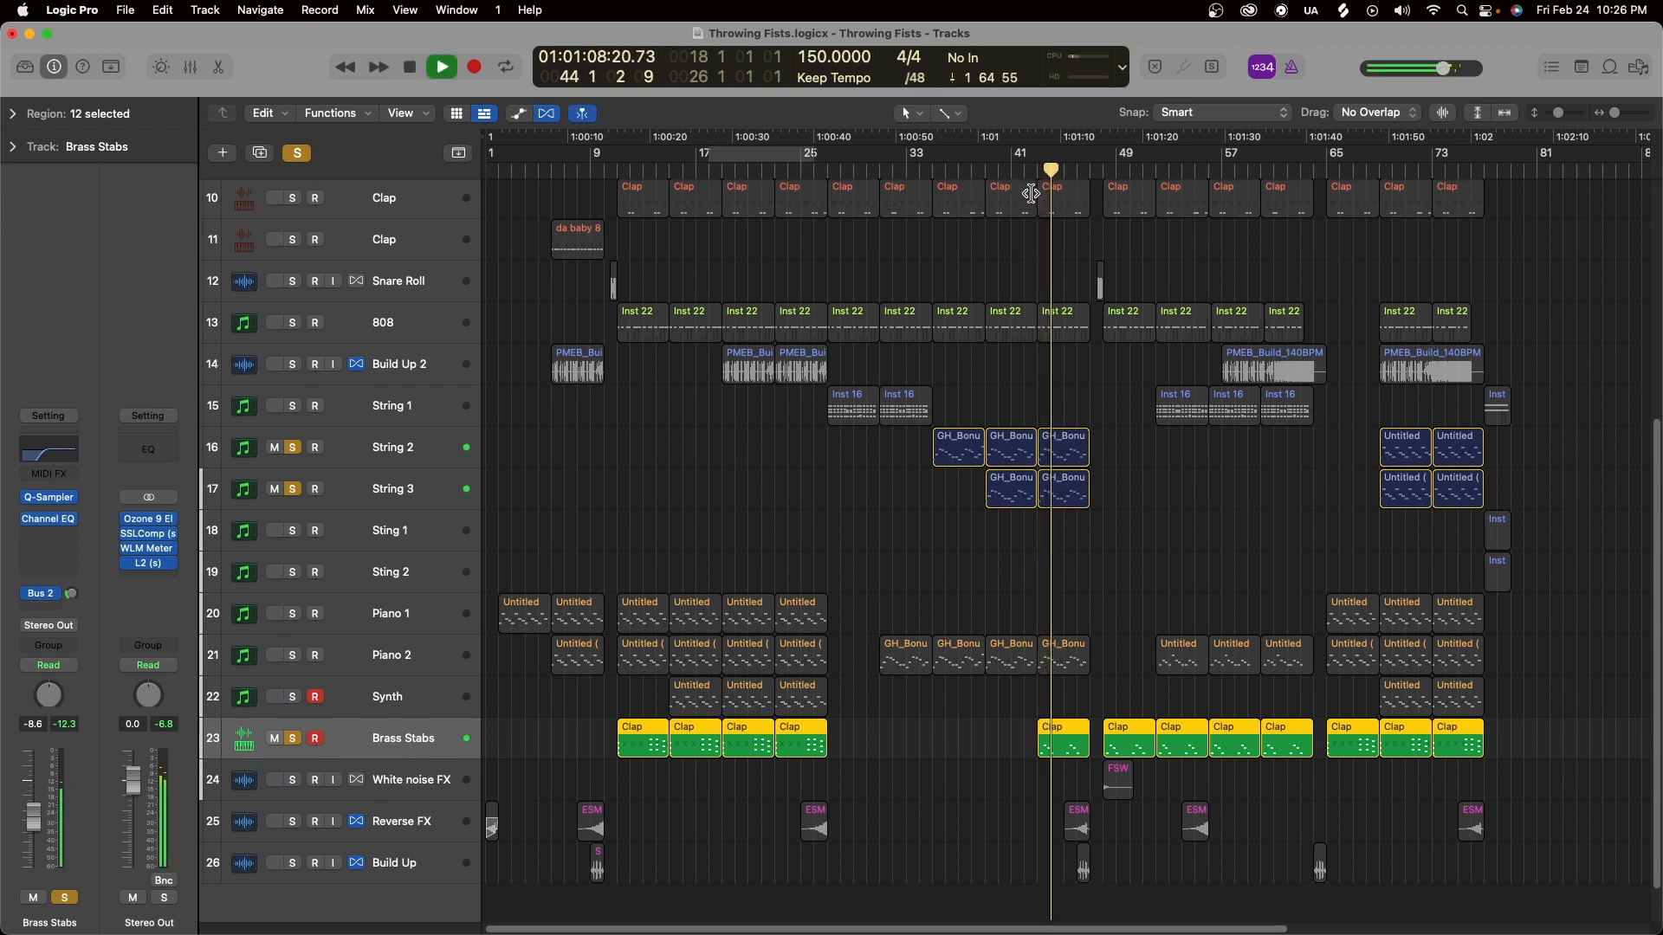
key("space")
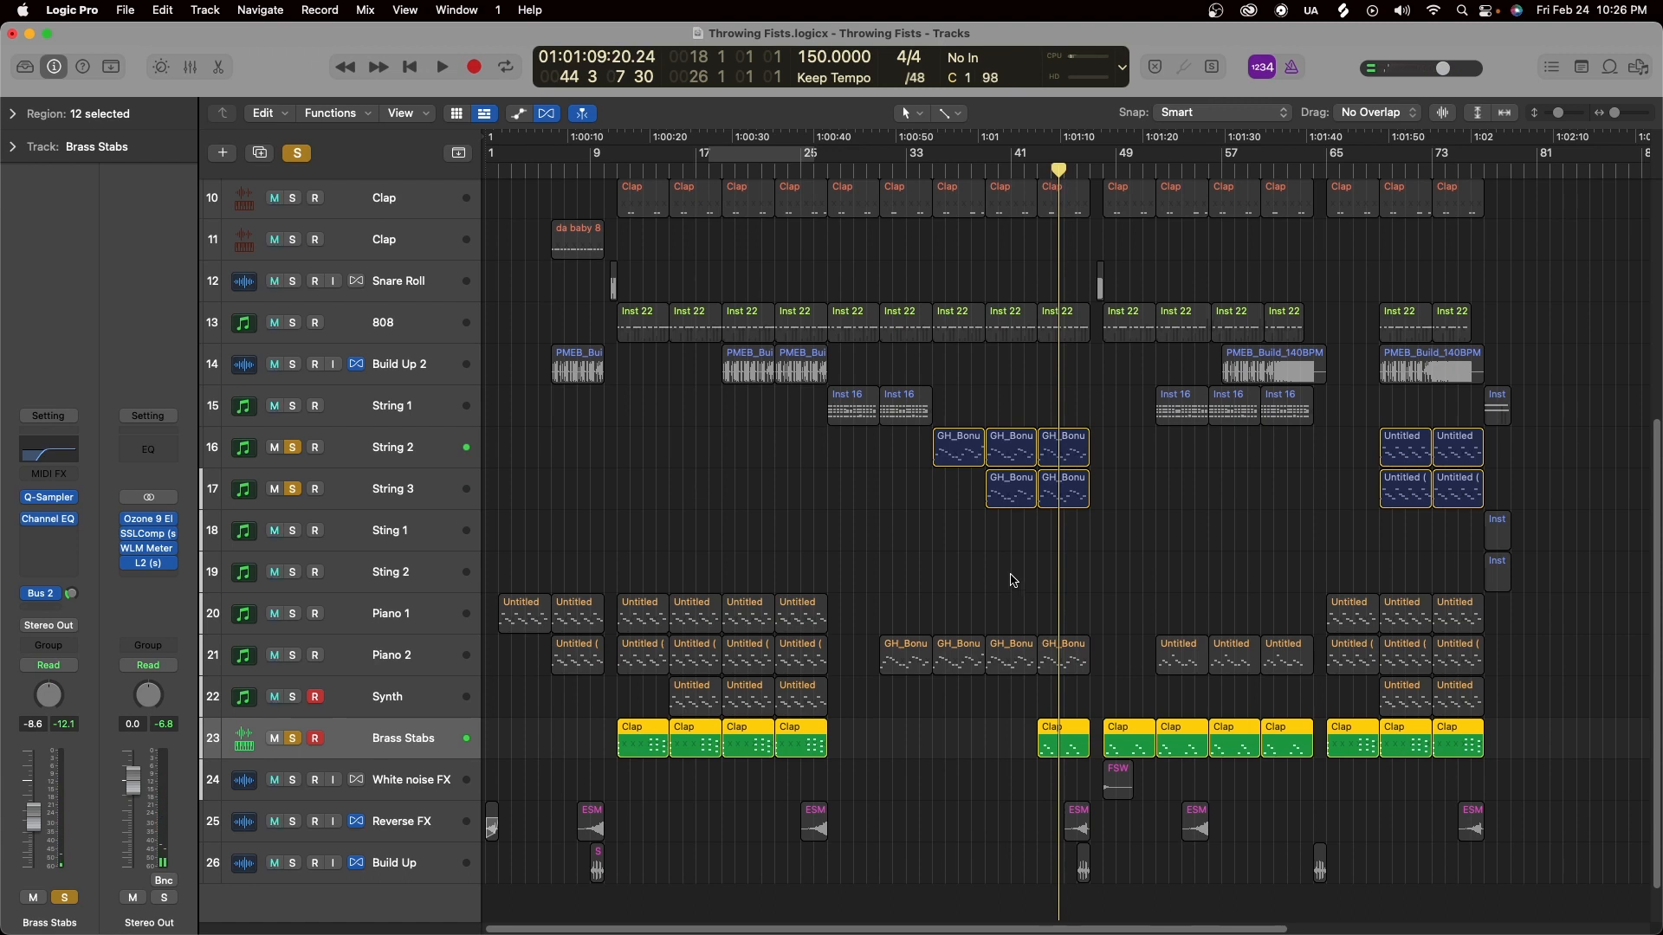
Clear the region selection and replay the soloed String 2, String 3 and Brass Stabs from bar 43 to bar 47.
left_click_drag(1614, 113, 1616, 114)
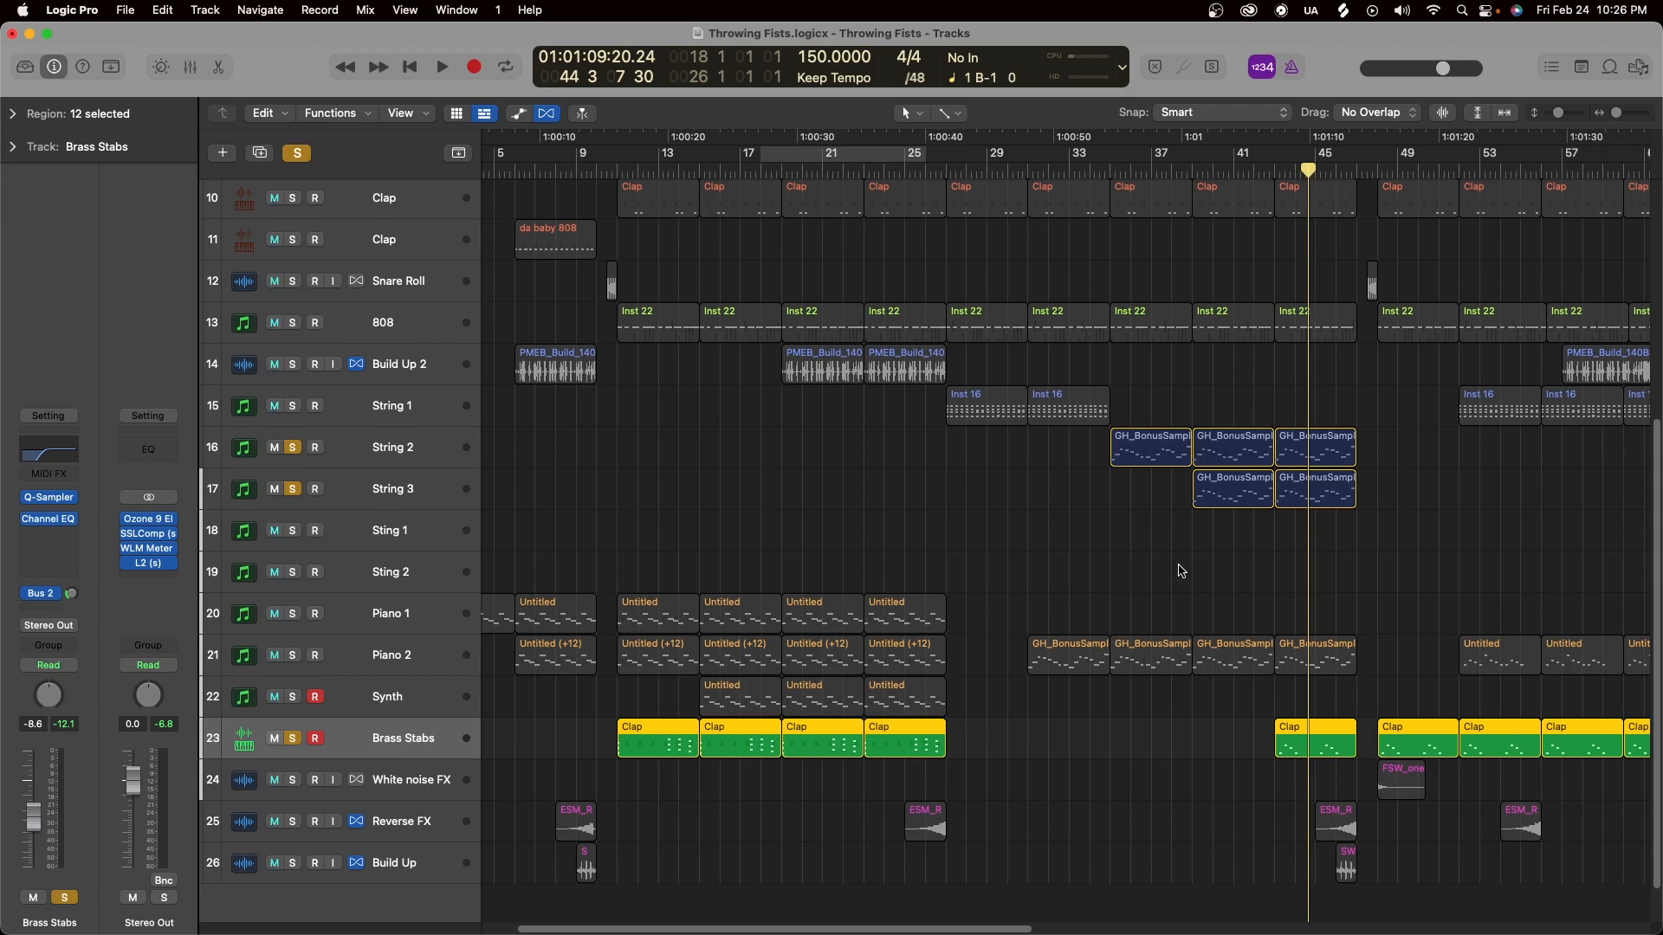
left_click(1221, 598)
left_click_drag(1309, 169, 1274, 170)
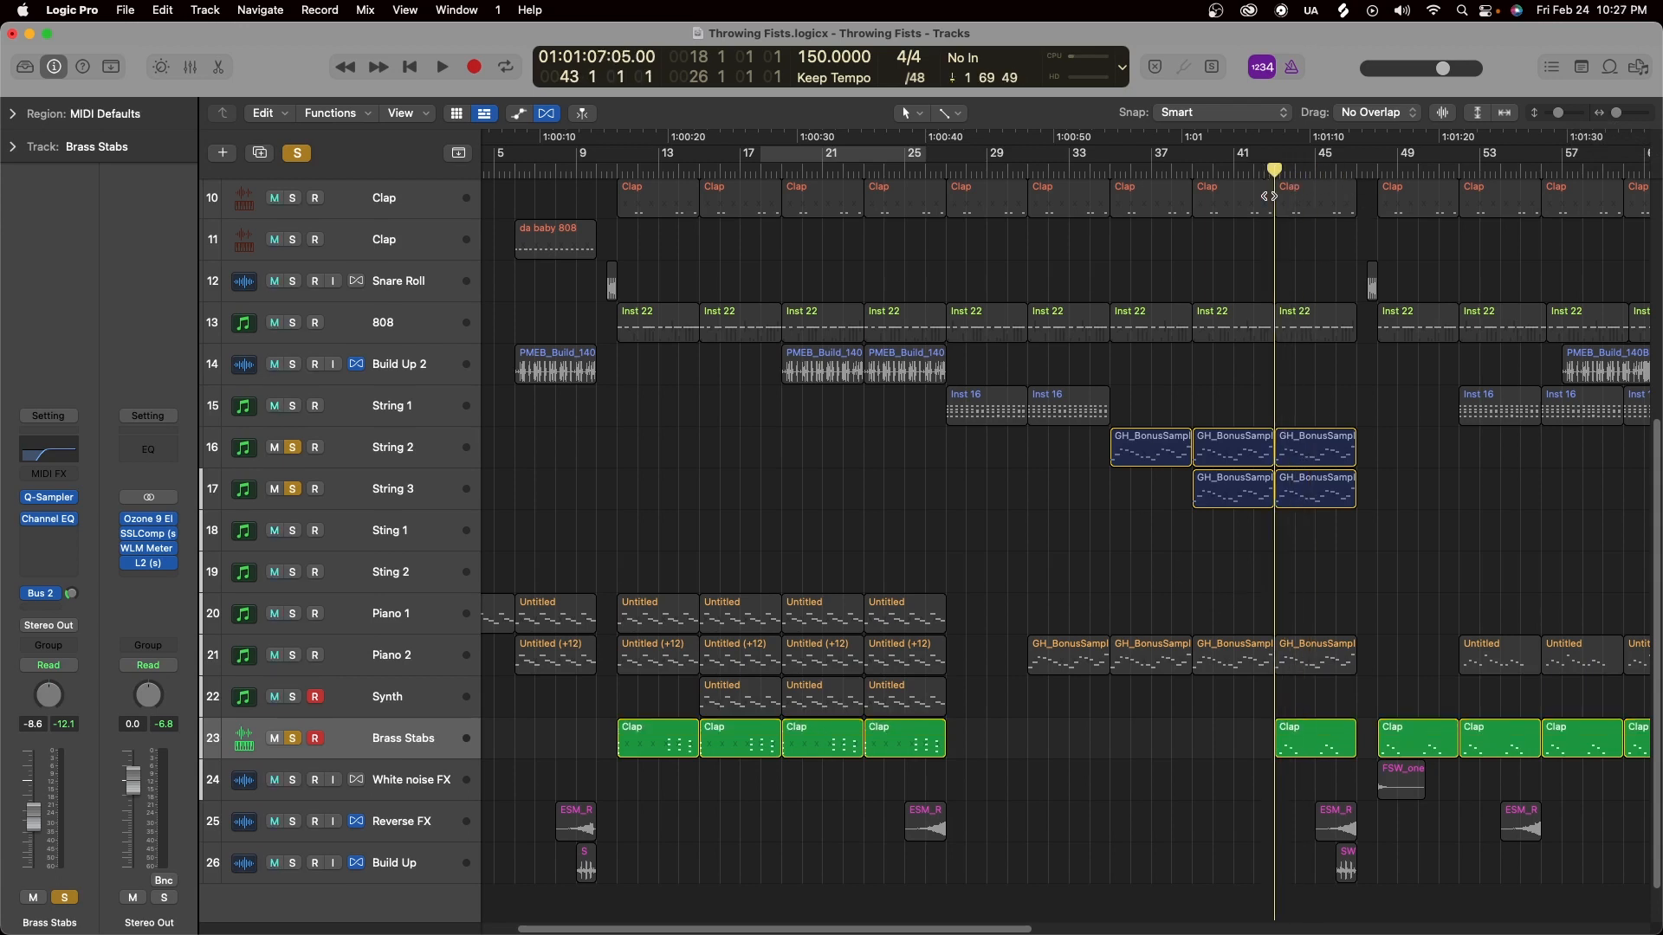
key("space")
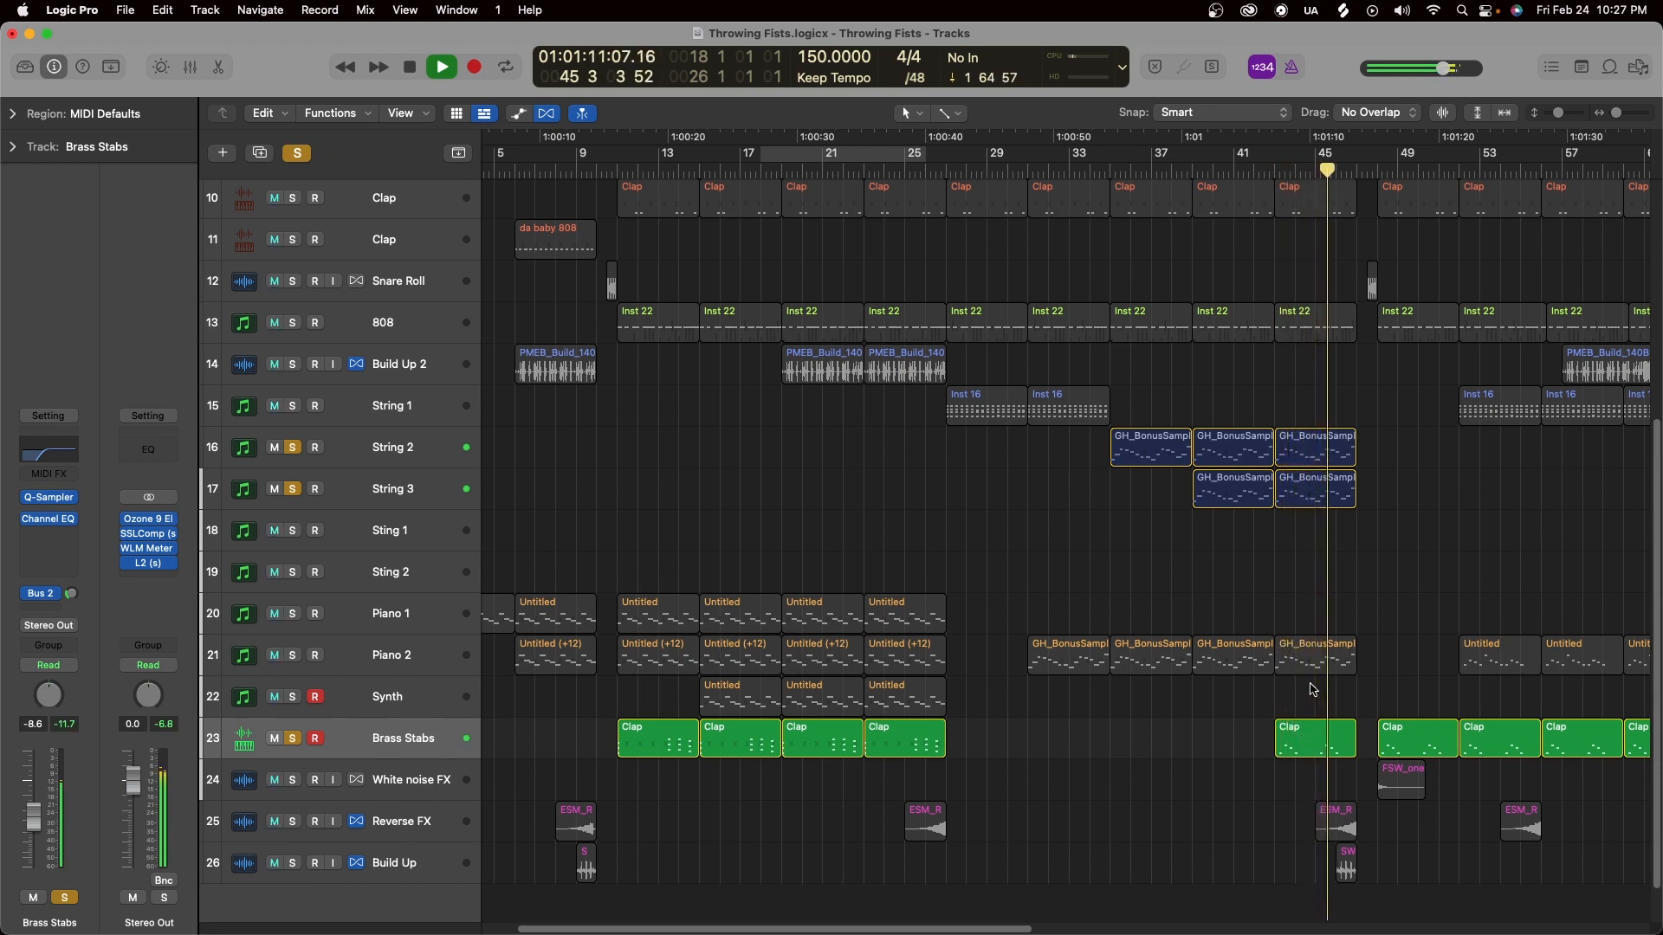
key("space")
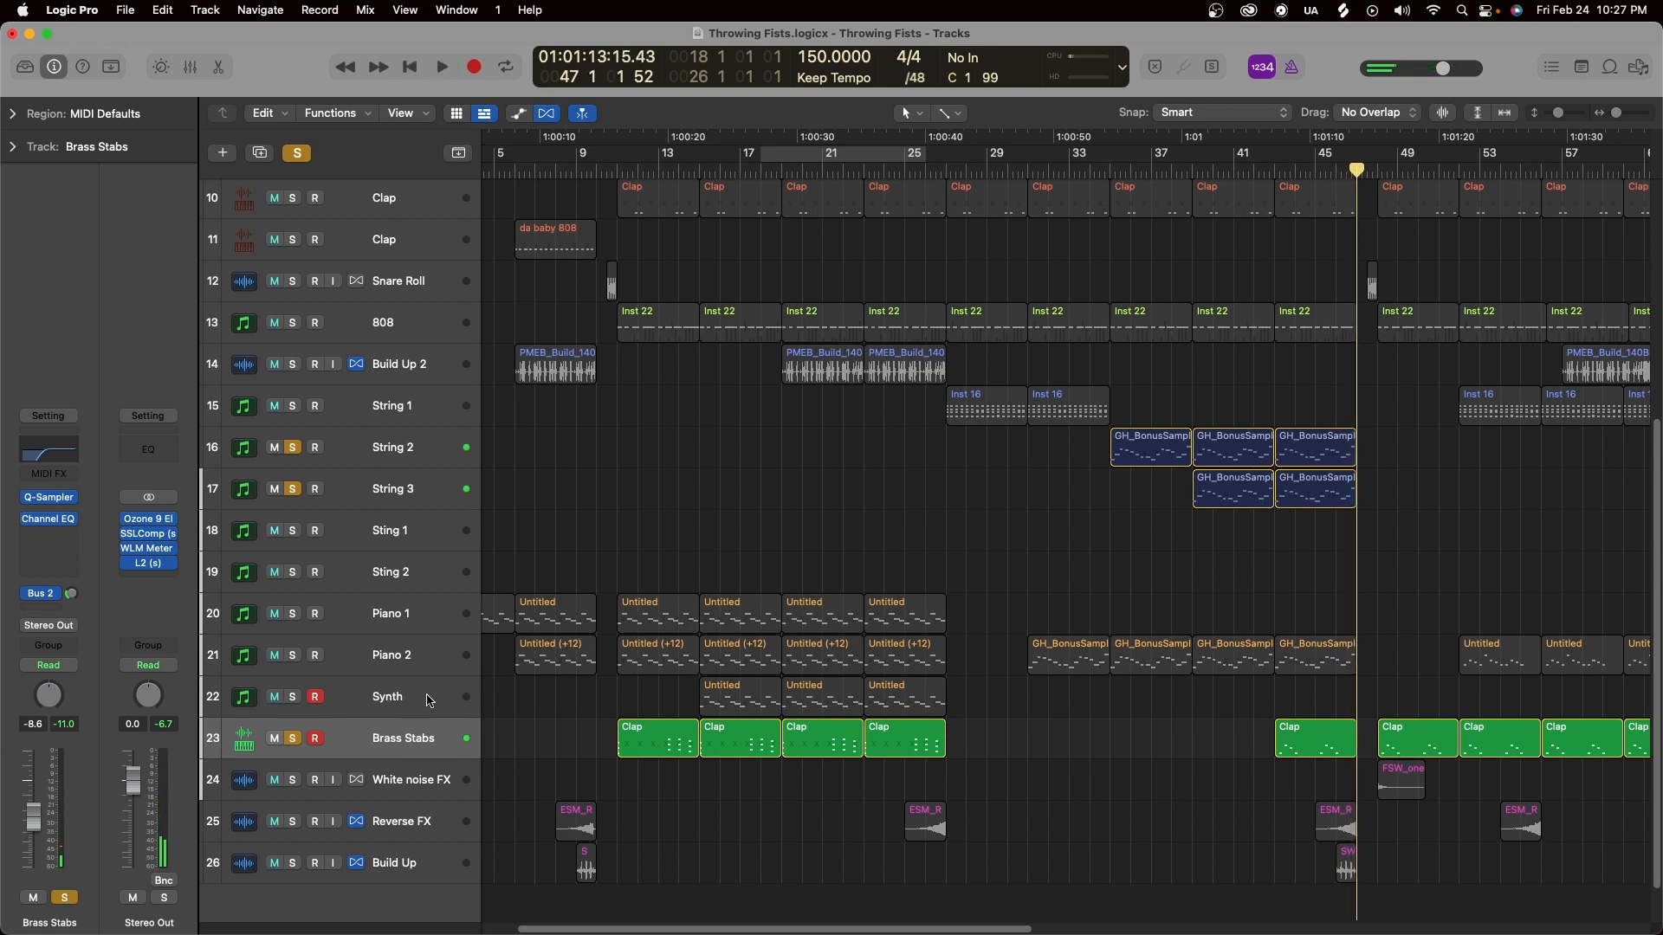
Add Piano 2 to the soloed tracks, play from bar 31 through bar 46, and clear all solos.
left_click(292, 657)
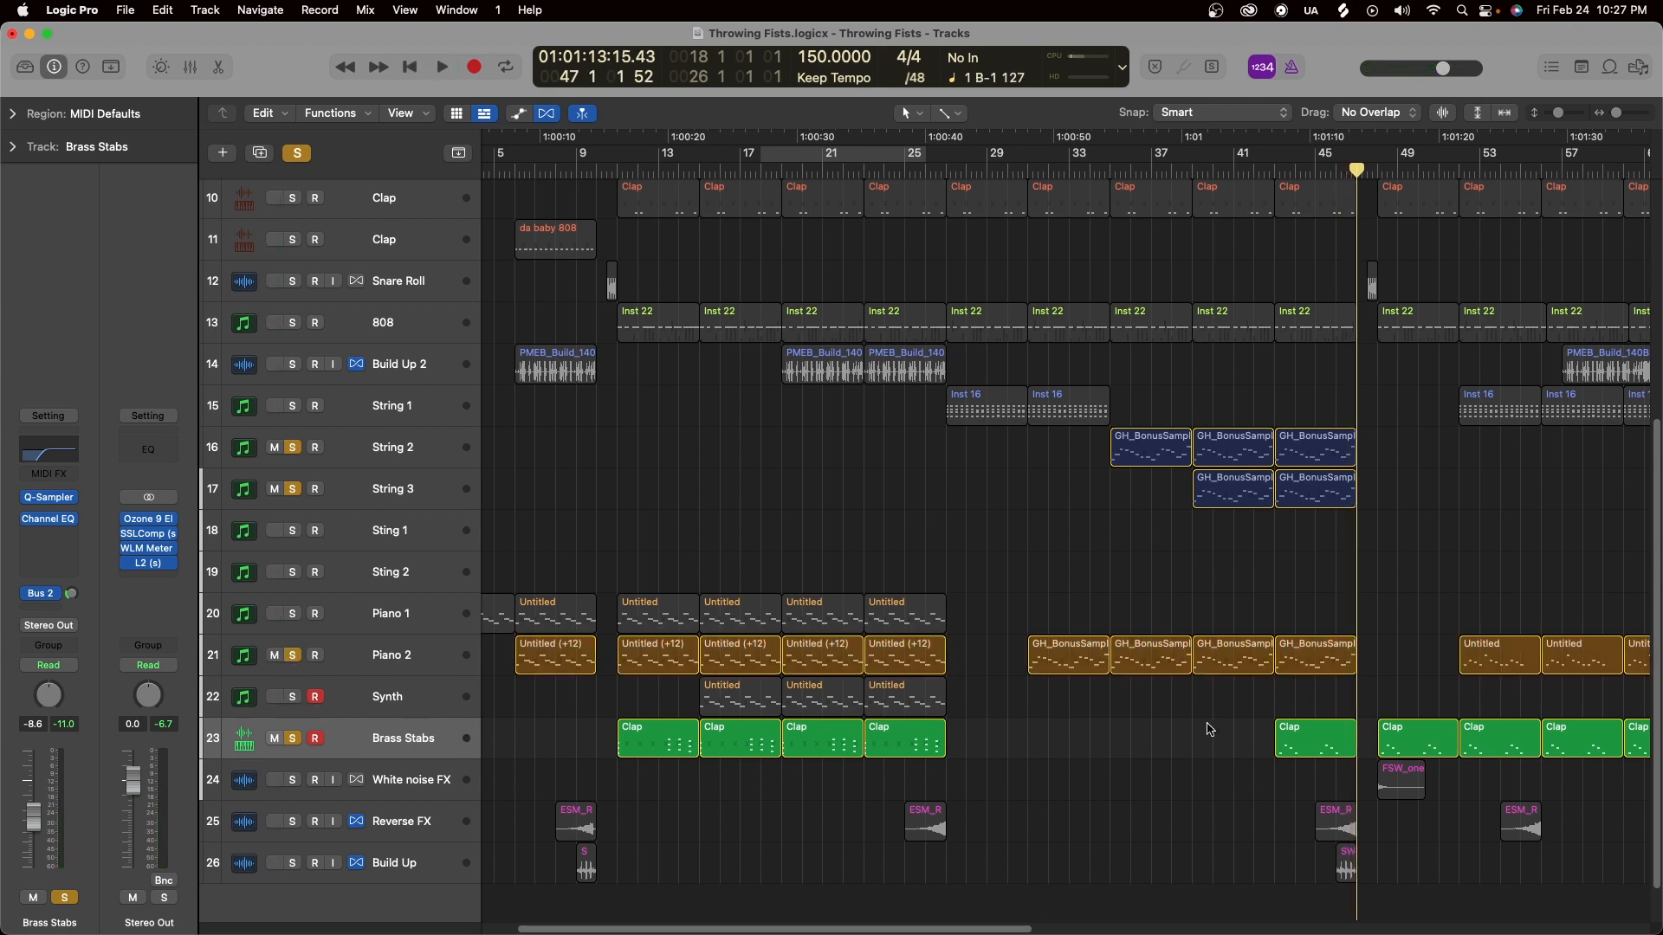
left_click(1030, 162)
key("space")
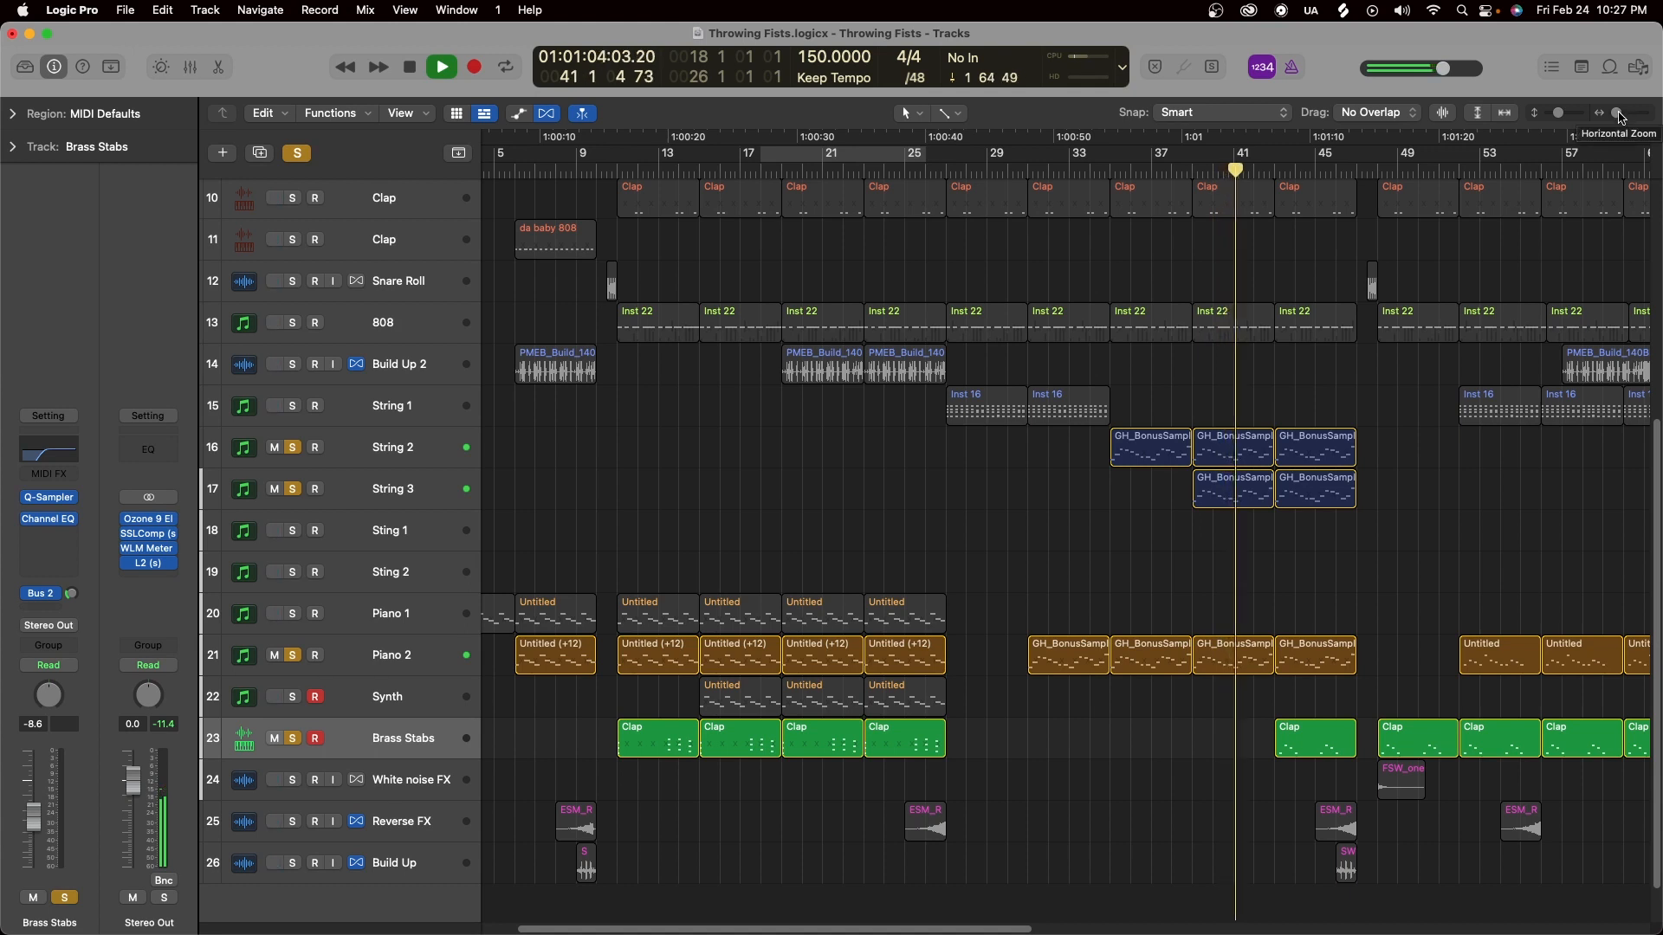
left_click_drag(1619, 114, 1617, 115)
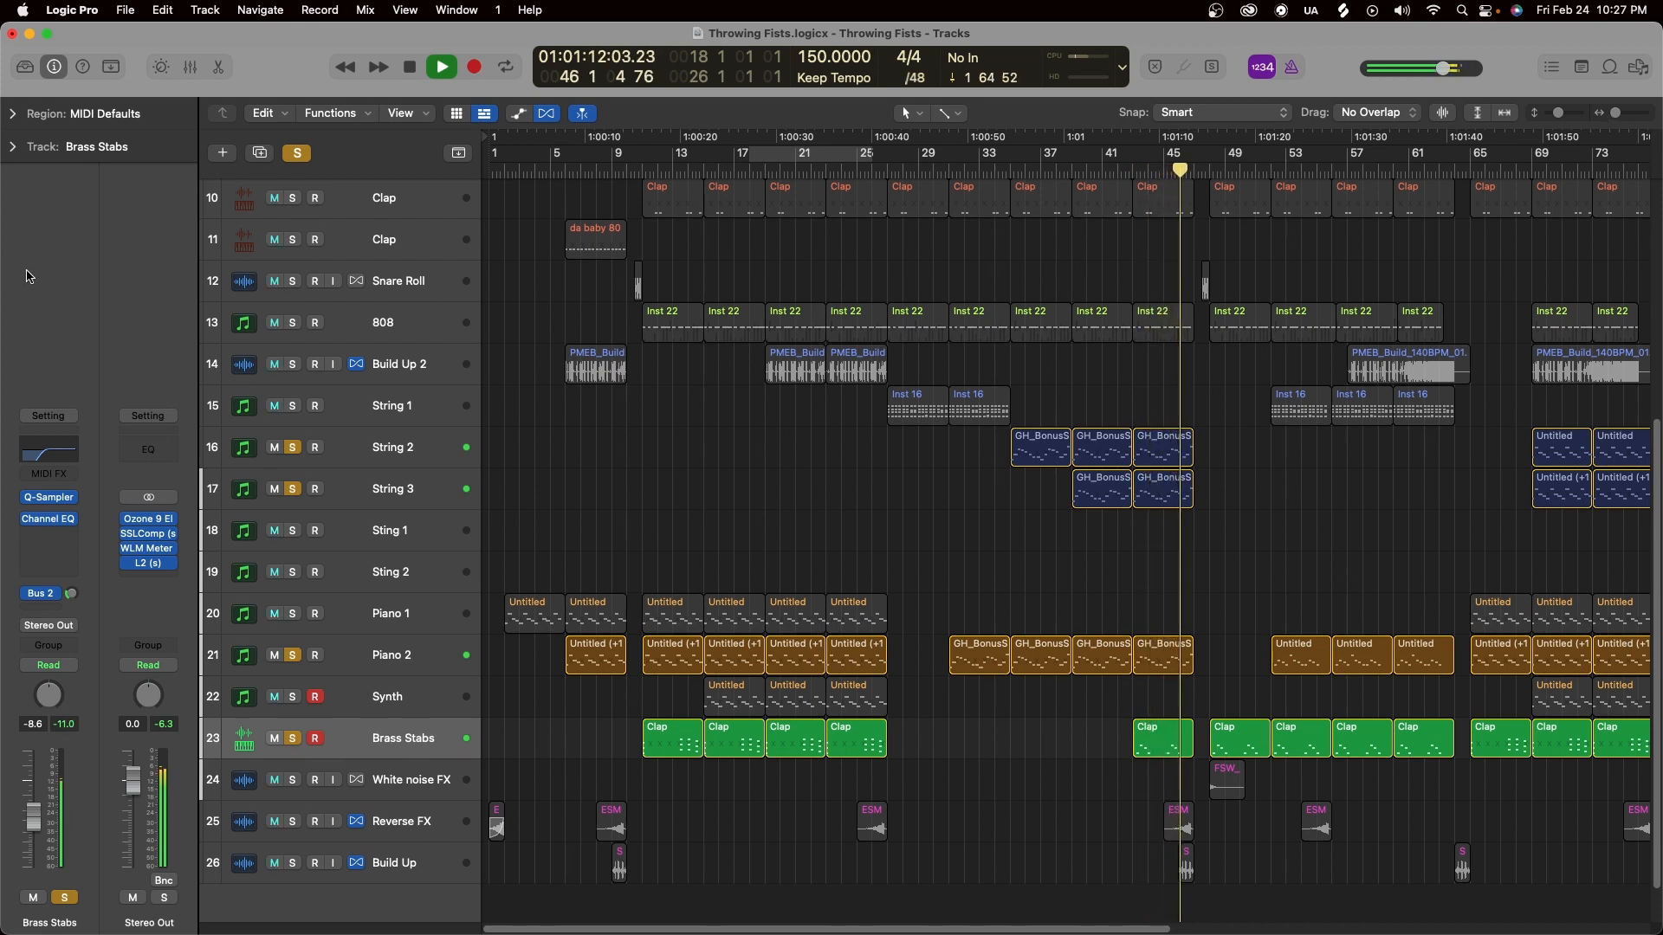
key("space")
left_click(297, 153)
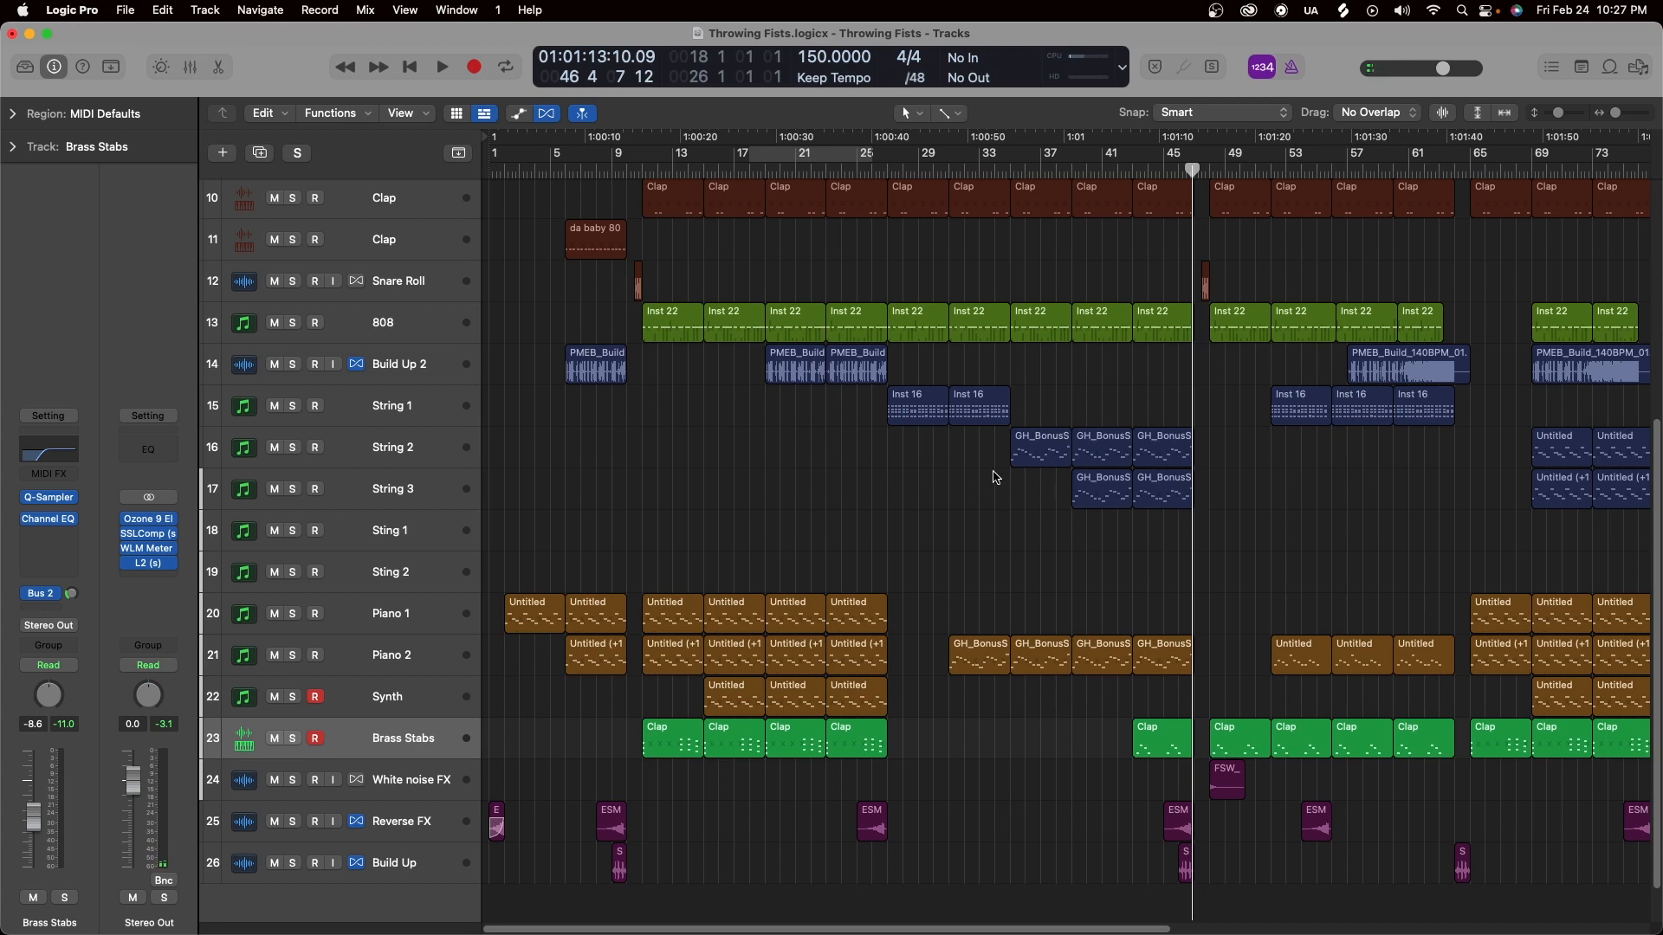
Copy the two String 1 regions between bars 27 and 35 to bar 35, and add another copy at bar 43.
left_click_drag(976, 500, 904, 423)
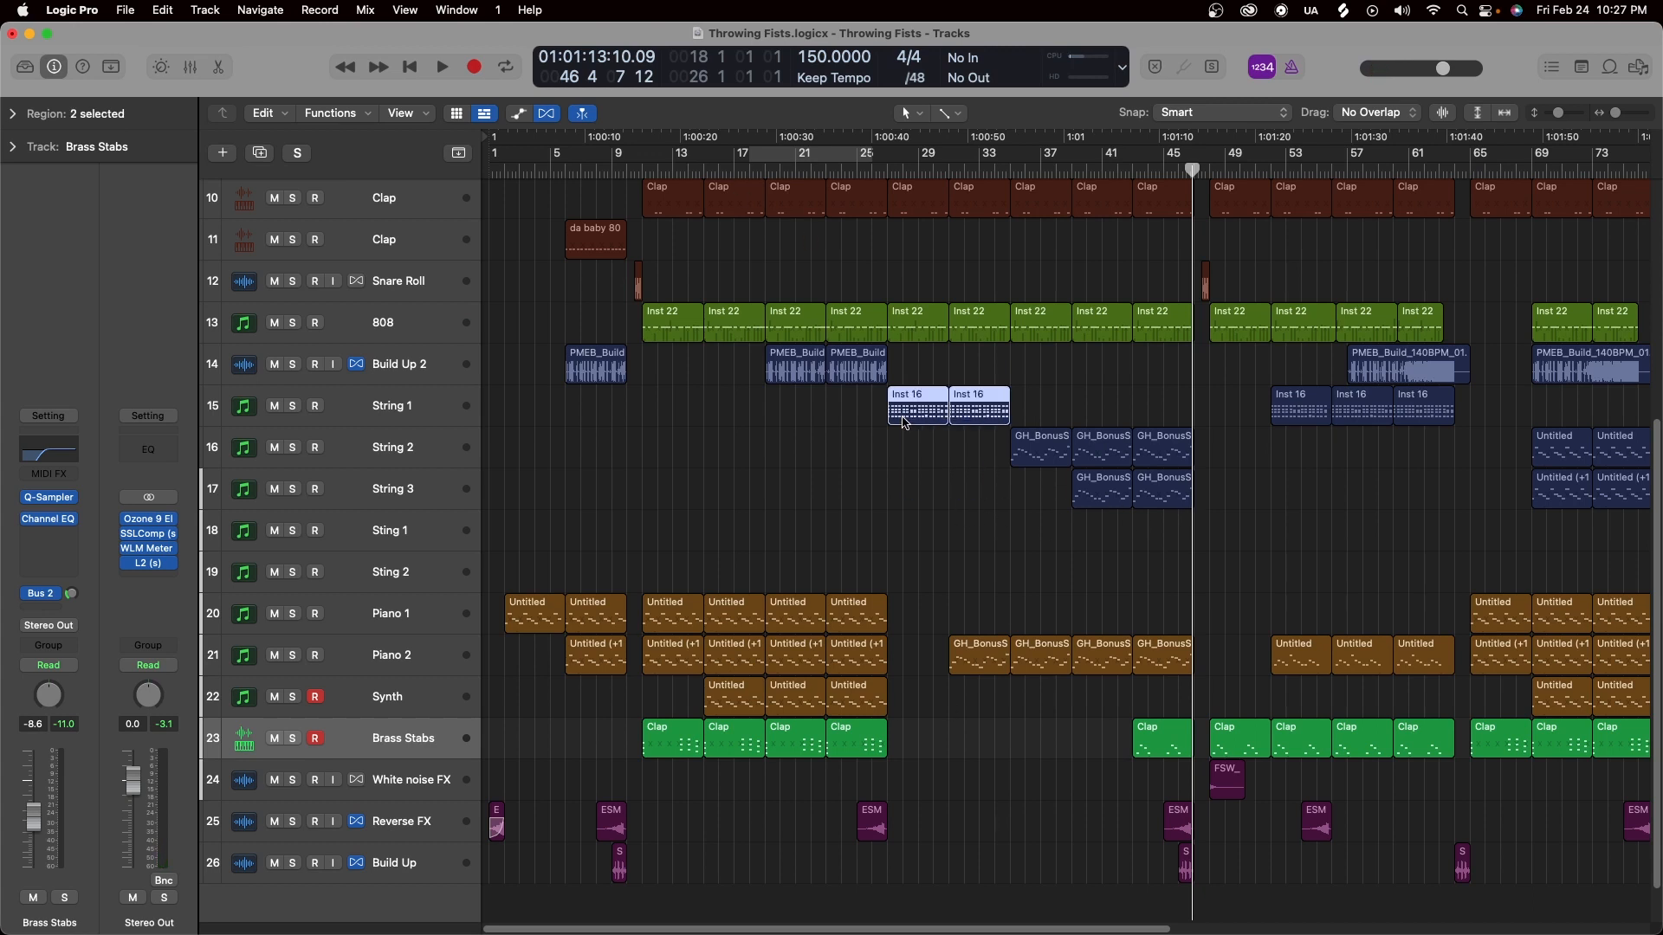
left_click_drag(1030, 395, 987, 407)
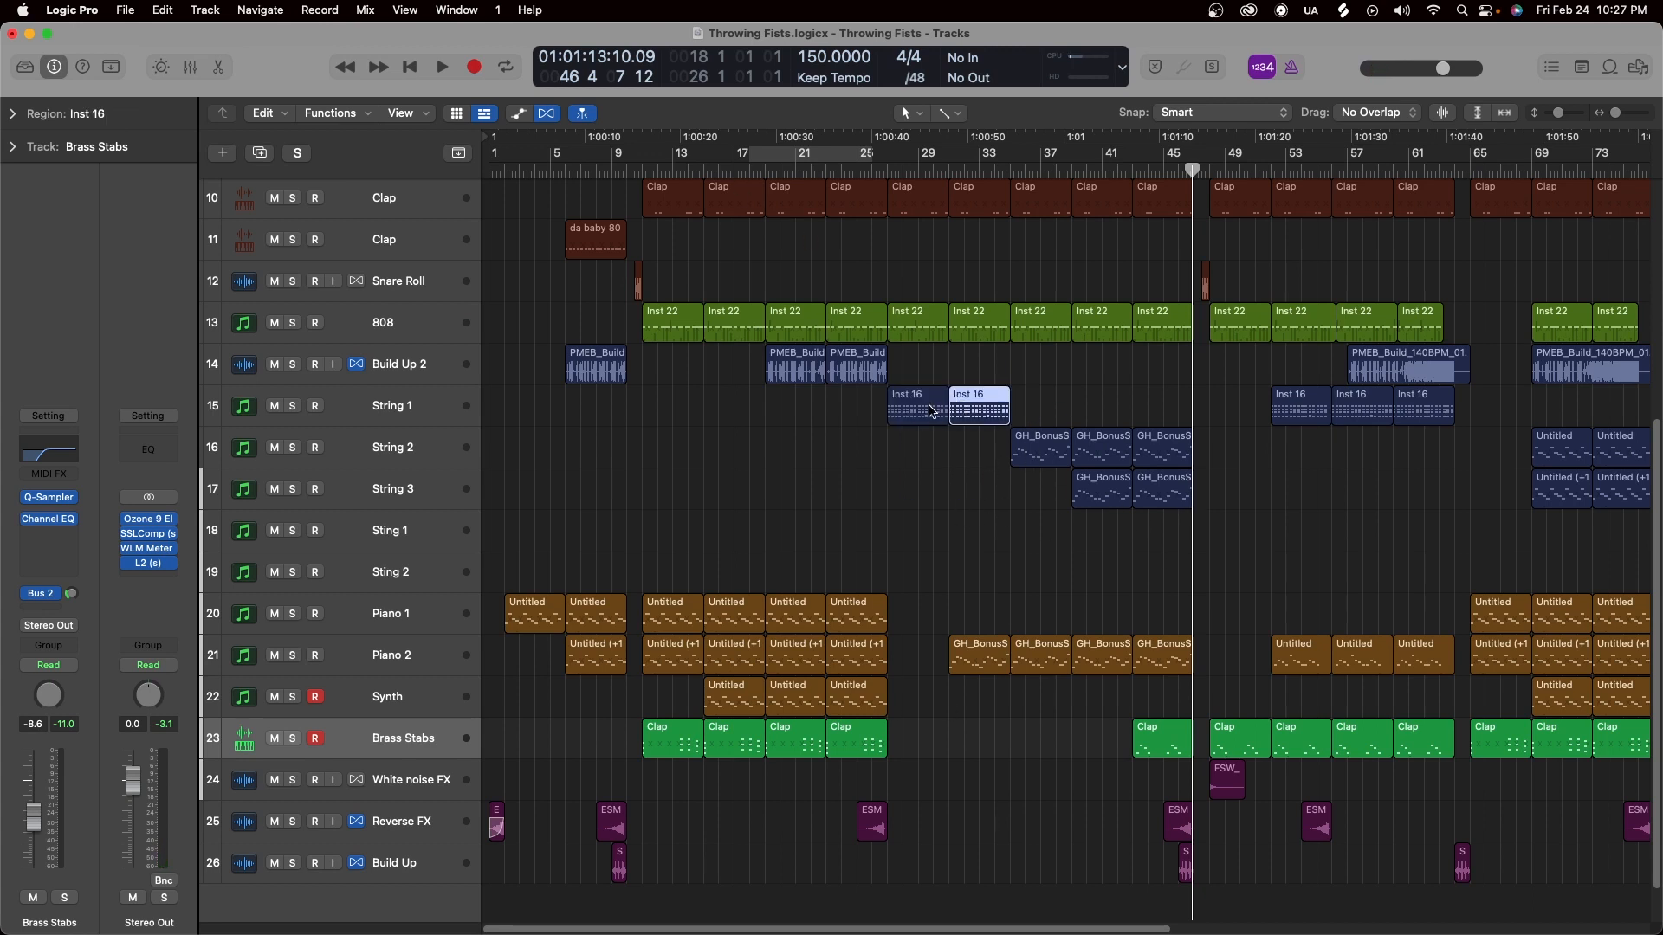
left_click_drag(1118, 409, 921, 407)
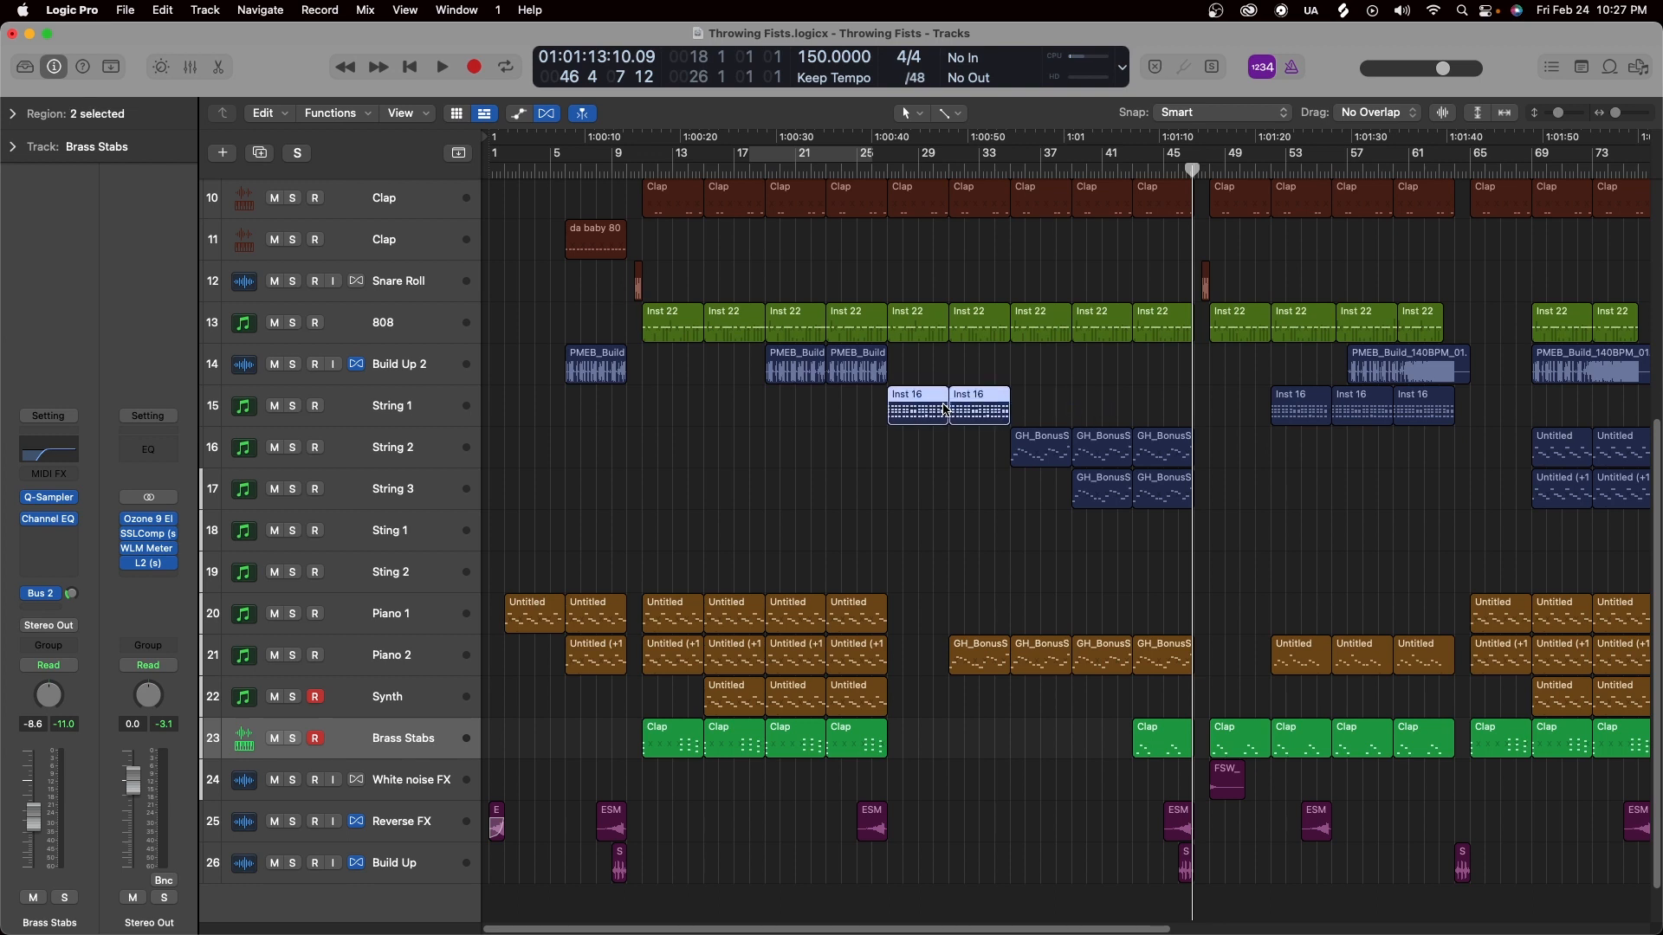
left_click_drag(948, 411, 1049, 414)
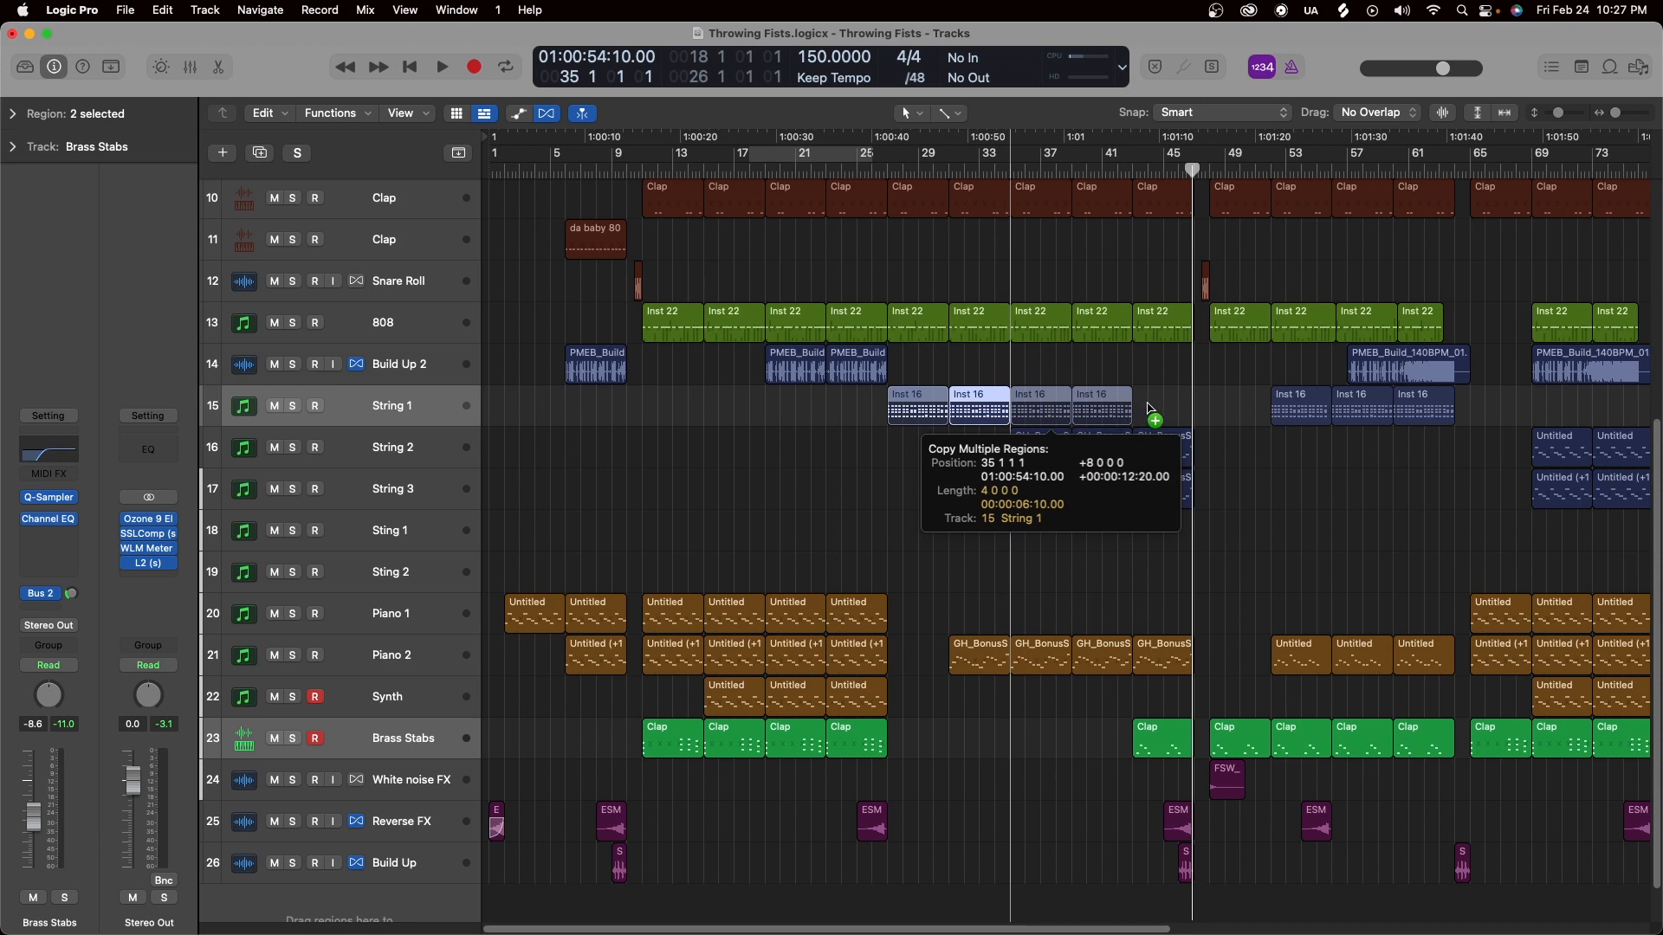
mouse_move(1165, 408)
left_mouse_down()
mouse_move(1120, 412)
mouse_move(1181, 411)
left_mouse_up()
Mute String 2, String 3 and Piano 2, and play the mix with the repeated String 1 from bar 27 to bar 35.
left_click(279, 453)
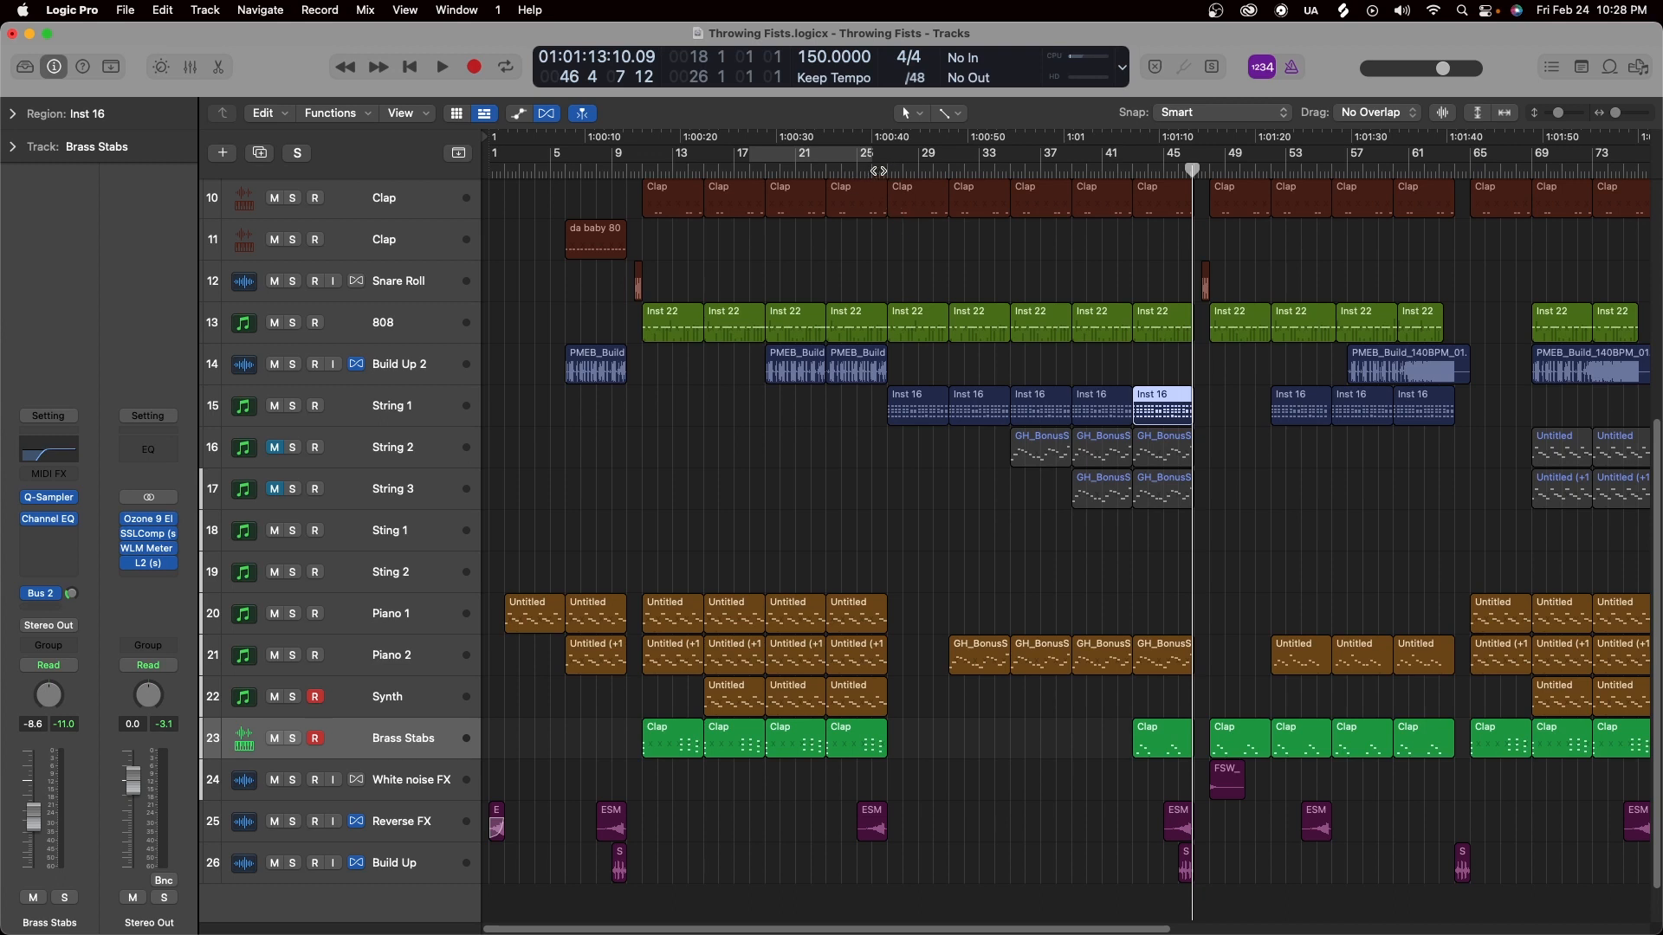
left_click(886, 171)
key("space")
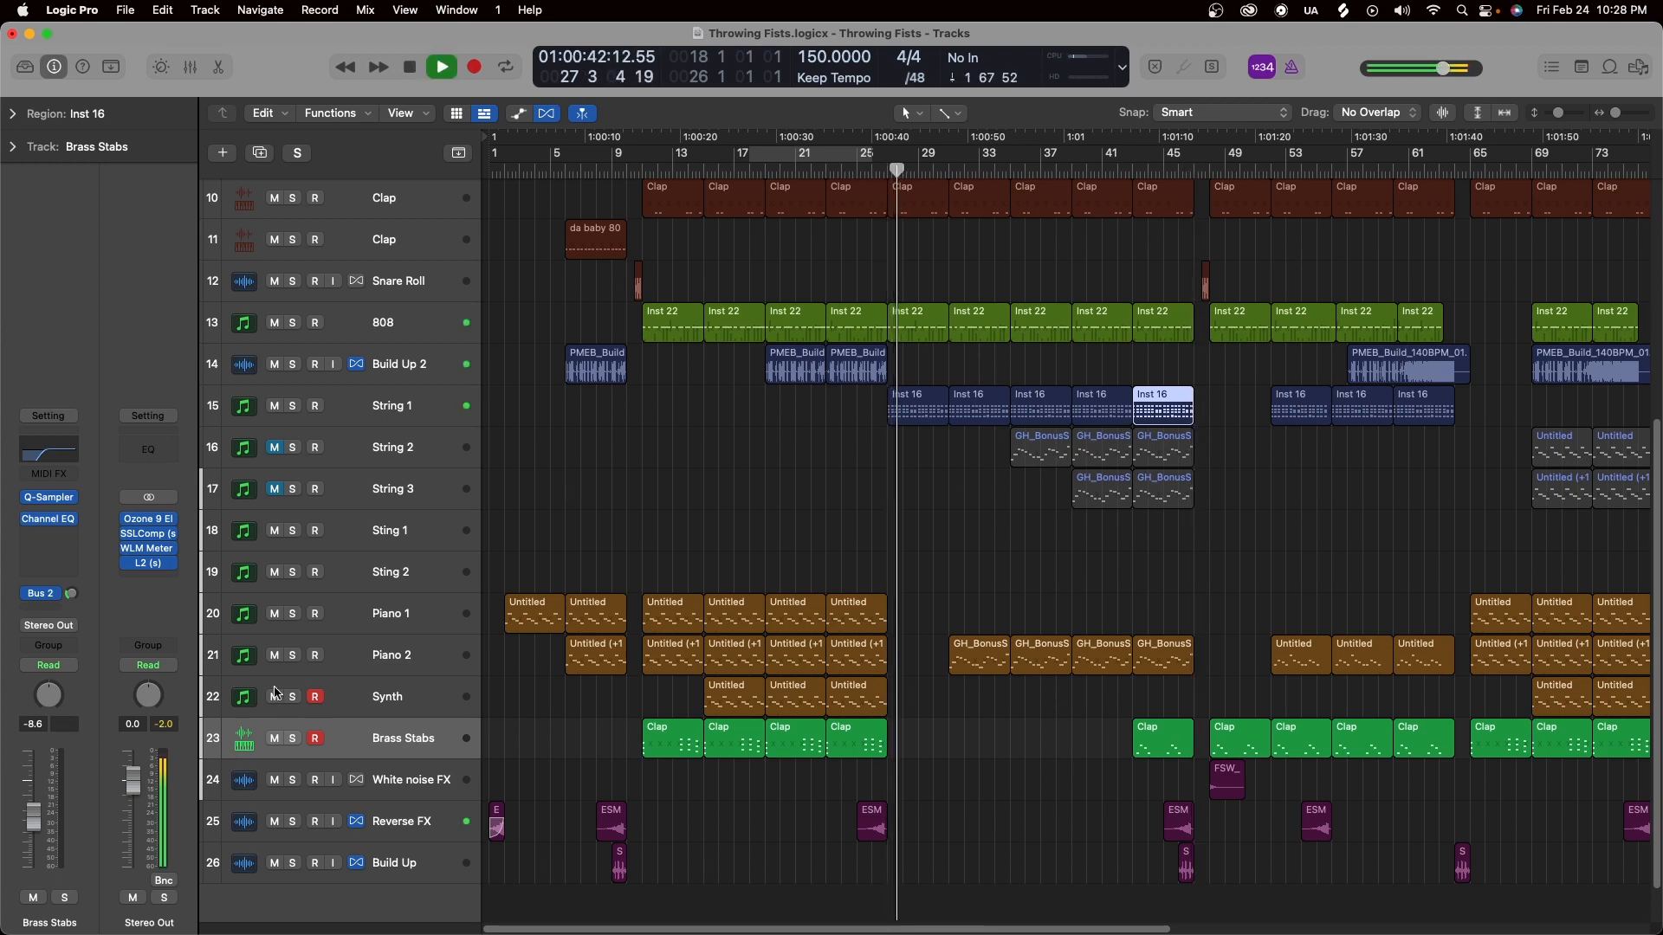
left_click(274, 656)
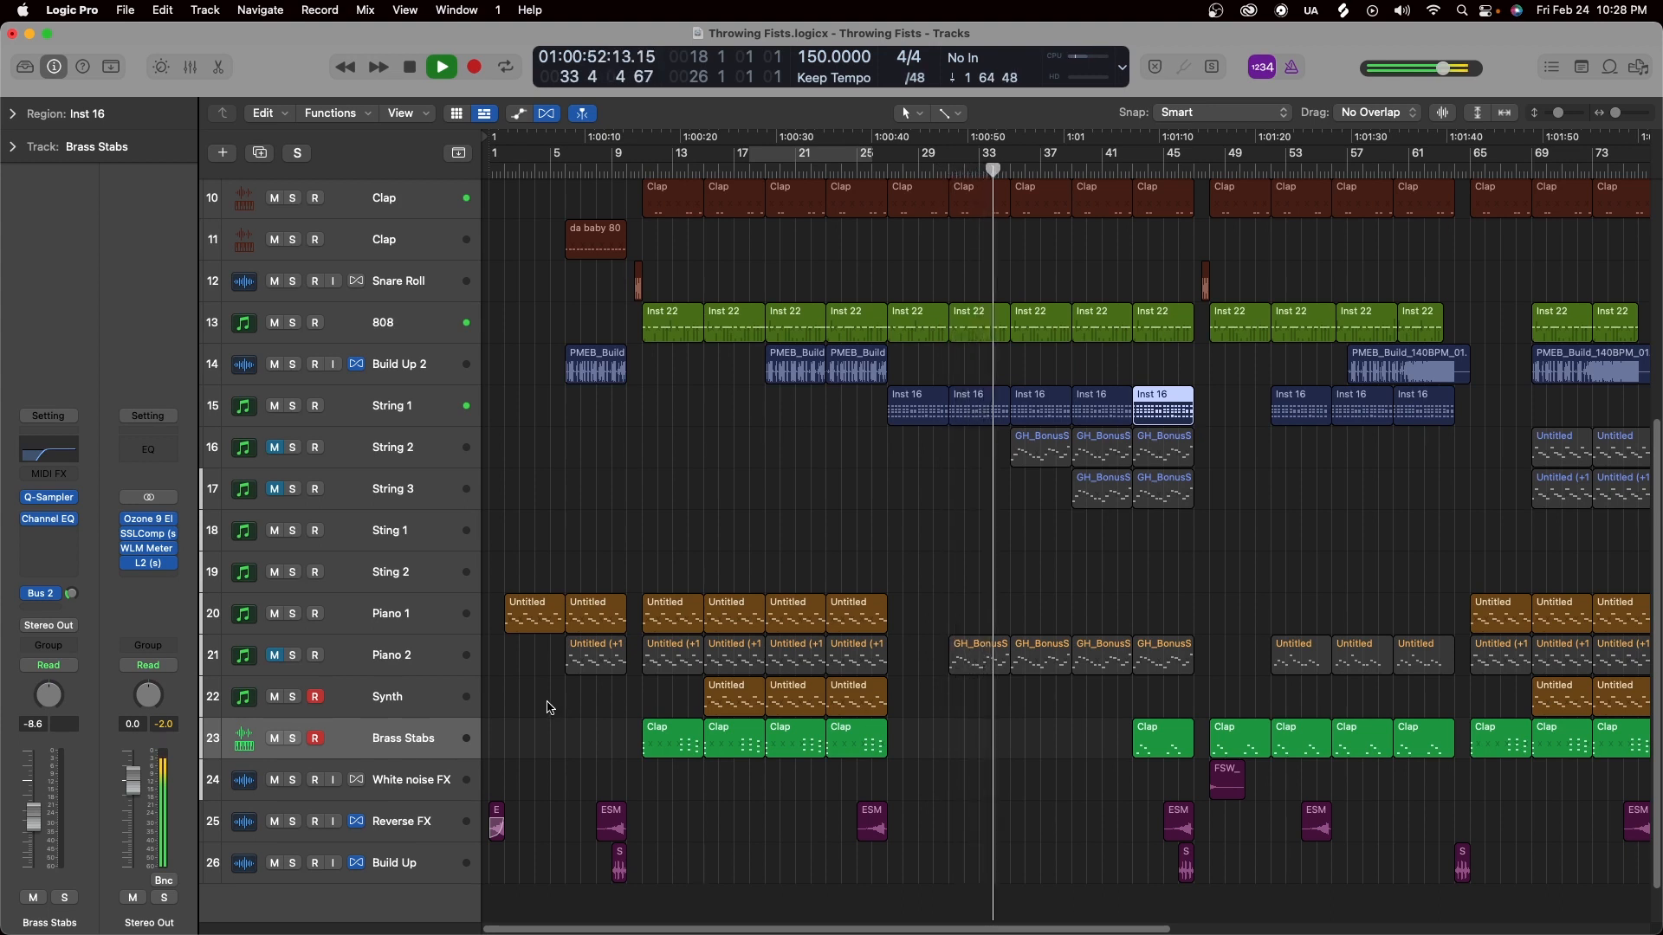
key("space")
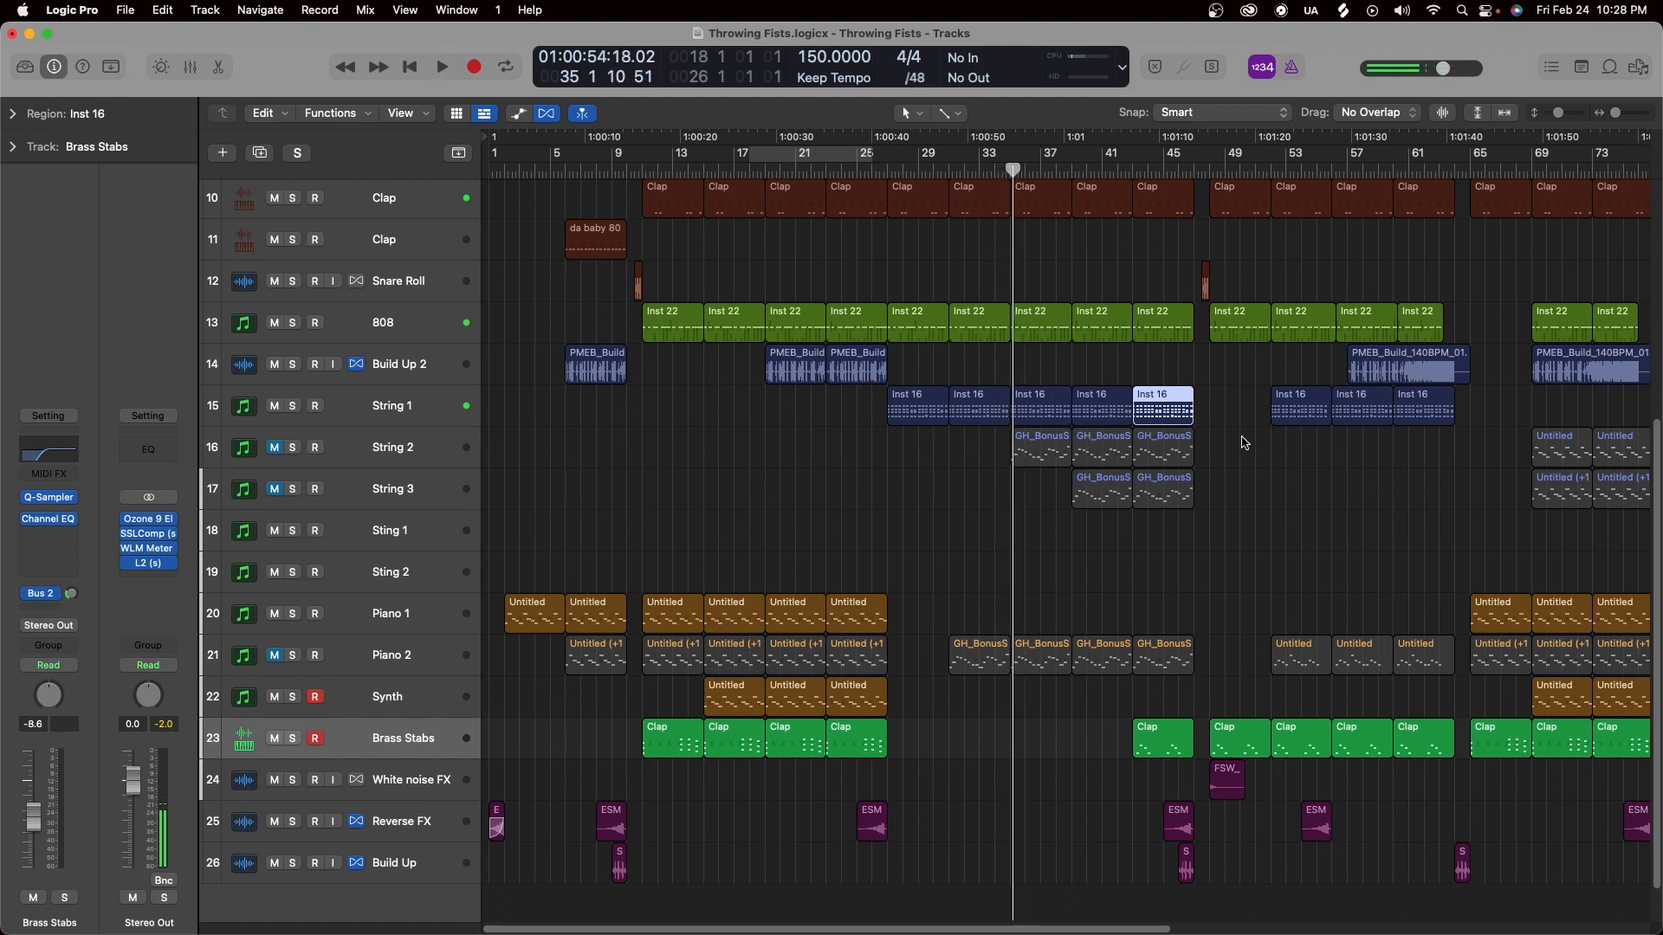
Undo the added String 1 copies after bar 35 and look over the restored track list.
key("super+z")
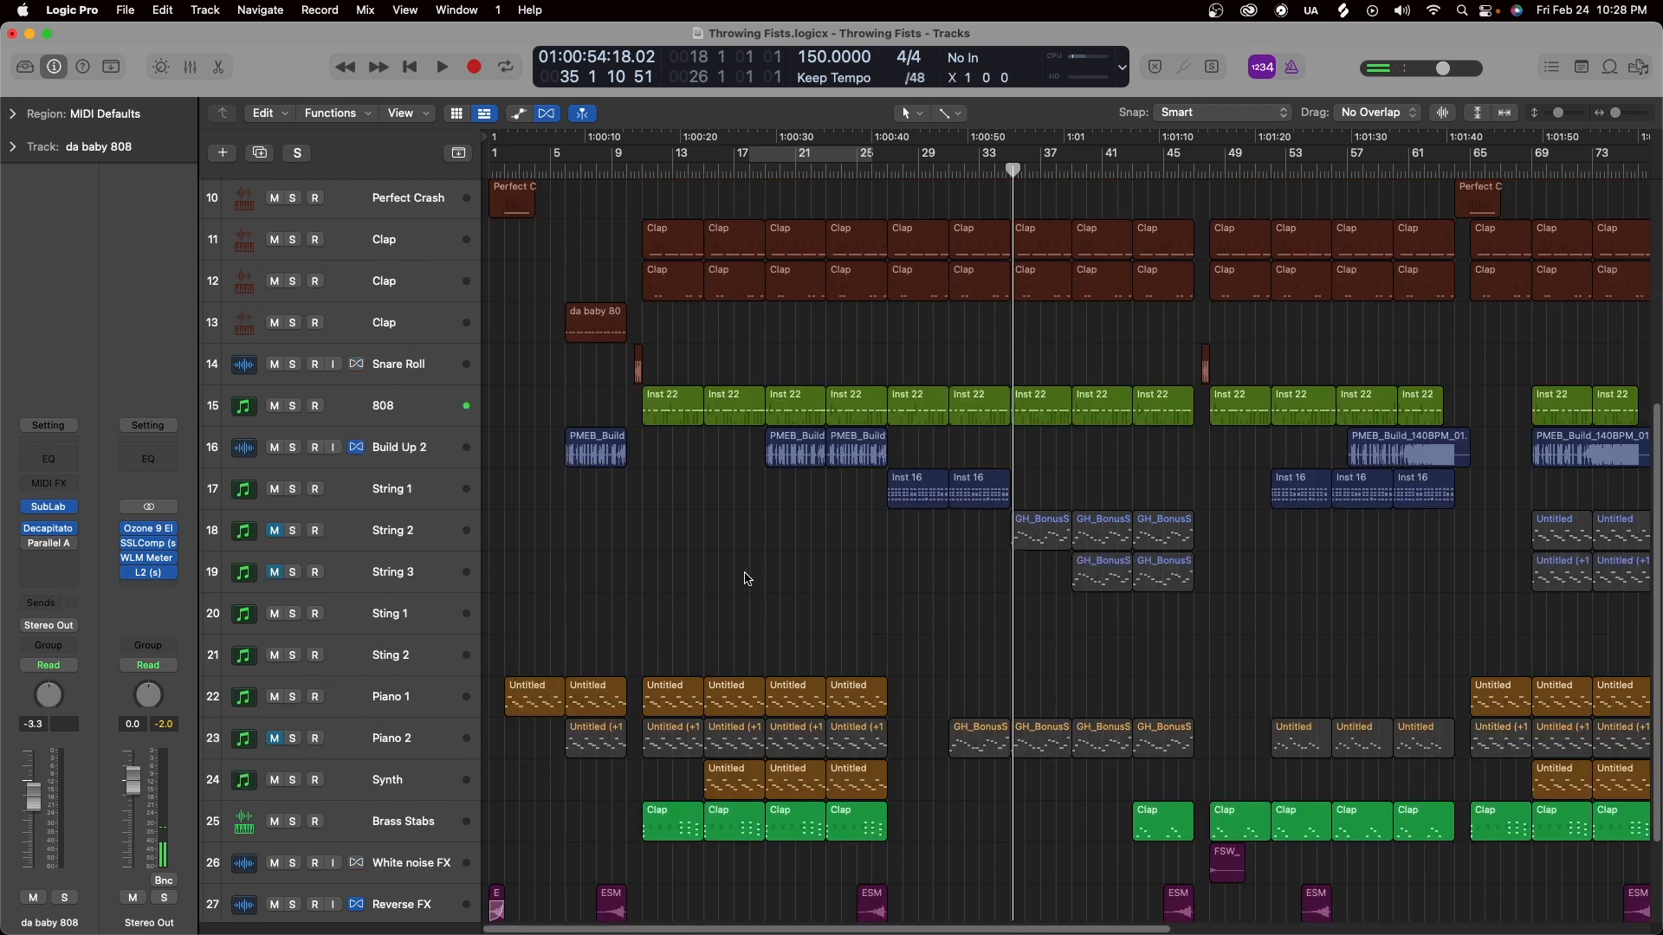
scroll(807, 801, "down", 4)
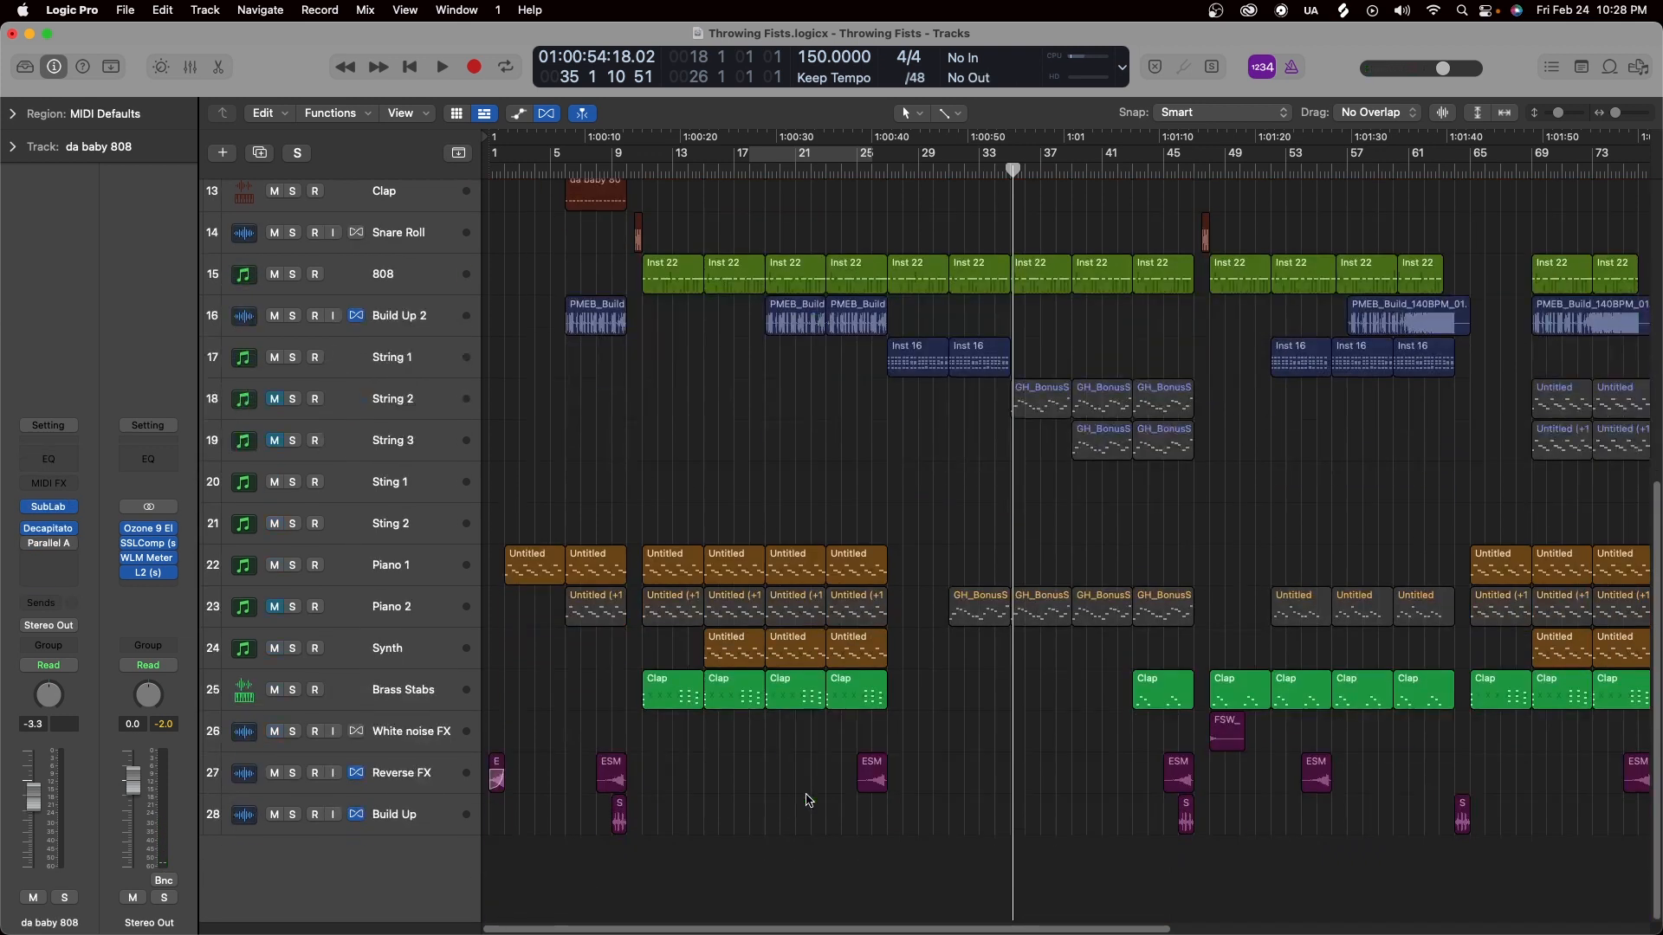
scroll(807, 801, "up", 8)
scroll(753, 732, "down", 2)
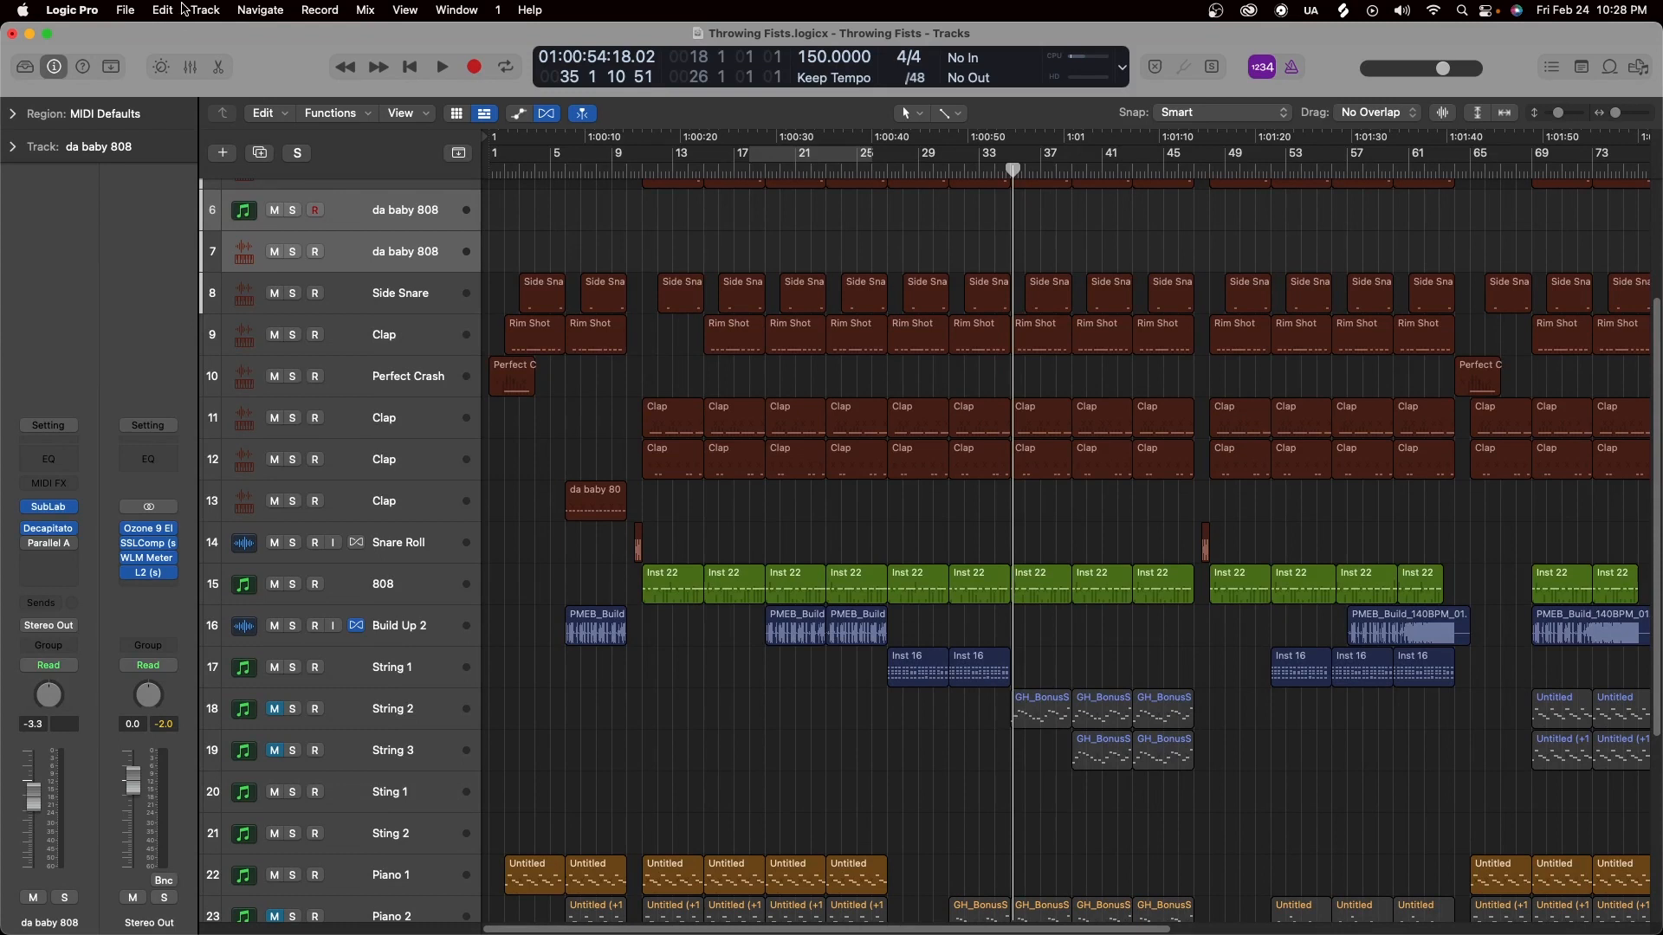
scroll(784, 784, "down", 5)
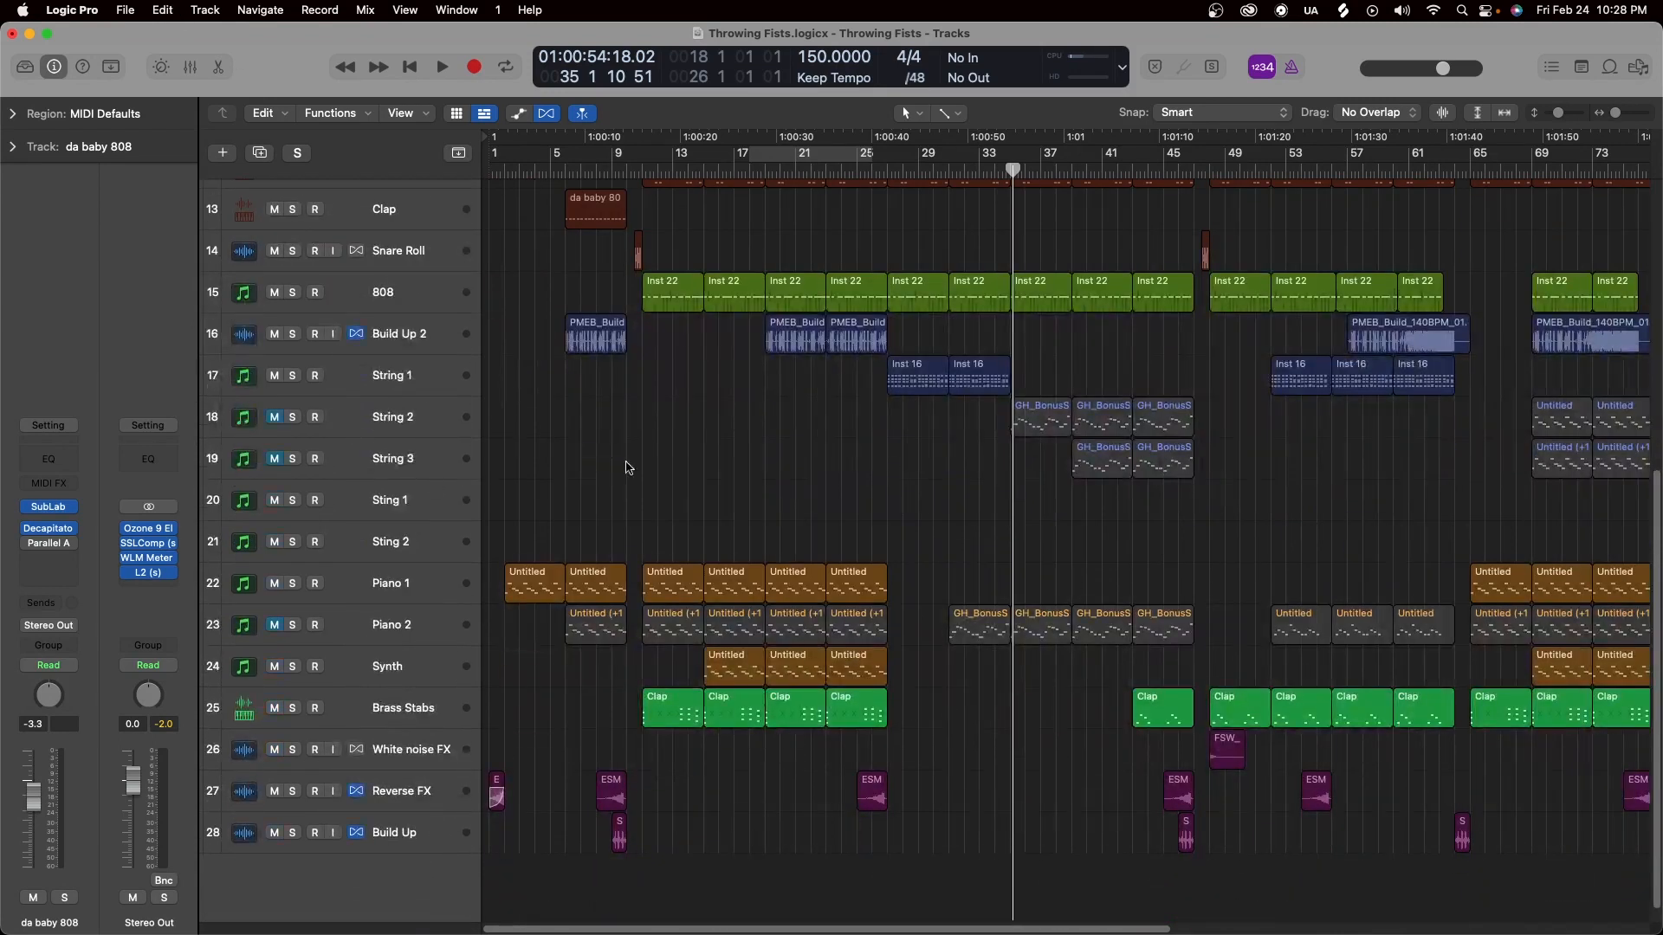
Highlight the two String 1 regions between bars 27 and 35, clear the selection, and move the playhead to bar 35.
left_click_drag(1104, 381, 919, 381)
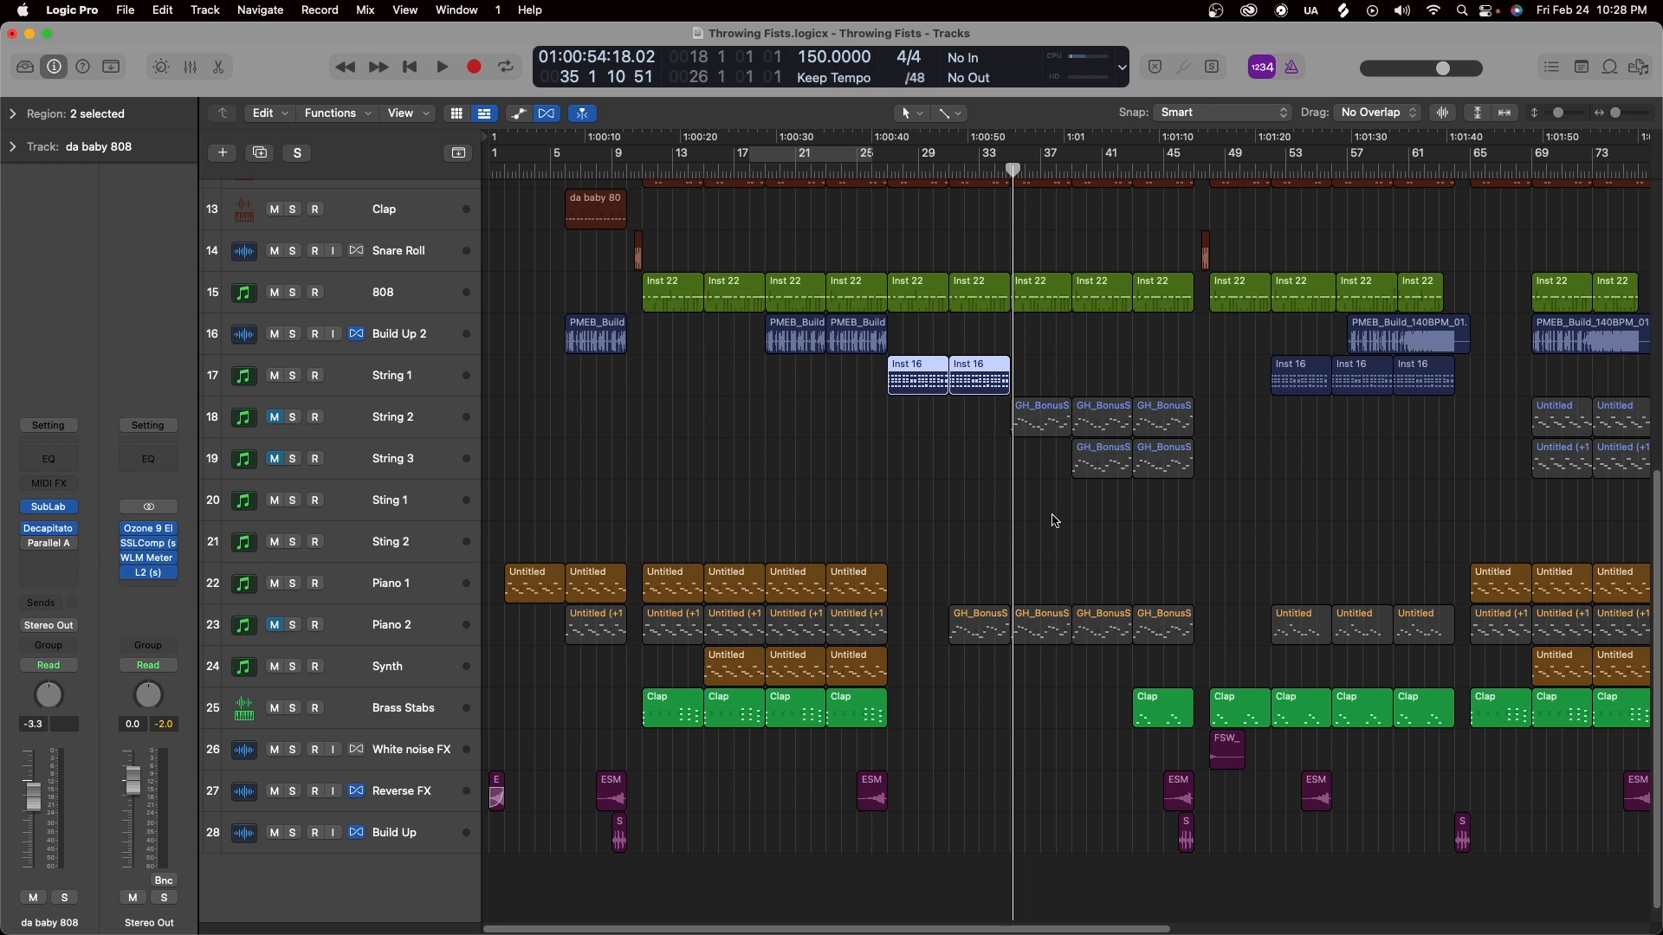
left_click(981, 487)
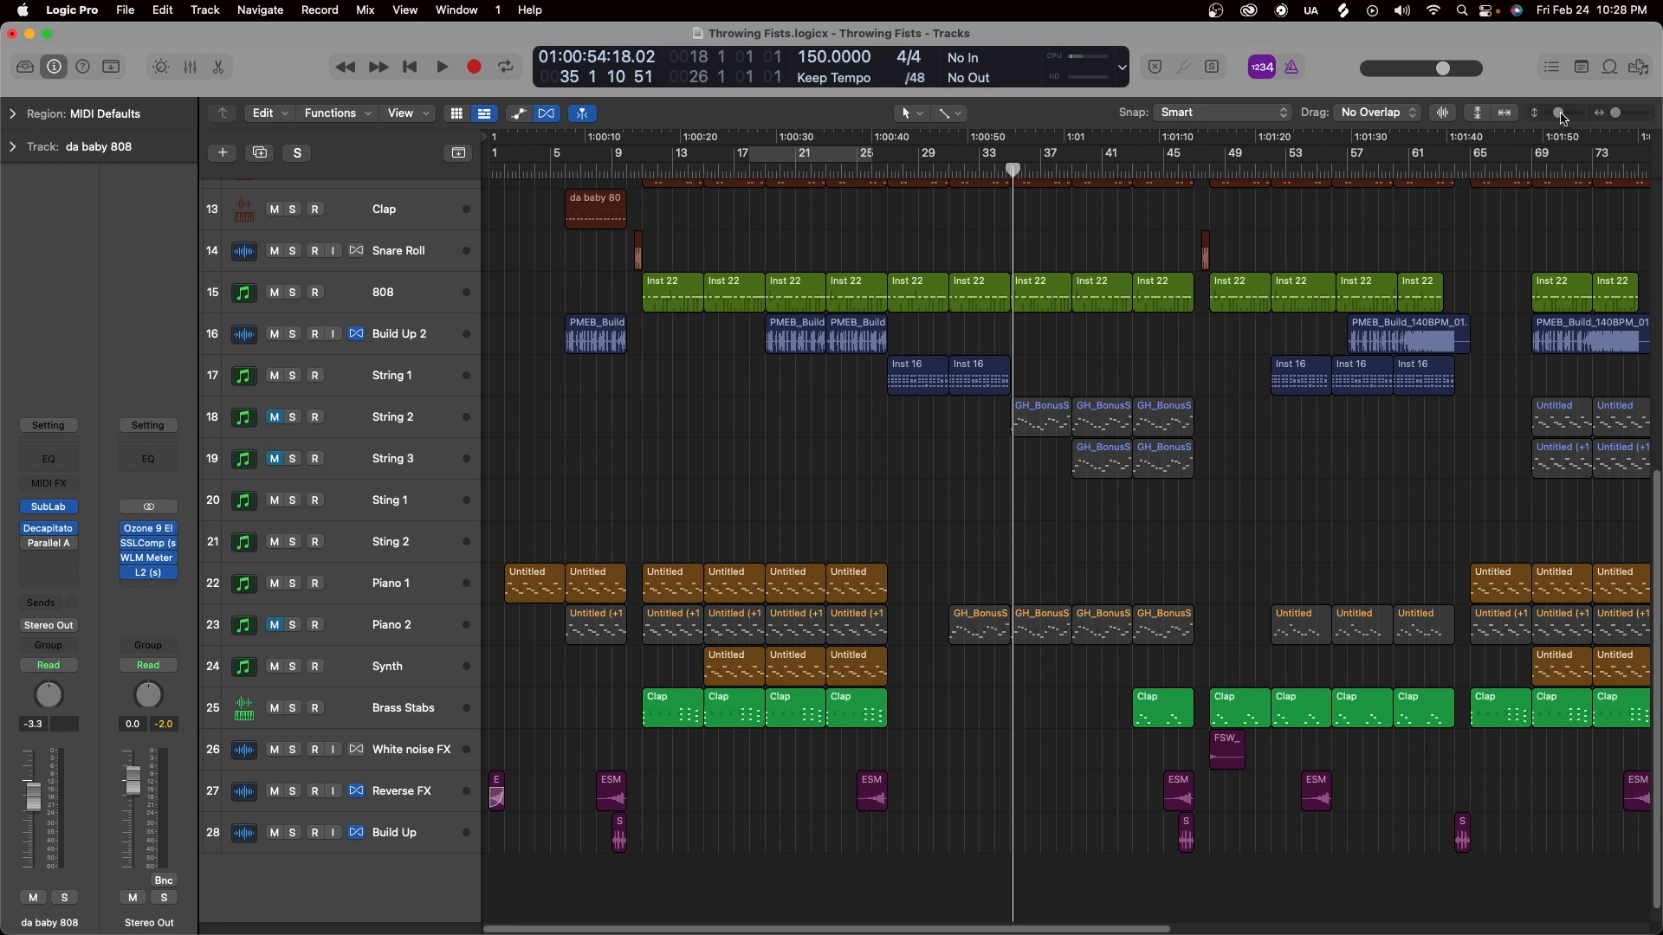
left_click_drag(1562, 119, 1614, 115)
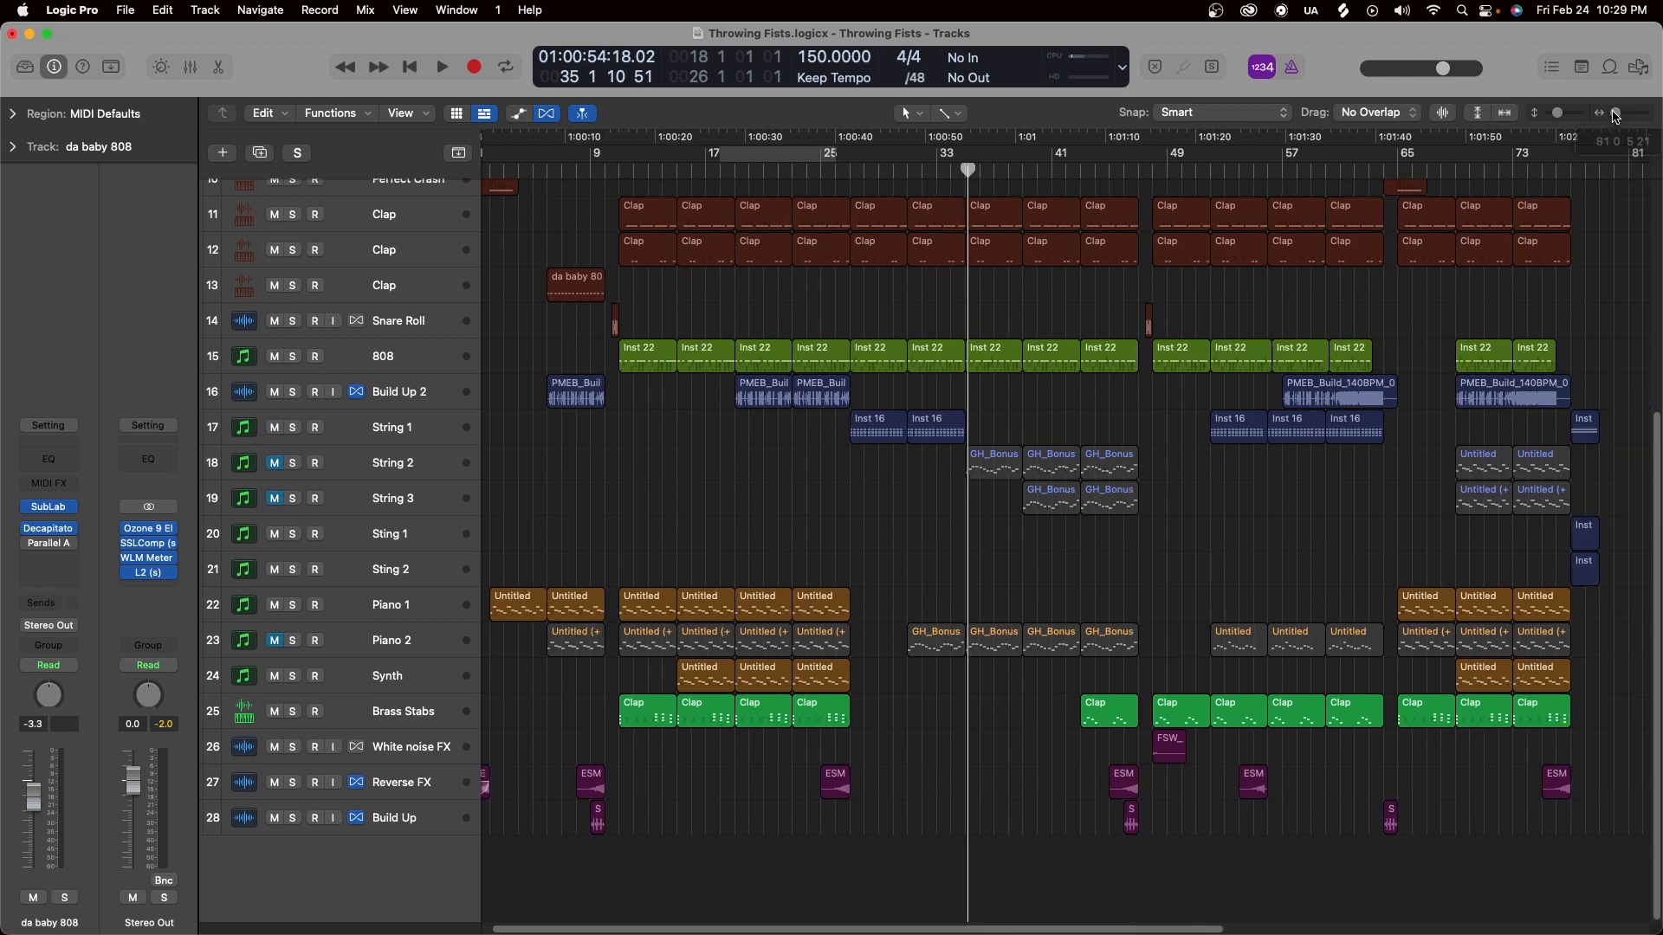
left_click_drag(969, 170, 958, 167)
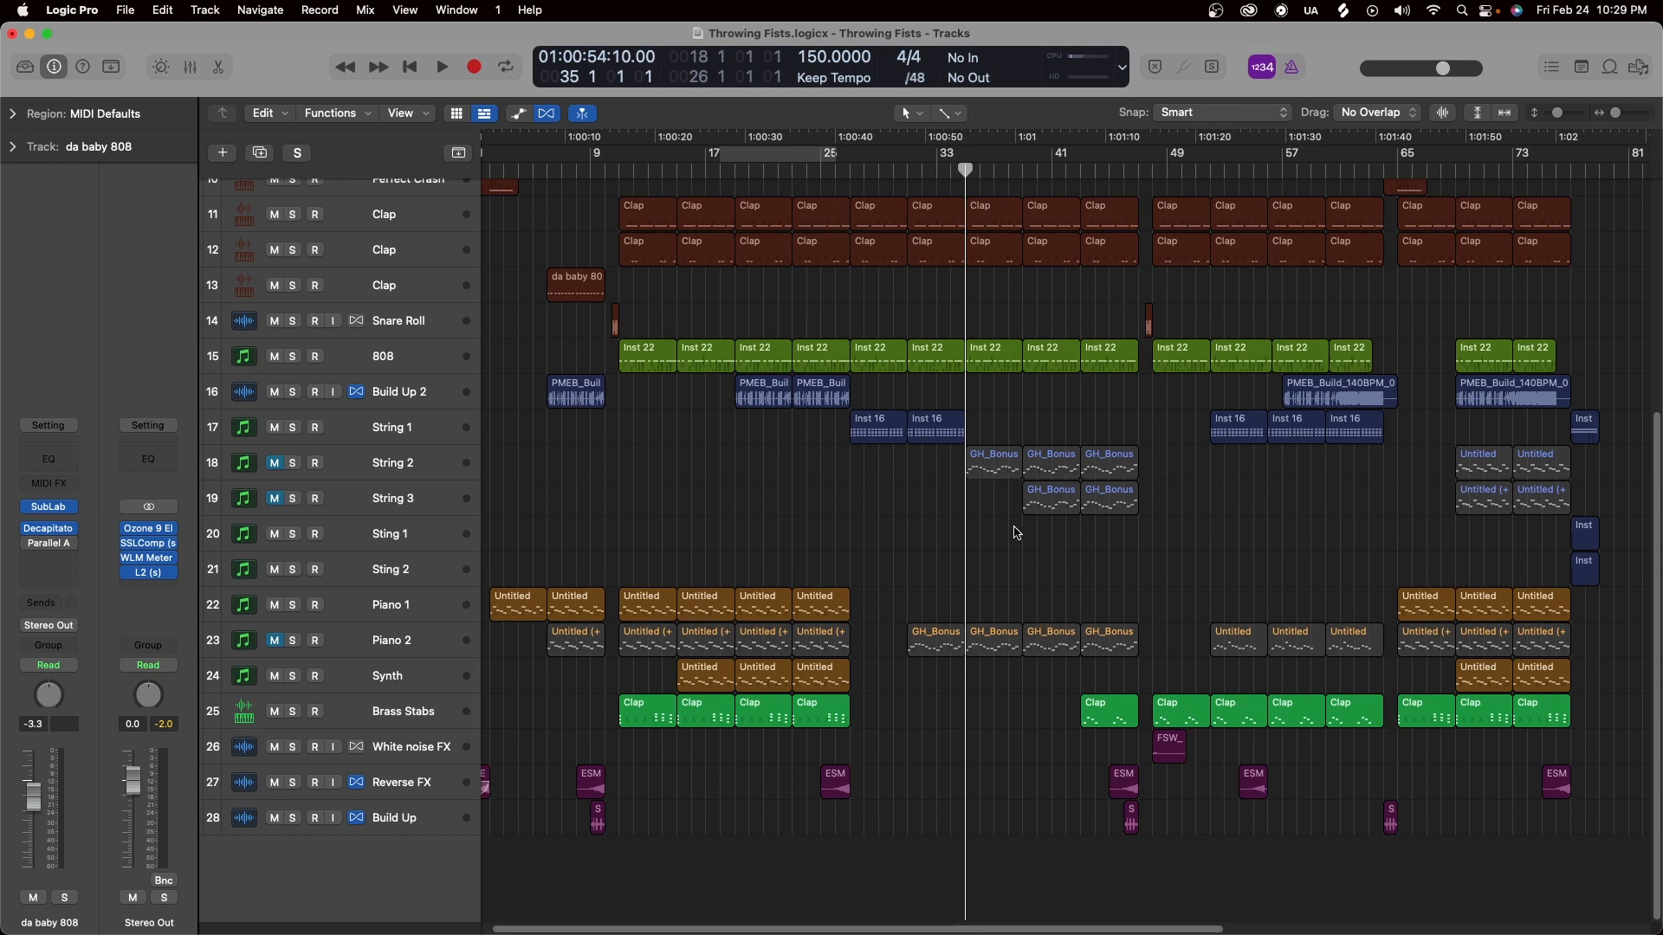
left_click(1558, 114)
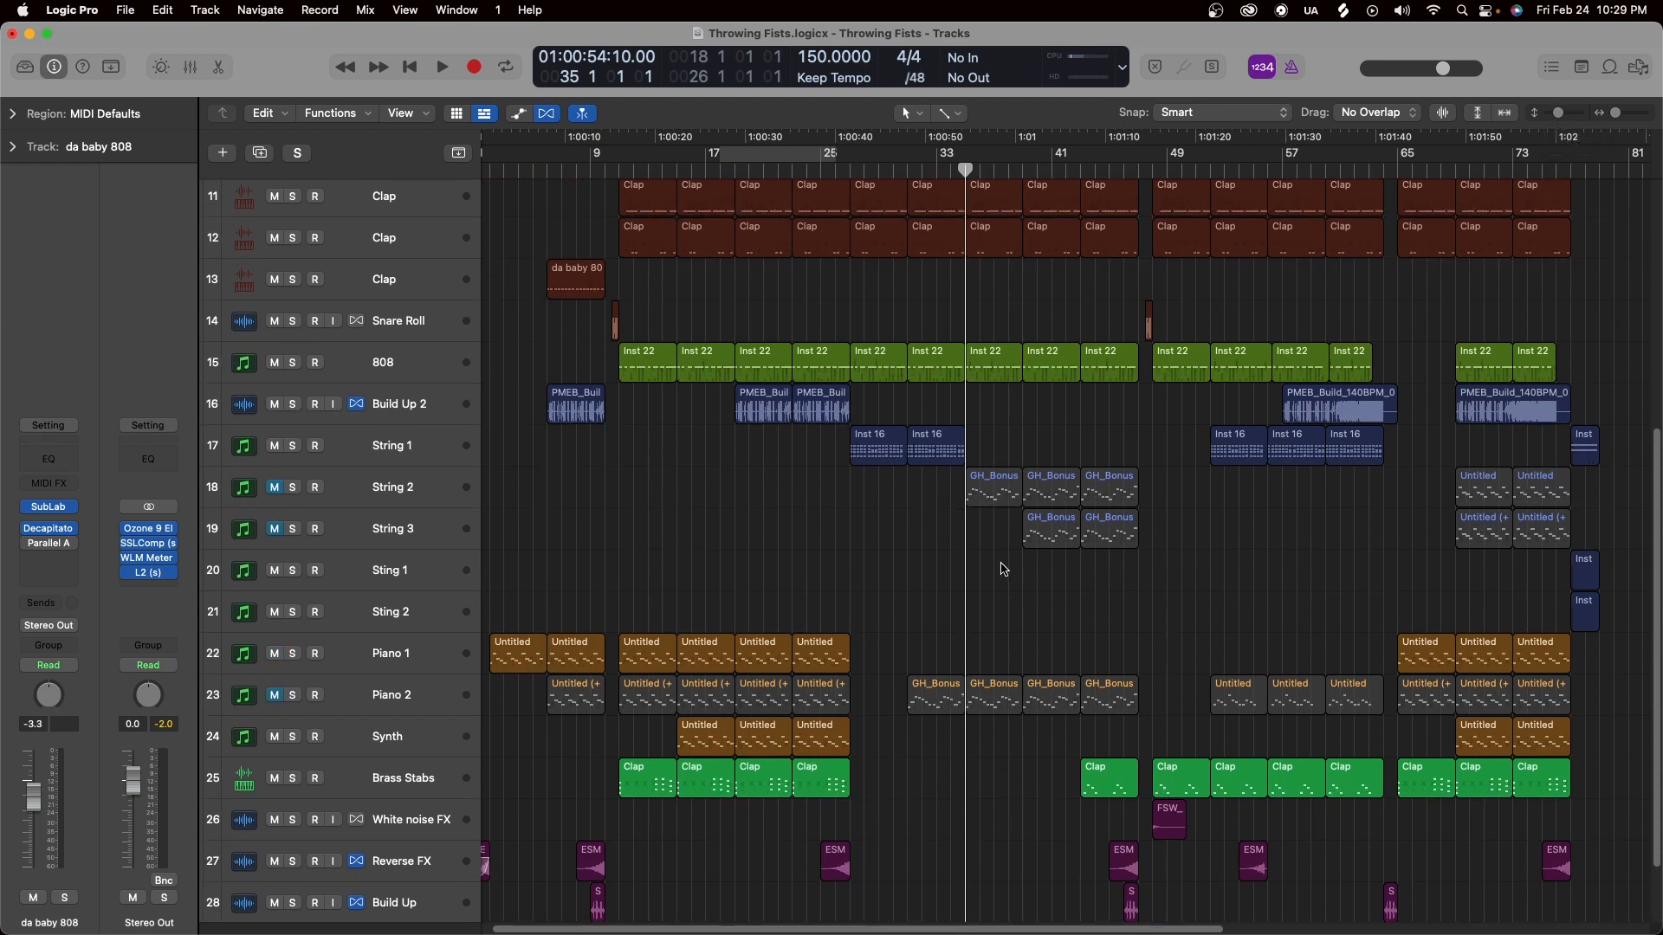
Unmute String 2, String 3 and Piano 2, and highlight the two String 1 regions between bars 27 and 35.
left_click(274, 487)
left_click(274, 529)
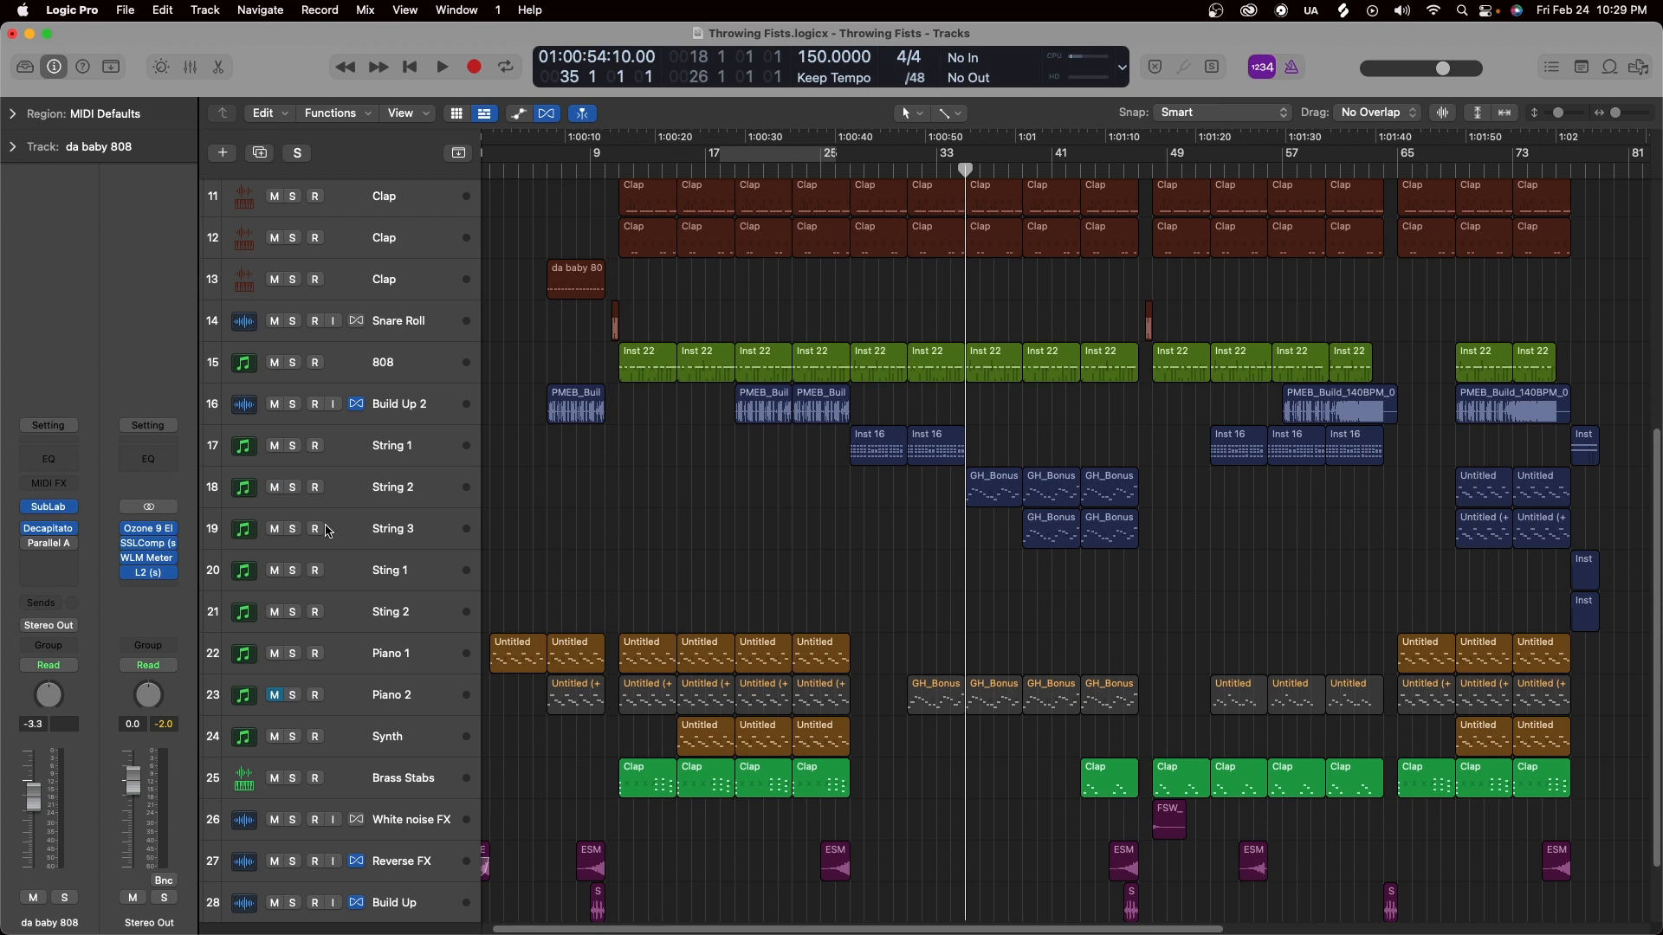
left_click_drag(914, 512, 858, 440)
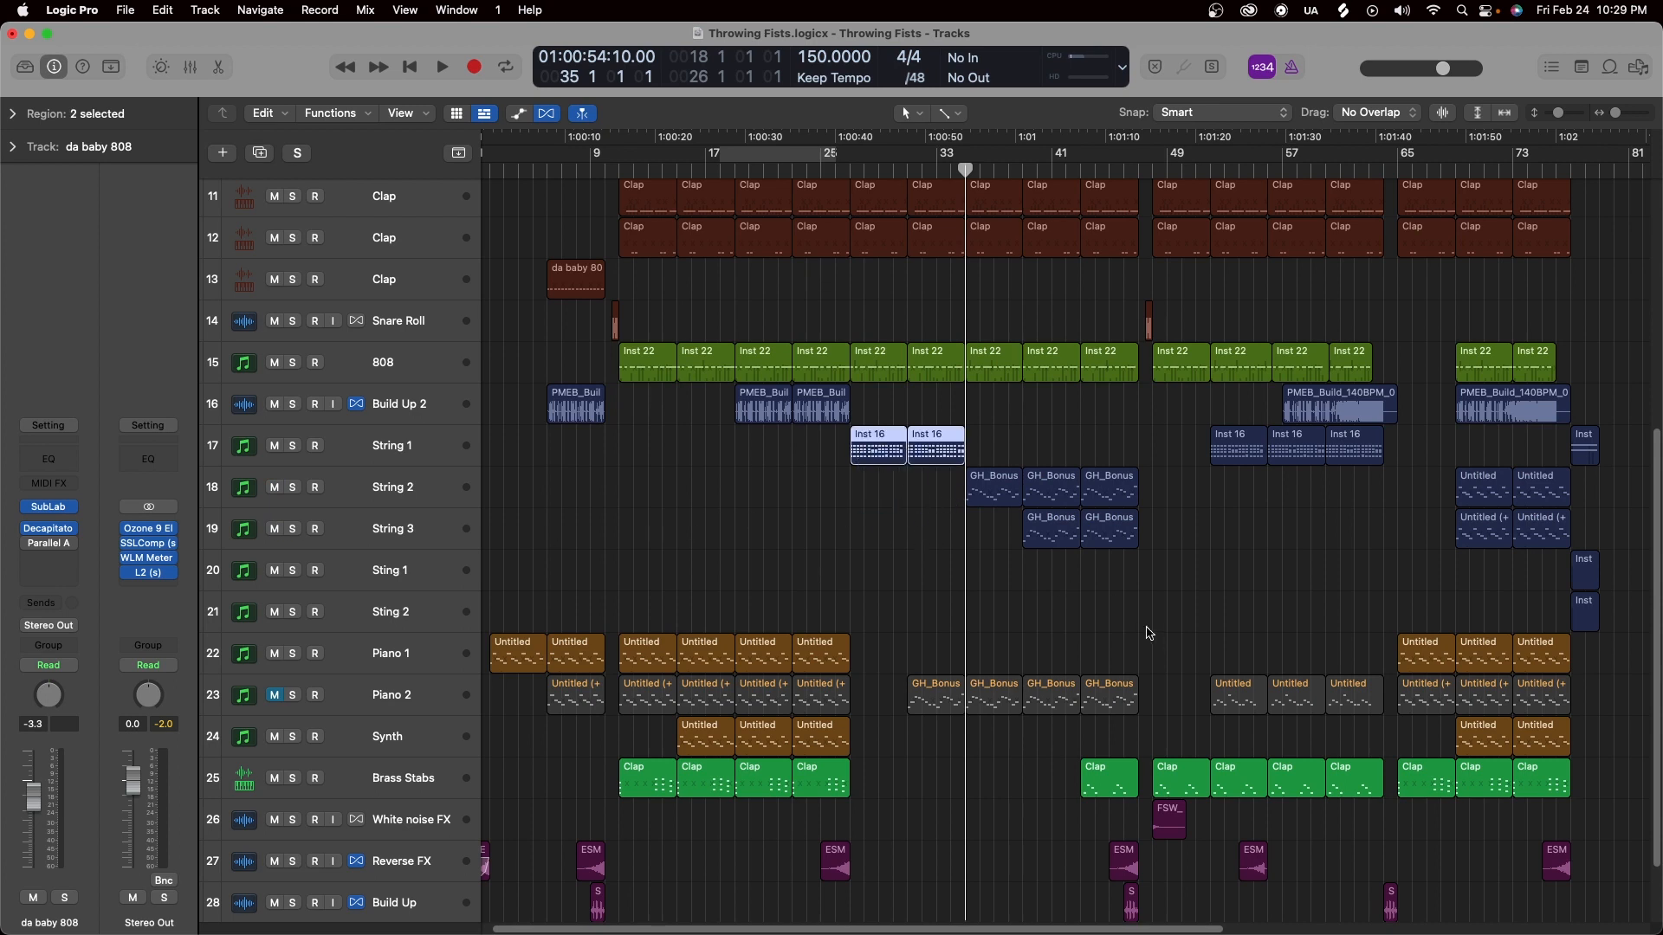
left_click(274, 697)
Highlight the layers entering at bars 31, 35, 39 and 43 on Piano 2, String 2, String 3 and Brass Stabs, and place the playhead at bar 46.
left_click(934, 697)
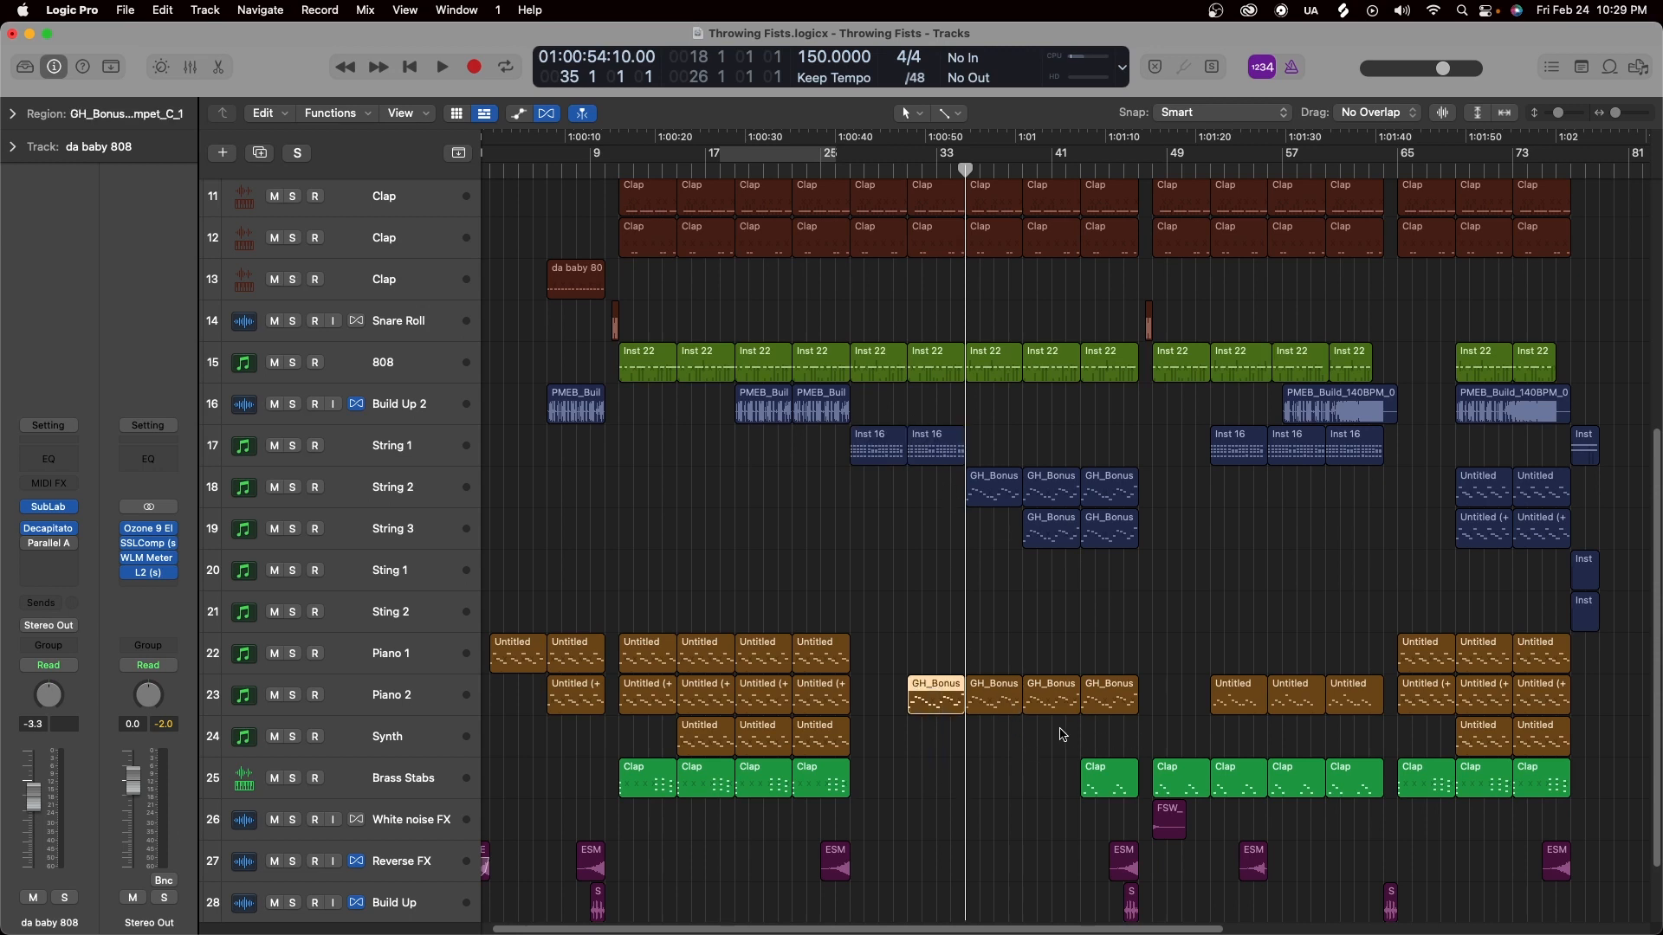
left_click_drag(1008, 735, 980, 489)
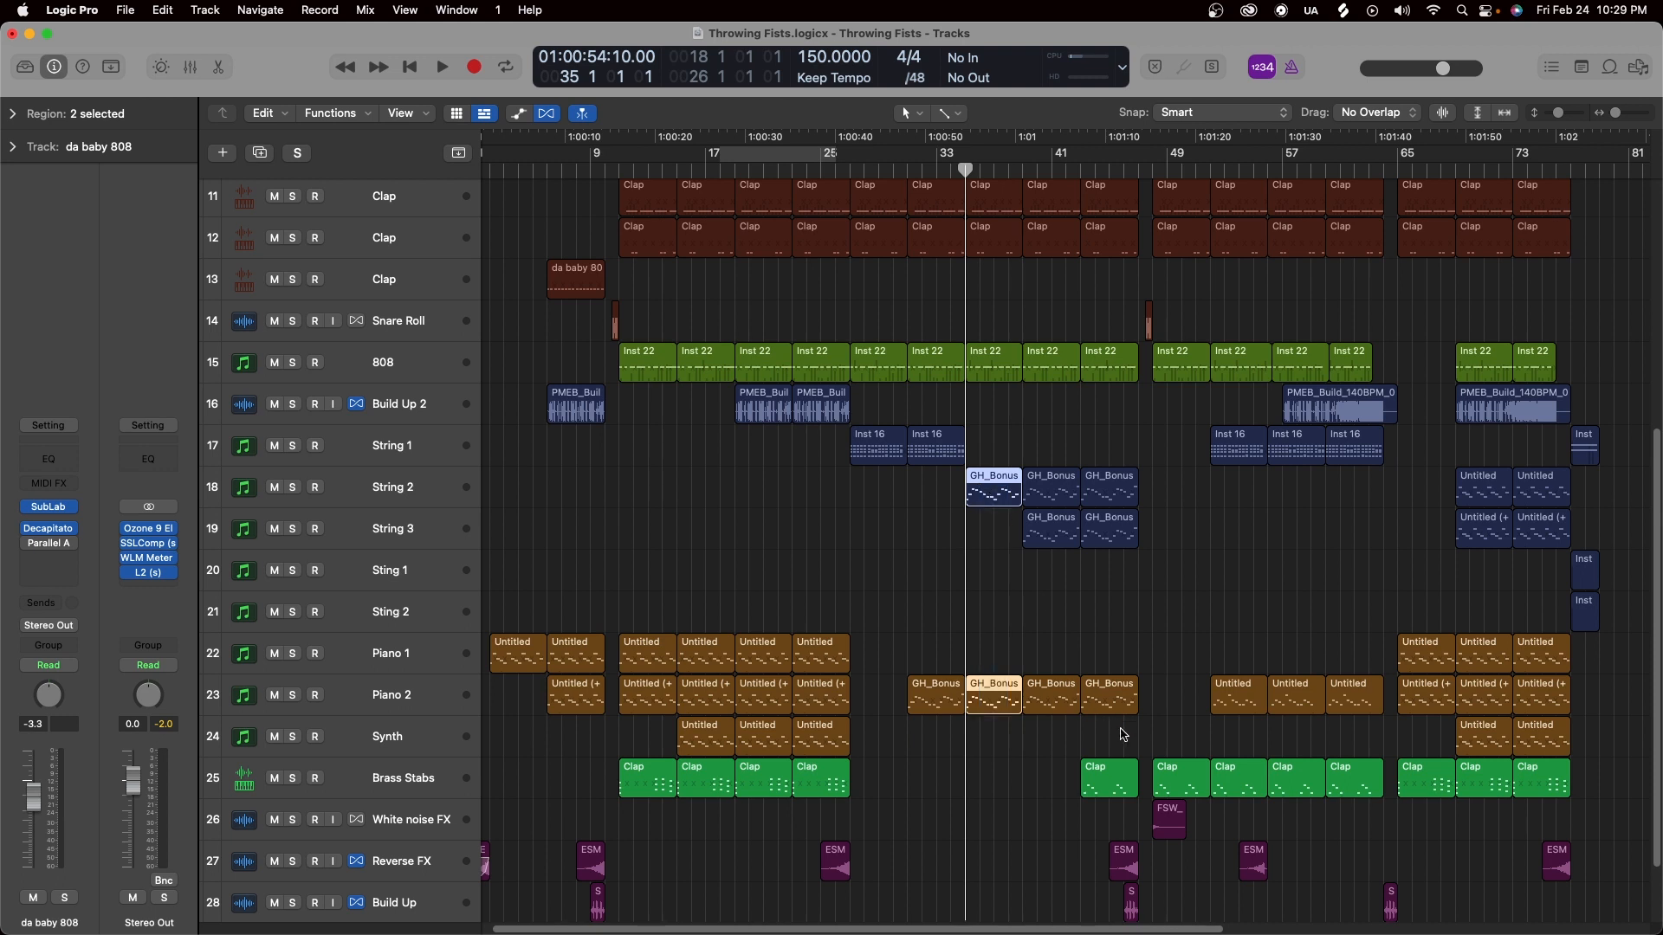
left_click_drag(1062, 738, 1052, 503)
left_click_drag(1056, 595, 1055, 537)
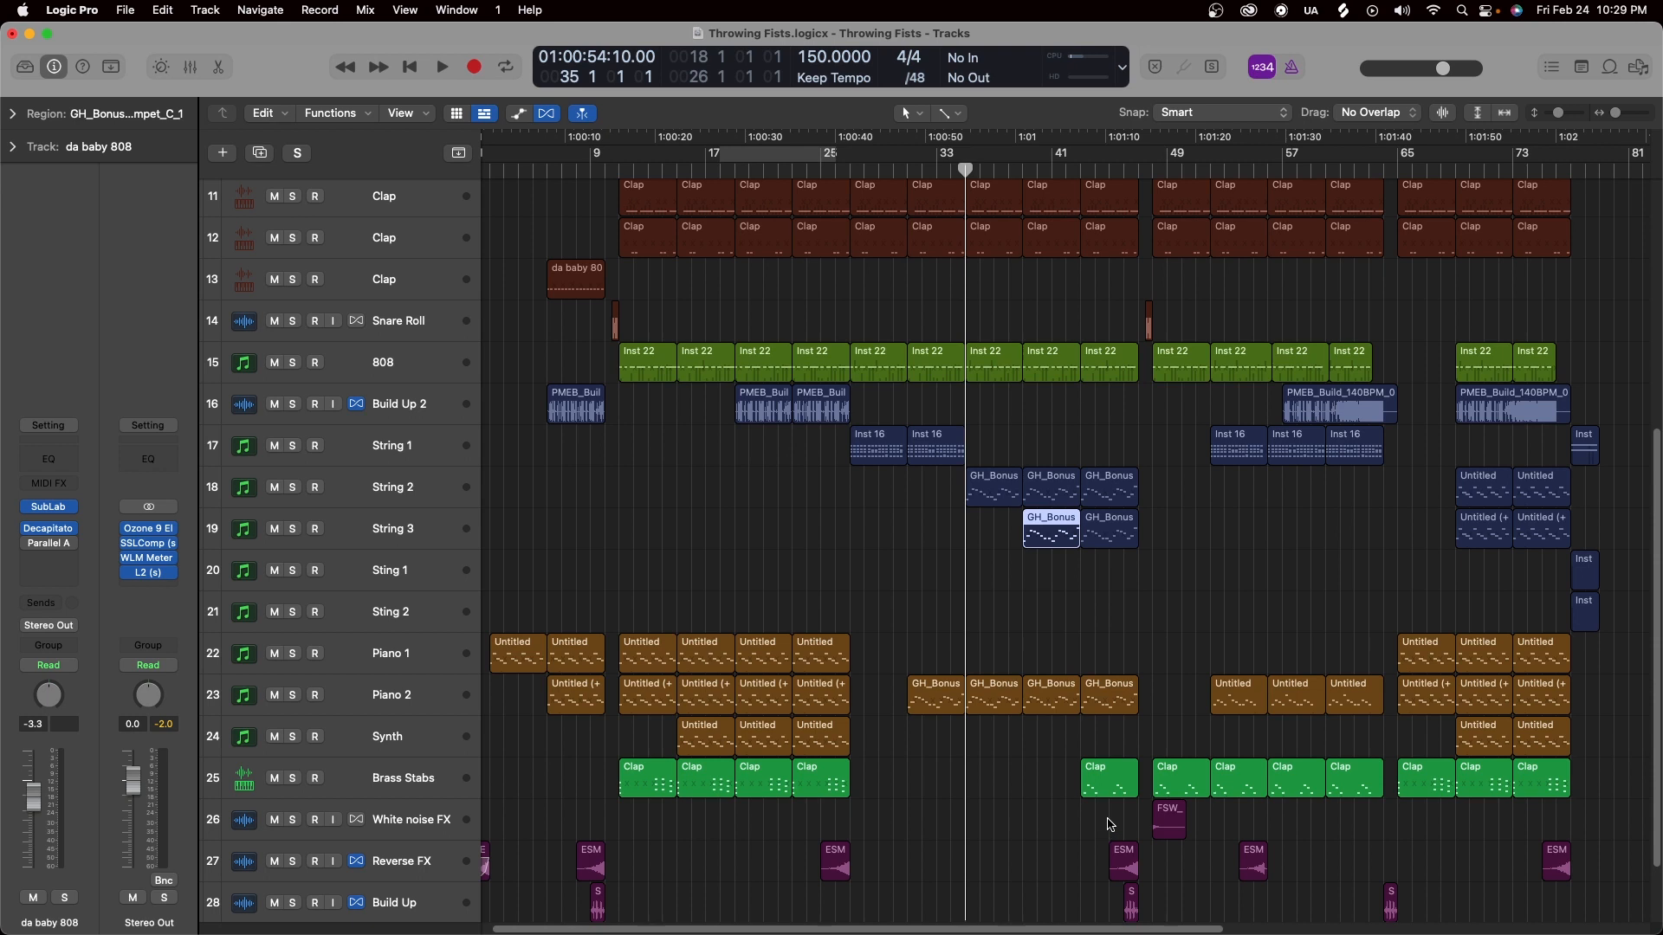
left_click(1111, 790)
left_click(1111, 689, "shift")
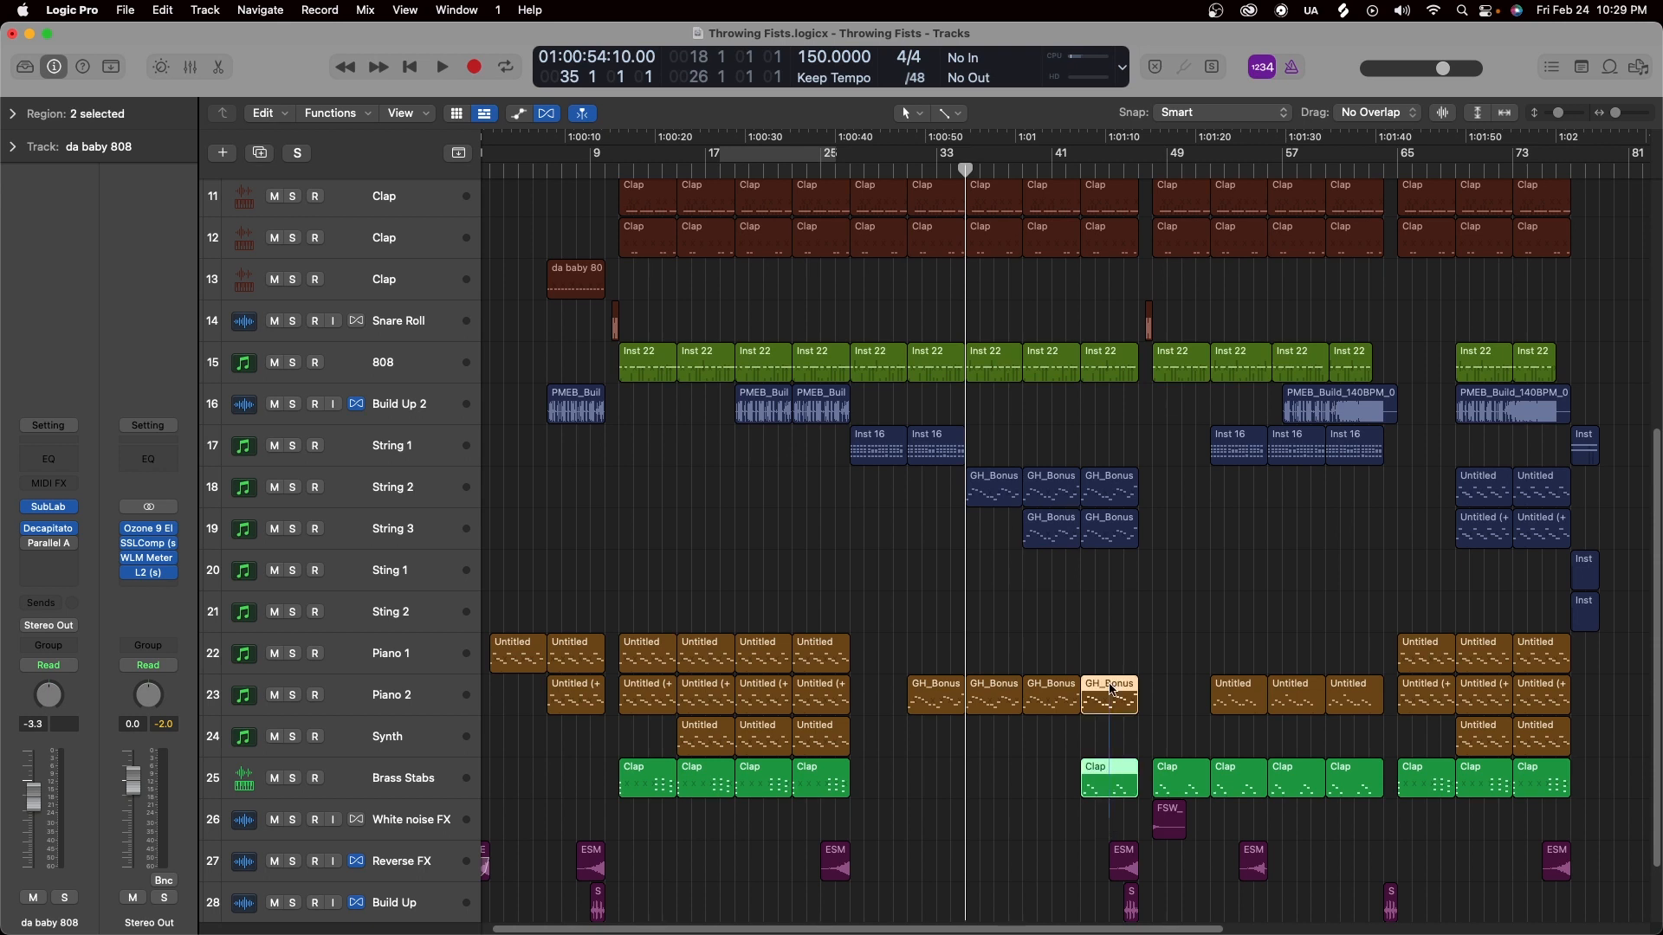
left_click_drag(1111, 690, 1109, 485)
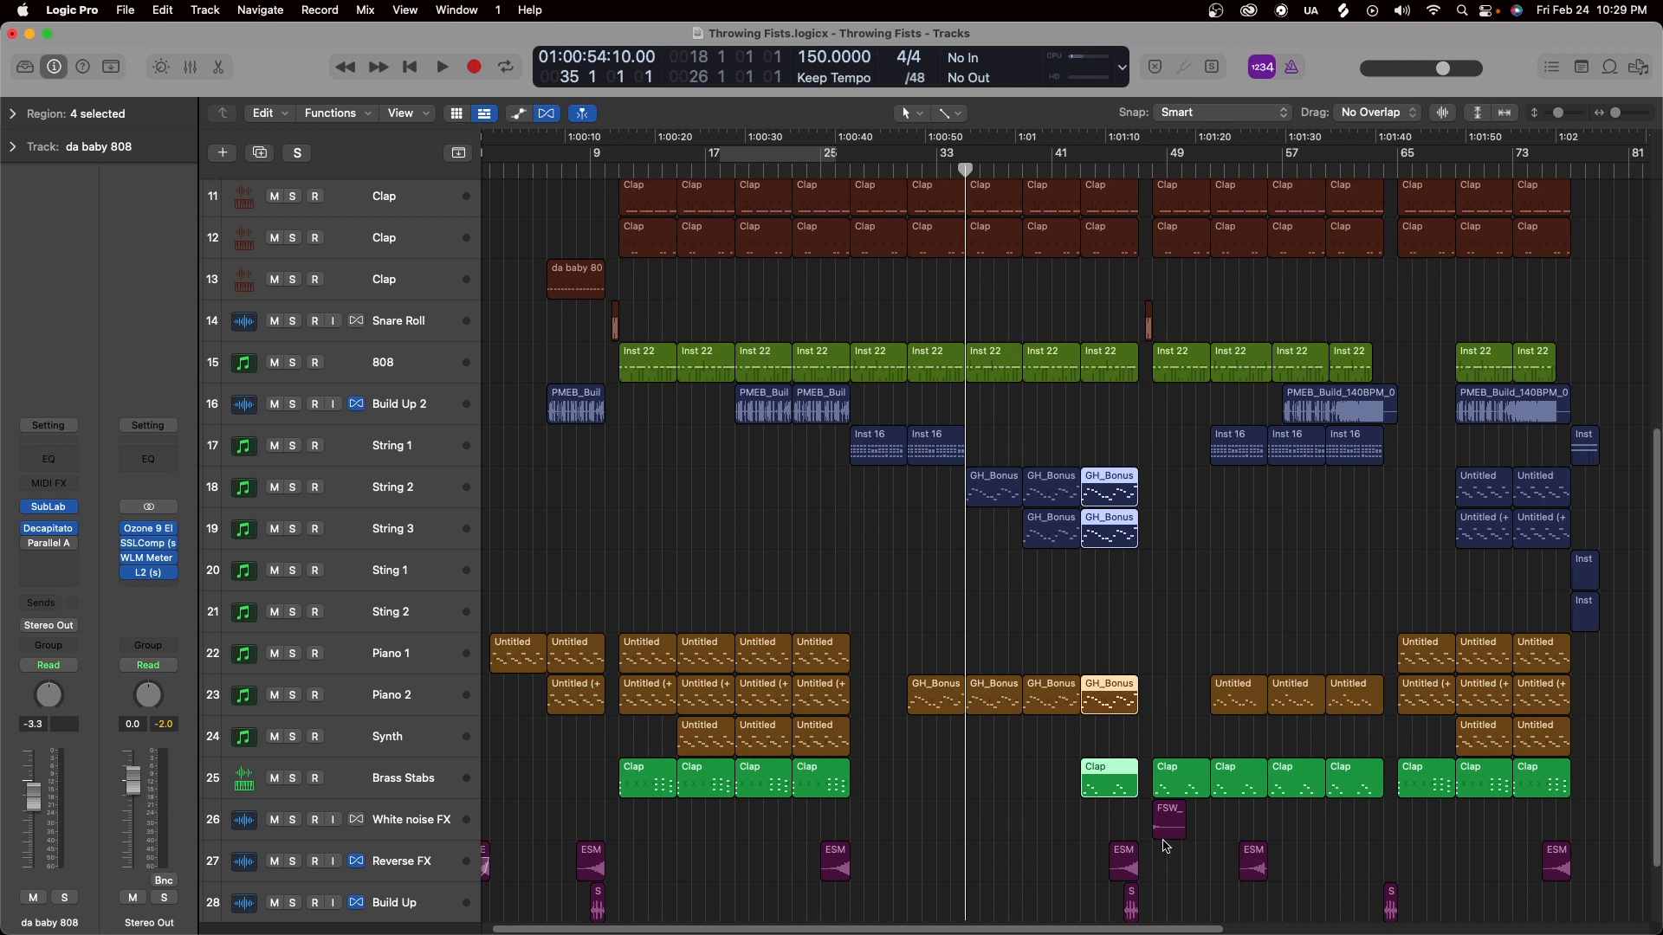
left_click(1126, 163)
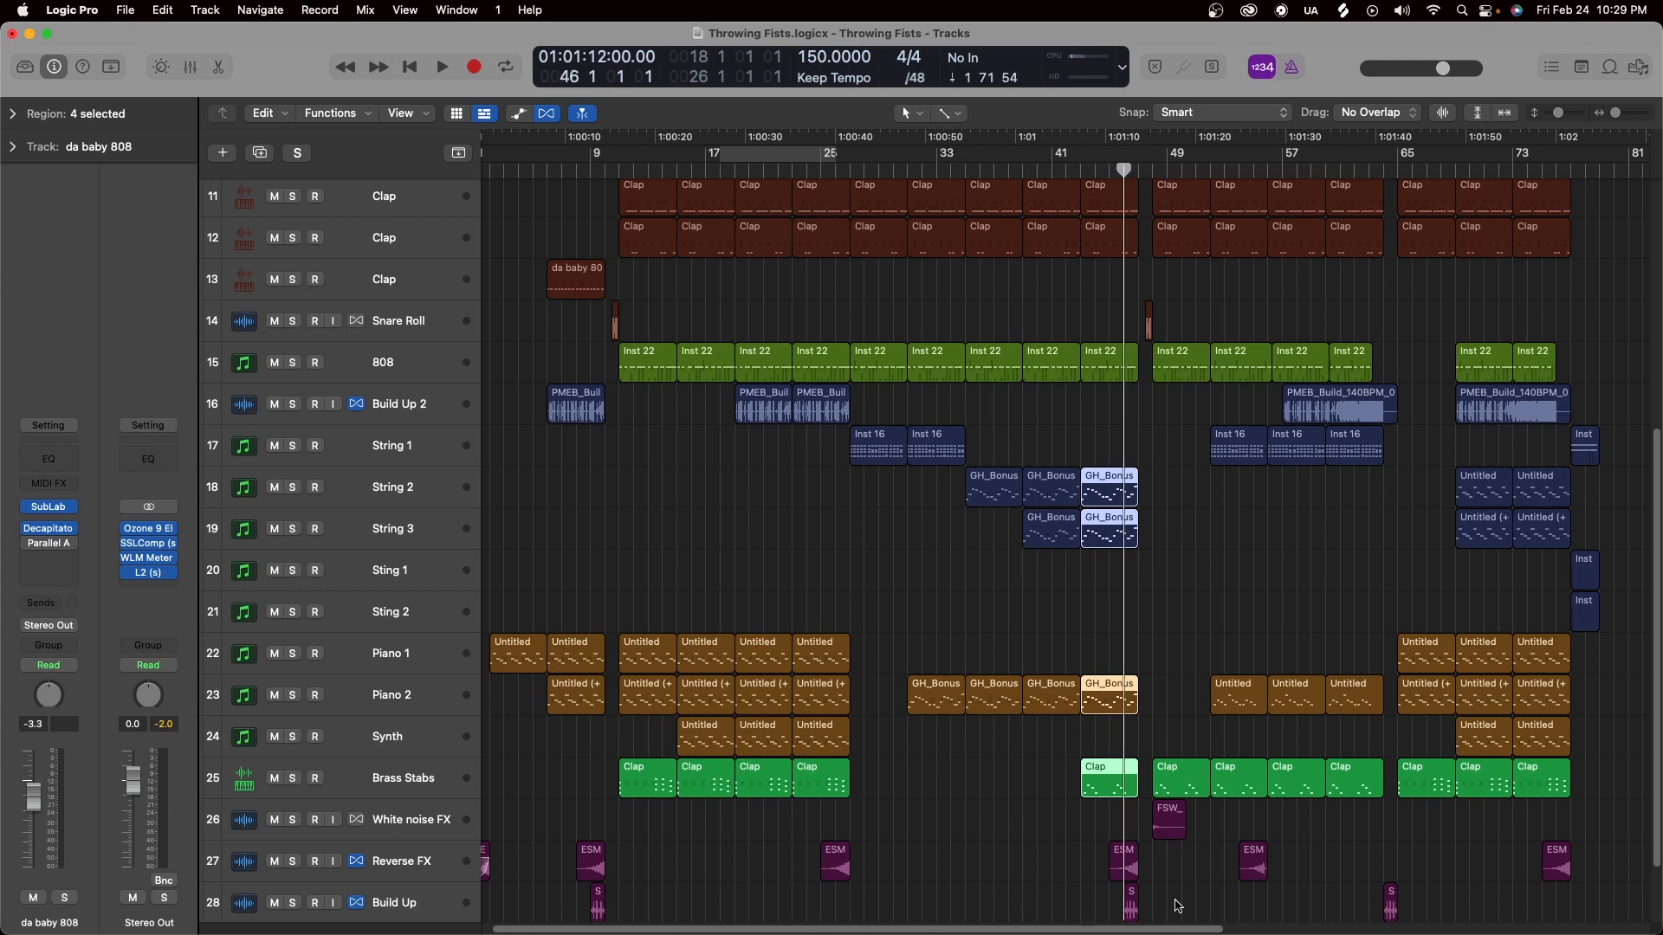
scroll(1170, 901, "down", 1)
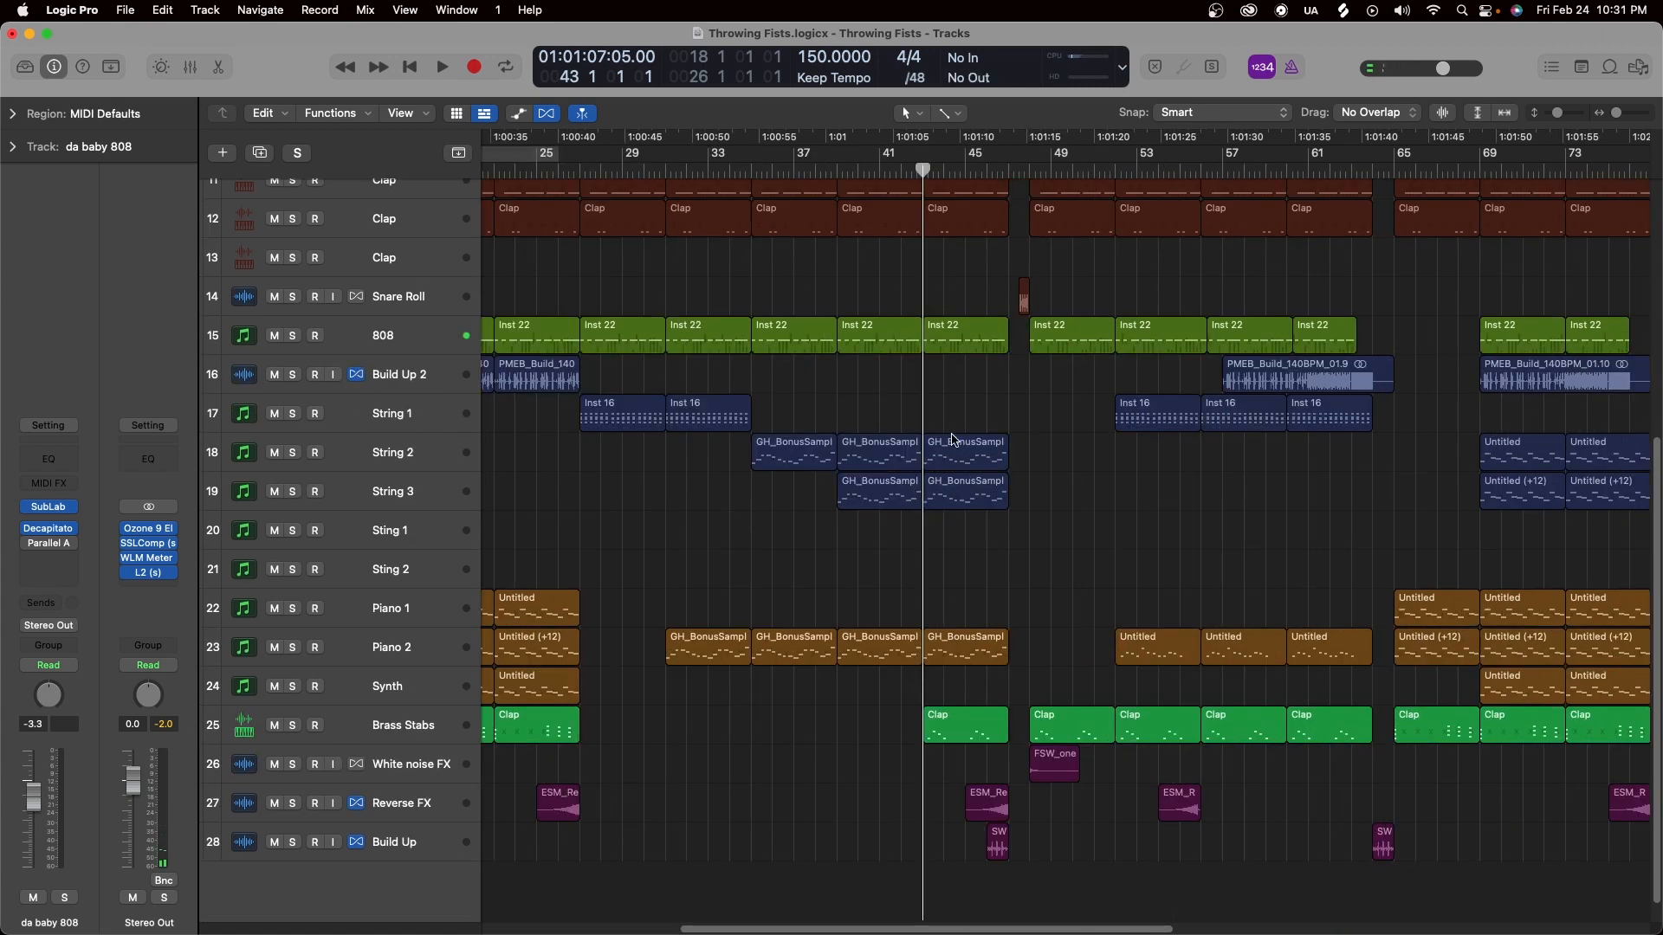
Highlight the melodic and effects regions up to bar 47, narrowing to the Reverse FX and Build Up regions, ending with Build Up at bar 46.
scroll(953, 439, "up", 10)
scroll(953, 439, "down", 8)
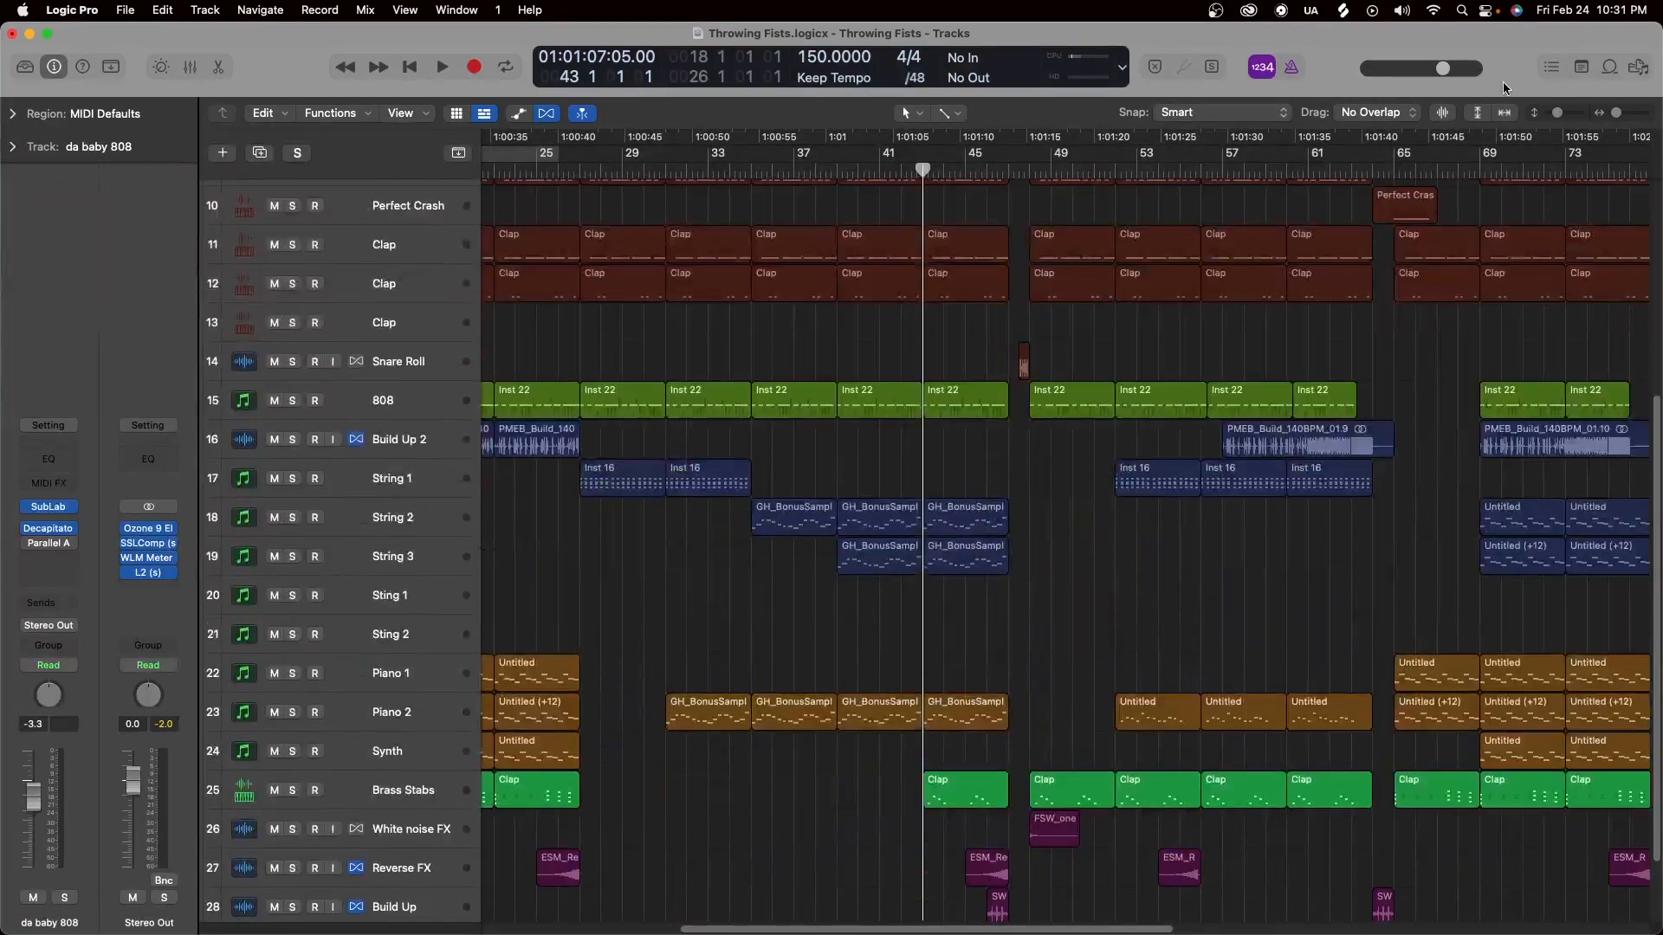
left_click_drag(1557, 114, 1555, 113)
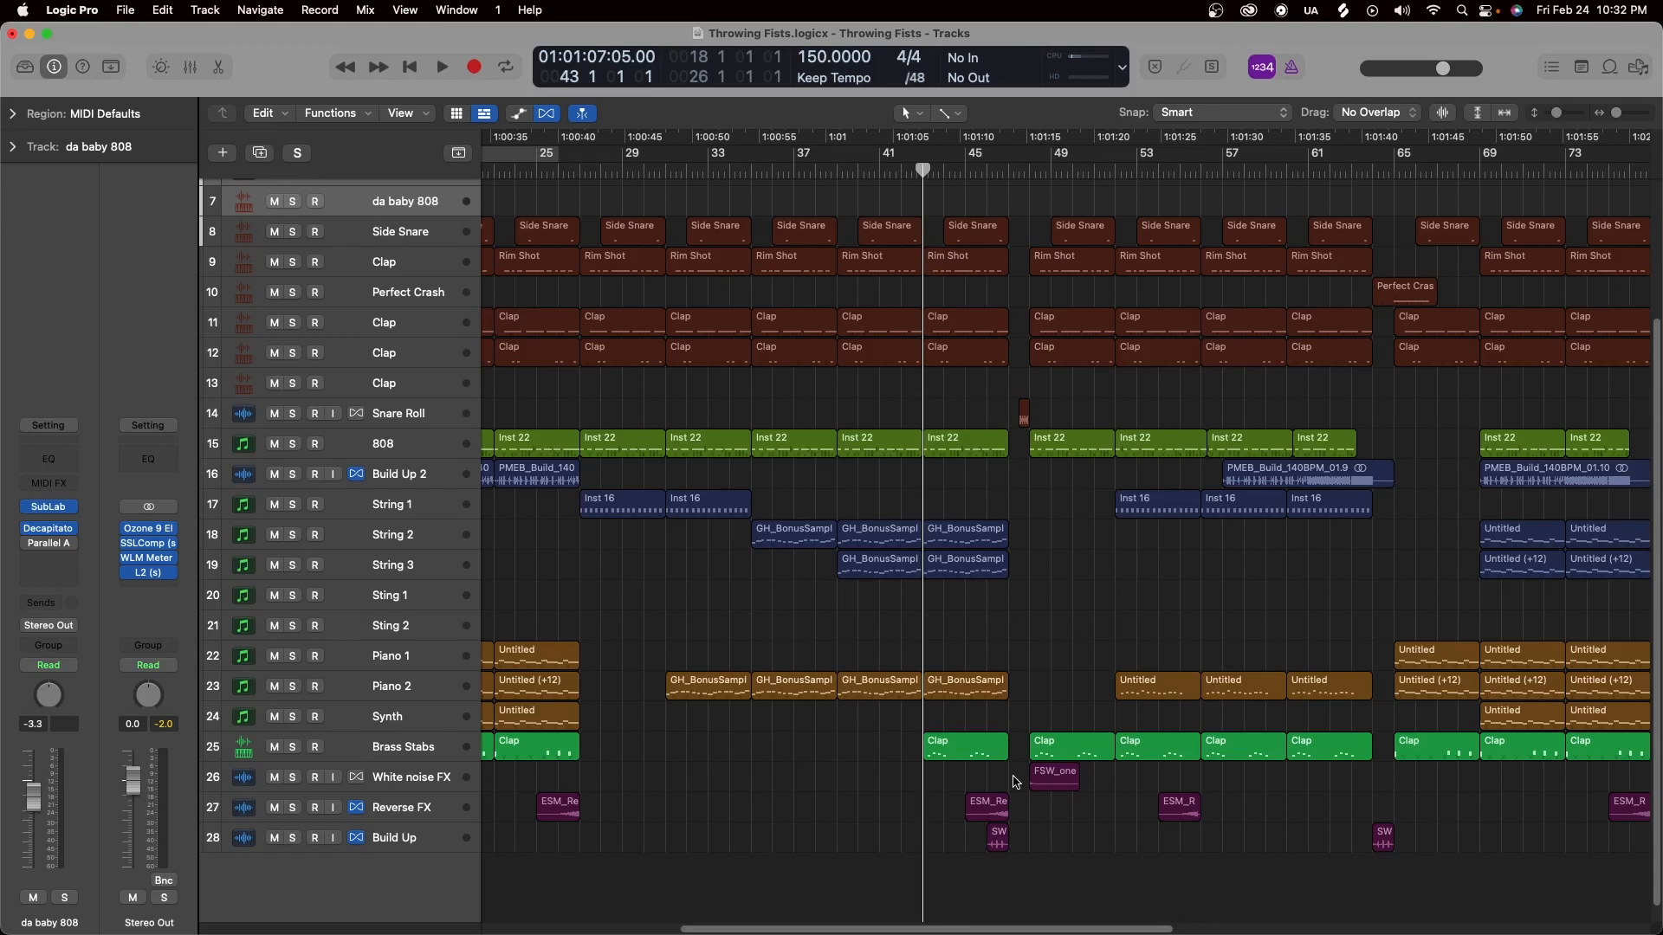
left_click_drag(1020, 888, 549, 492)
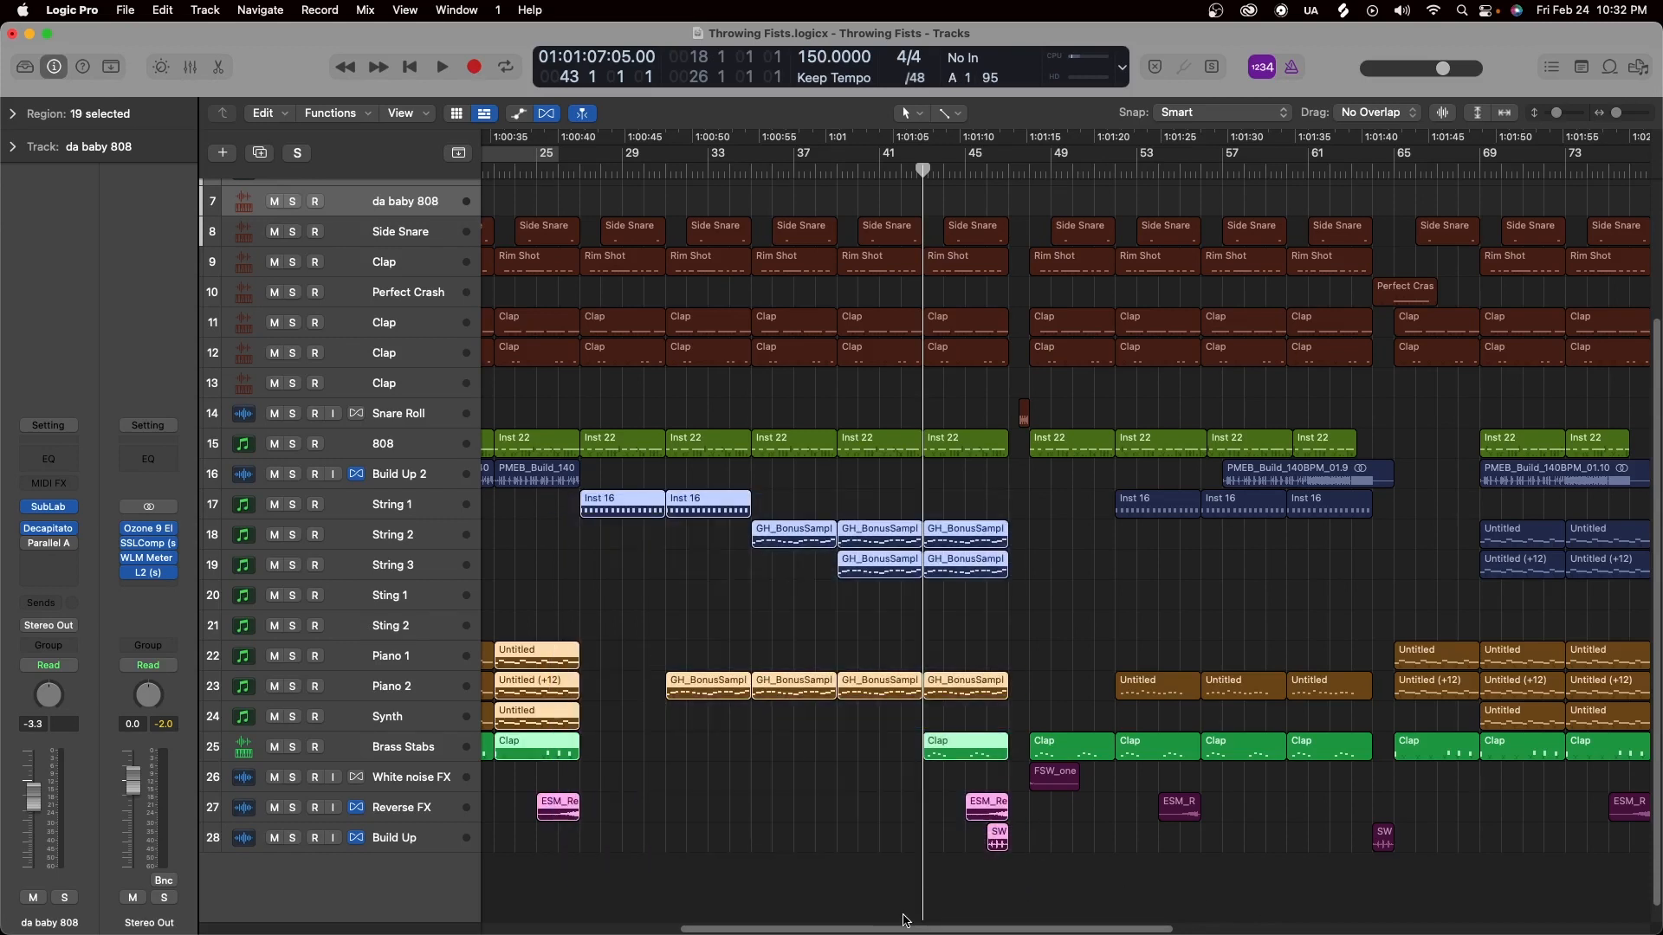
scroll(1126, 901, "left", 5)
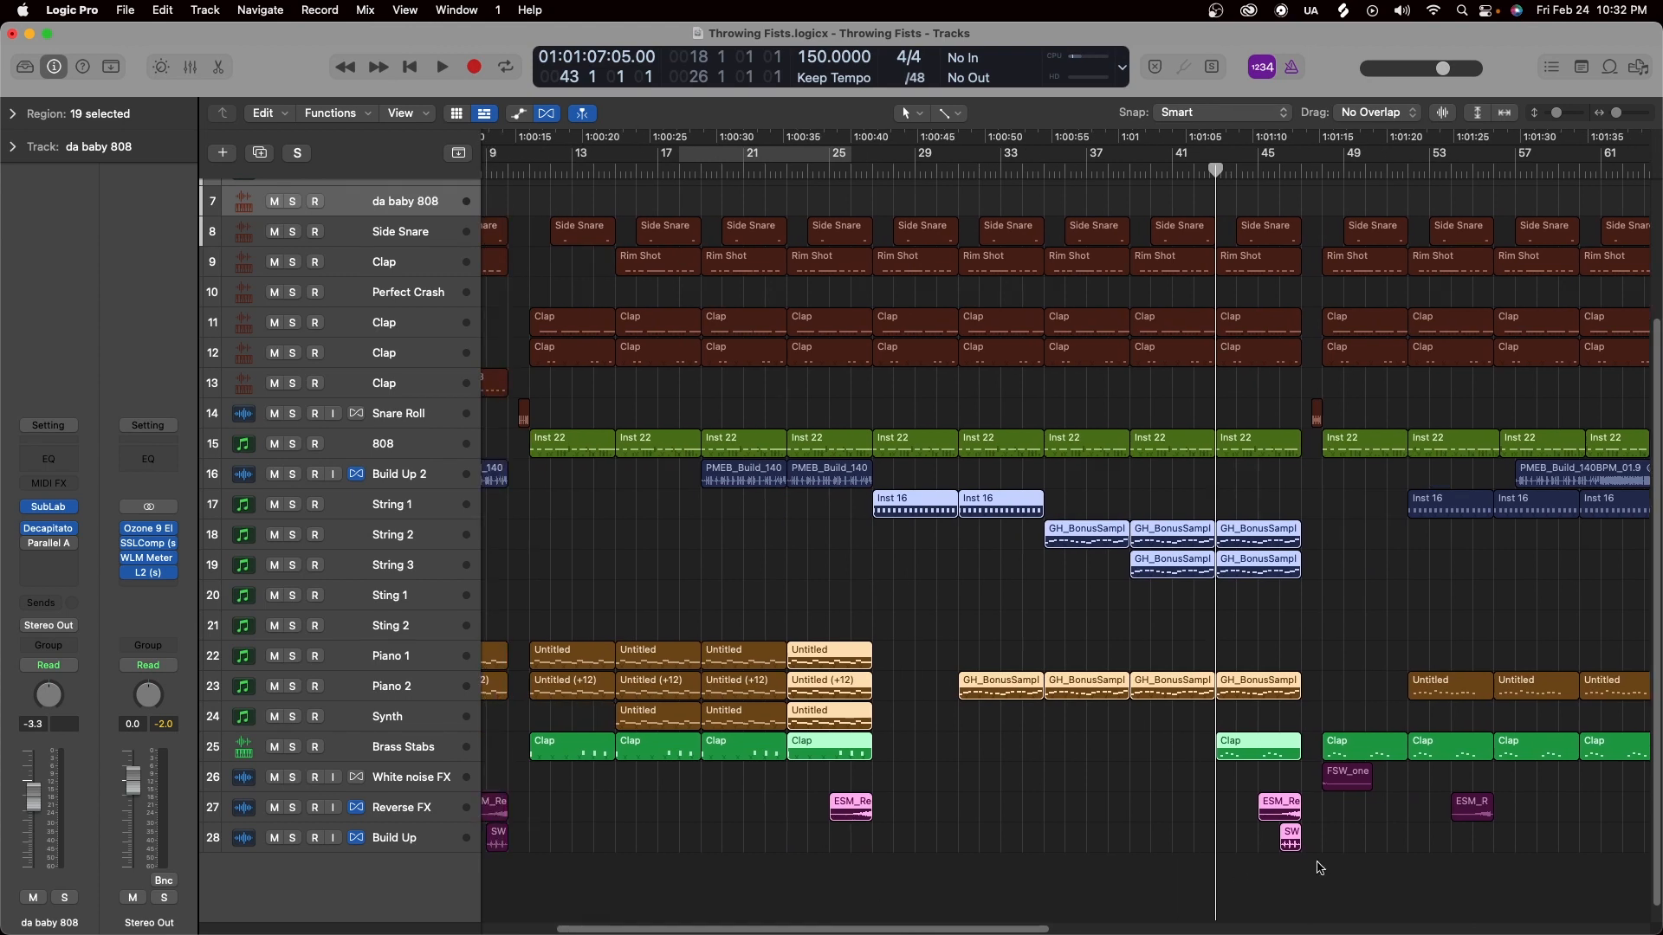
left_click_drag(1326, 907, 846, 792)
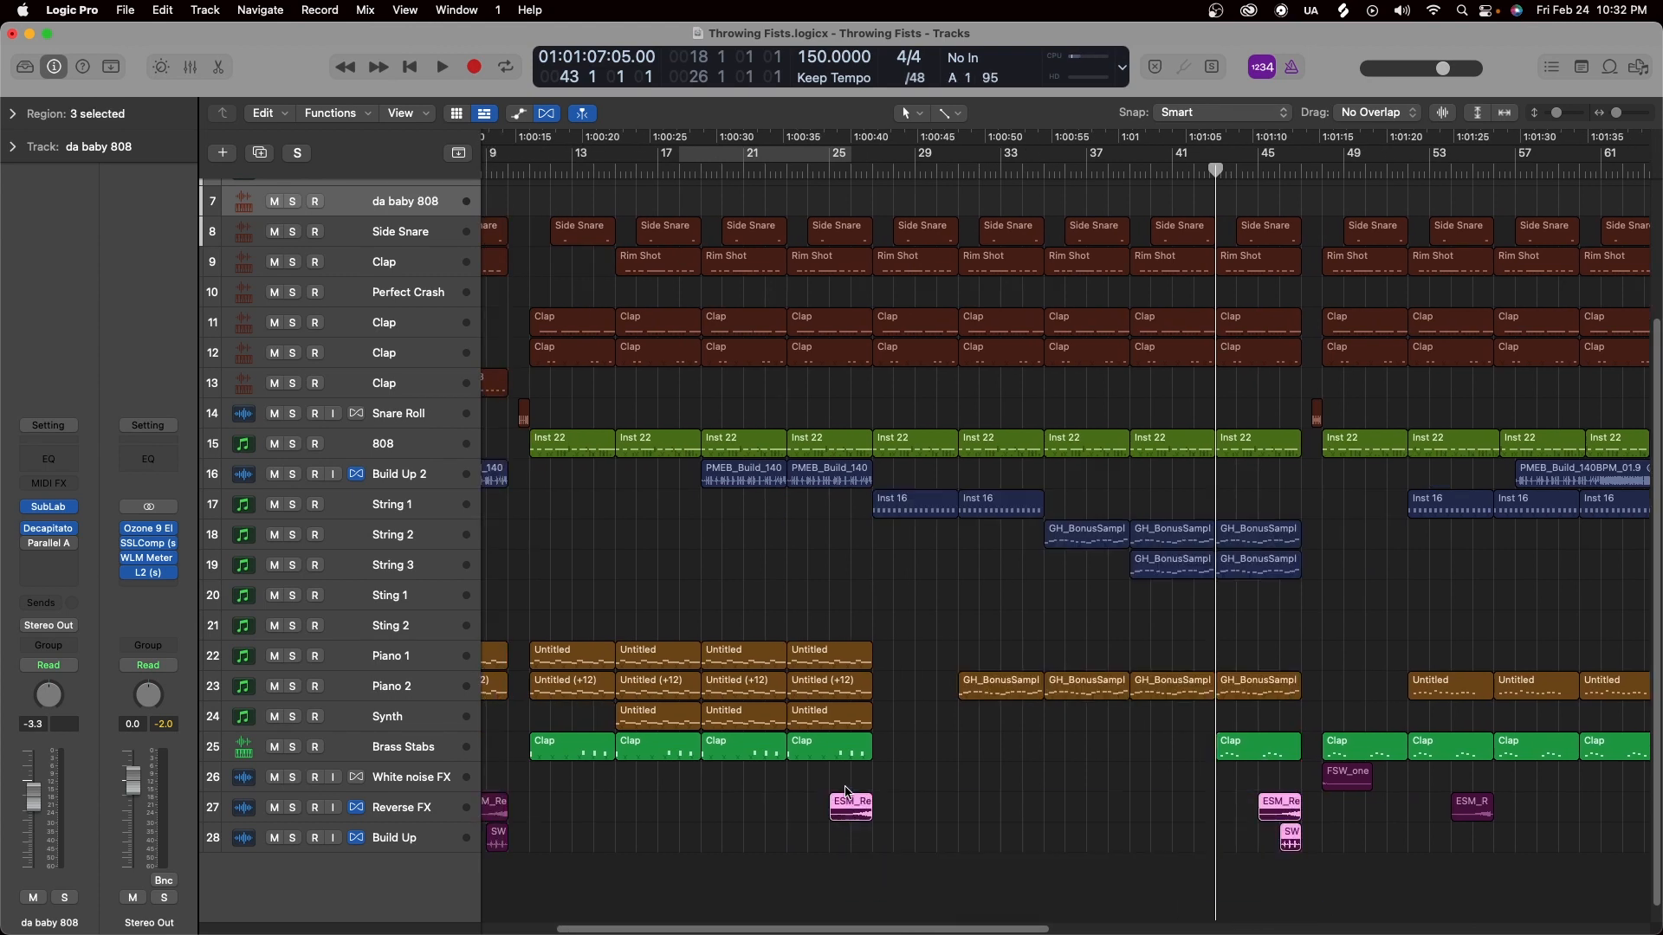
left_click(1290, 839)
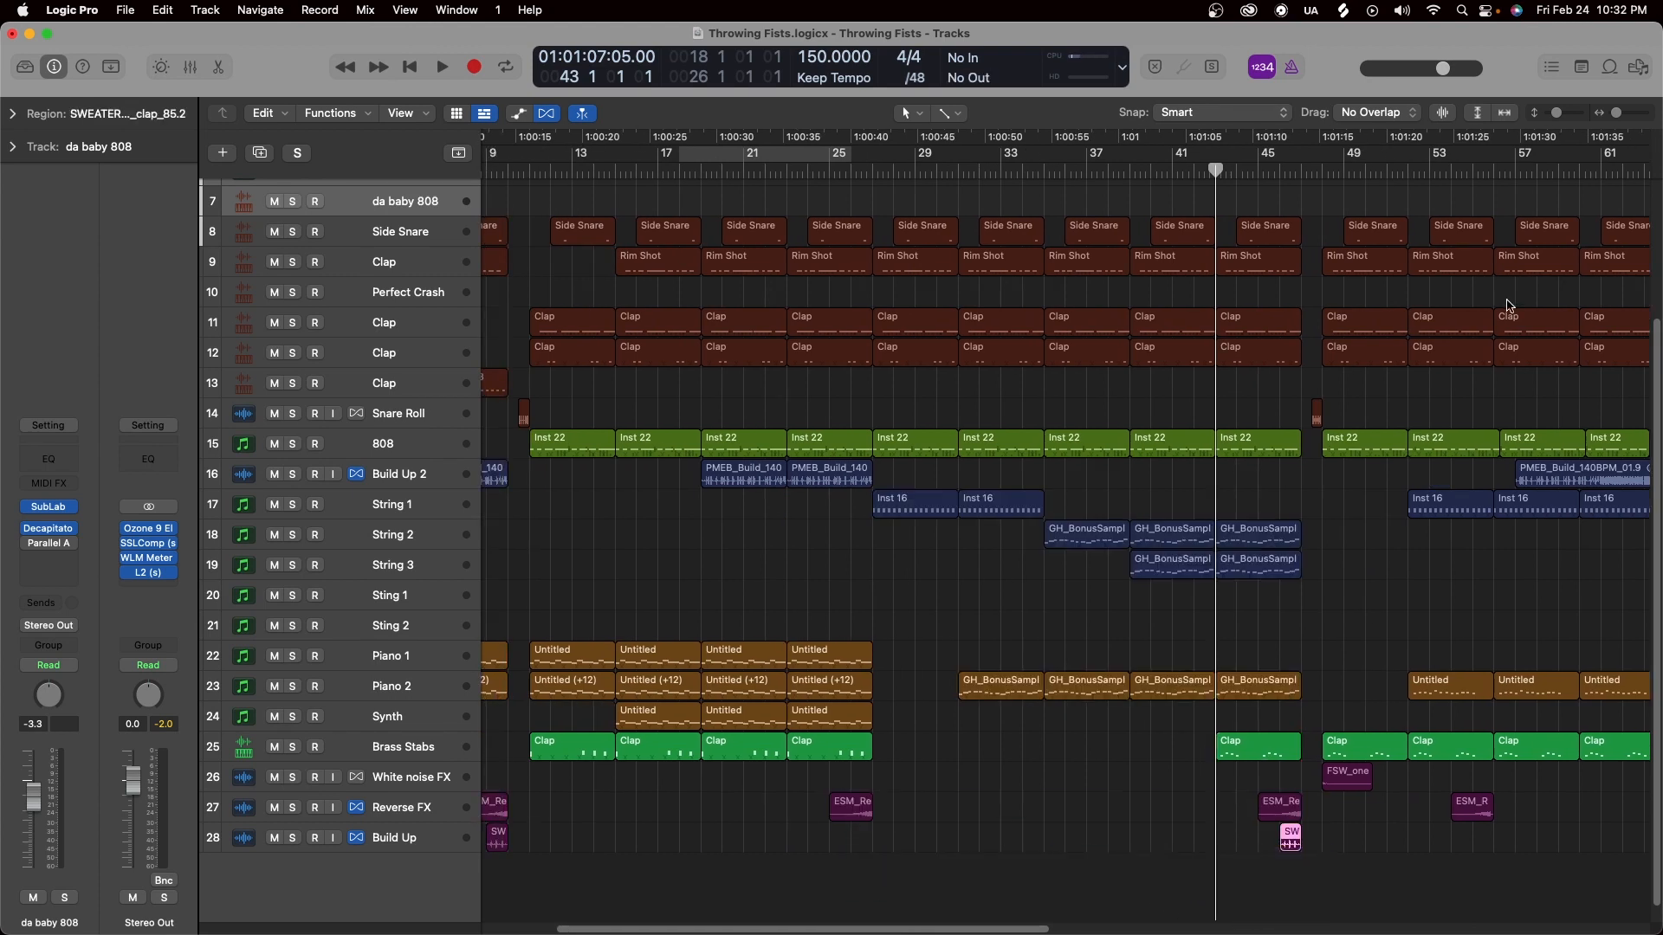
Highlight all regions of the section between bars 48 and 64, and clear the selection.
left_click_drag(1618, 114, 1616, 113)
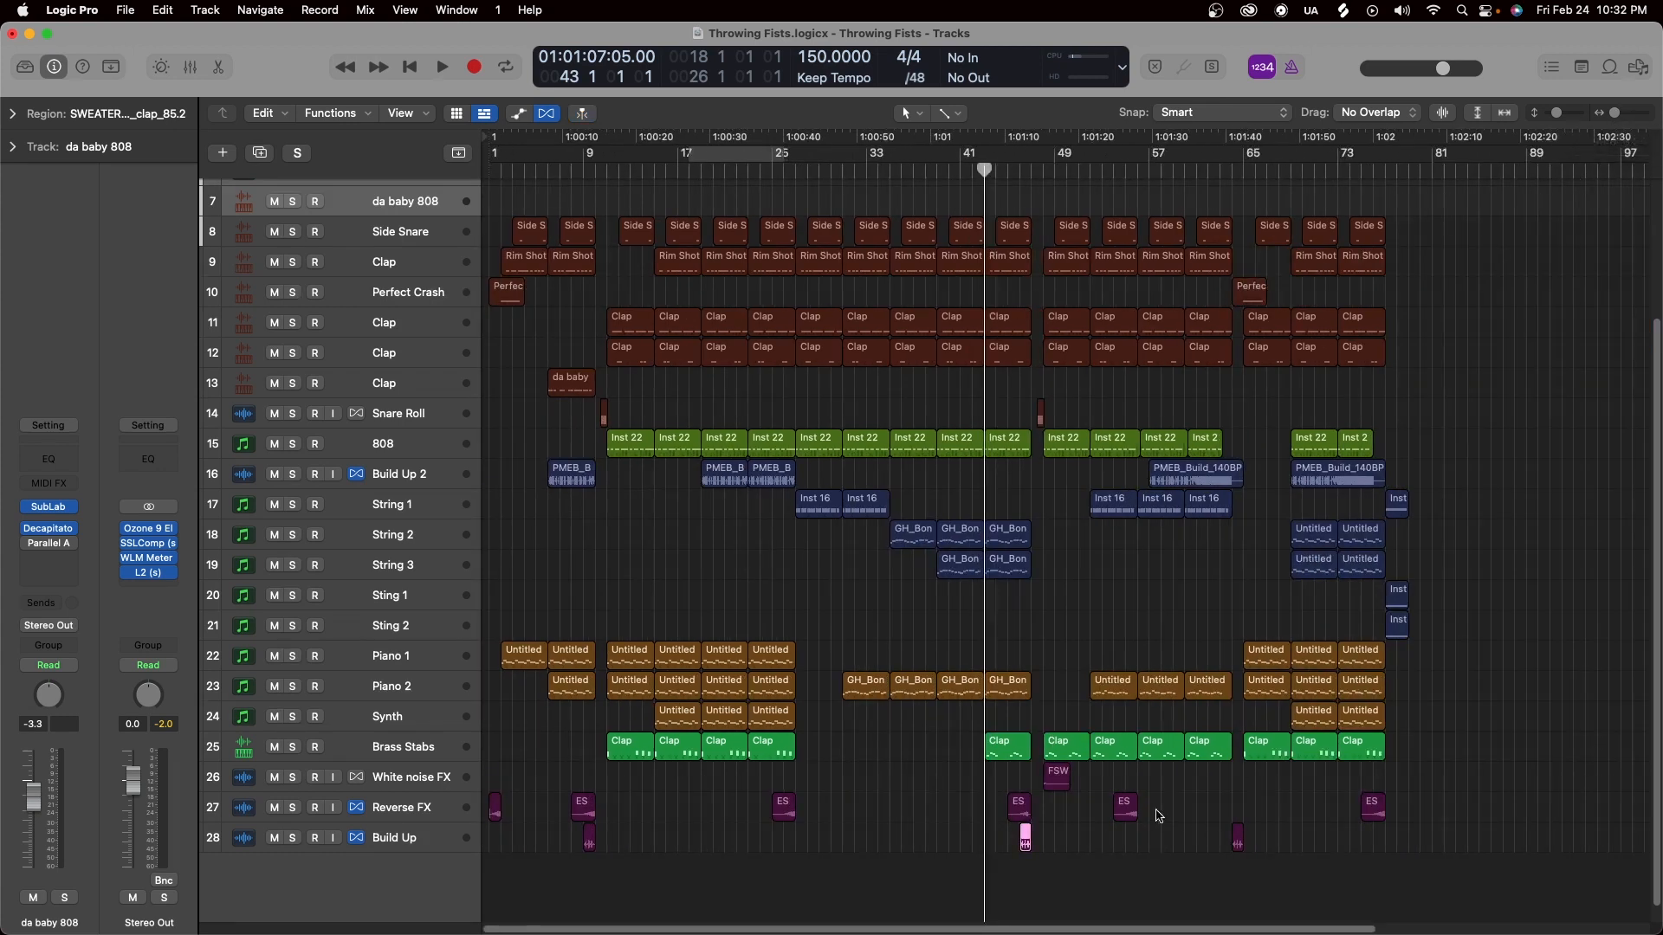
left_click_drag(1211, 824, 1042, 219)
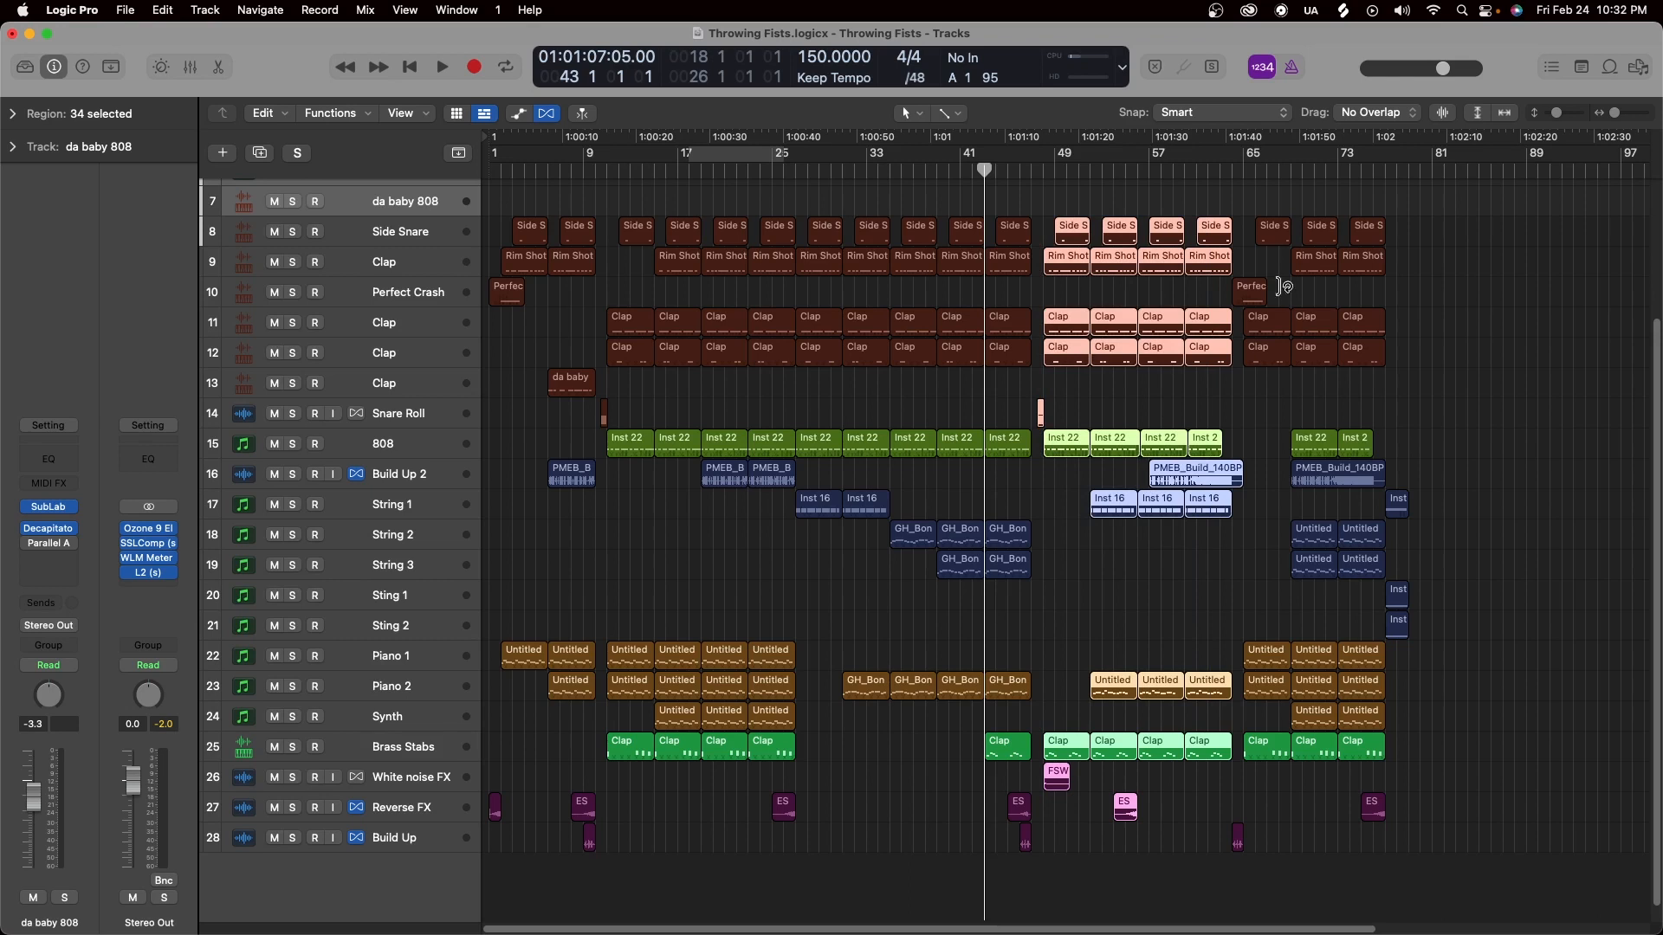
left_click_drag(1616, 113, 1618, 113)
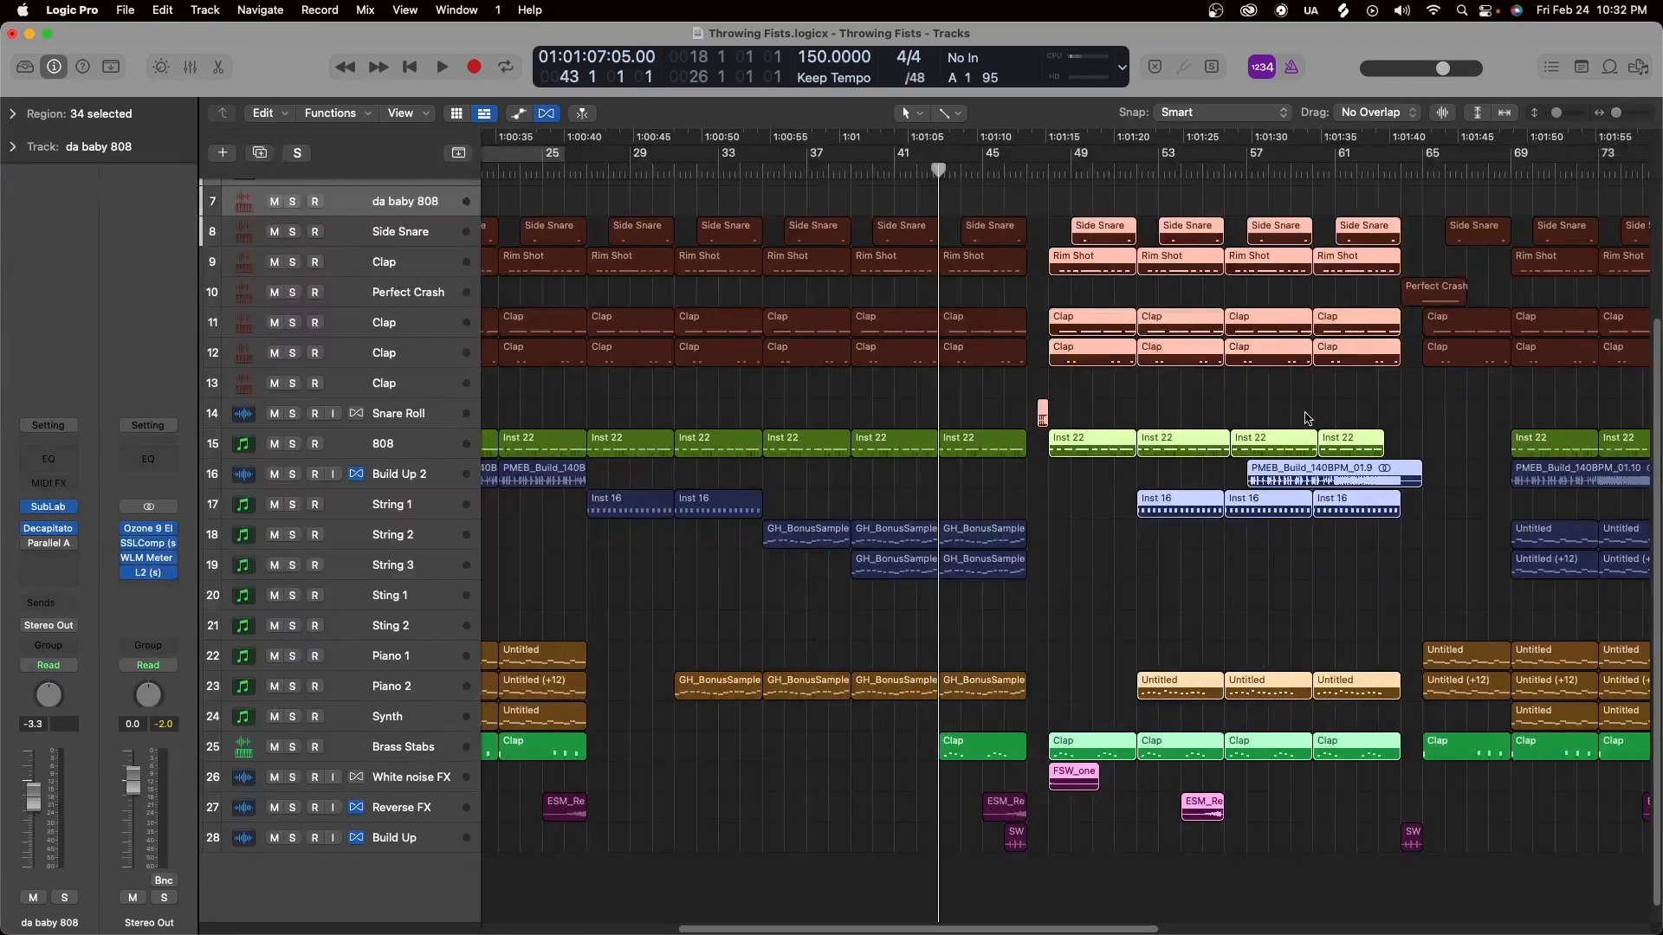
left_click(1316, 407)
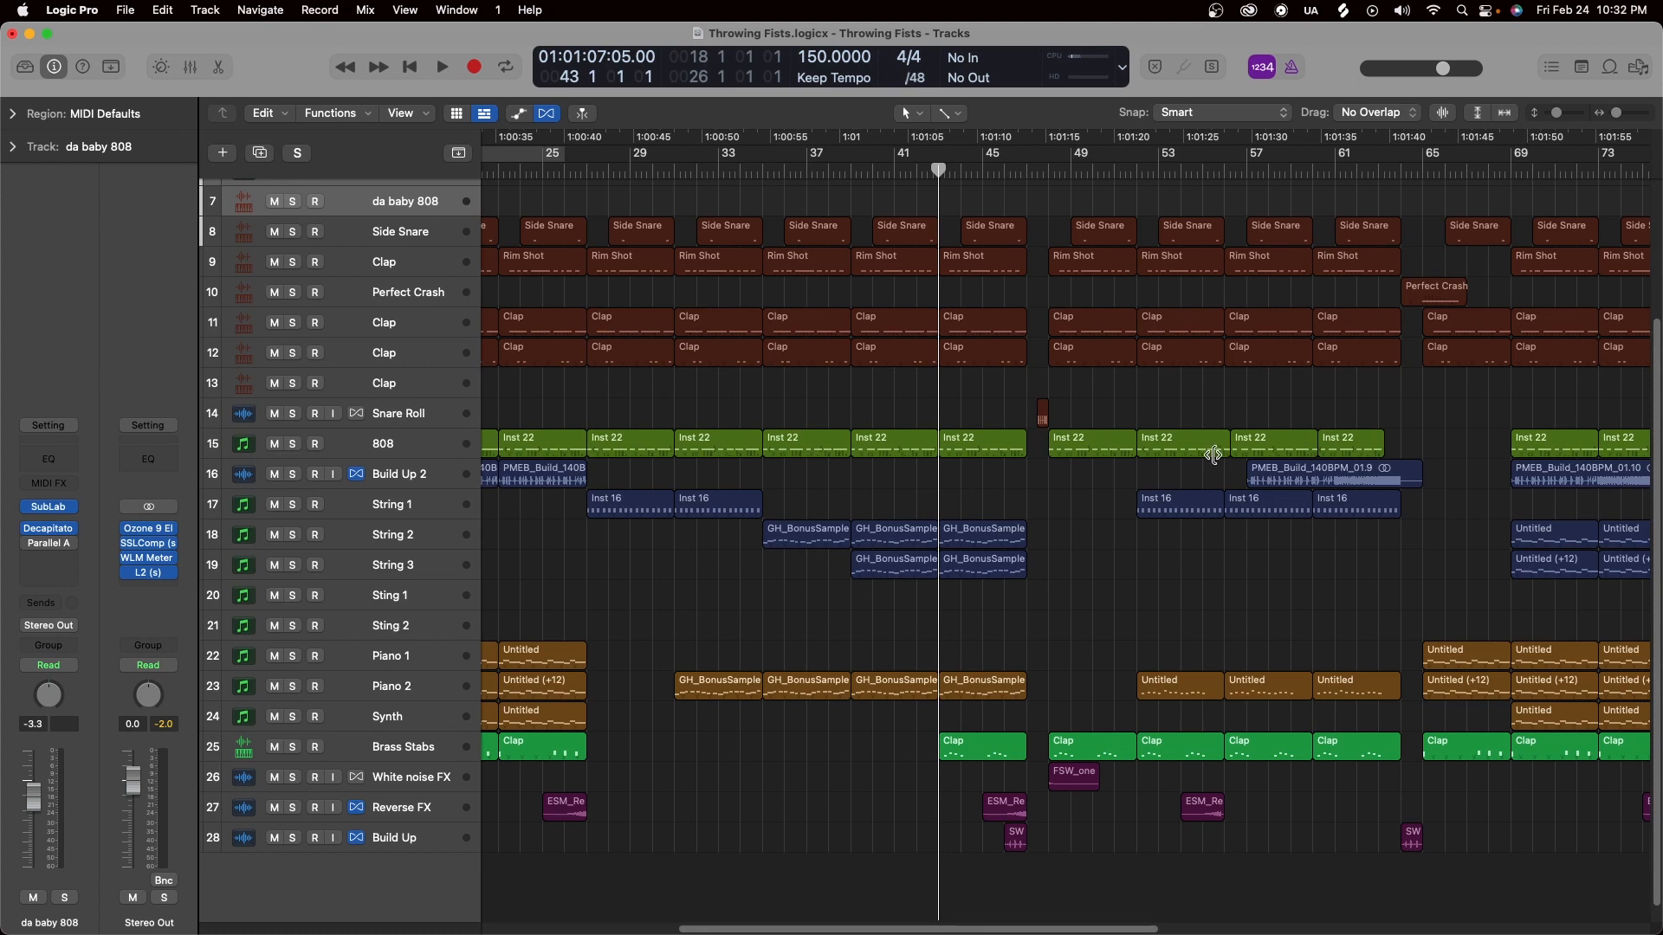
Play the full mix from the Snare Roll just before bar 48 up to bar 64.
left_click(1037, 178)
key("space")
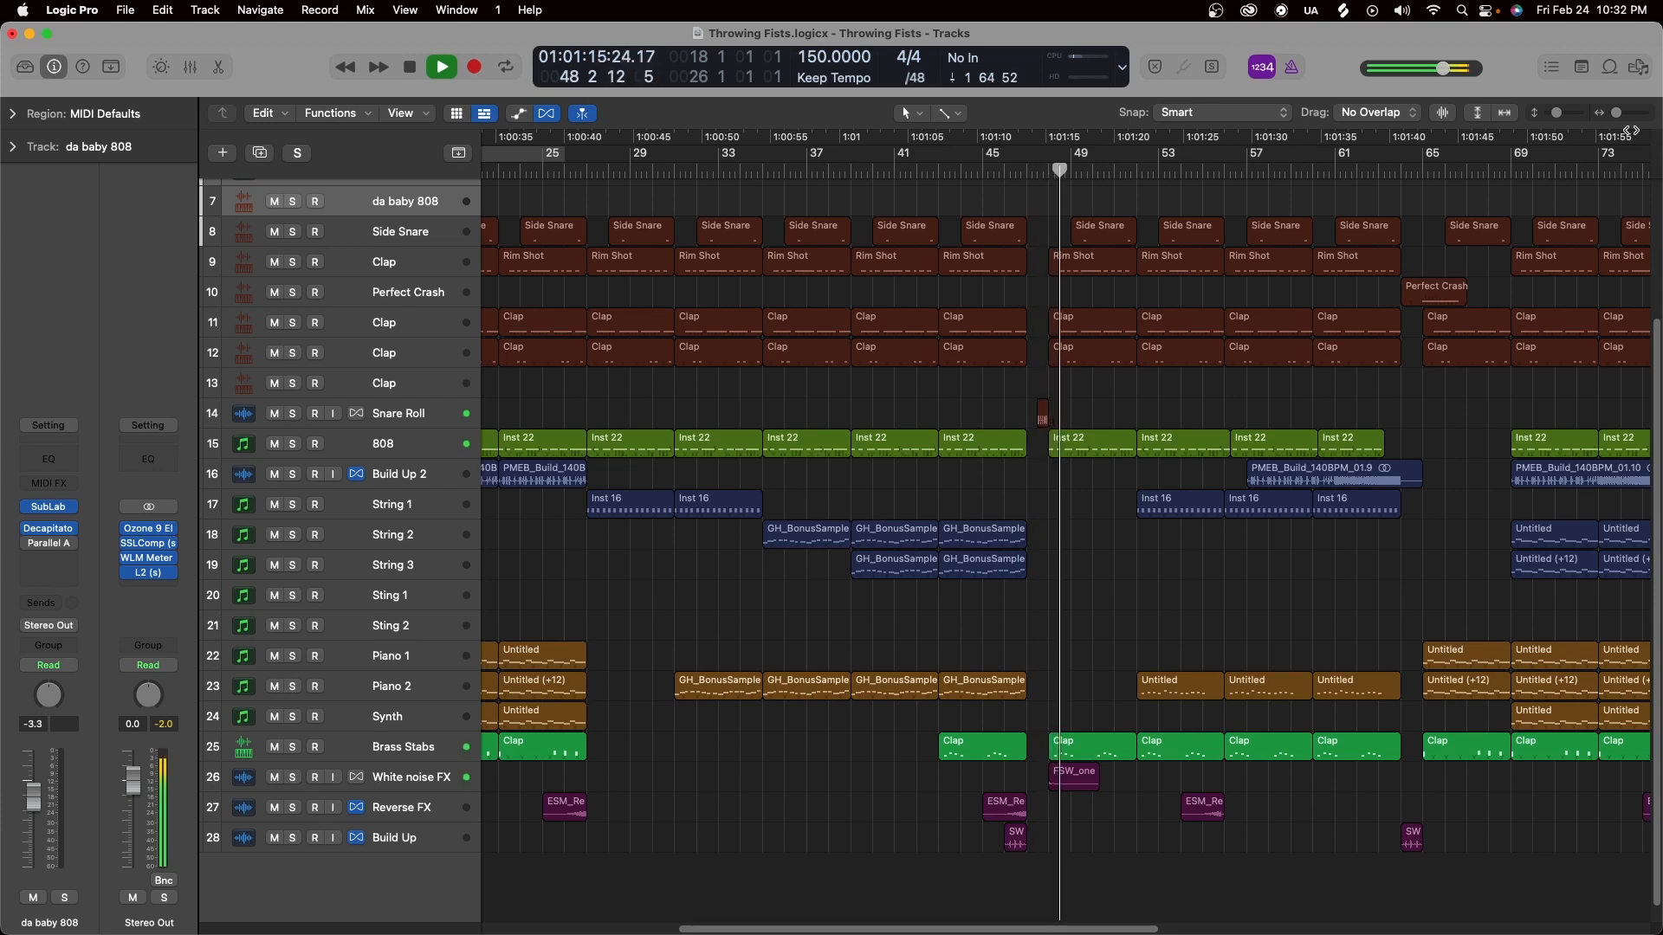
left_click_drag(1616, 113, 1611, 118)
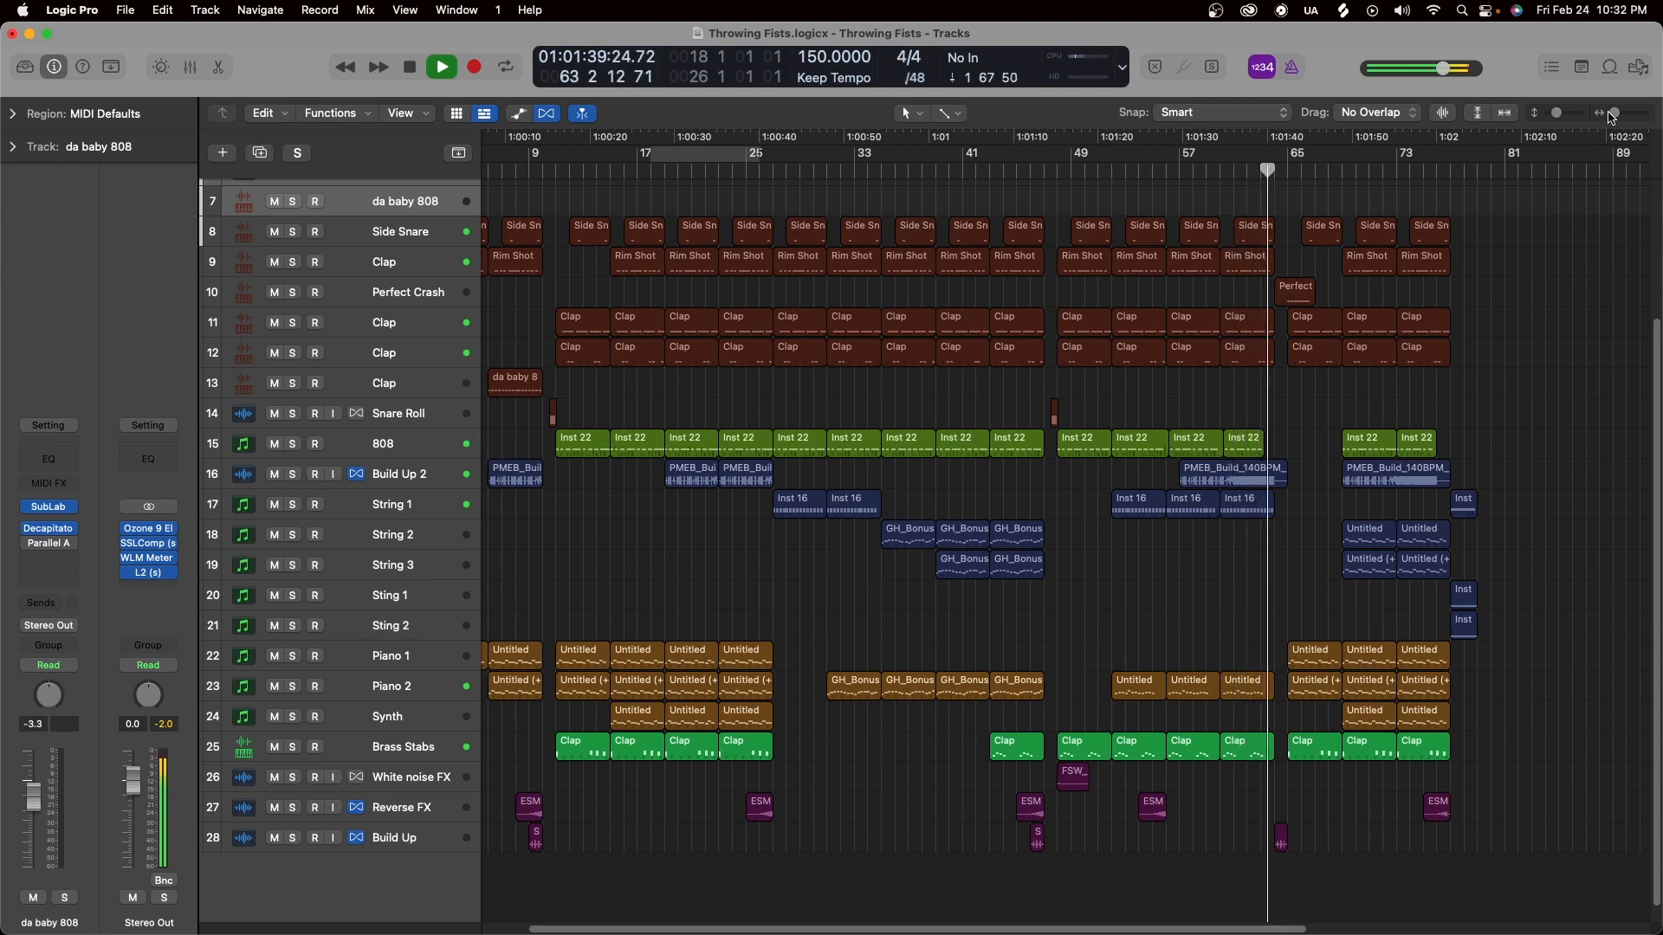
key("space")
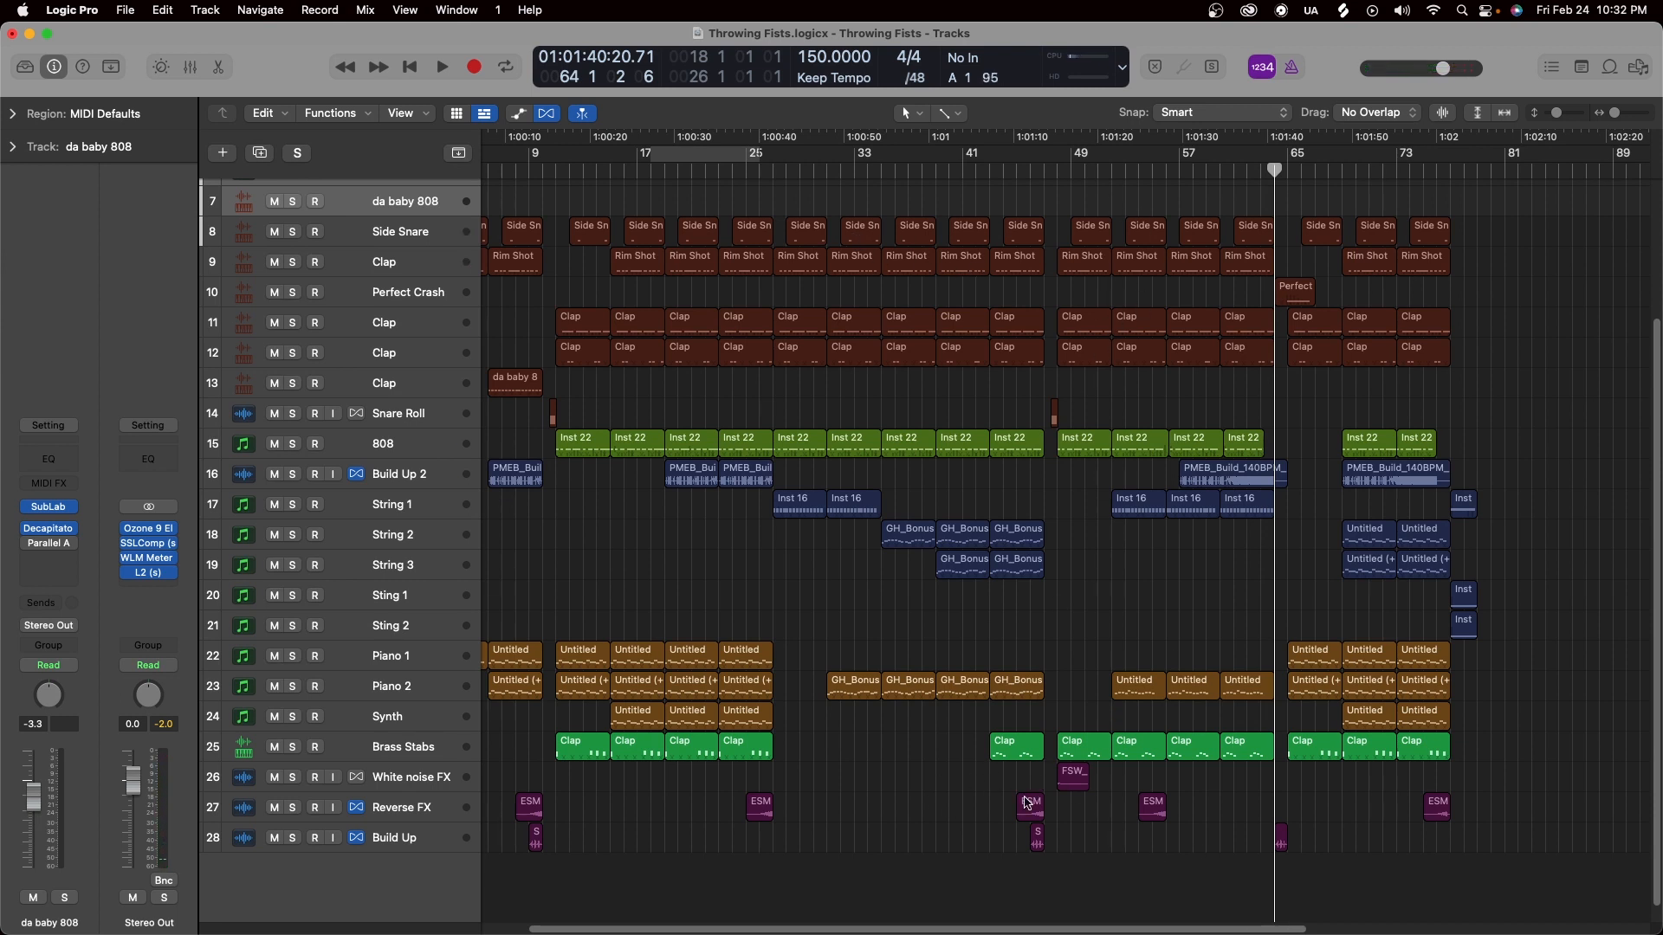
Highlight the Brass Stabs region at bar 43 and the one at bar 48 for comparison.
left_click(1022, 750)
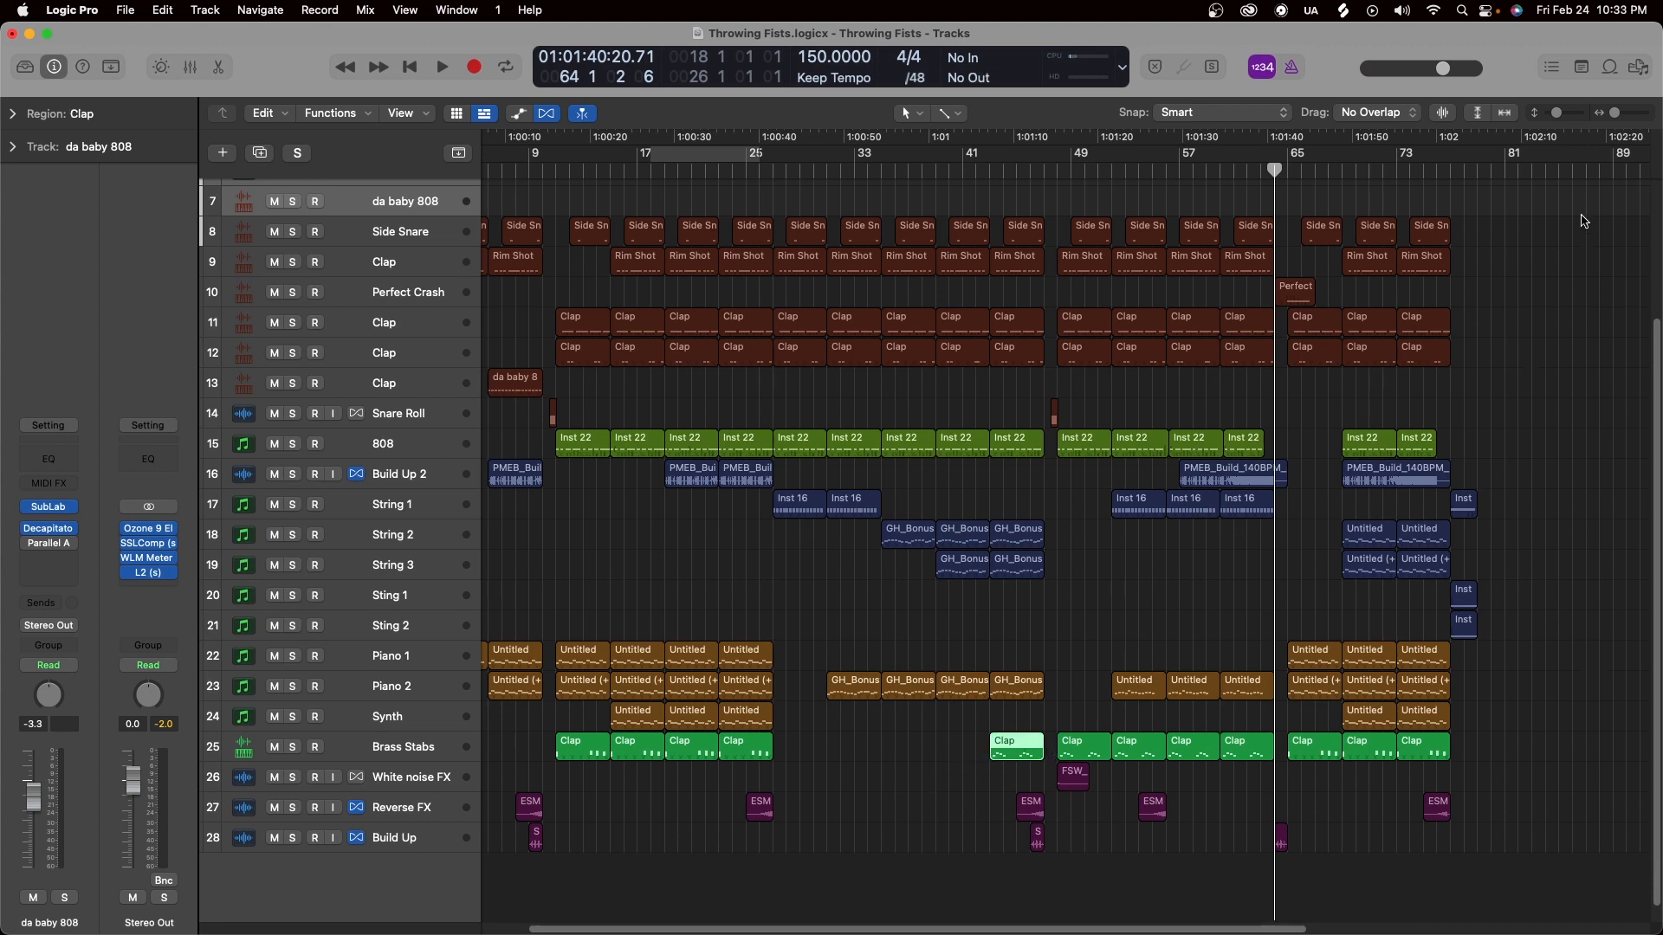
left_click_drag(1615, 118, 1617, 119)
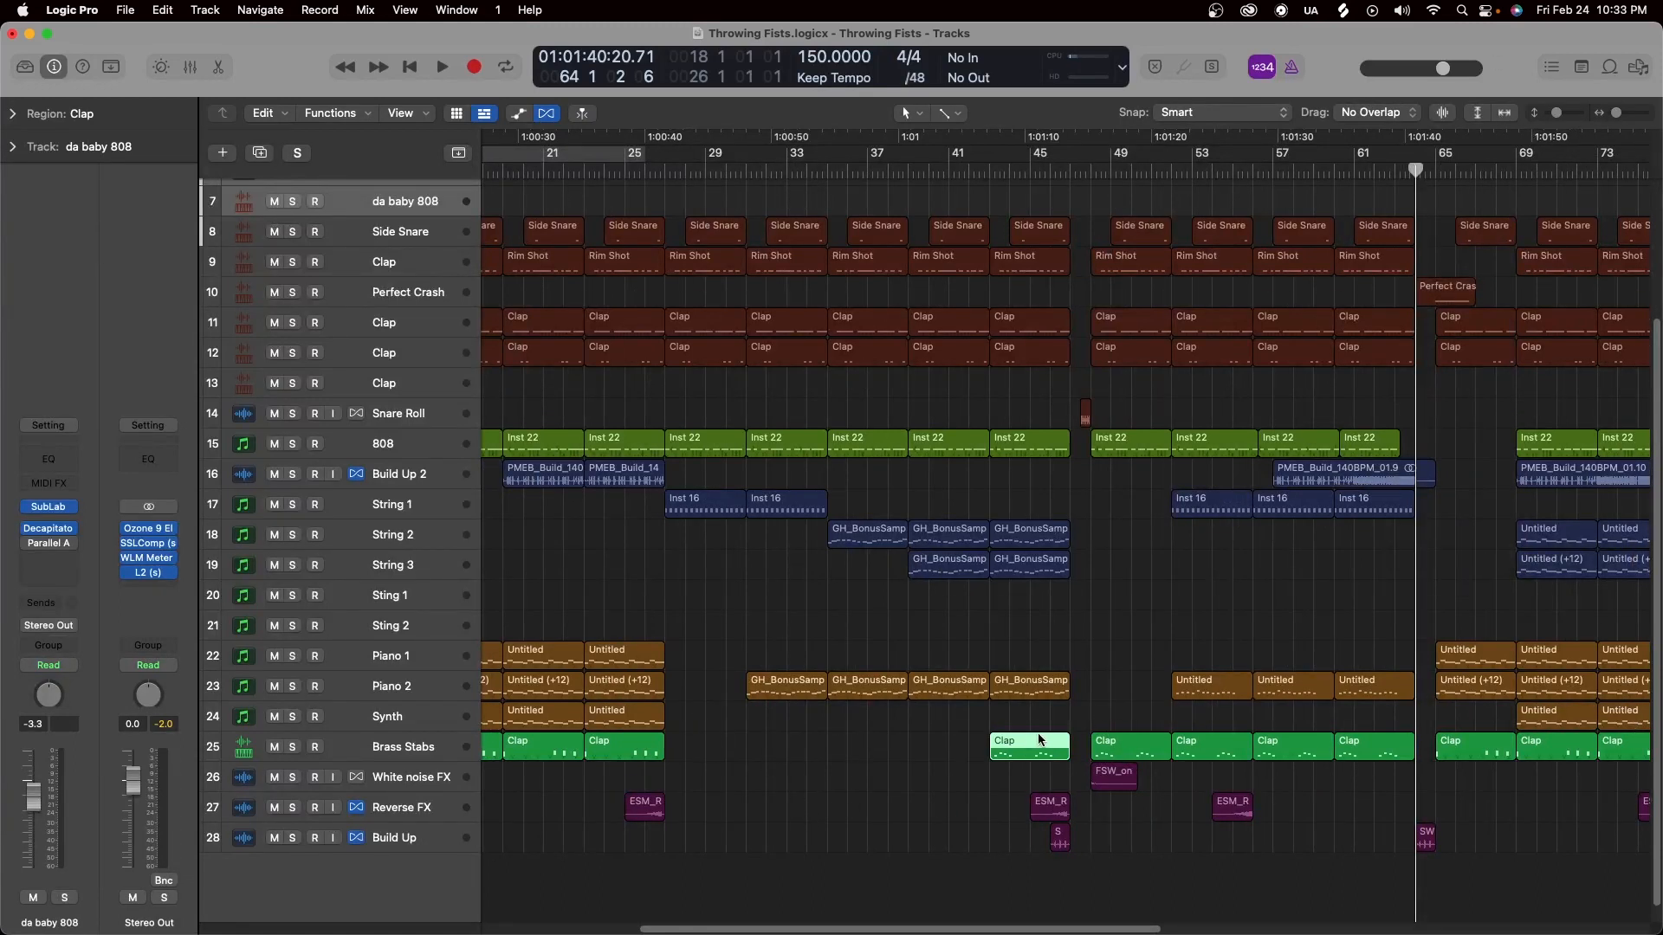
left_click_drag(1557, 116, 1553, 117)
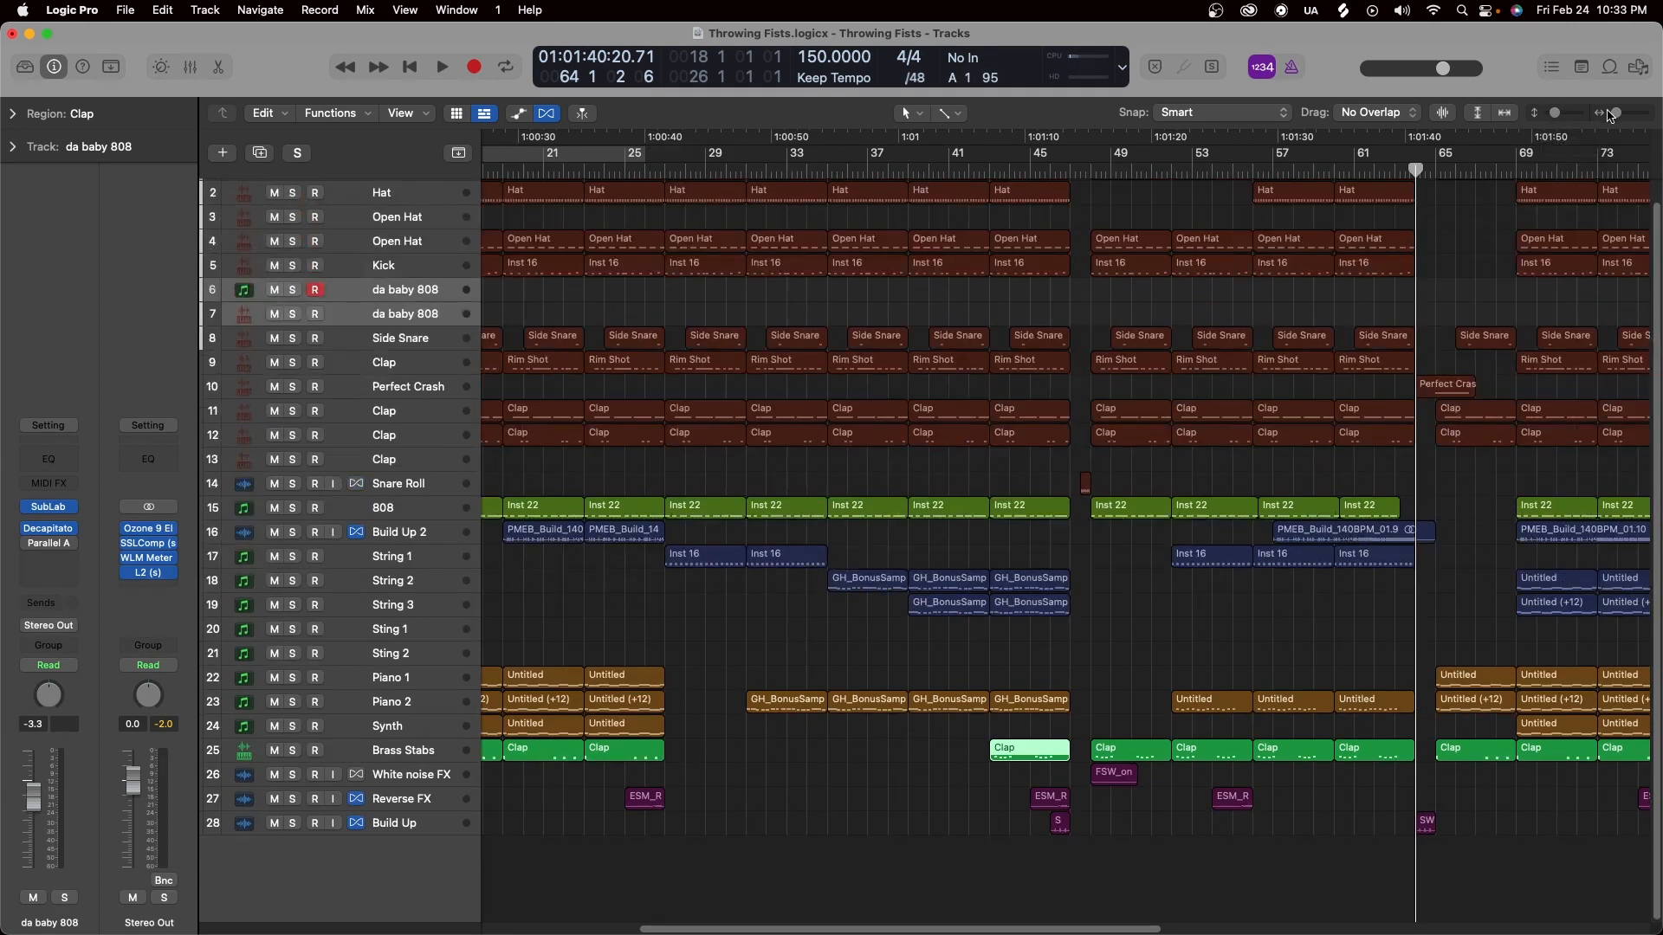
left_click_drag(1557, 116, 1560, 116)
left_click(1148, 727)
left_click(1139, 761)
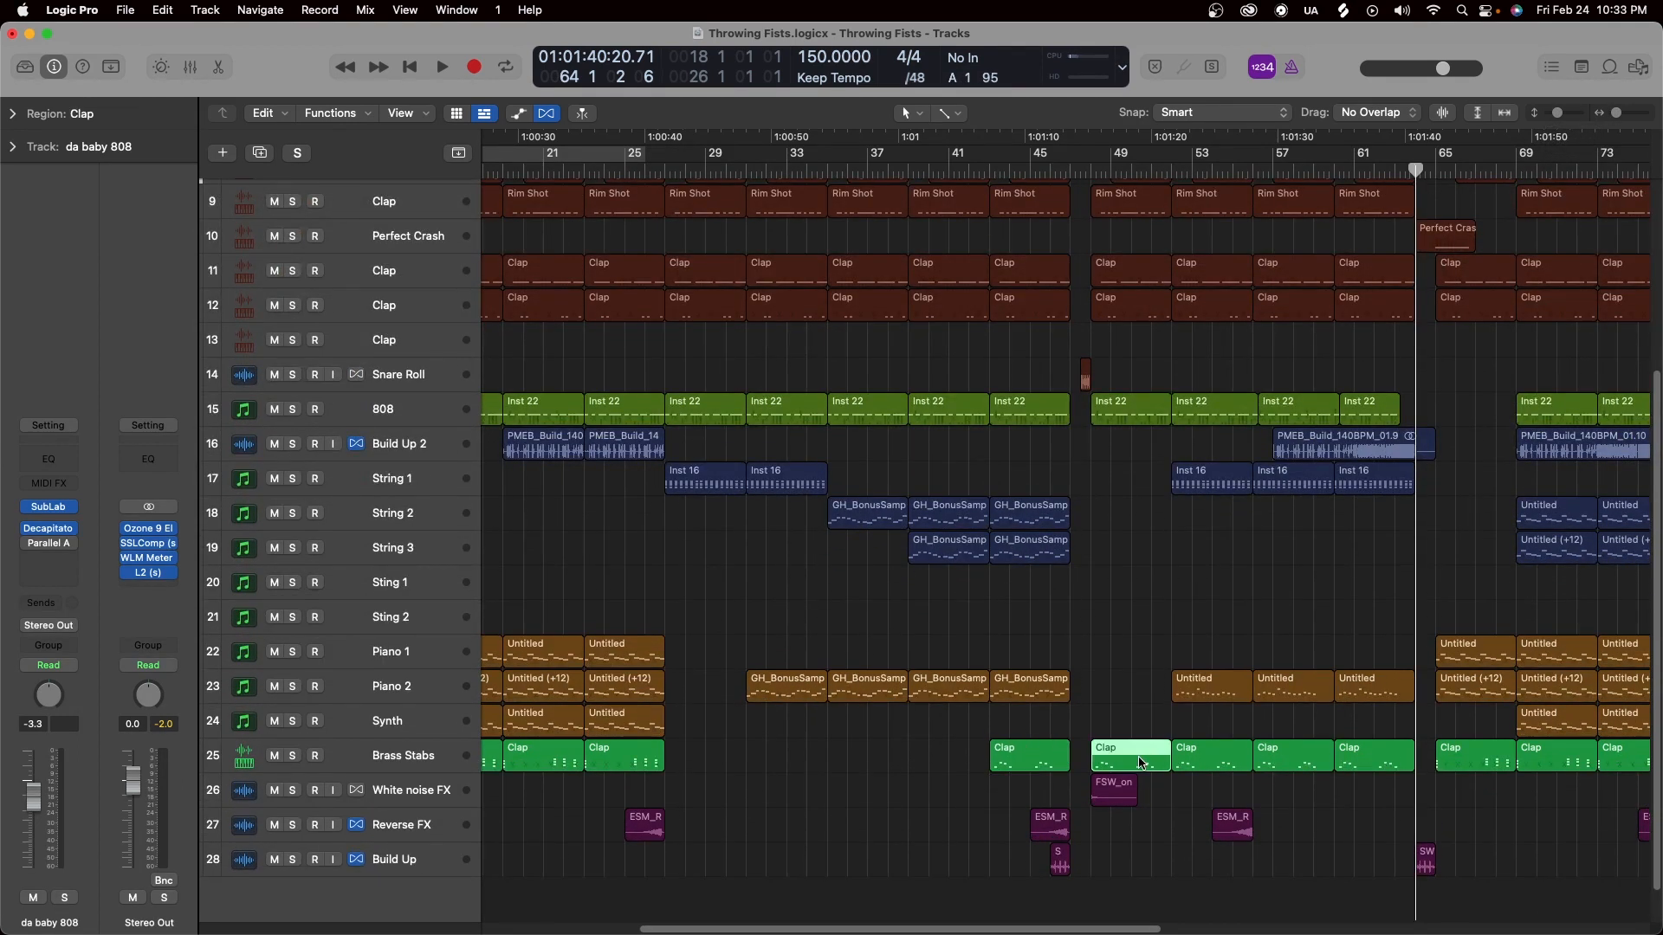
Highlight the Brass Stabs regions at bars 43 and 48 and the White noise FX region, ending on the Brass Stabs region at bar 48.
left_click_drag(955, 762, 1038, 767)
left_click(1130, 551)
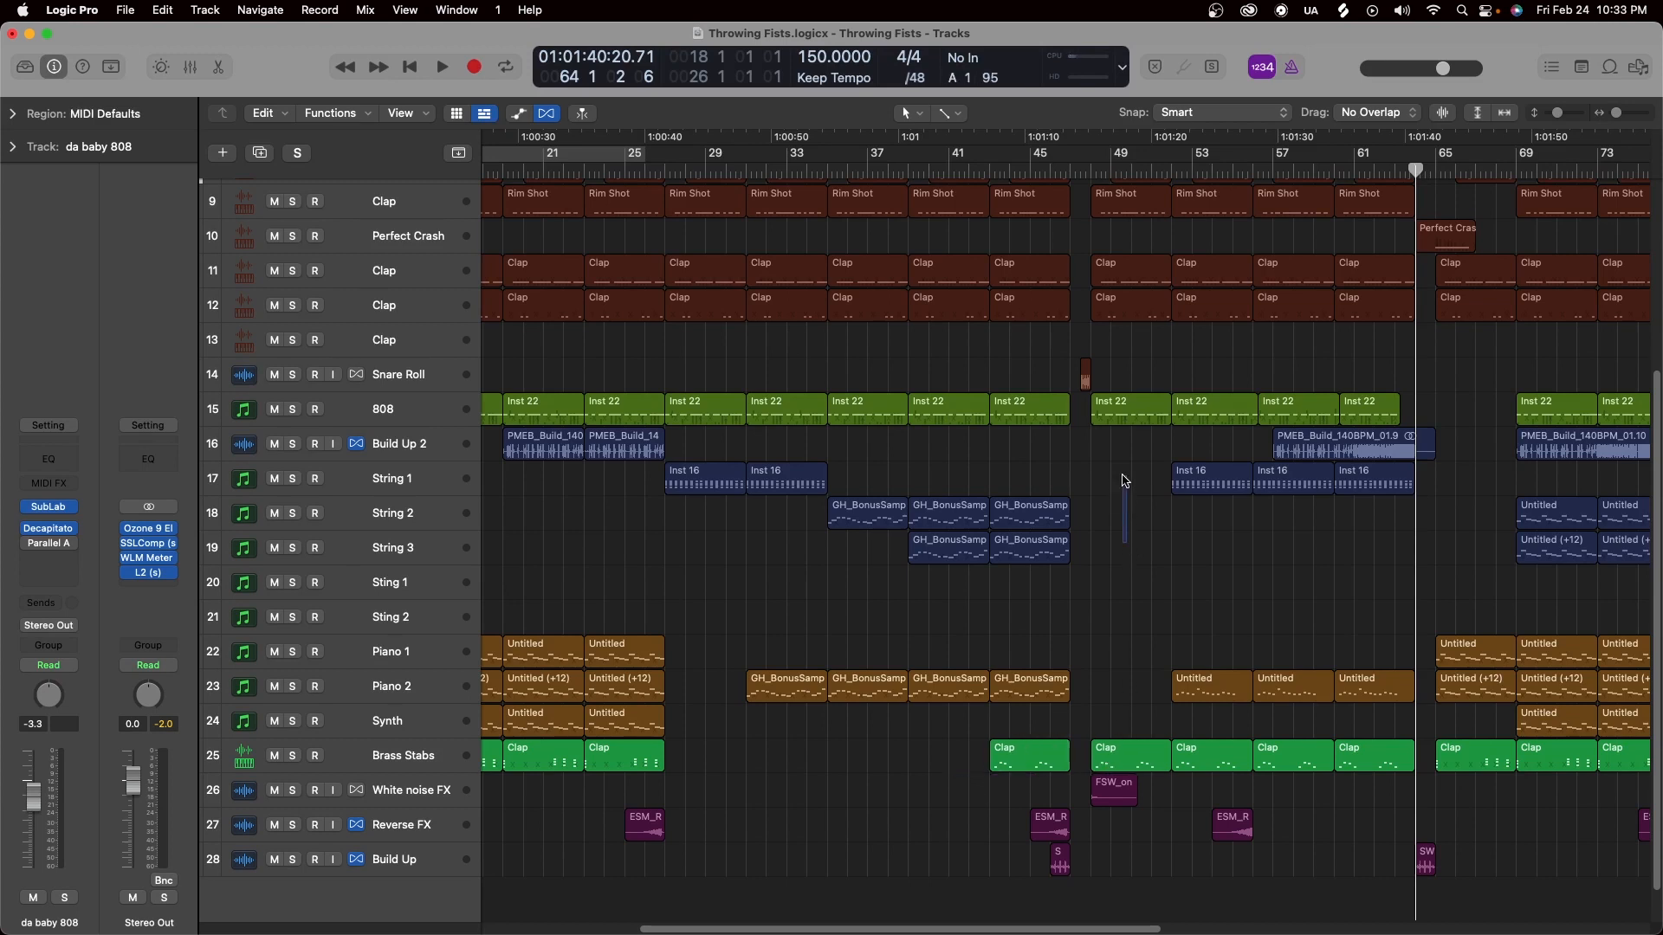
left_click_drag(1118, 869, 1134, 462)
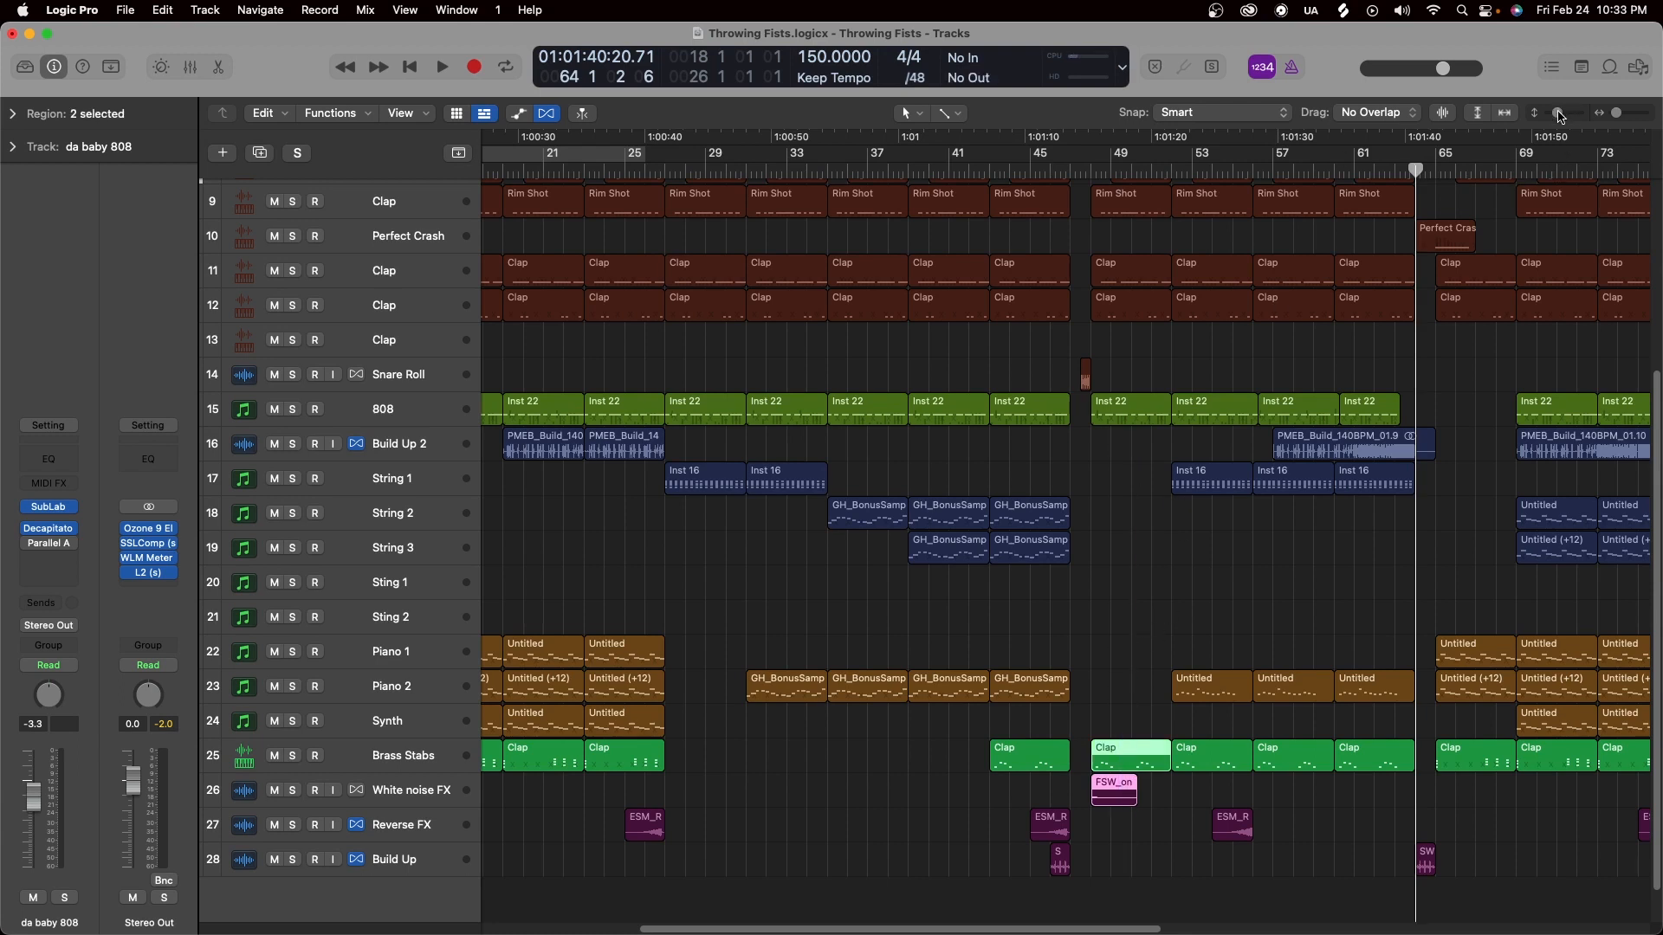
left_click_drag(933, 779, 1068, 737)
left_click_drag(1134, 809, 1107, 523)
left_click(1115, 654)
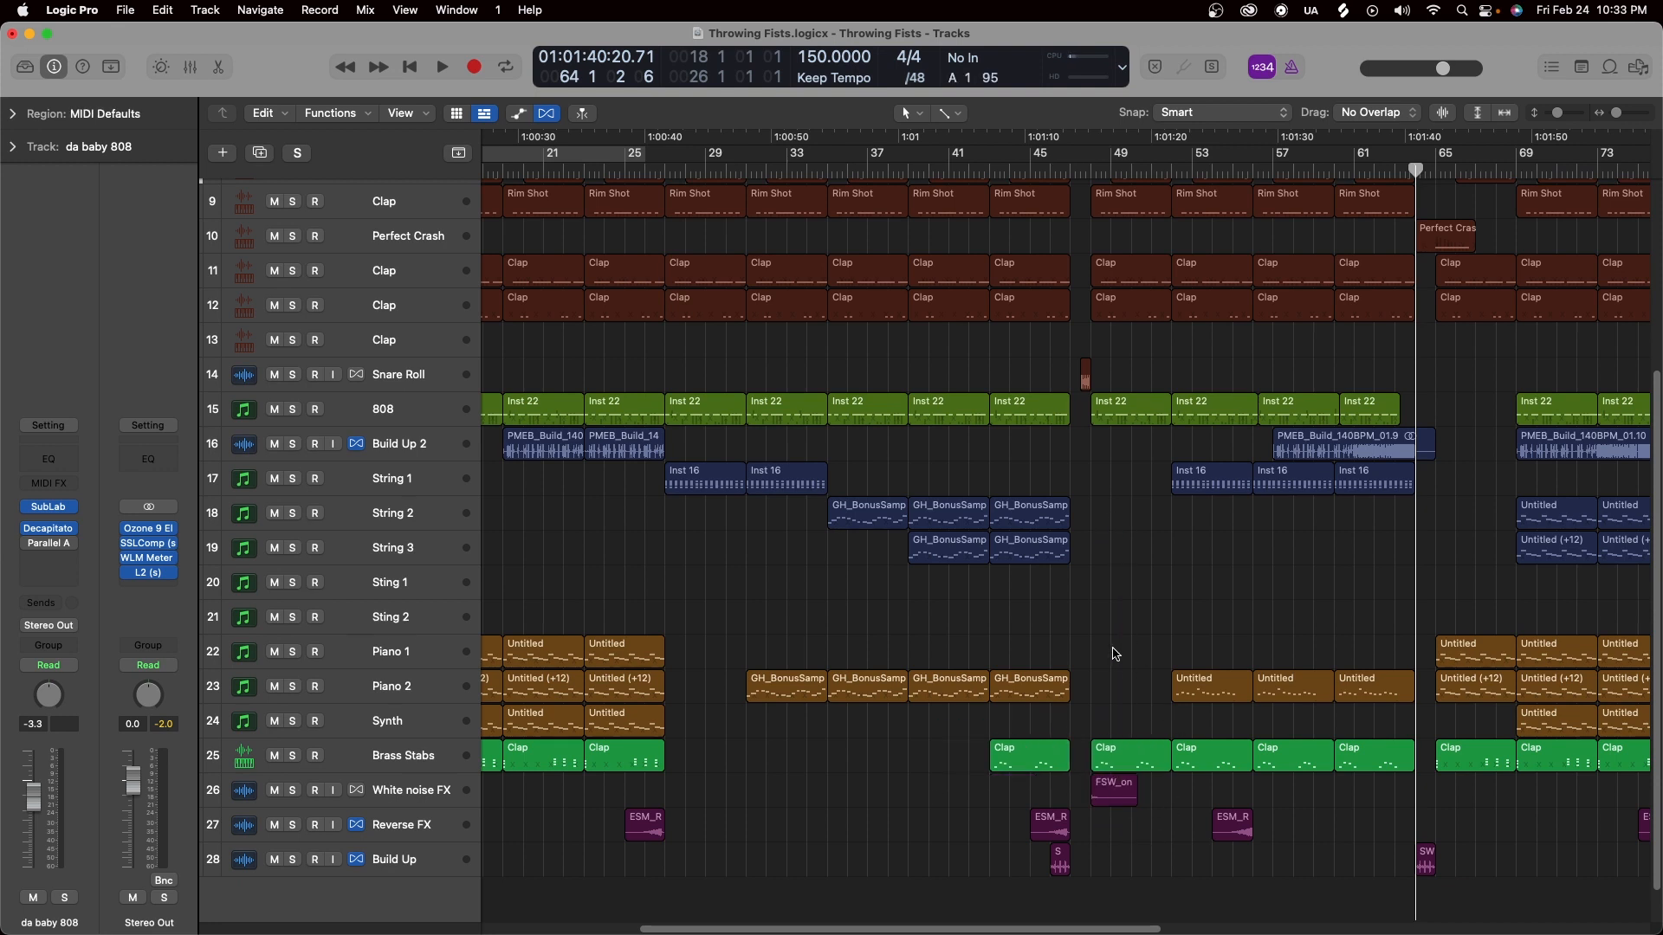
left_click(1153, 762)
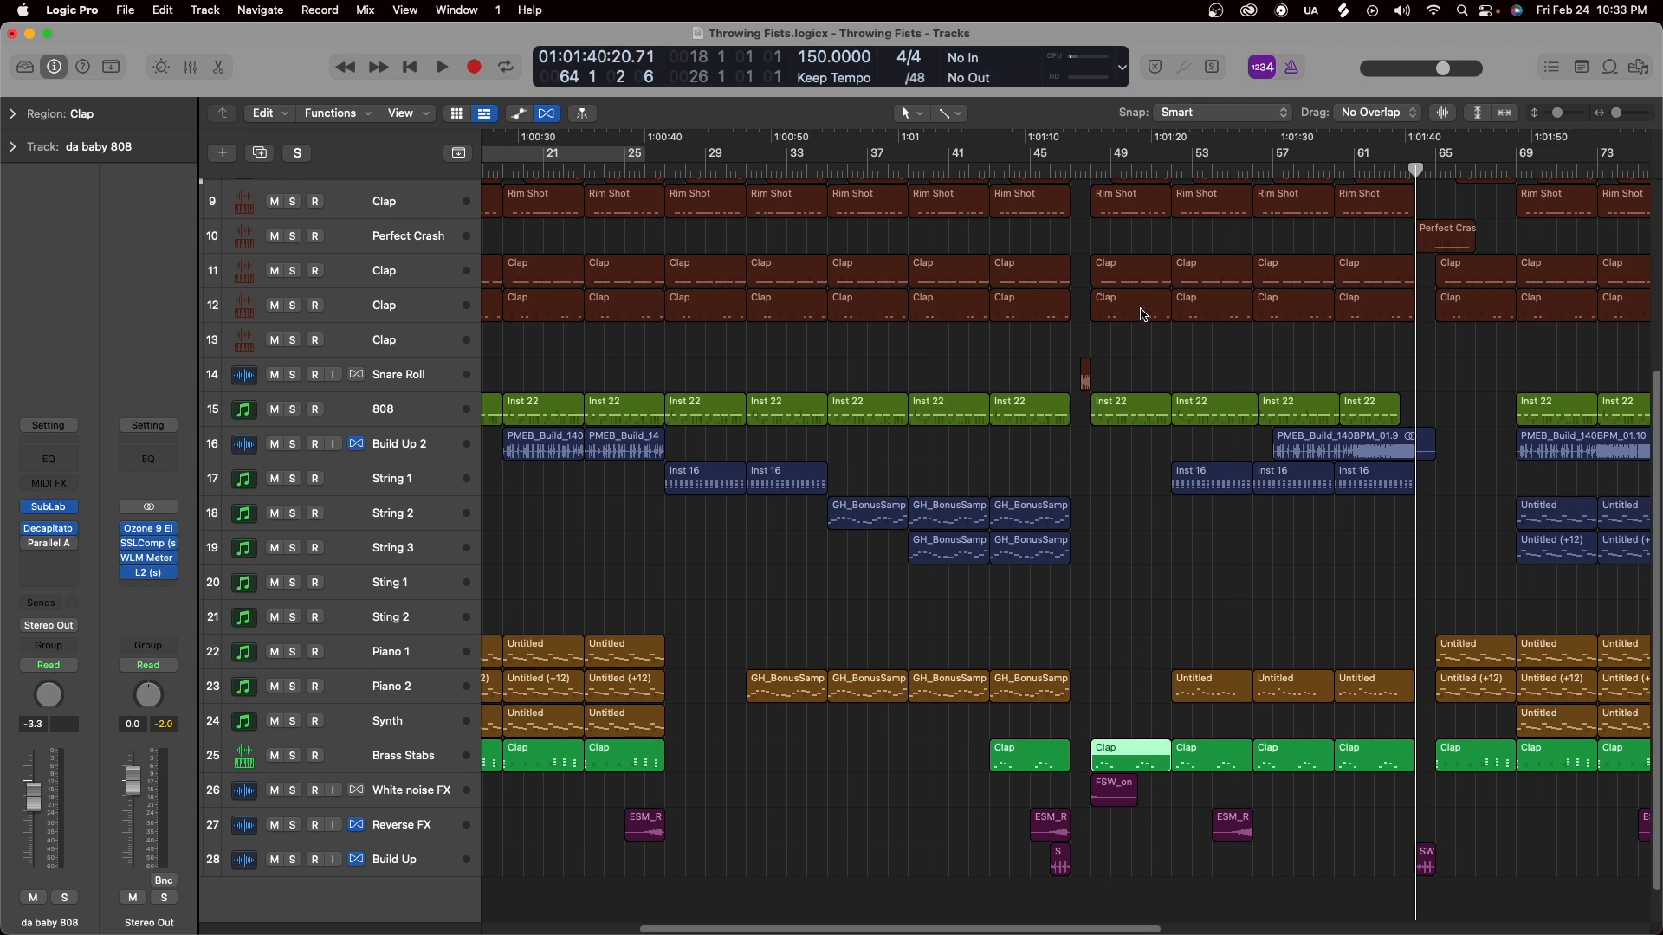
Point out the gap on the second Hat track from bar 48, and highlight its two regions between bars 56 and 64.
scroll(1146, 312, "up", 5)
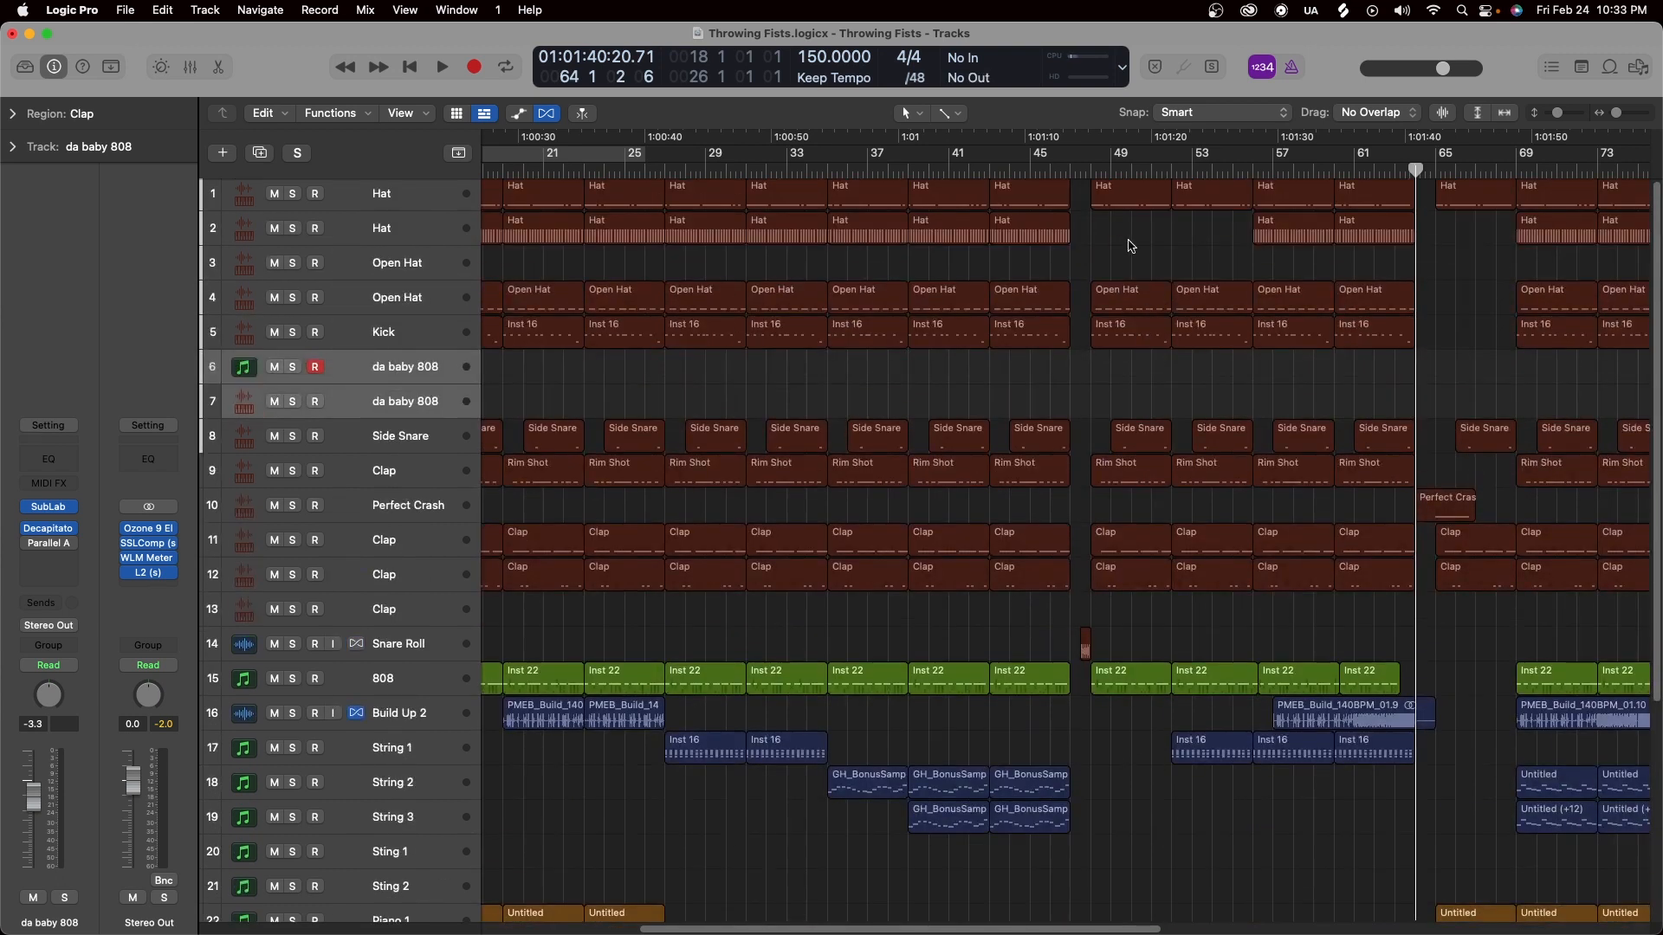
scroll(1142, 298, "down", 4)
scroll(1144, 290, "up", 4)
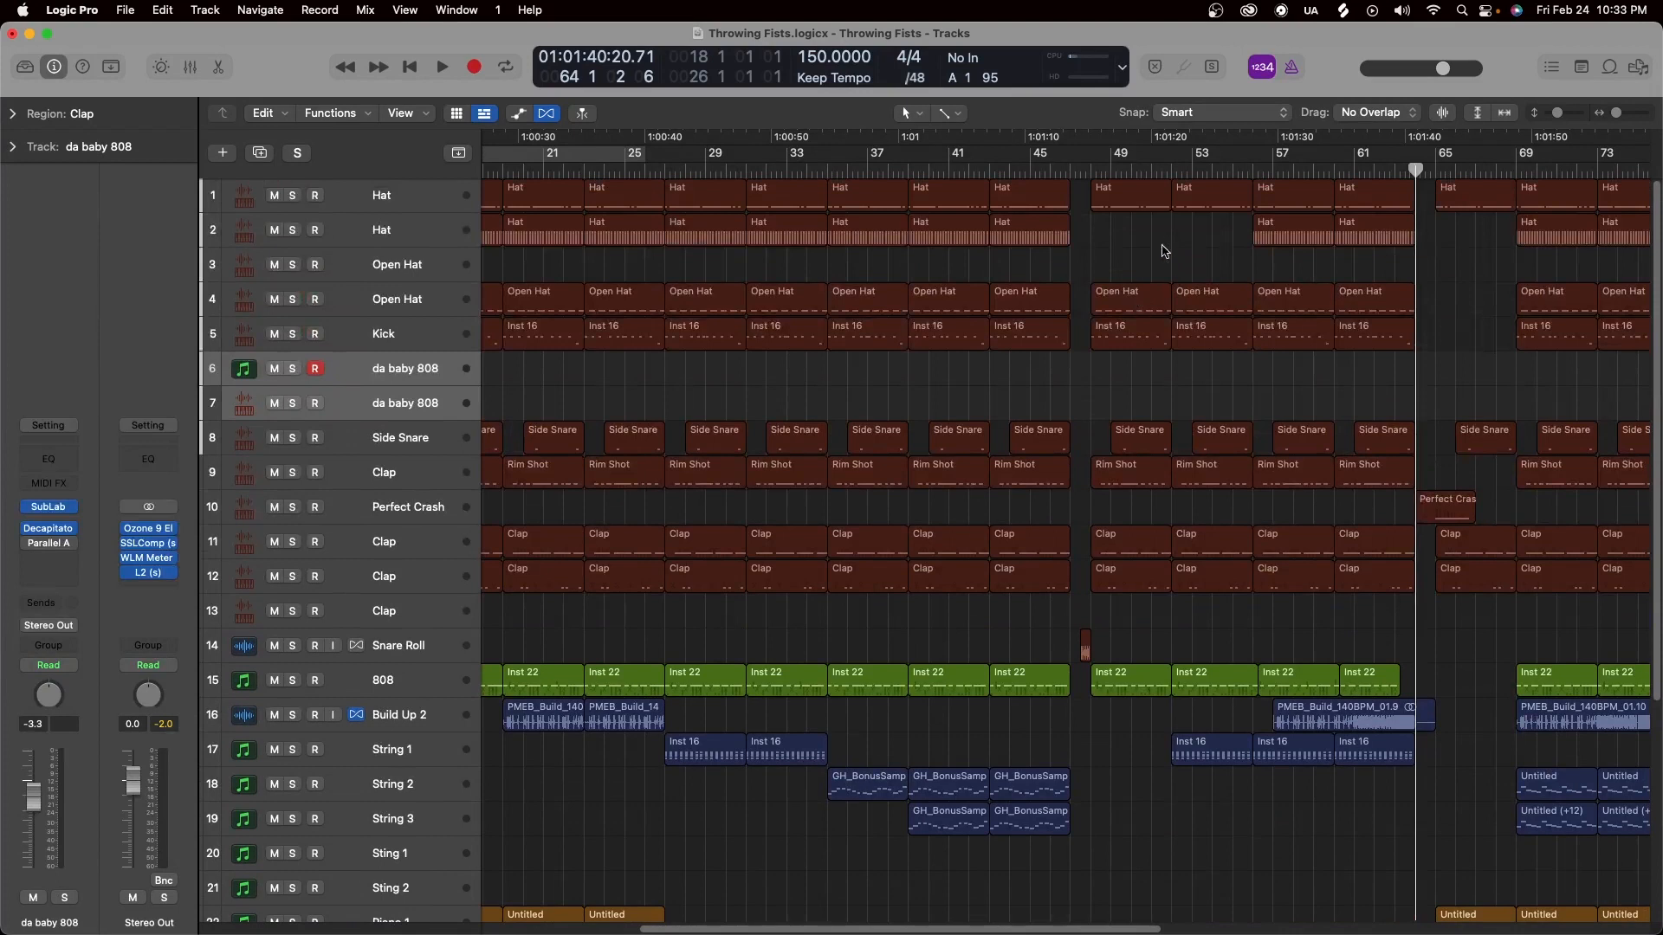
left_click_drag(1123, 248, 1230, 251)
left_click_drag(1423, 272, 1282, 207)
left_click_drag(1152, 241, 1257, 240)
left_click_drag(1455, 263, 1295, 242)
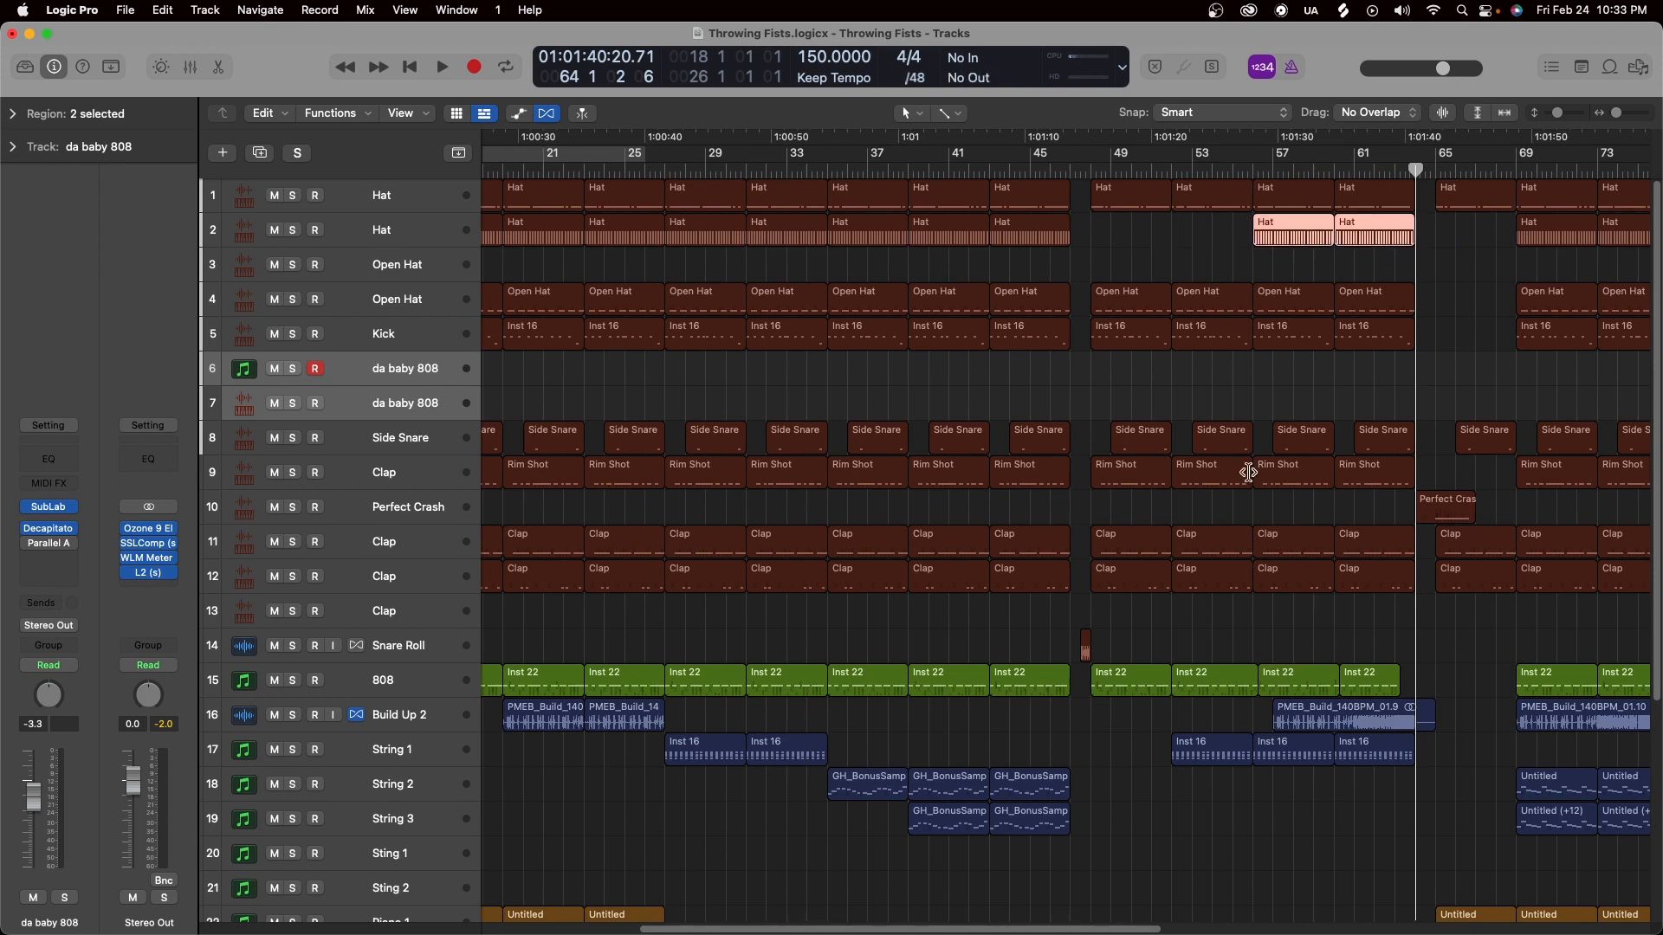
Highlight the Piano 2 region at bar 52 and the Build Up 2 to Brass Stabs regions between bars 56 and 64, clearing the selection.
scroll(1182, 441, "down", 1)
scroll(1183, 414, "down", 3)
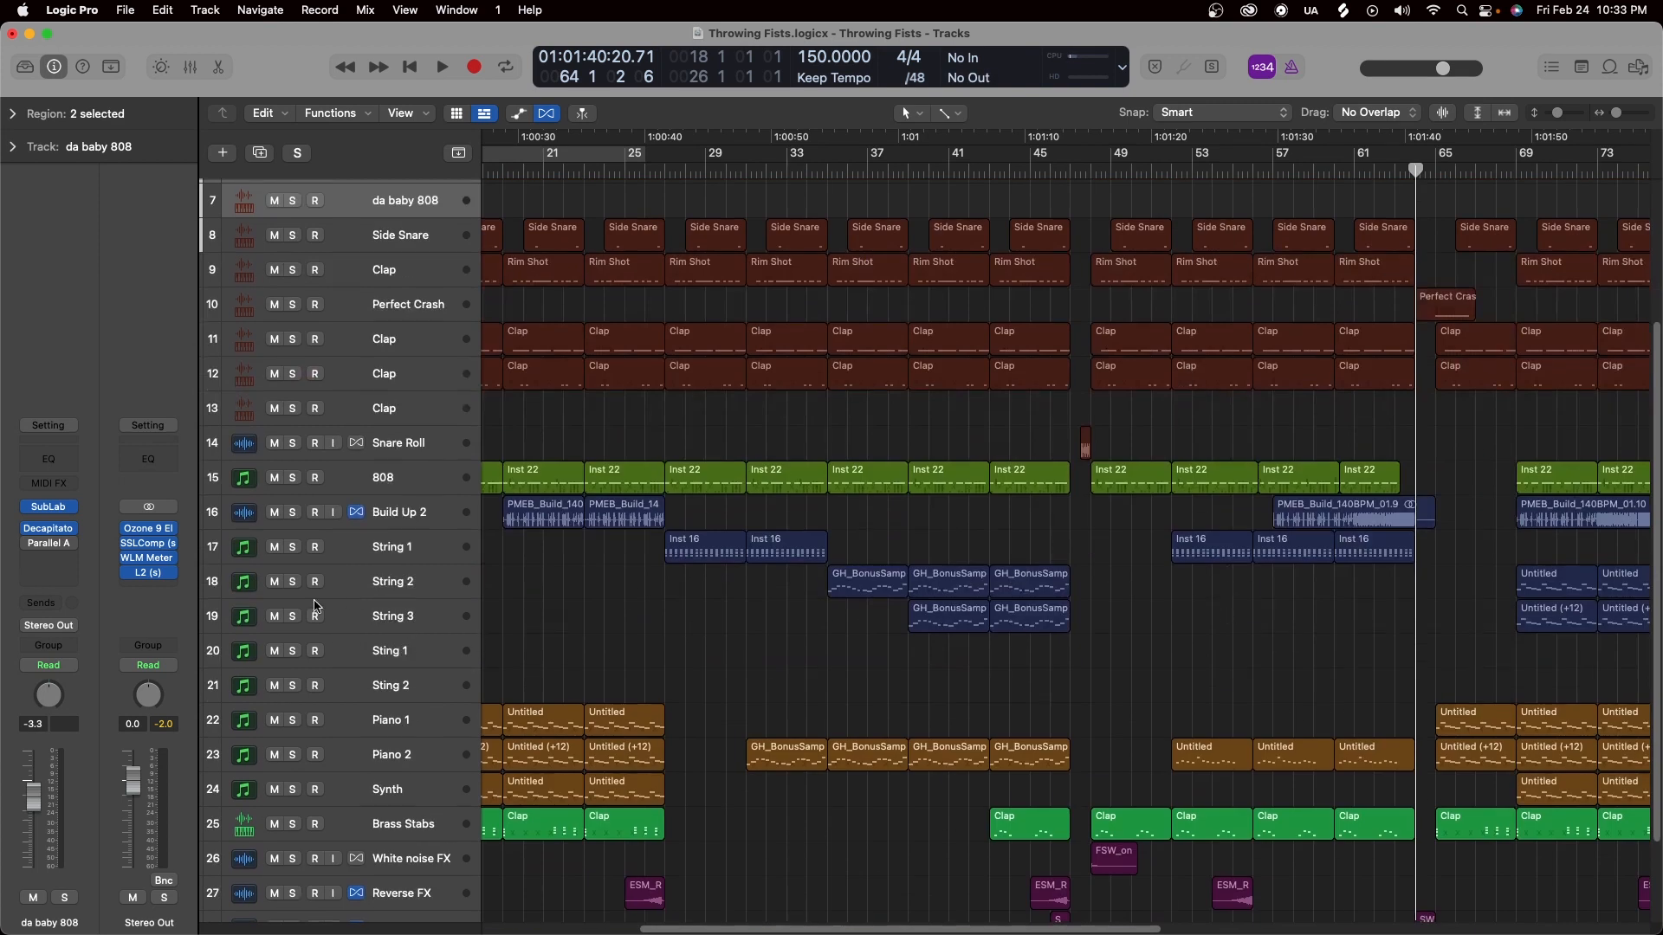
left_click(1236, 589)
scroll(1221, 722, "down", 1)
left_click(1213, 678)
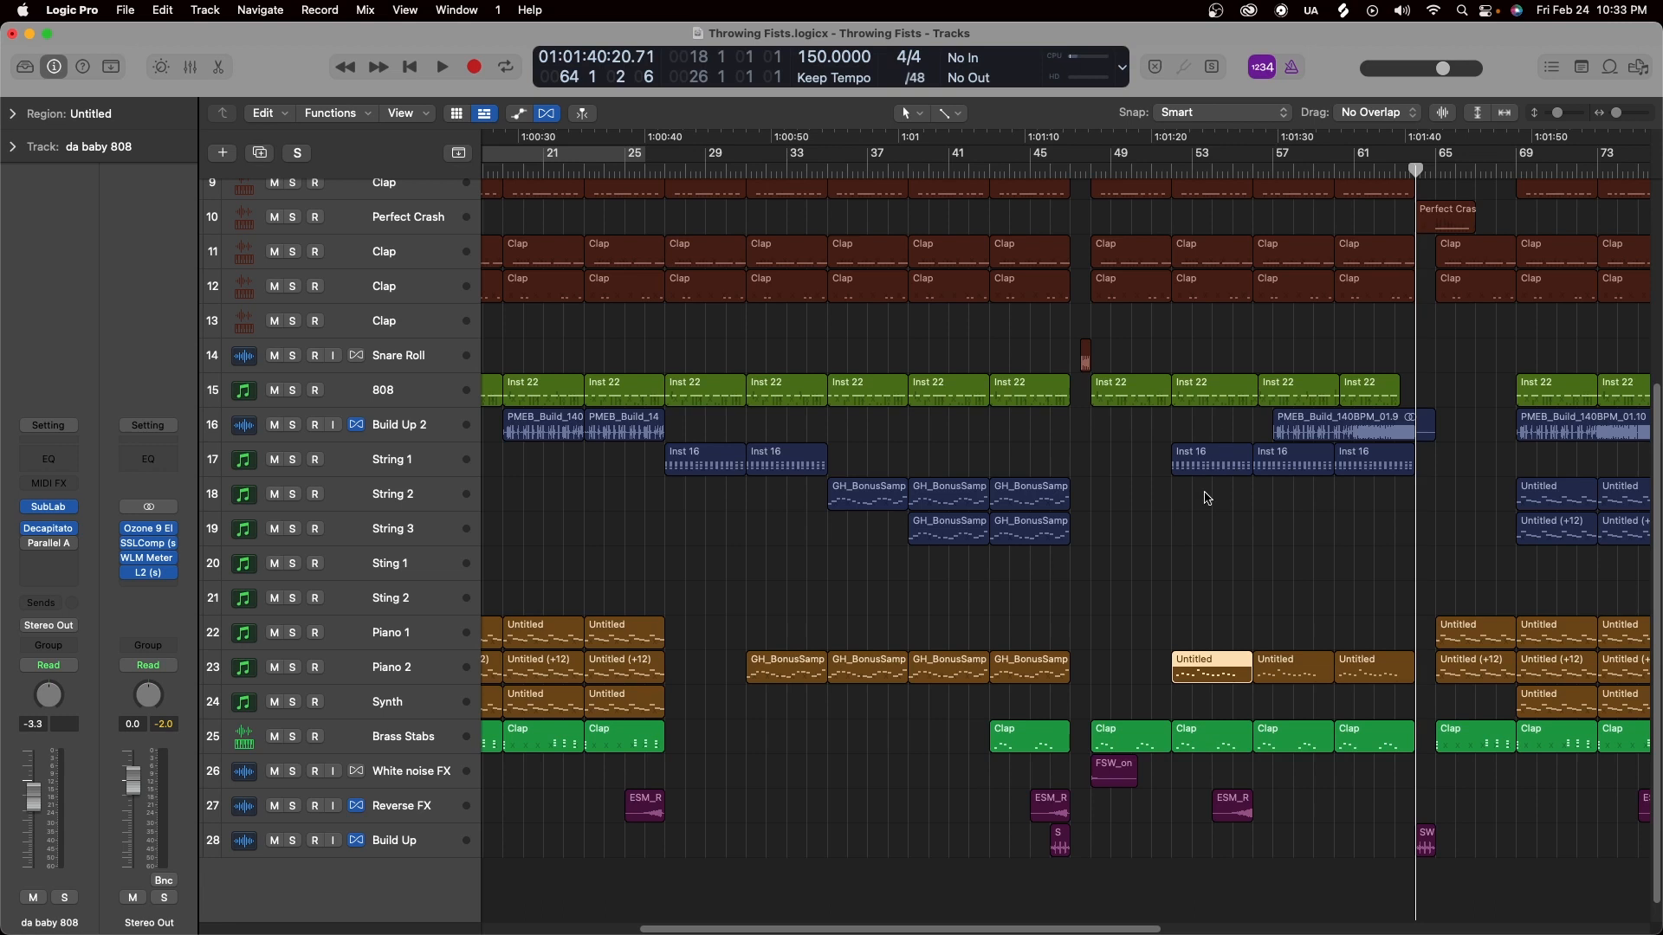
left_click_drag(1381, 788, 1264, 423)
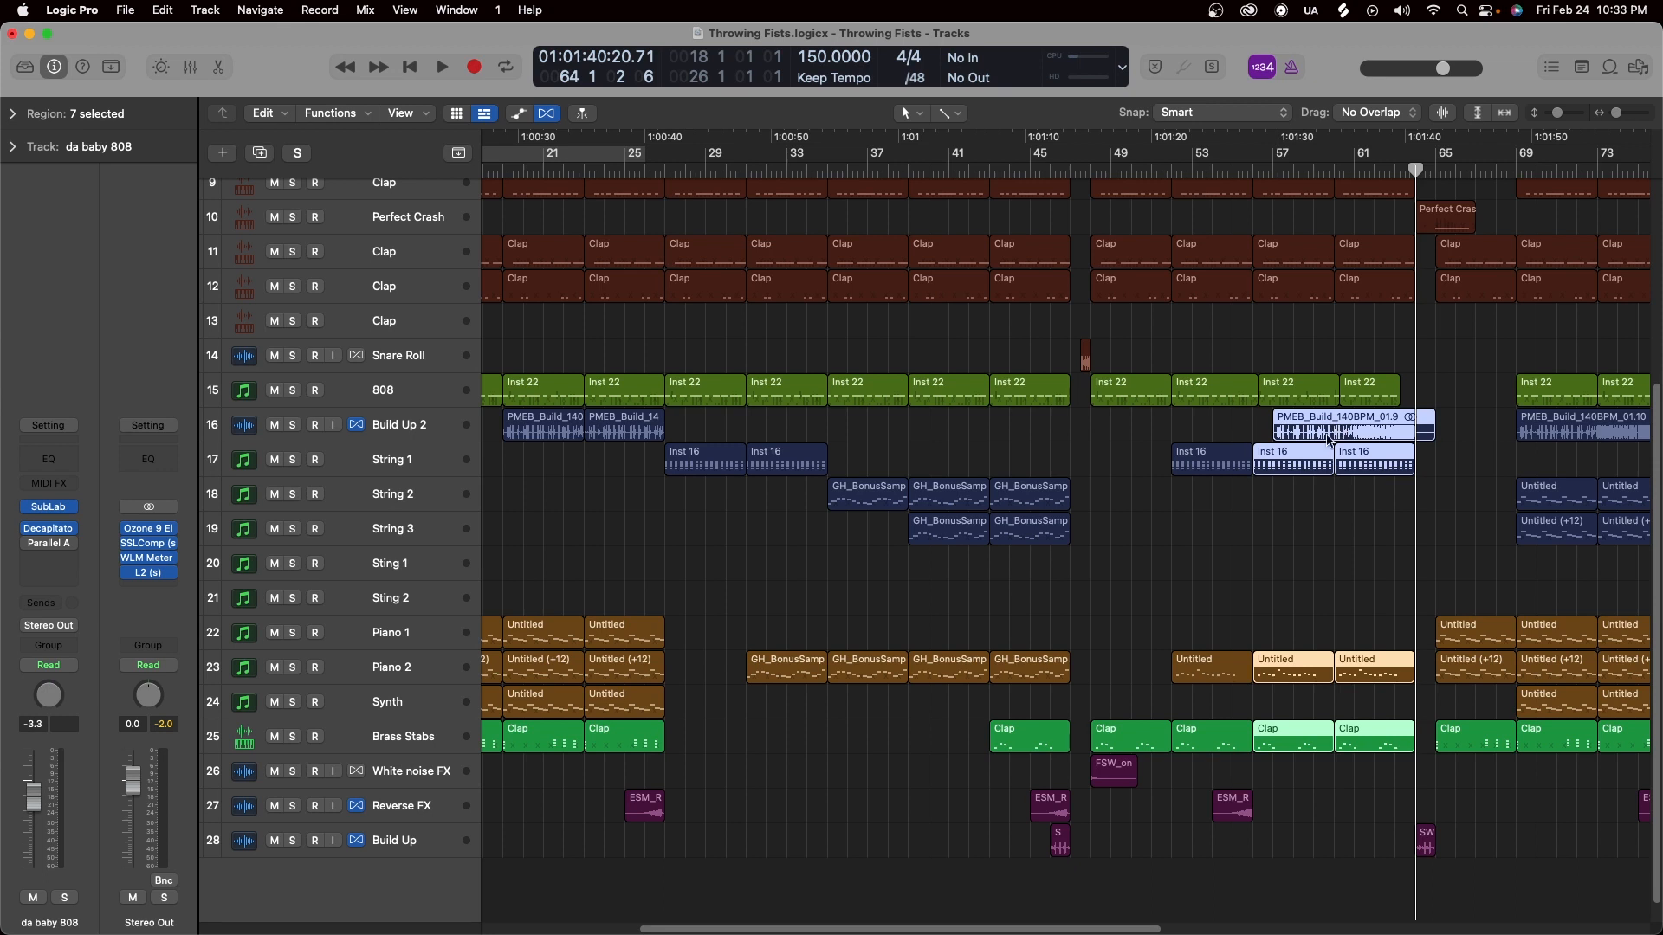
left_click(1335, 533)
Play from bar 48 with the 808, Synth and Brass Stabs tracks soloed, and take the 808 out of the solo during playback.
left_click(1090, 171)
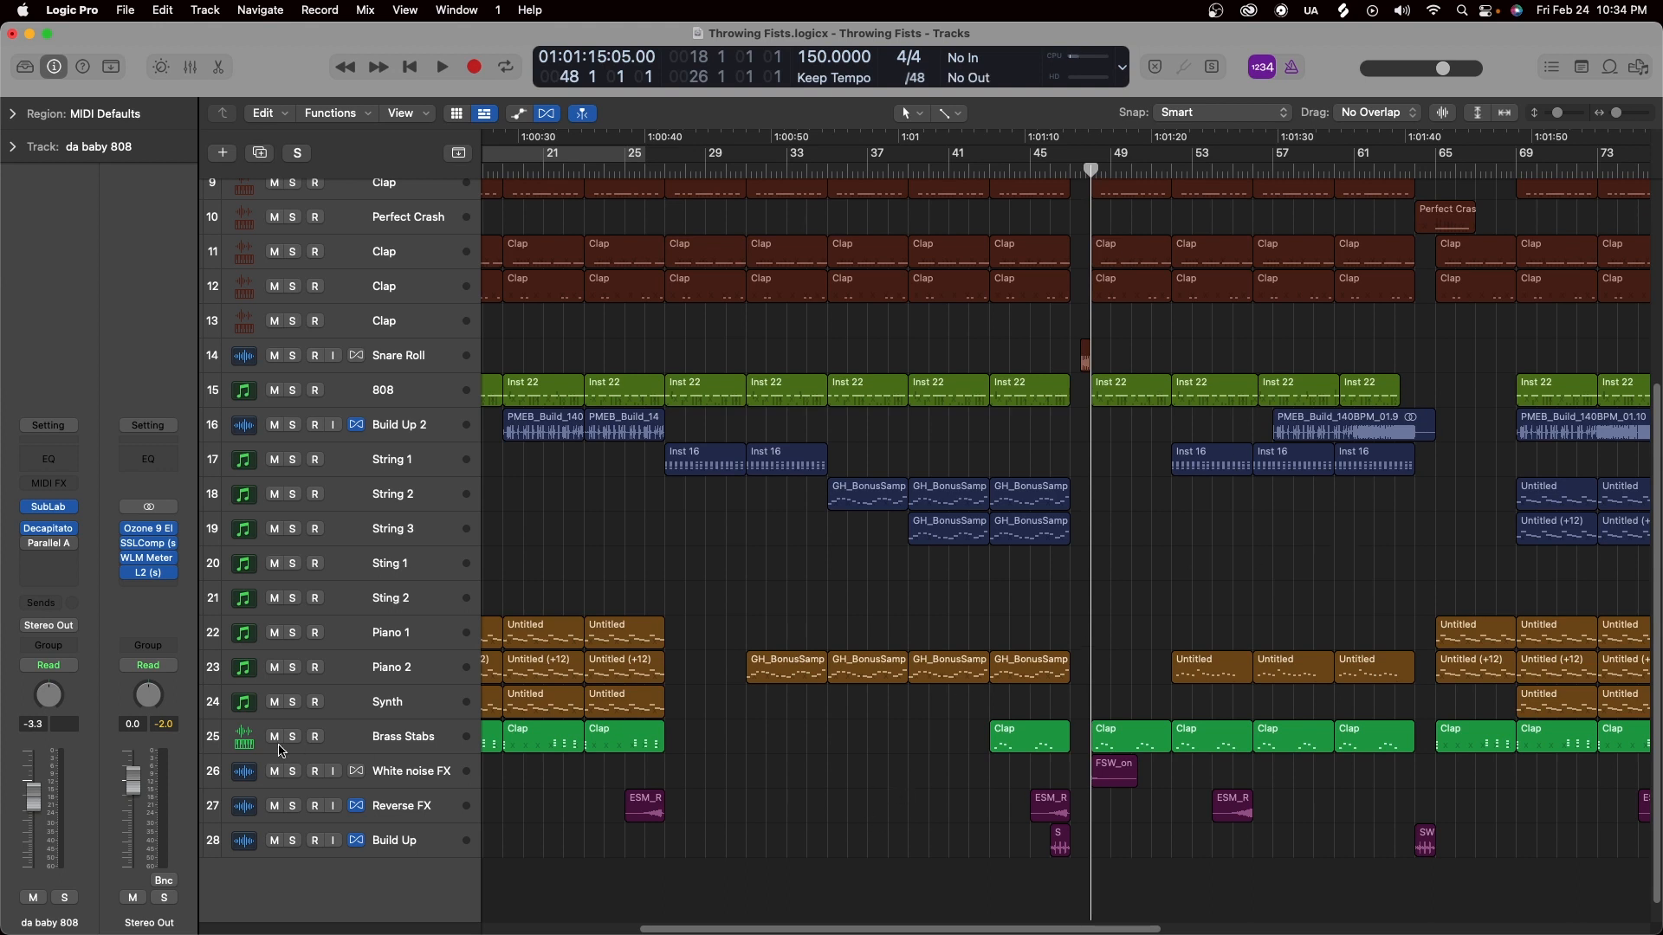
left_click(296, 433)
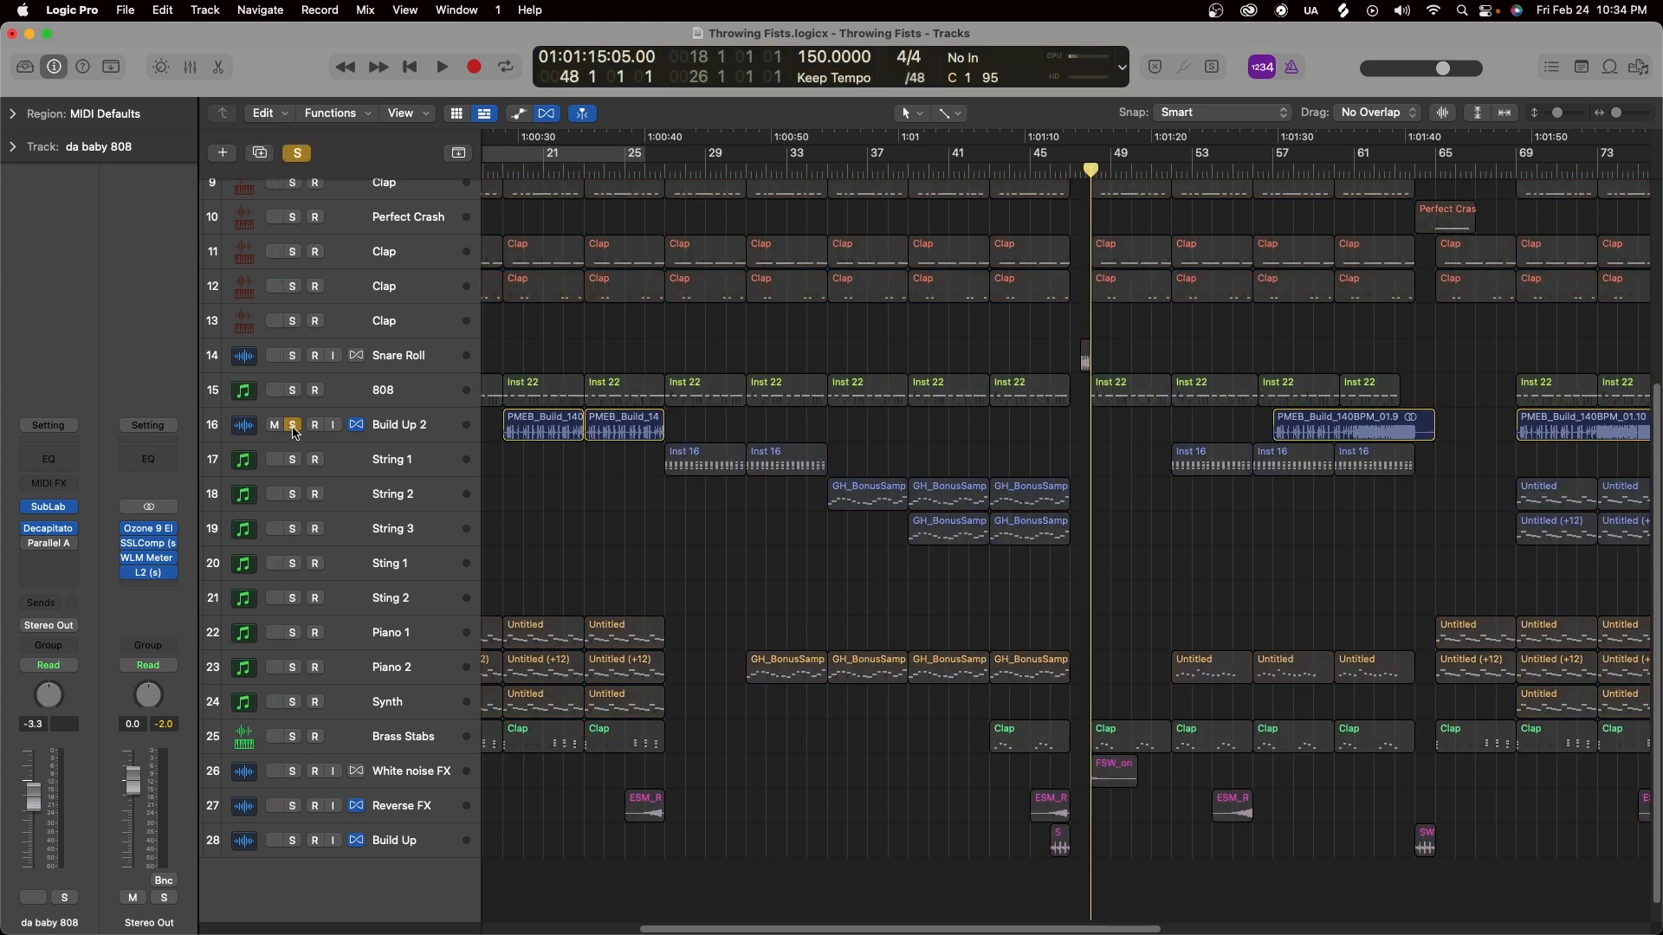
left_click(294, 391)
left_click(293, 737)
left_click(294, 703)
key("space")
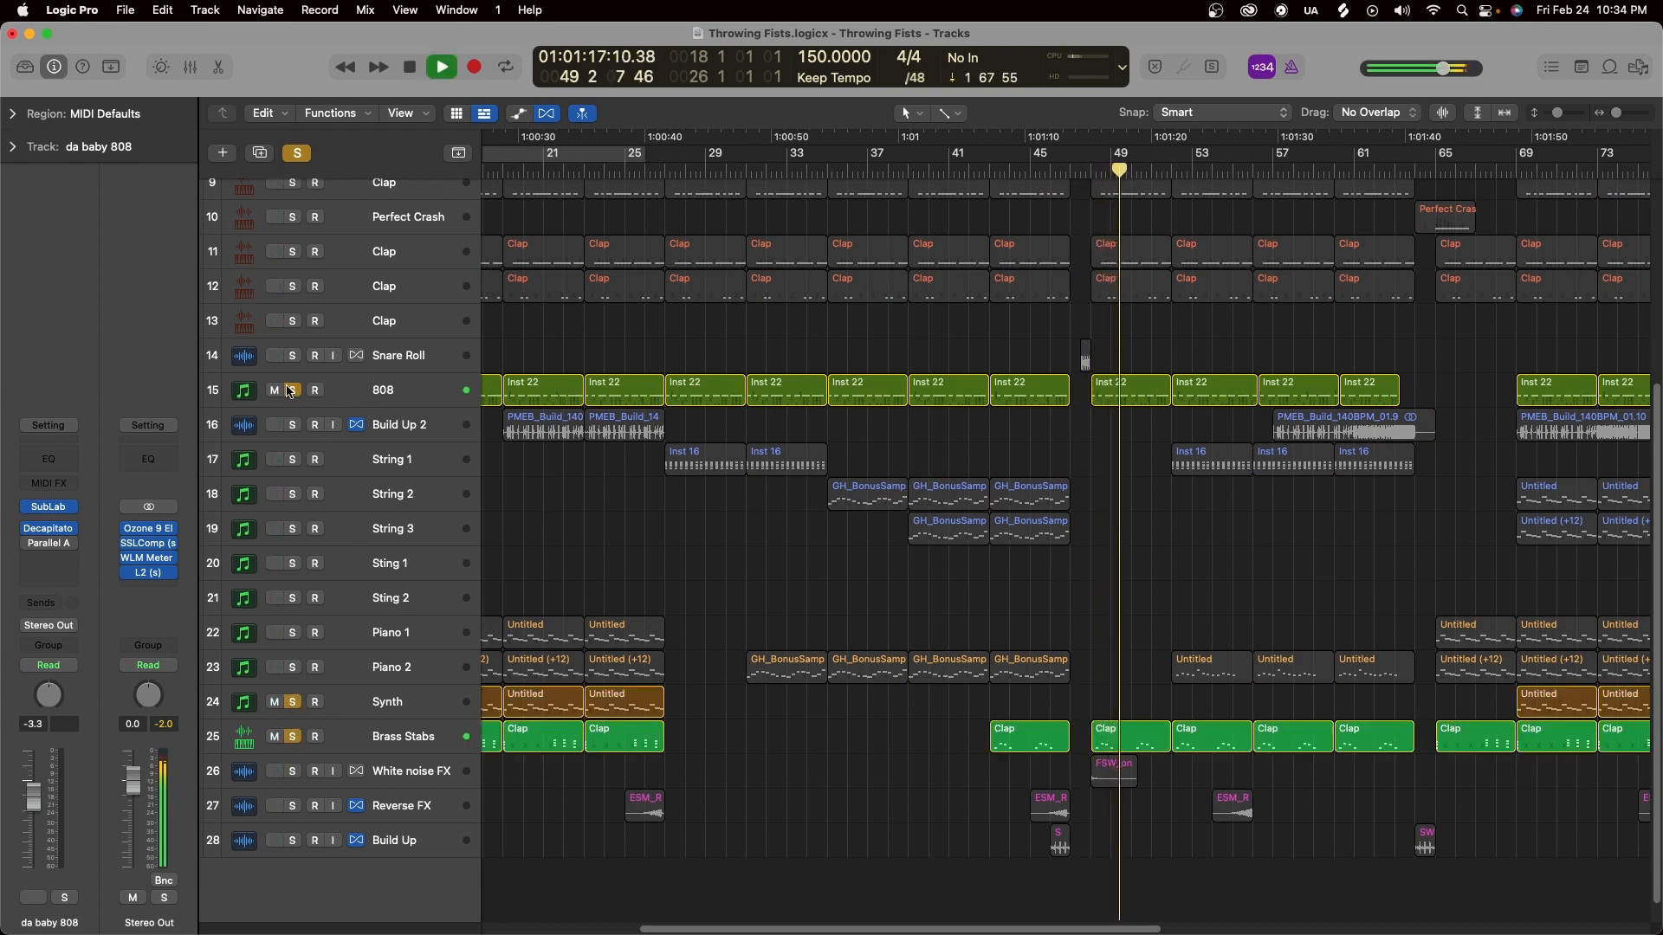
key("s")
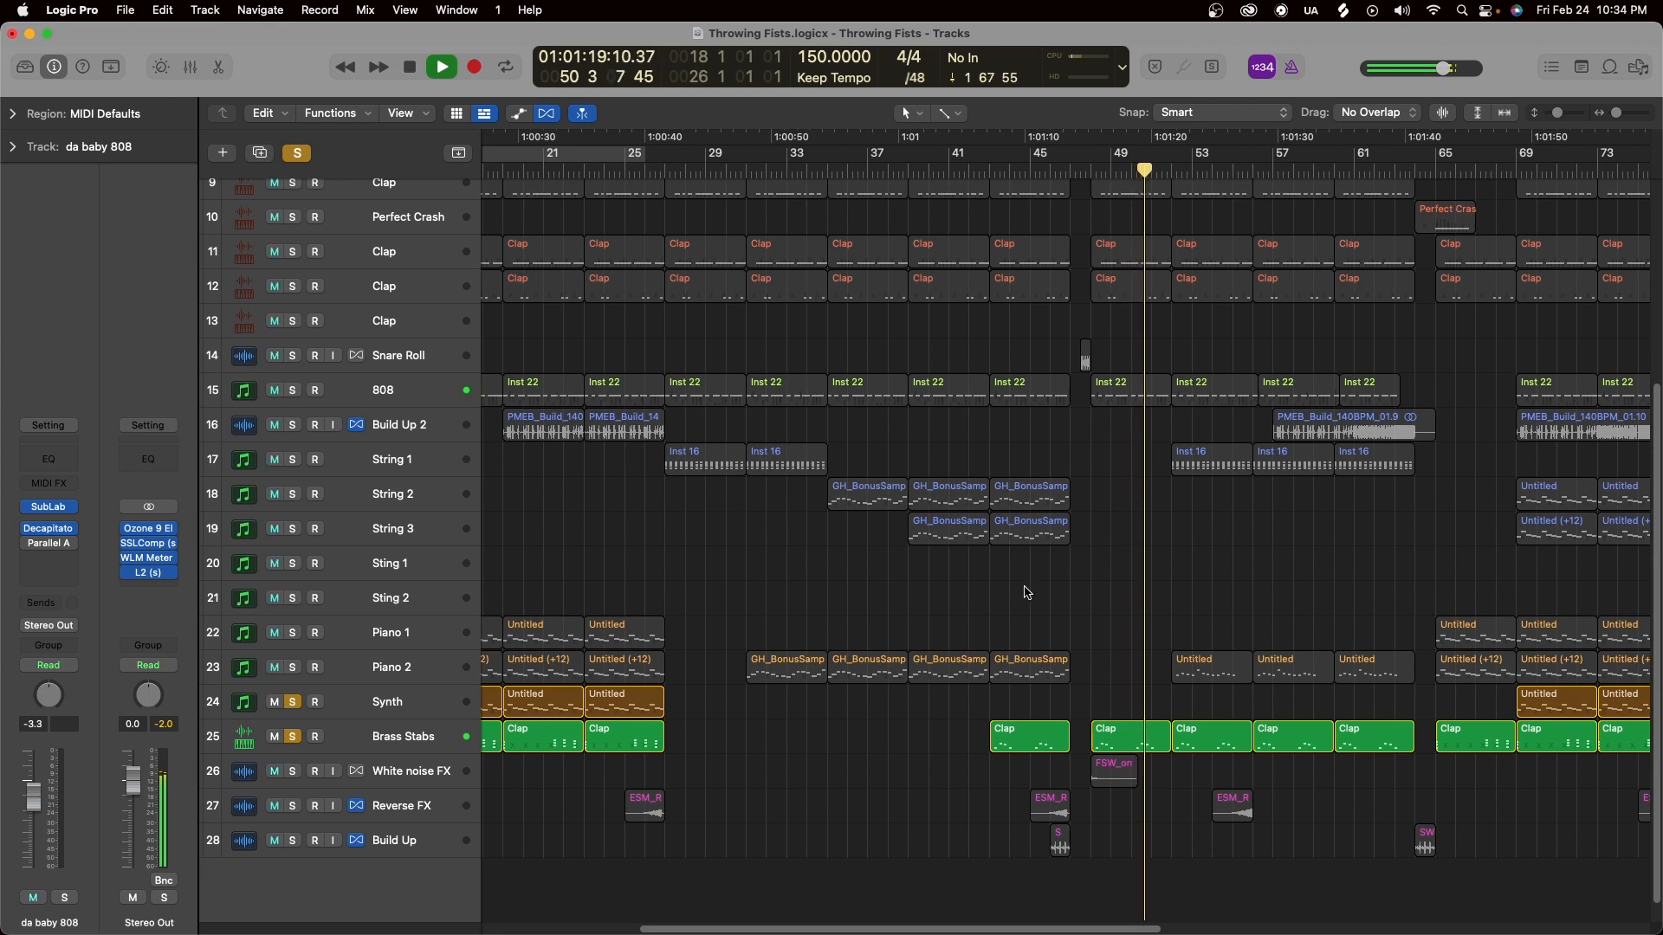
Add String 1, Piano 2 and Build Up 2 to the solo one by one during playback, clear all solos, and stop just before bar 64.
left_click(293, 459)
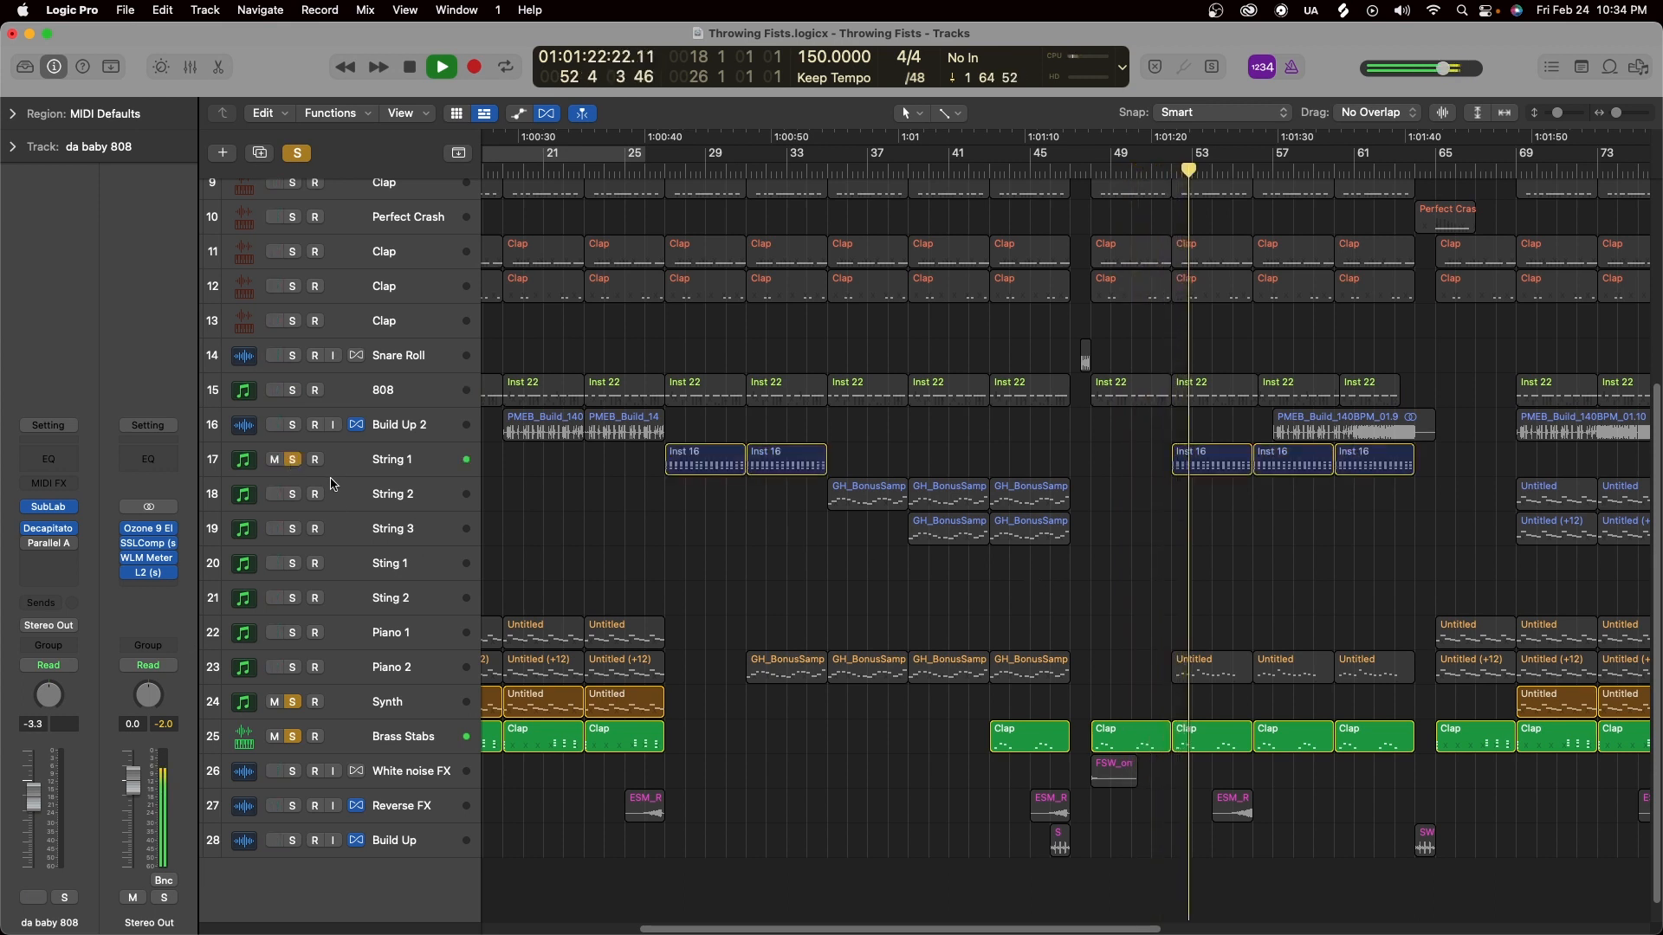
left_click(293, 667)
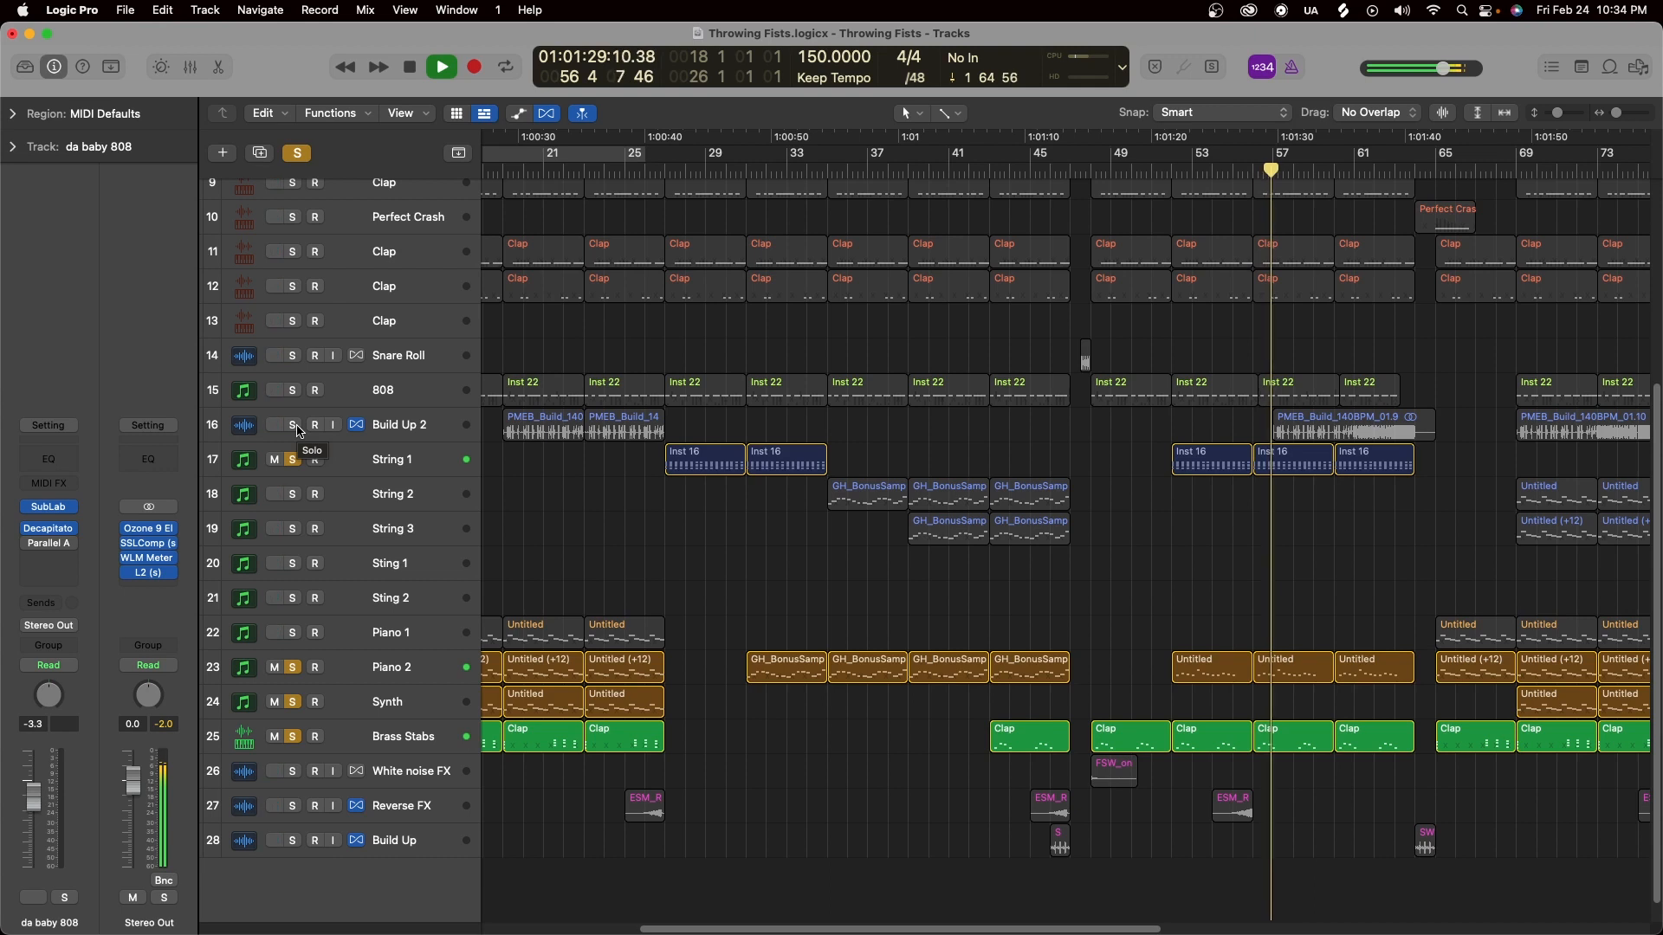
left_click(294, 425)
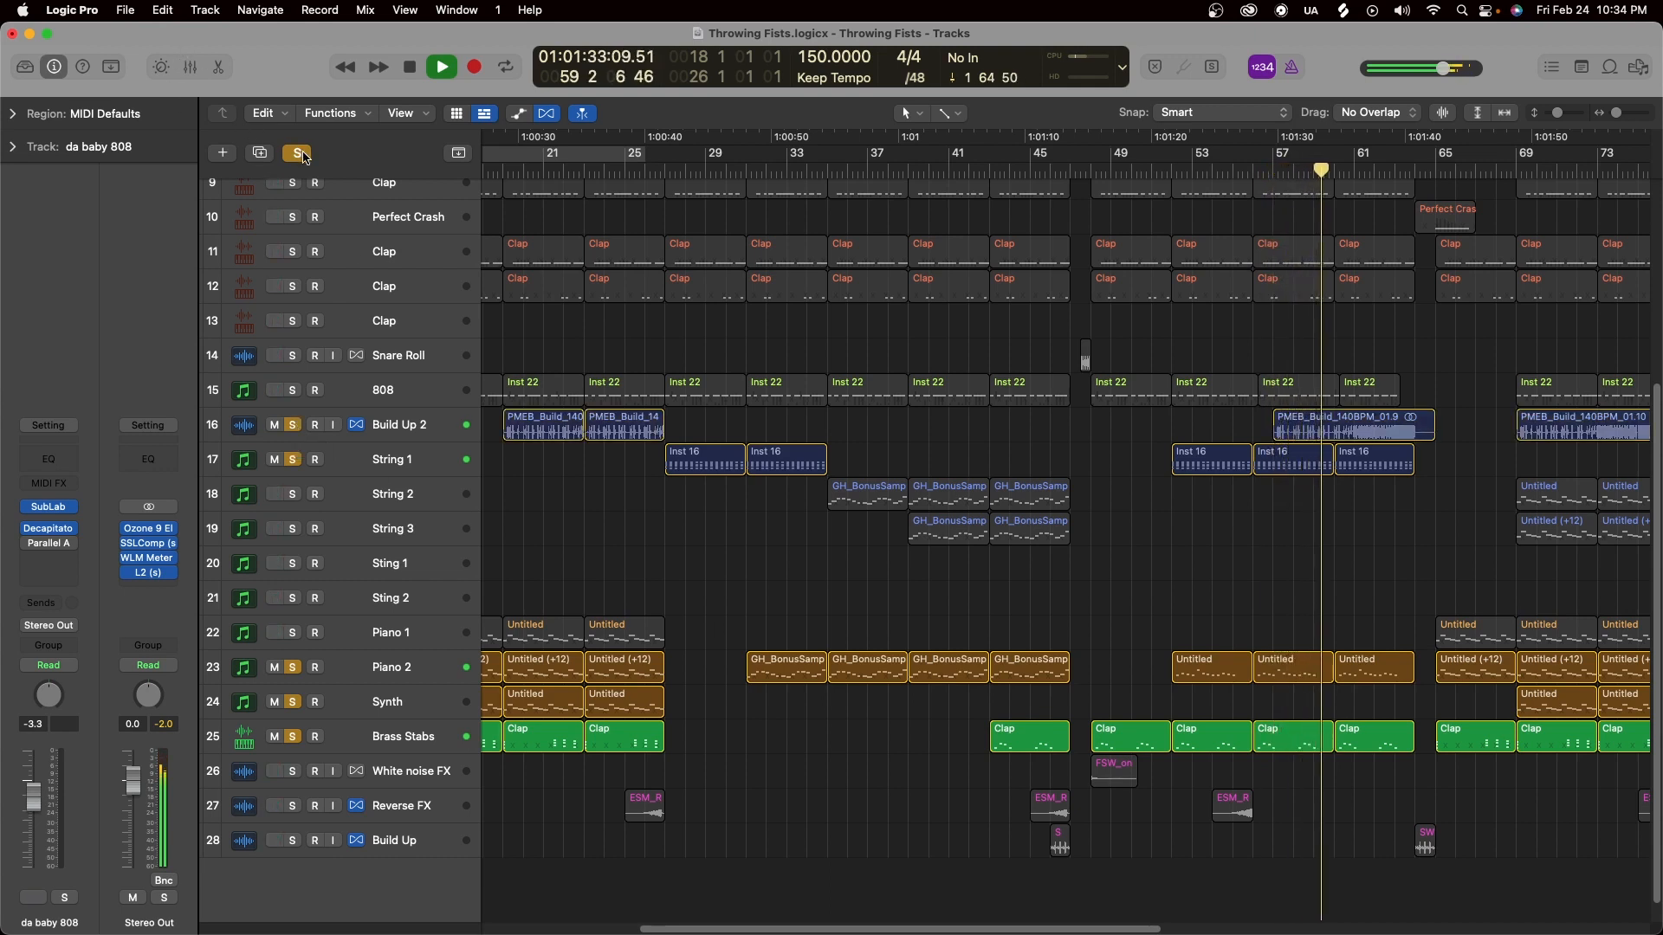
scroll(645, 540, "up", 8)
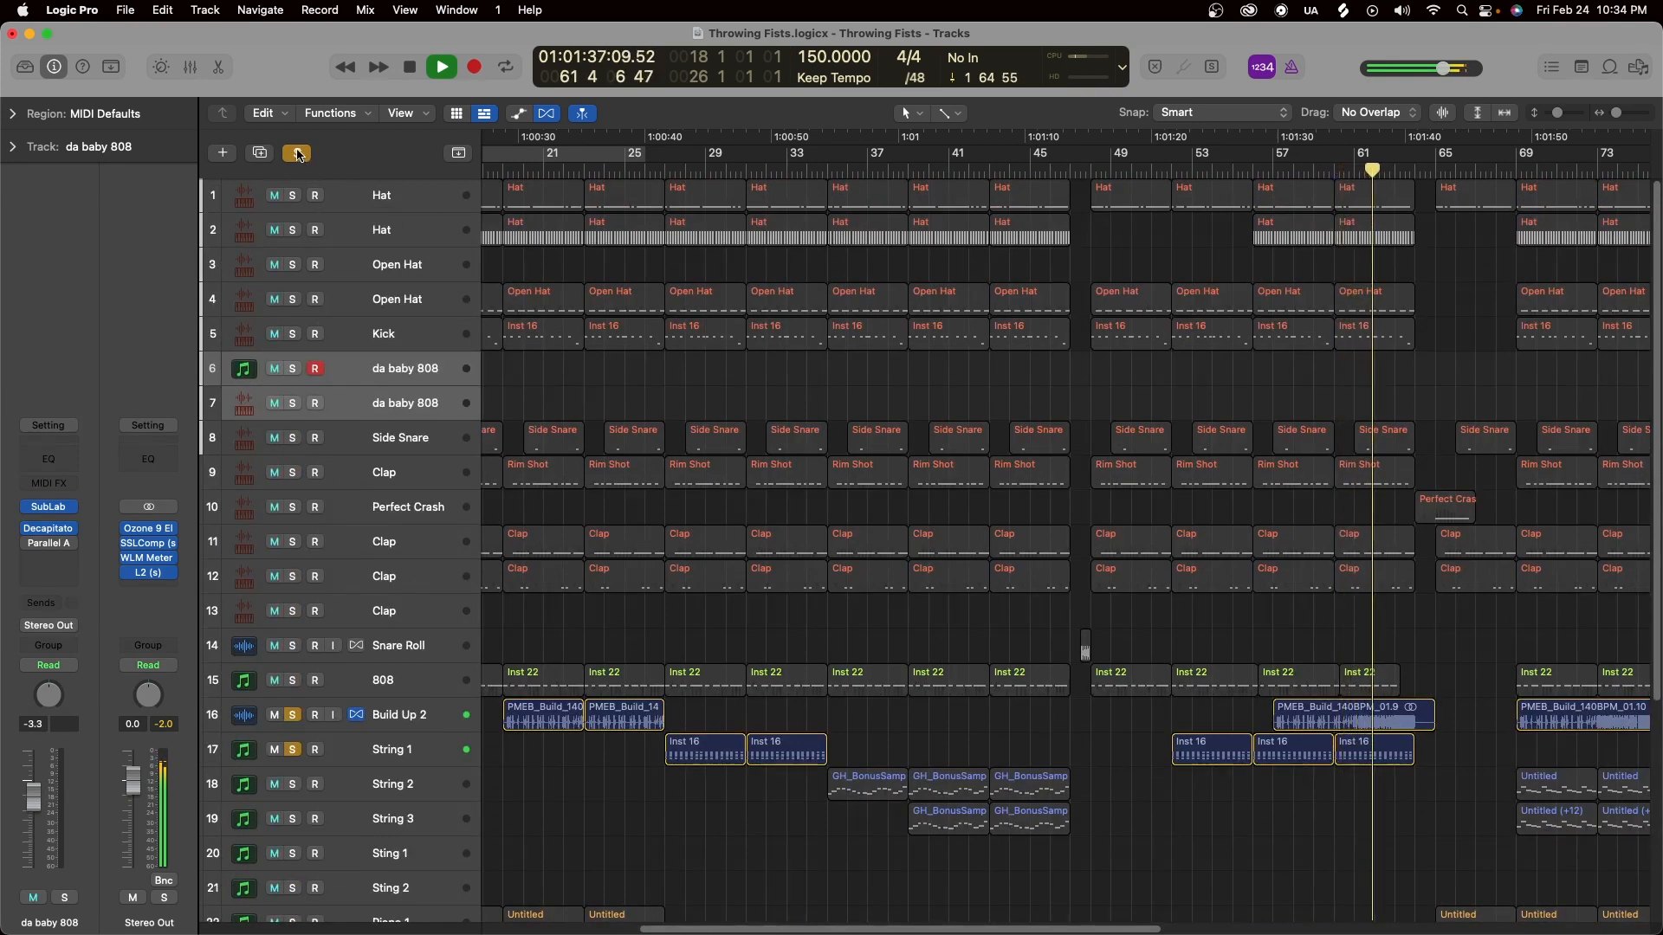
left_click(298, 152)
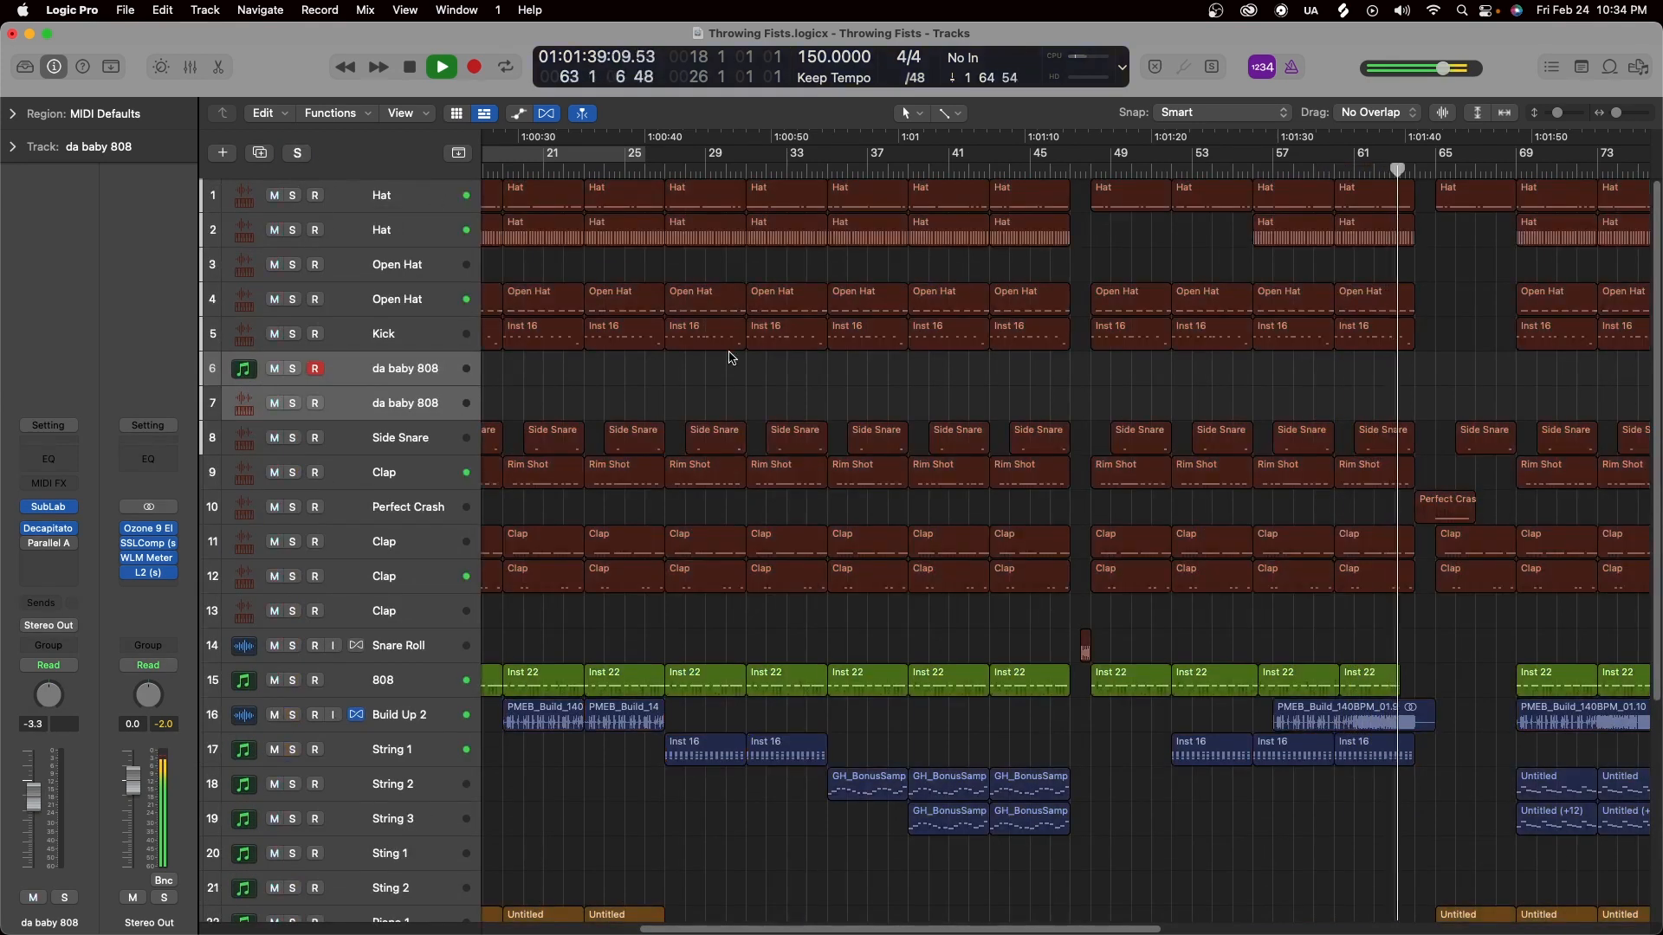
key("space")
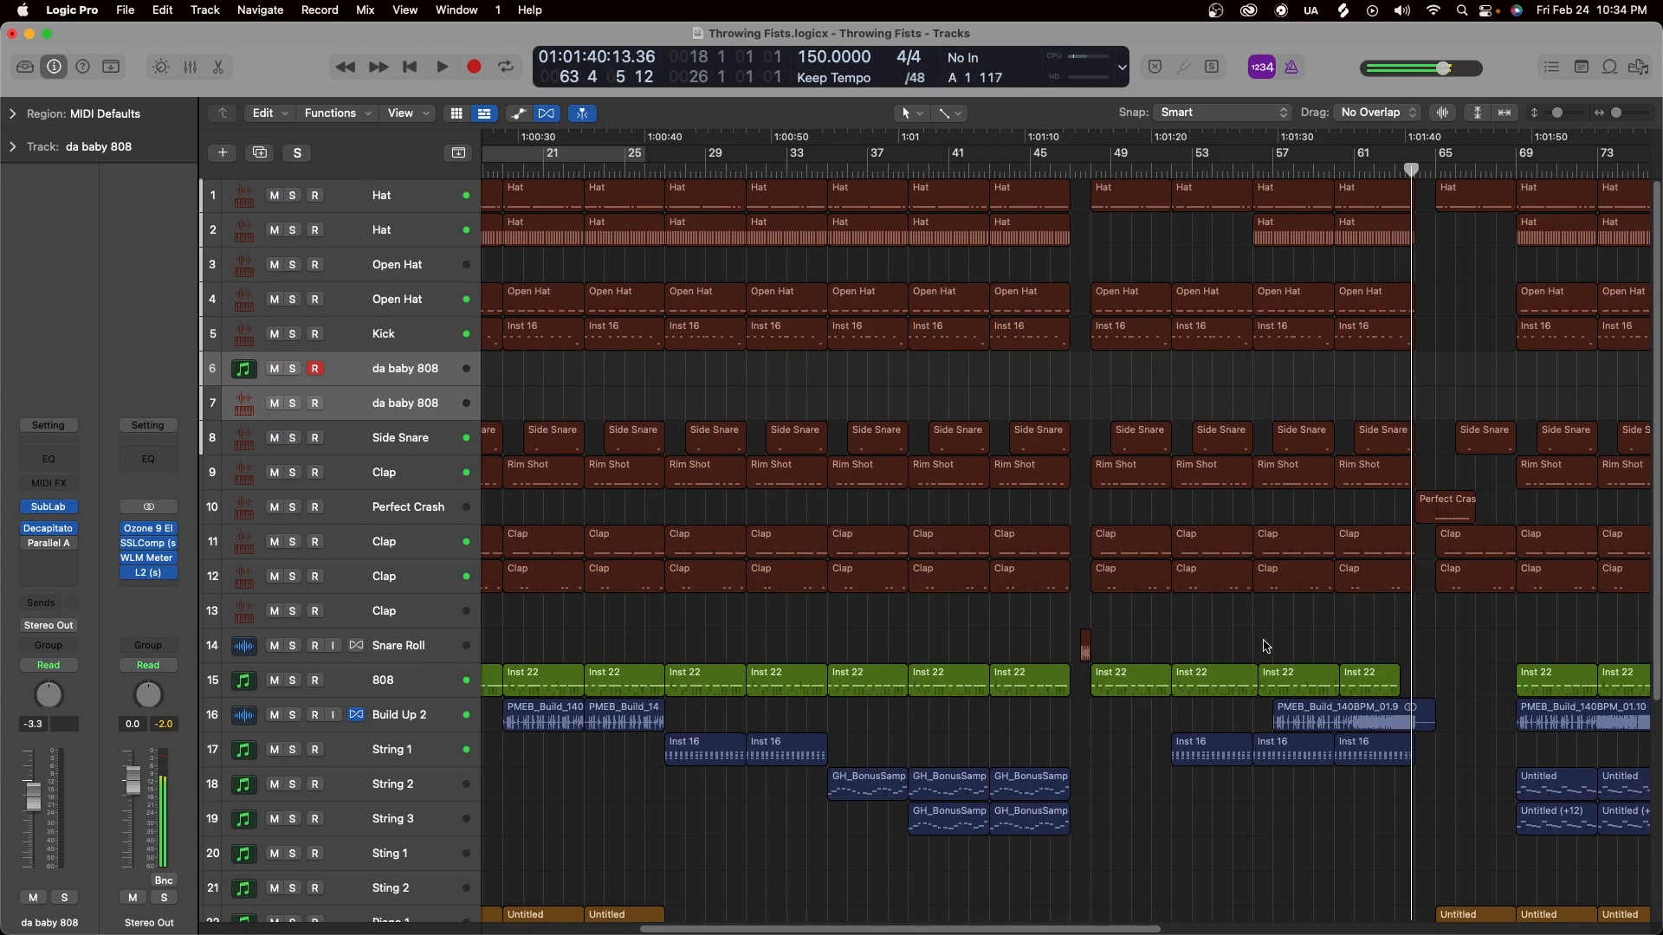
Highlight the 808, melodic and effects regions between bars 48 and 64, and clear the selection with the rest of the arrangement in view.
scroll(1239, 621, "down", 6)
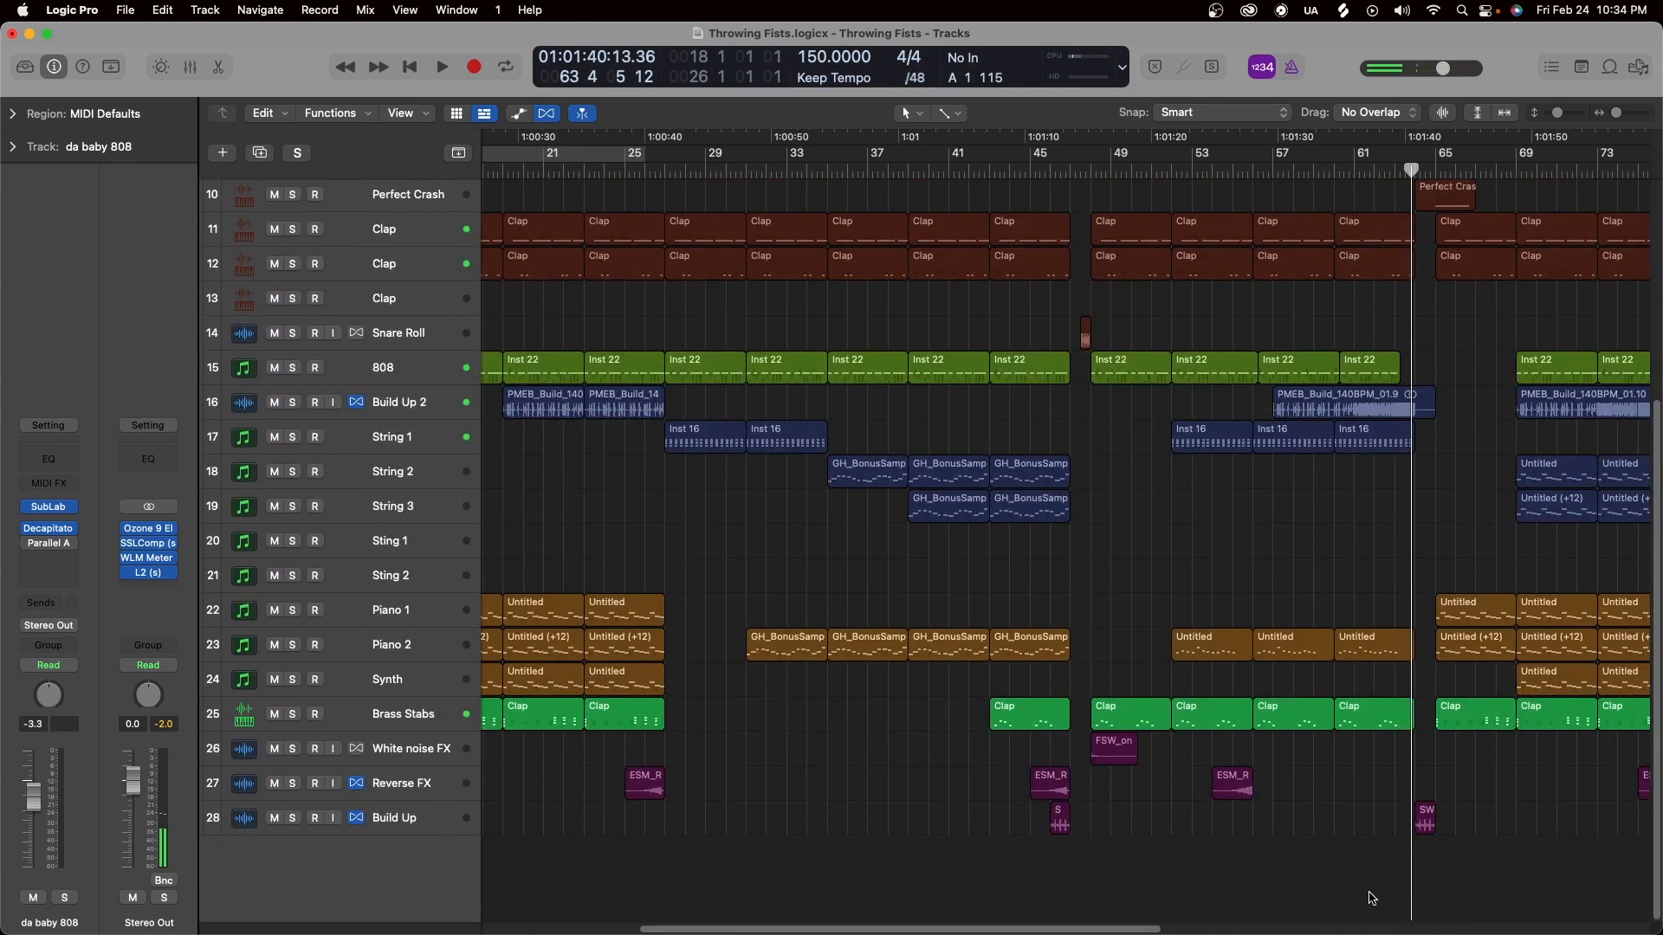
left_click_drag(1367, 890, 1093, 336)
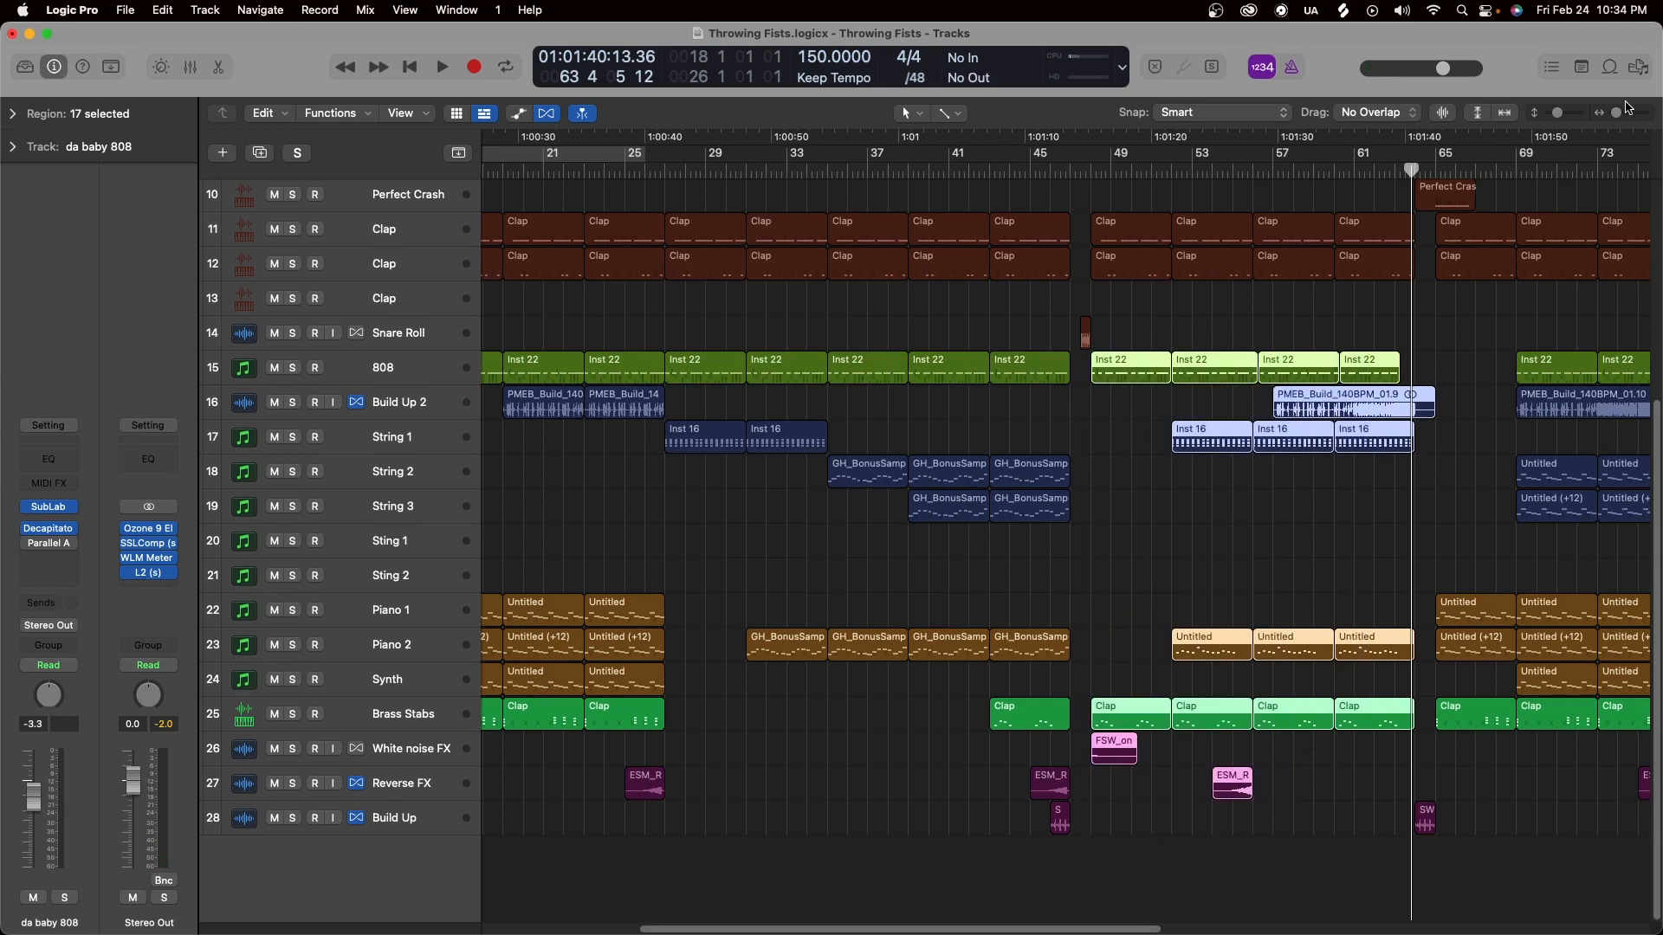
left_click_drag(1556, 113, 1553, 113)
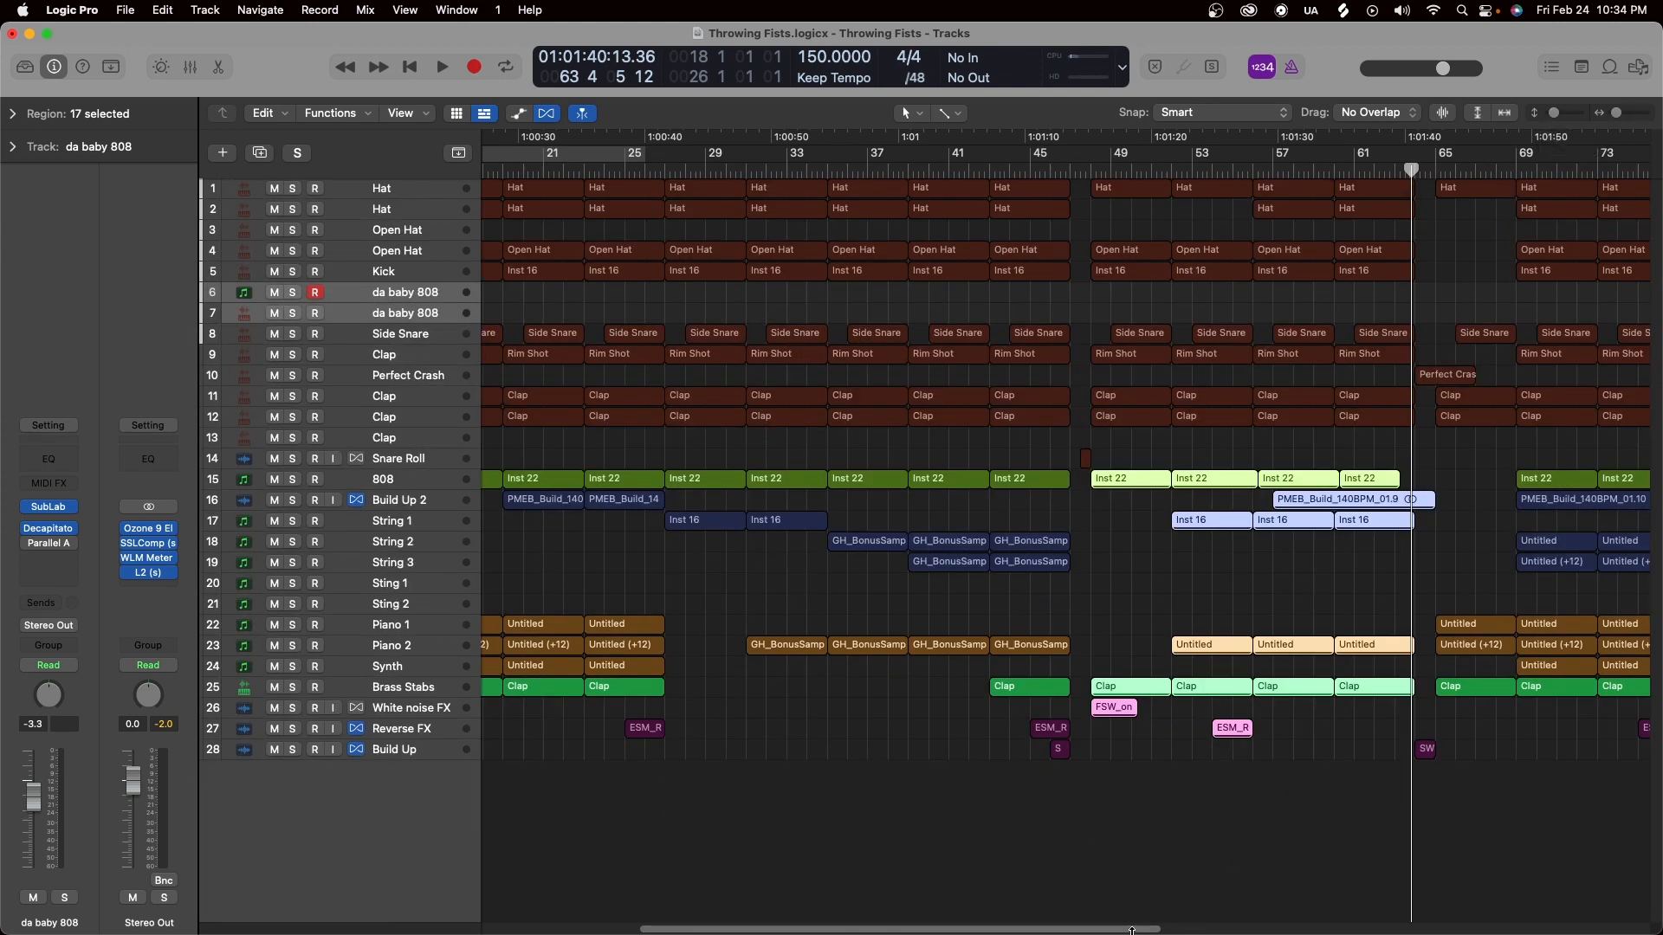
left_click_drag(1136, 926, 1271, 927)
left_click(1218, 839)
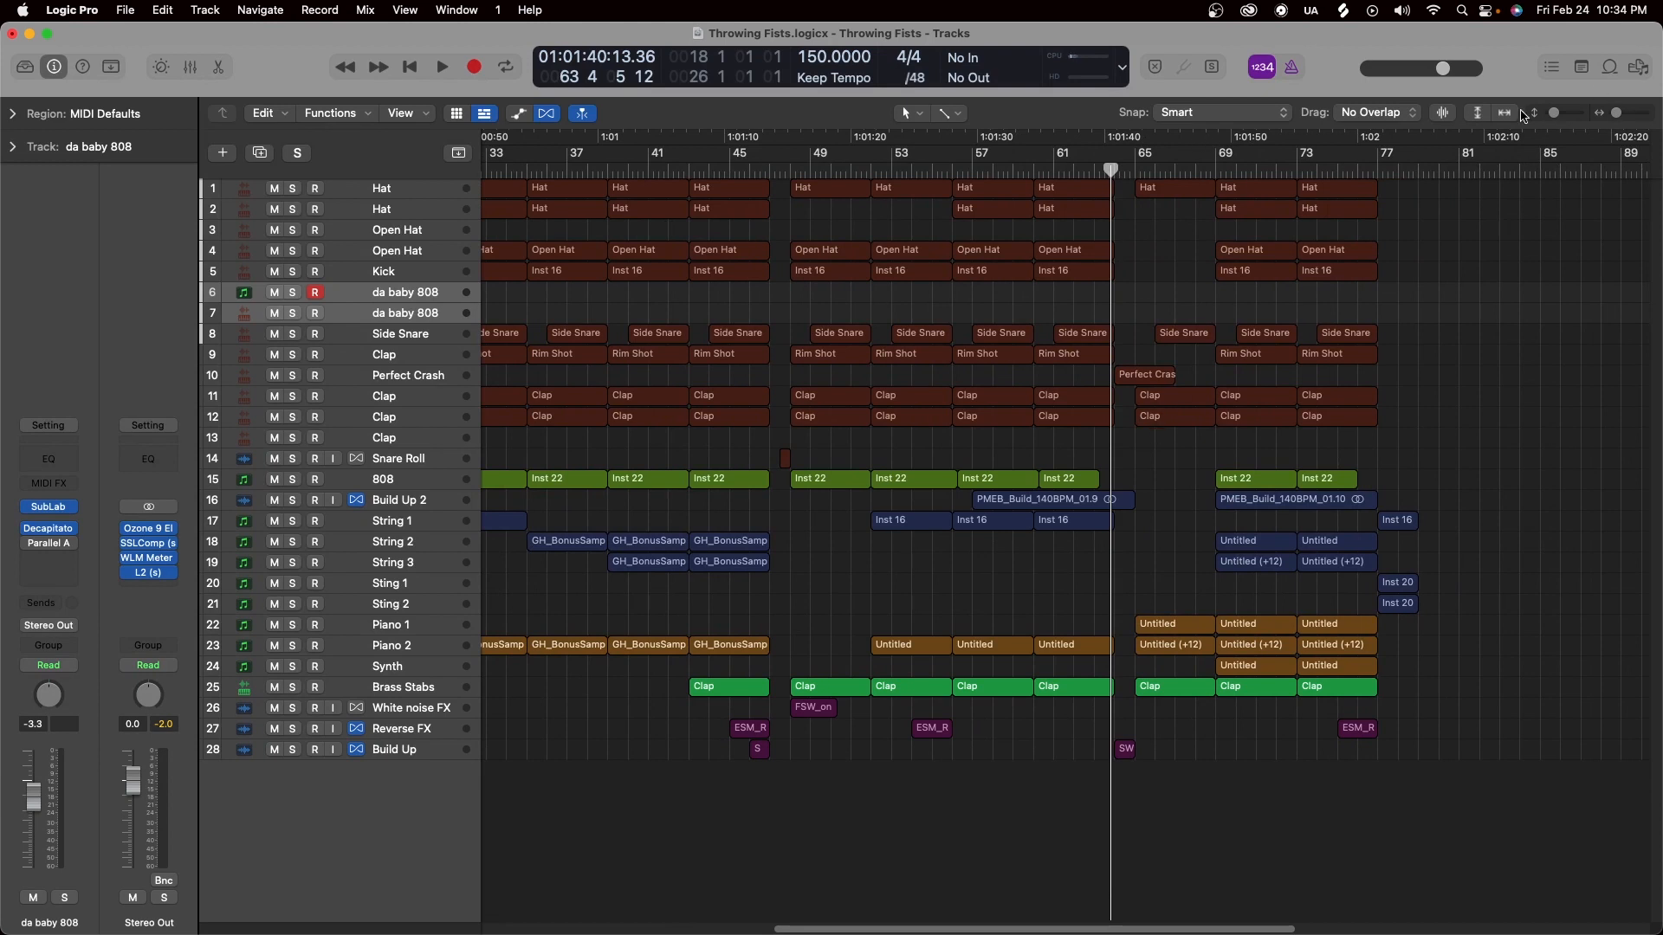
Place the playhead at bar 64 and delete the two empty da baby 808 tracks.
left_click_drag(1559, 116, 1619, 114)
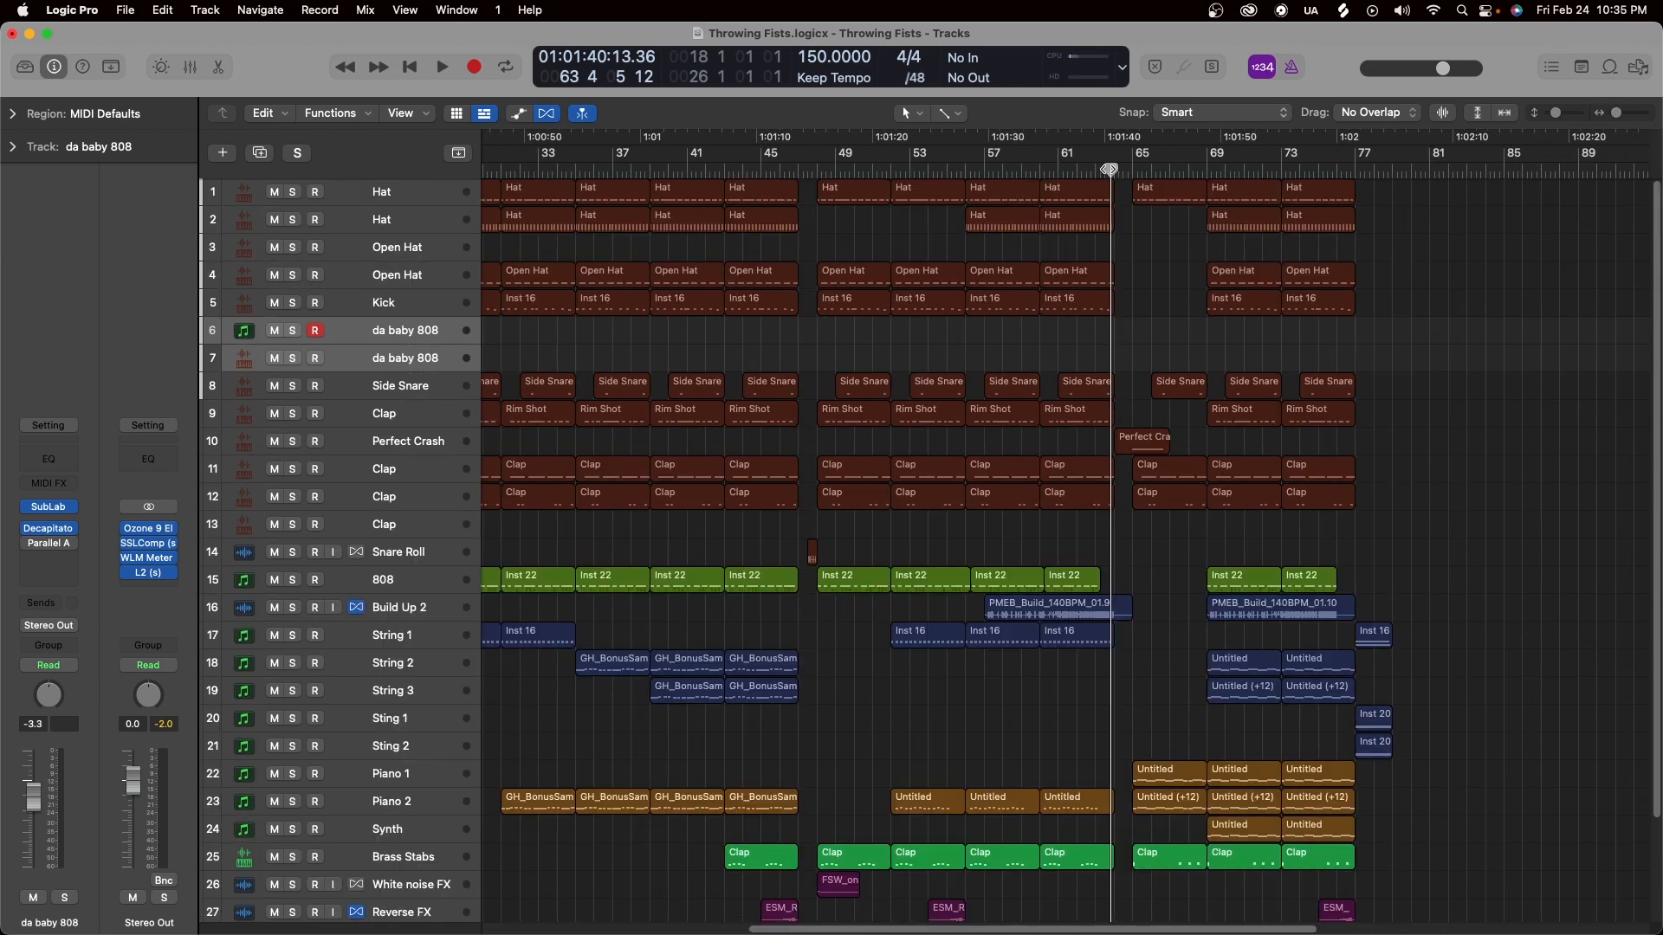
mouse_move(1109, 168)
left_mouse_down()
mouse_move(1132, 173)
mouse_move(1115, 182)
left_mouse_up()
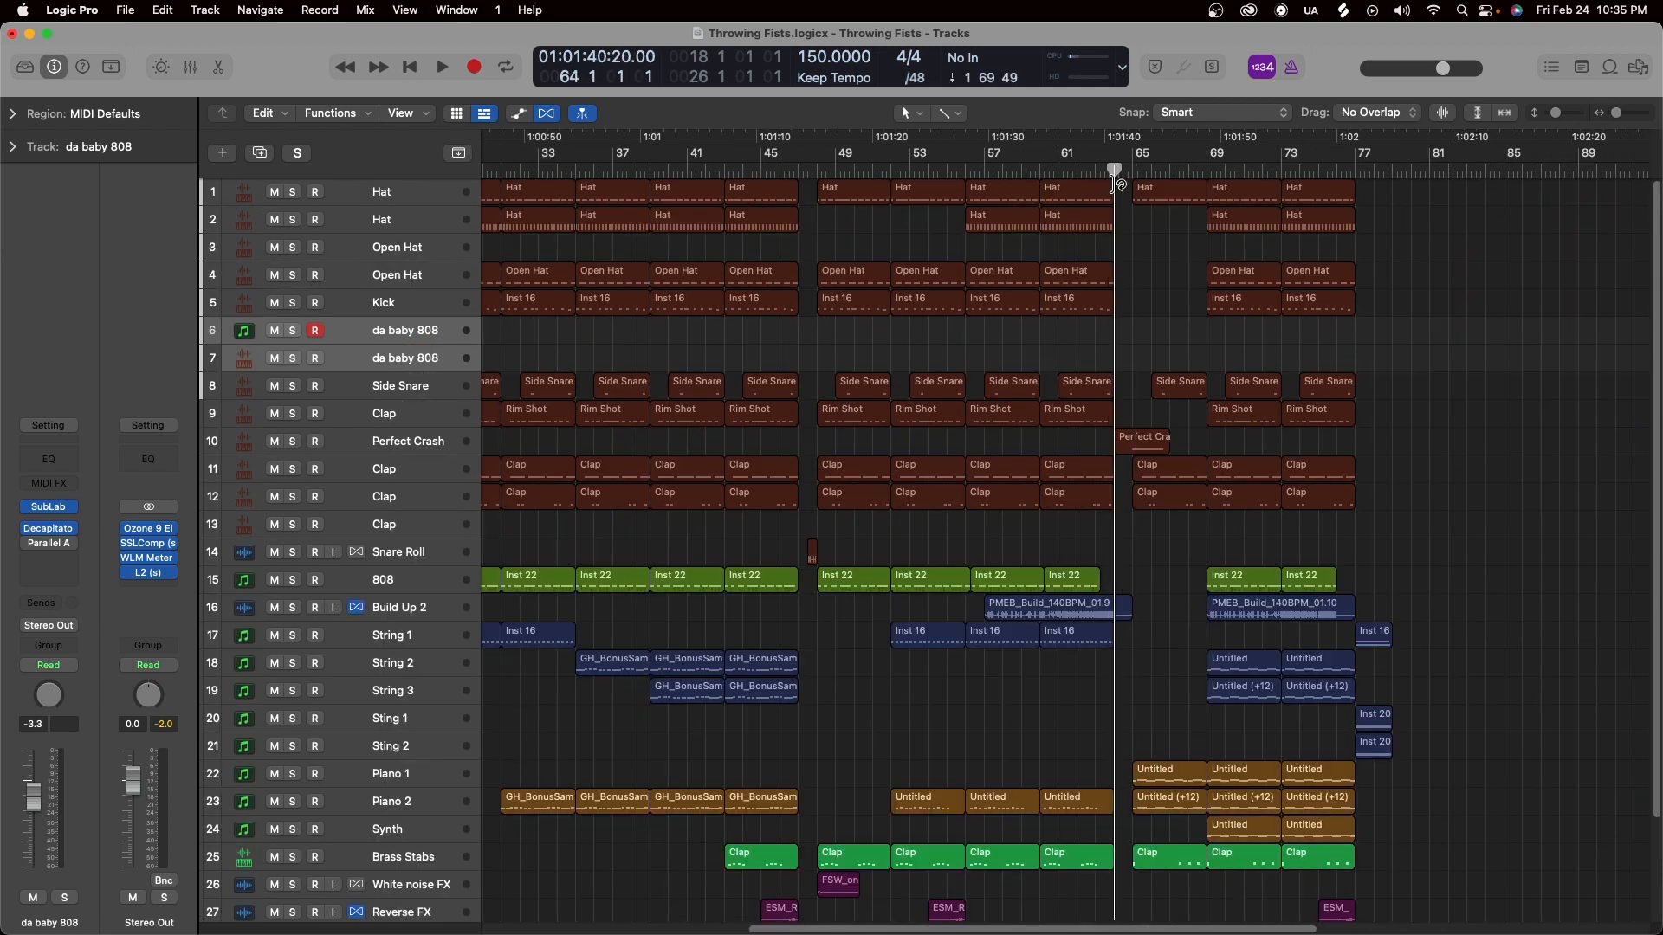
scroll(1161, 724, "down", 3)
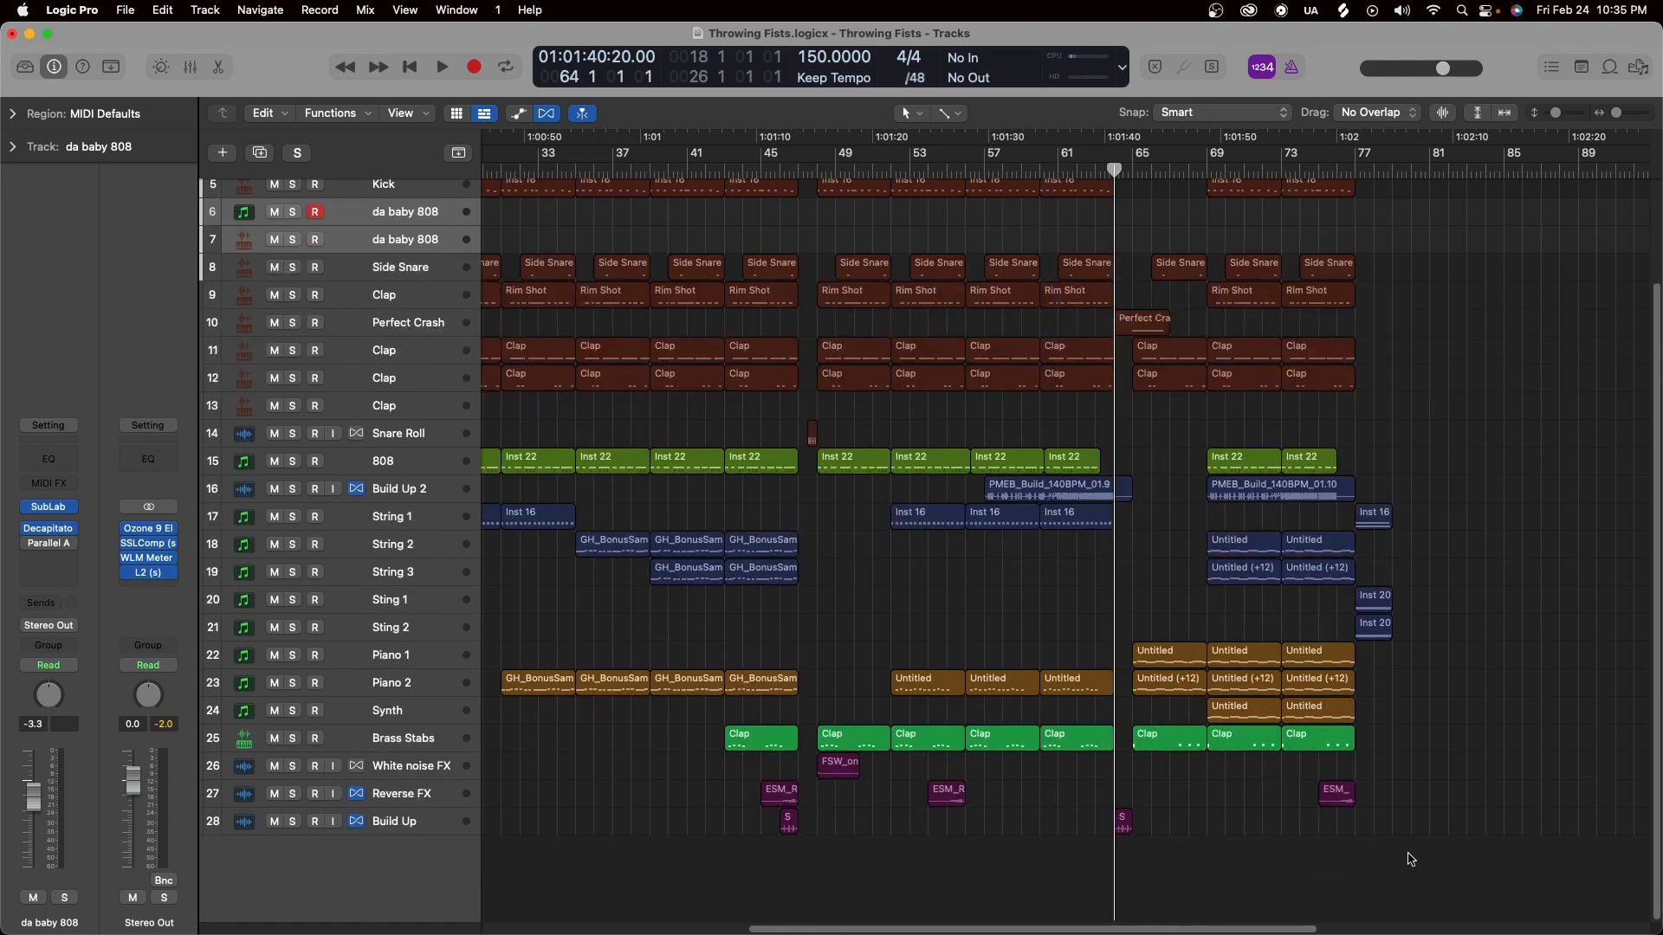
left_click_drag(1611, 116, 1617, 115)
key("super+BackSpace")
Play the full mix through the final section past bar 76 and stop playback.
key("space")
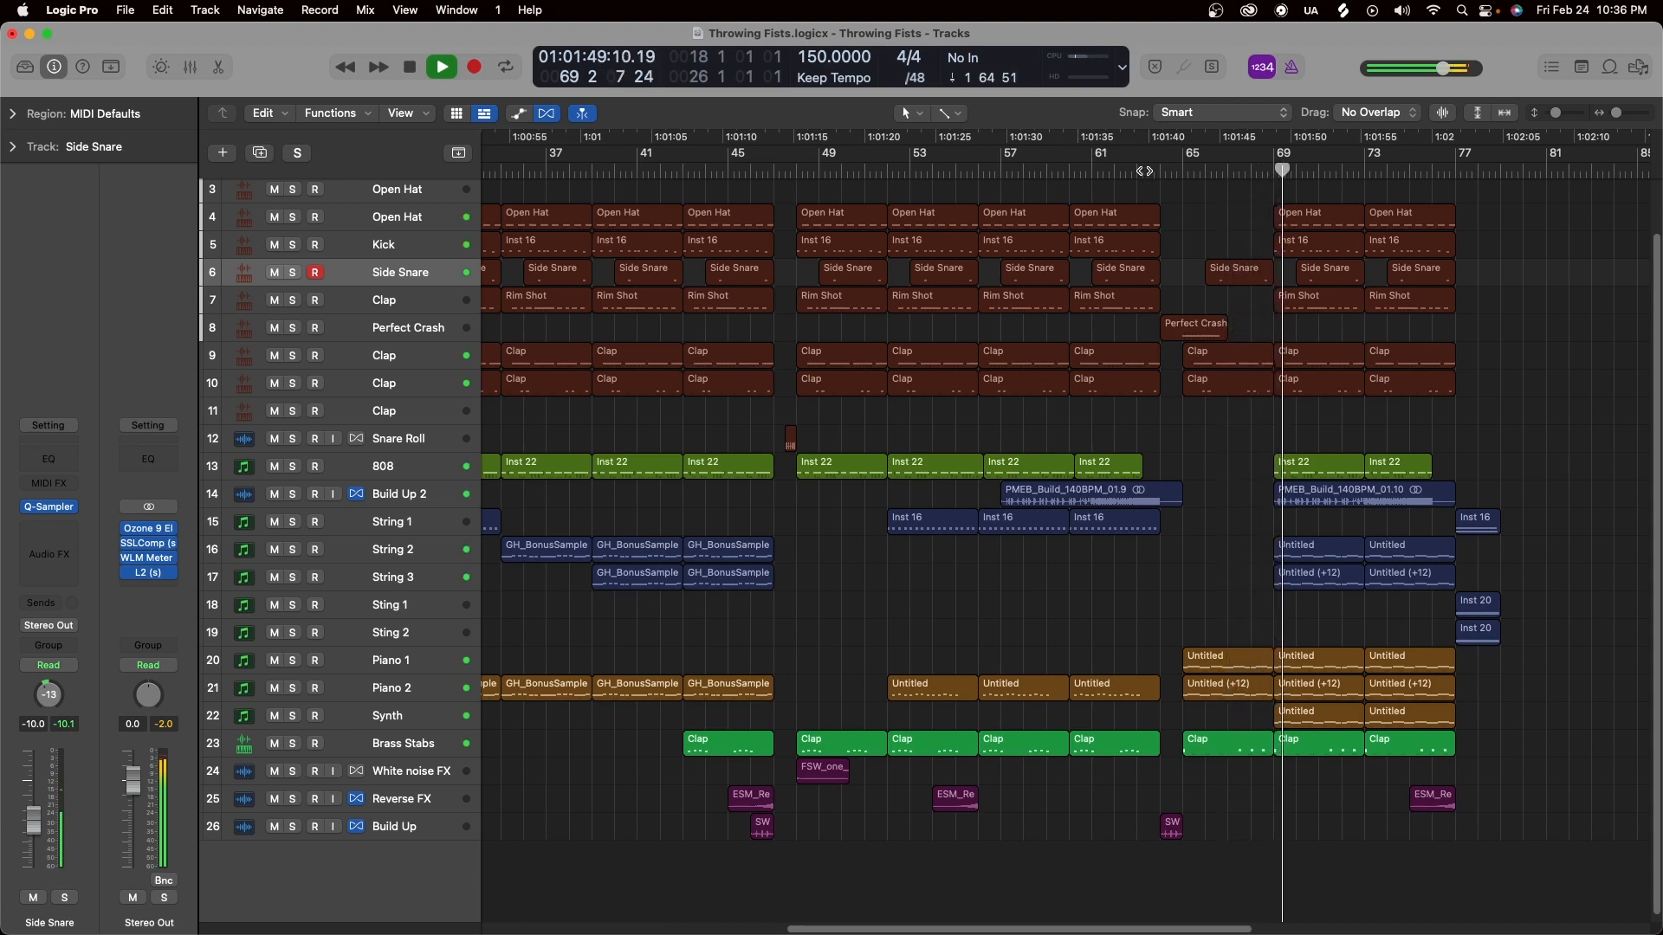
left_click_drag(1617, 114, 1555, 114)
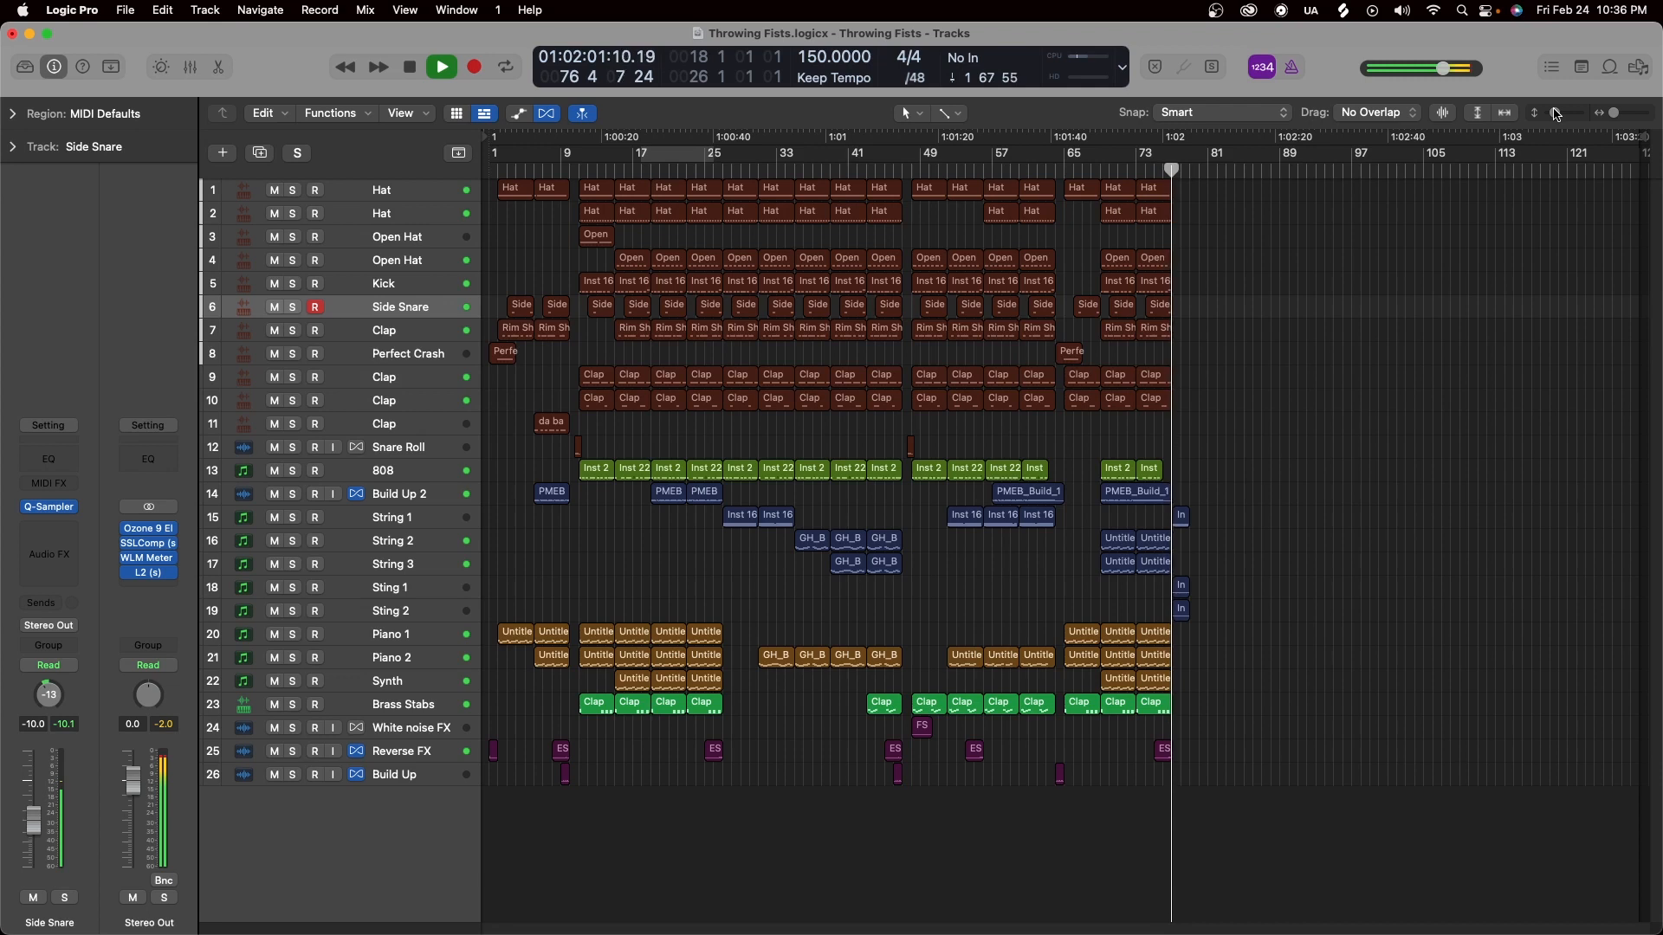
key("space")
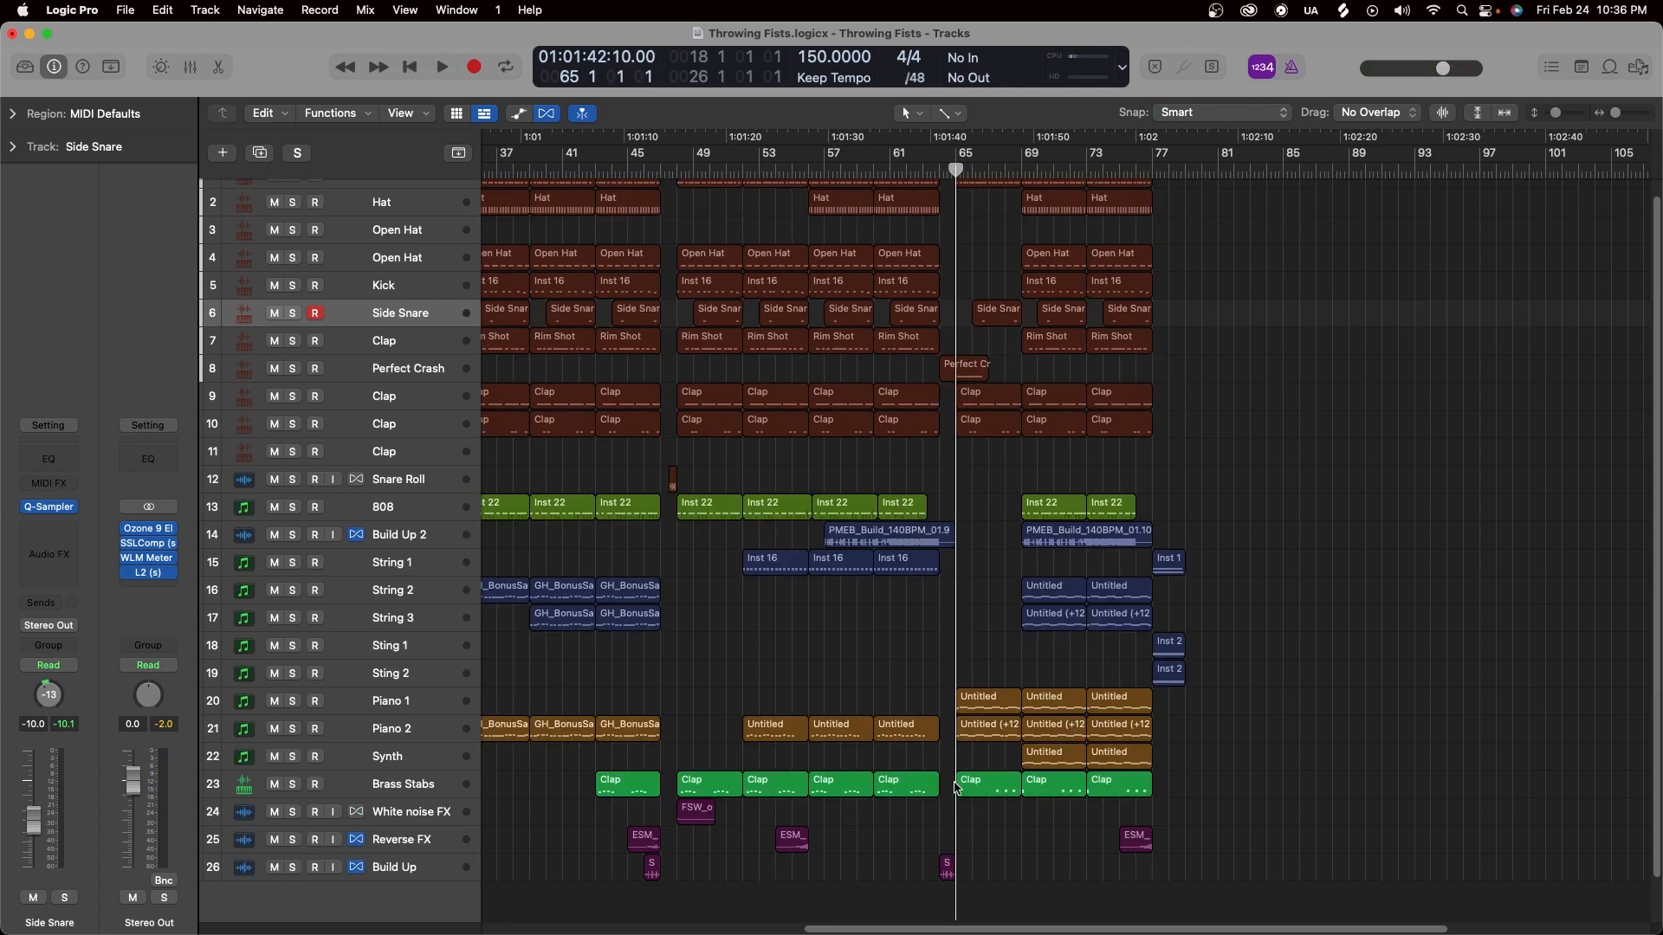
Highlight the Piano 1, Piano 2 and Brass Stabs regions at bar 65 and compare them with the opening of the arrangement.
left_click_drag(1204, 931, 1160, 929)
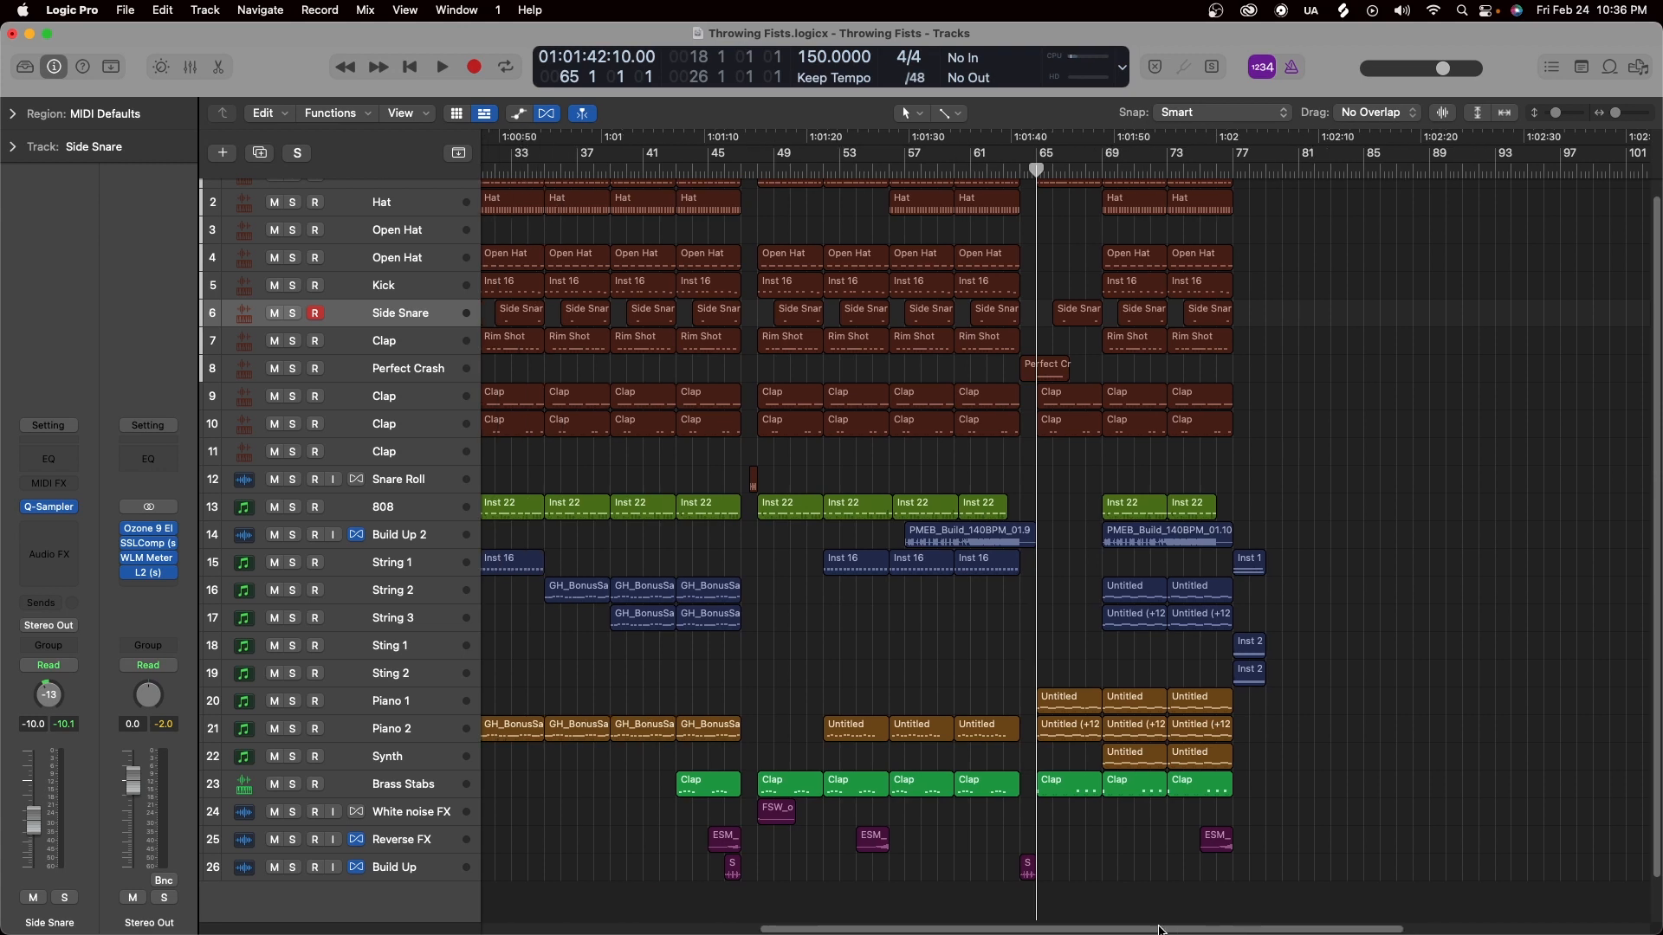
left_click_drag(1088, 841, 1076, 686)
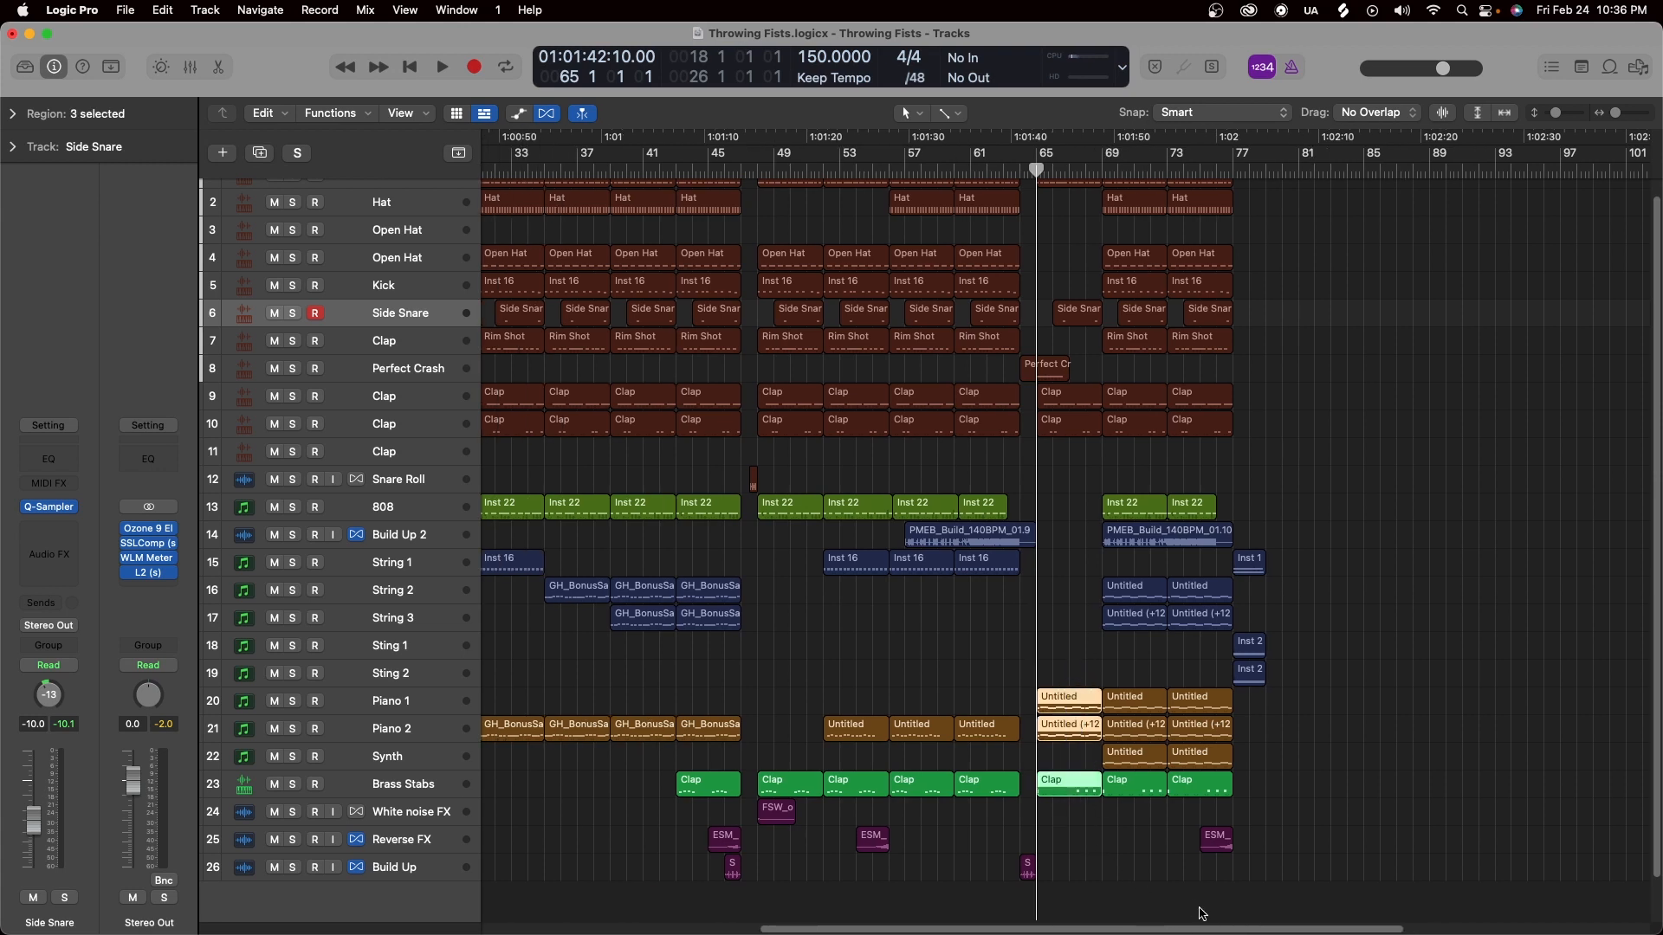
left_click_drag(1231, 929, 923, 933)
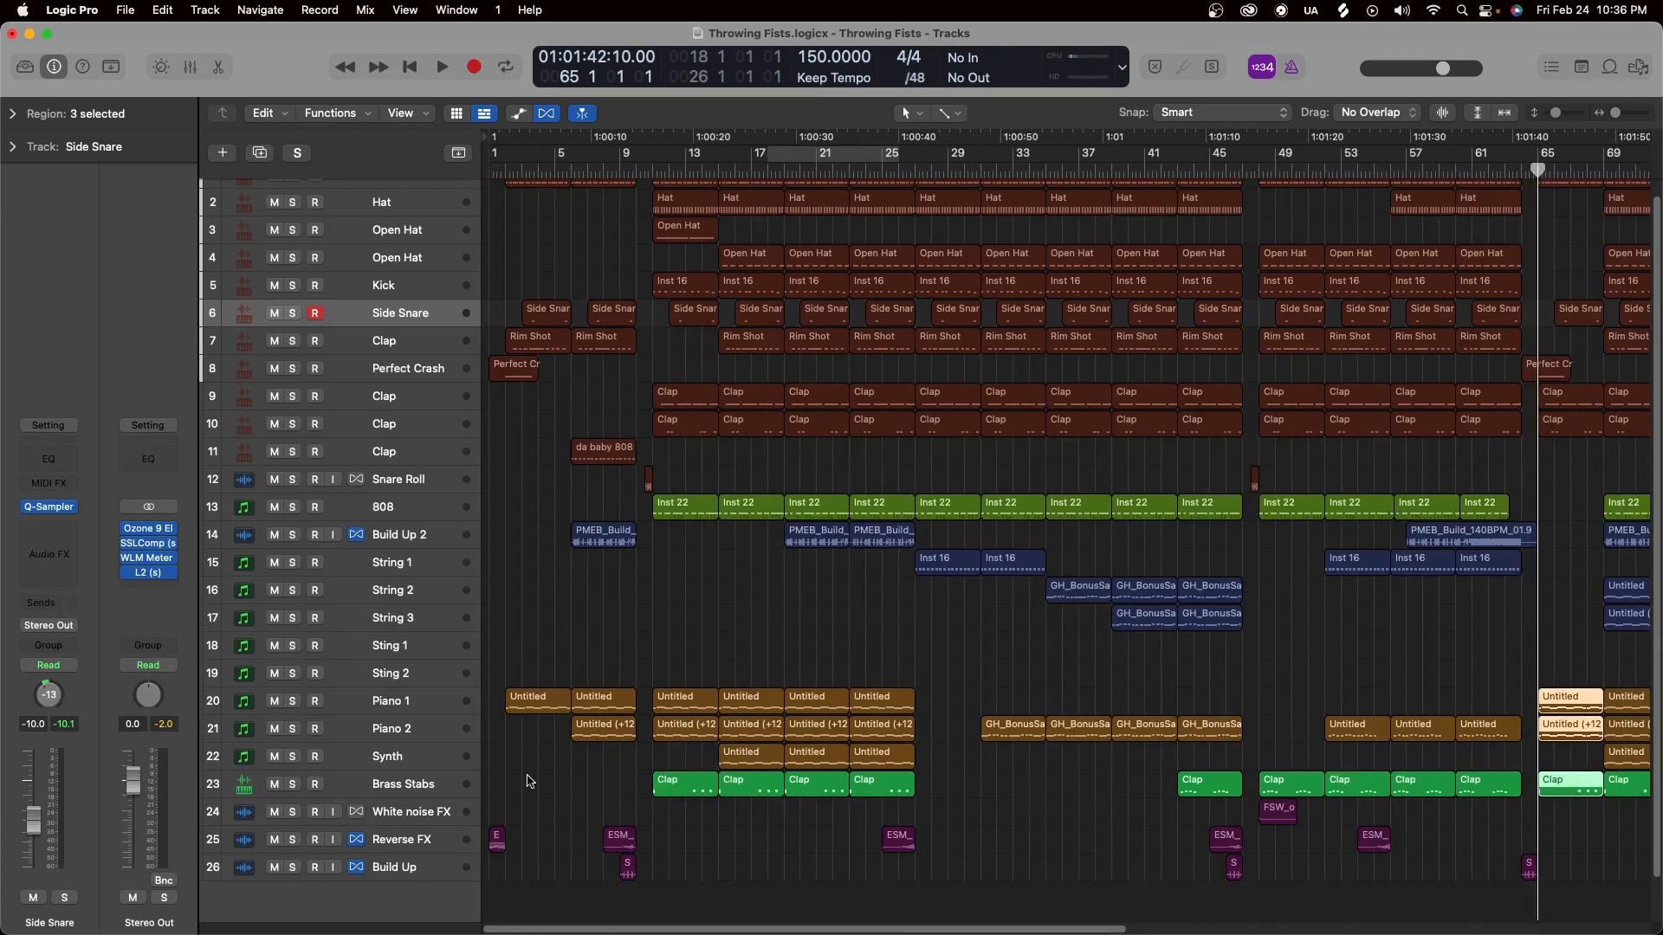
left_click_drag(875, 932, 1143, 909)
left_click_drag(1099, 852, 1075, 447)
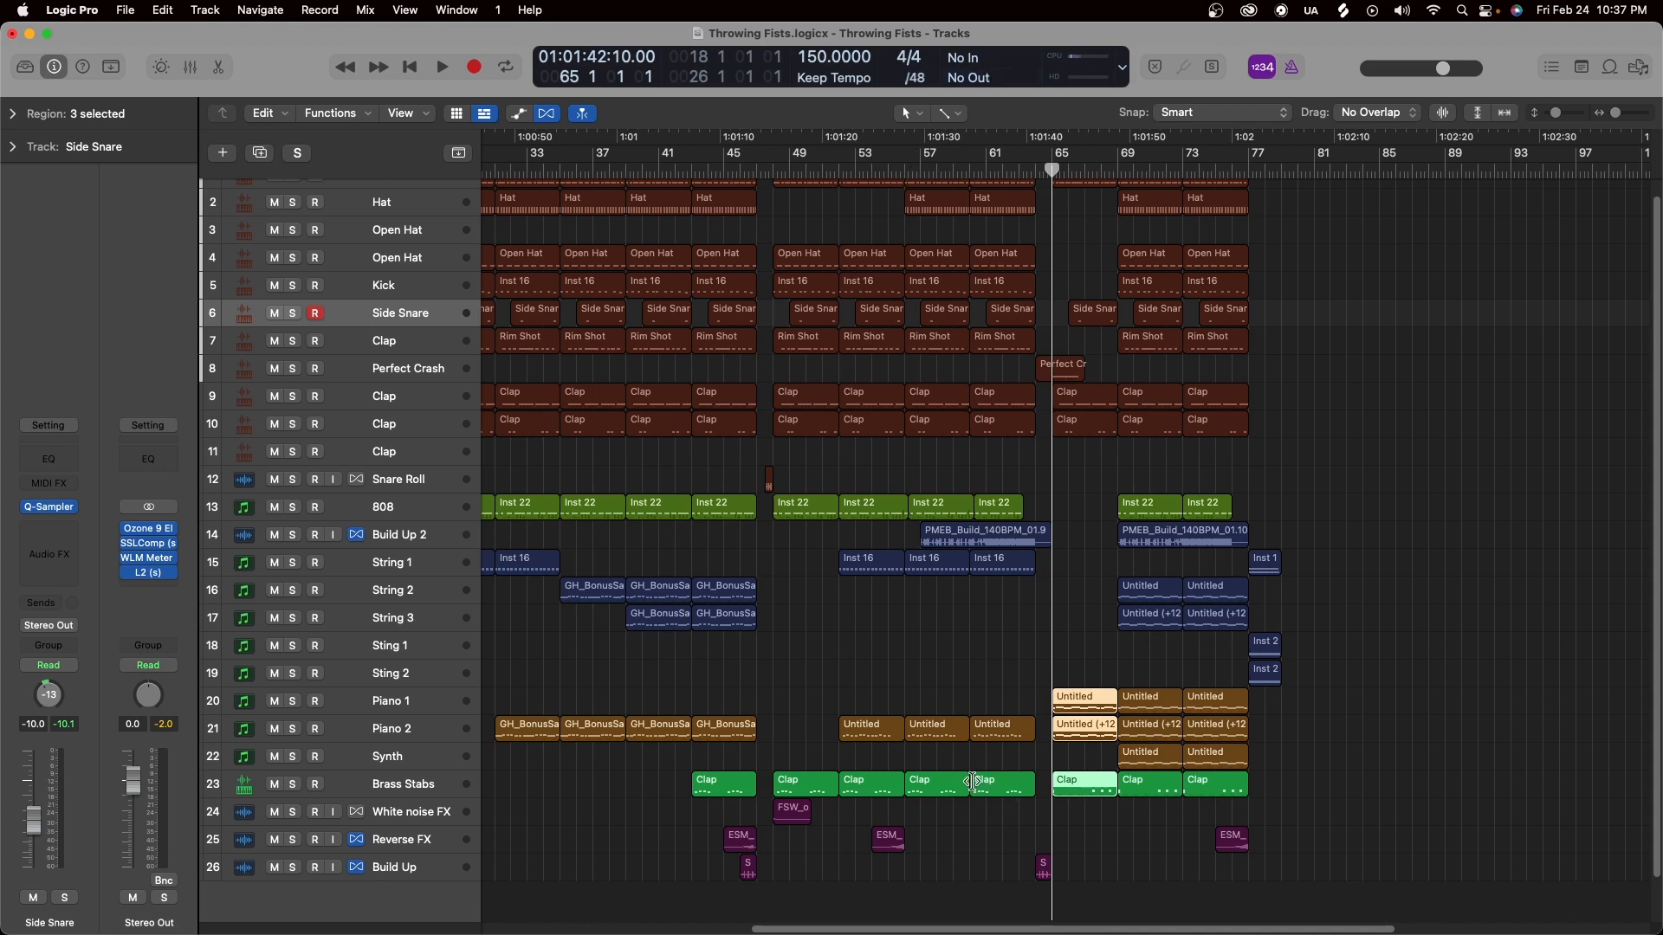
Highlight the regions from Open Hat down to Brass Stabs between bars 48 and 64.
left_click(1015, 832)
left_click_drag(1019, 821, 823, 279)
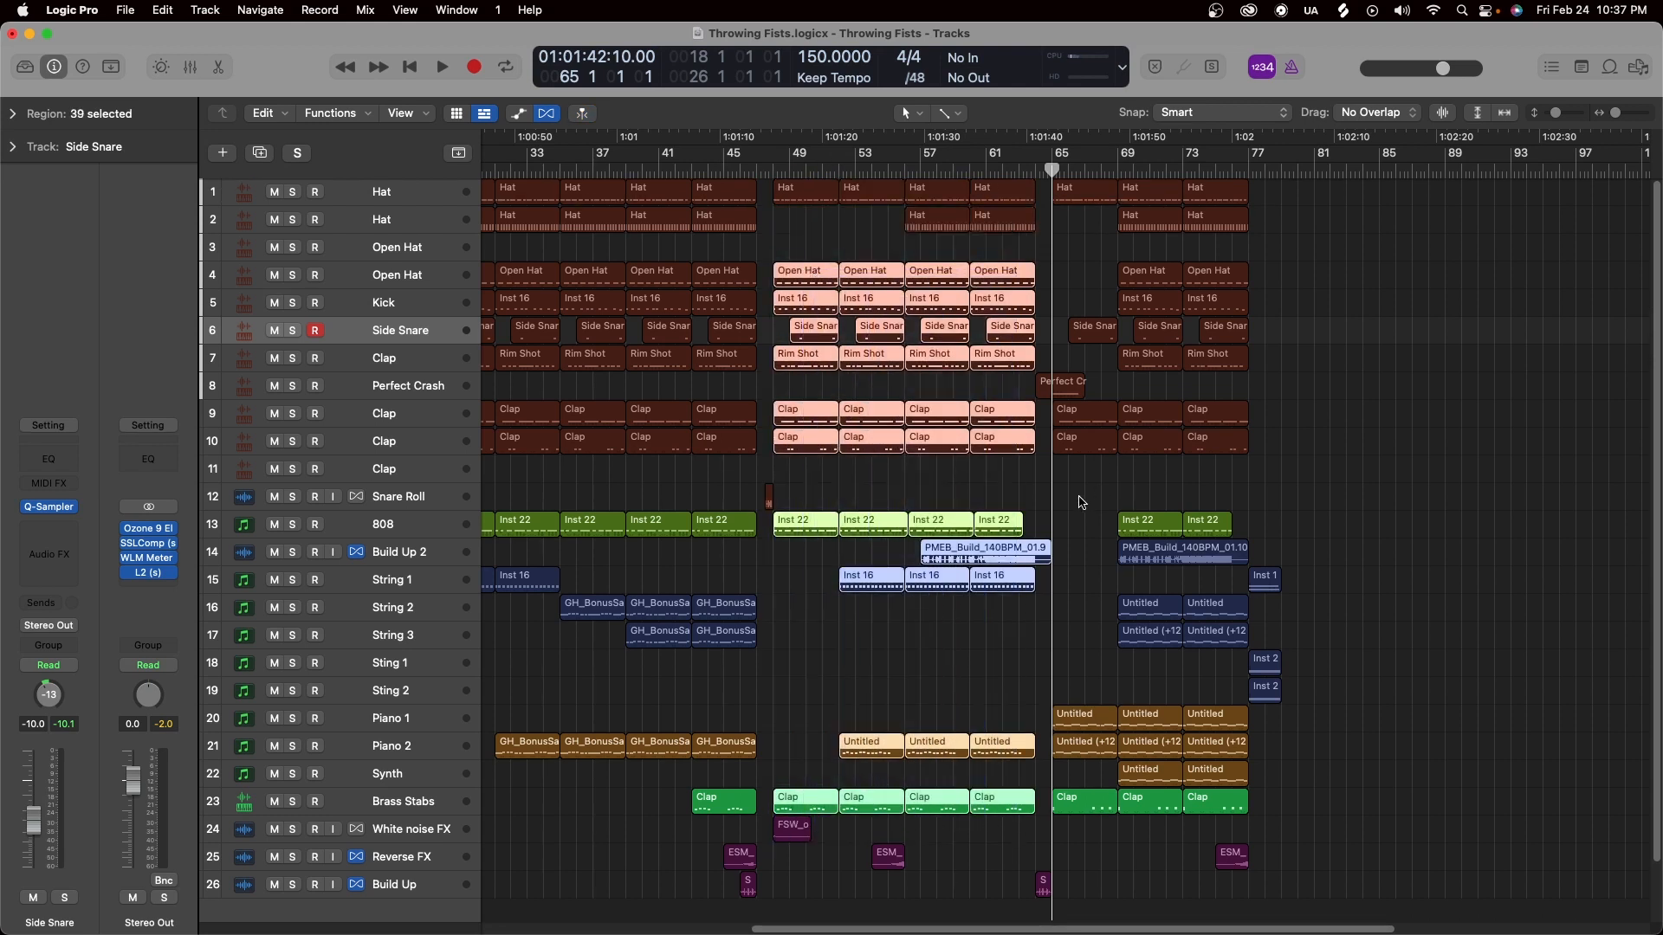
Highlight the intro regions on Hat, Side Snare, Clap, Perfect Crash and Piano 1 in the opening bars of the arrangement.
left_click(999, 638)
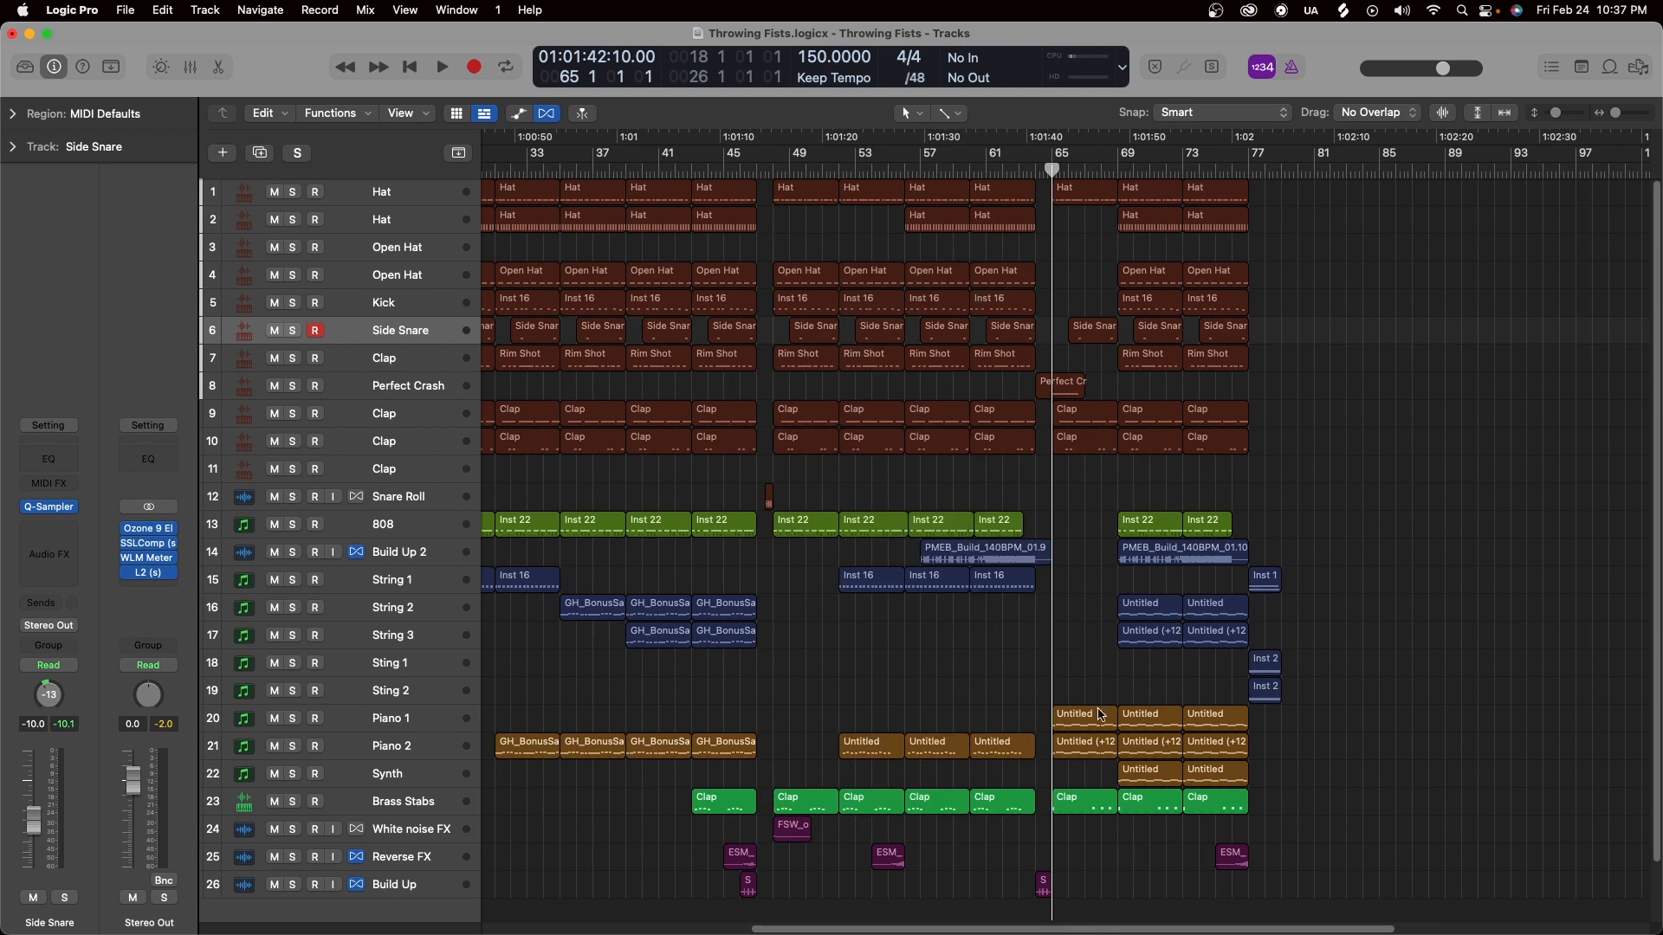
left_click_drag(1071, 932, 802, 931)
left_click_drag(551, 825, 491, 172)
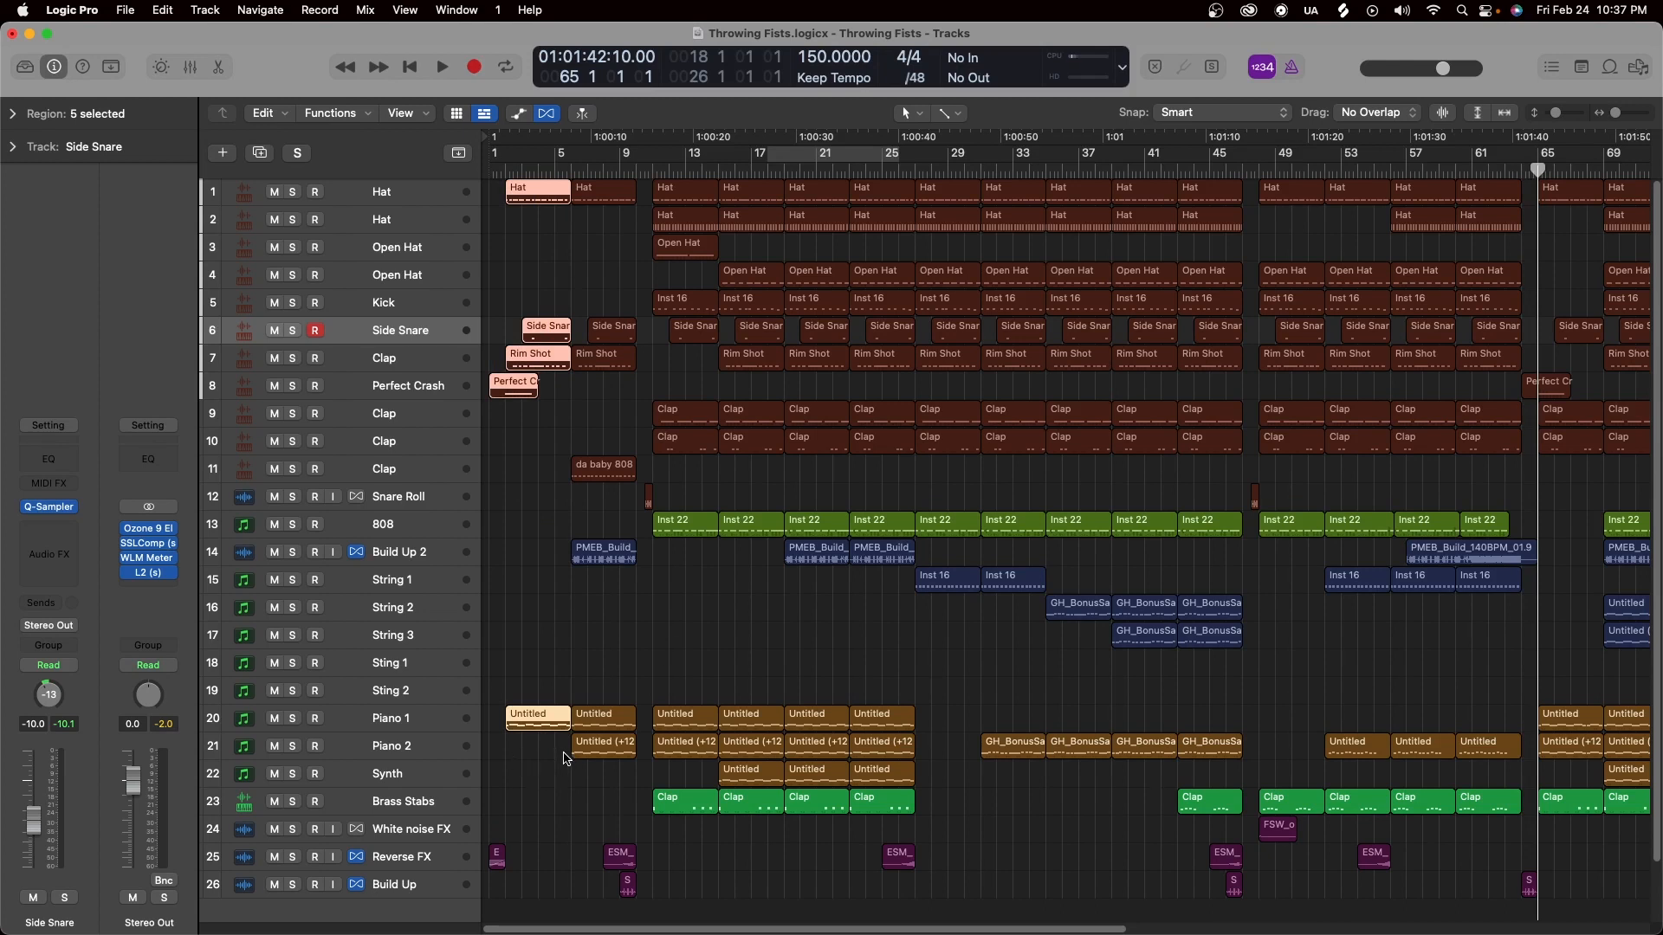
left_click(1557, 113)
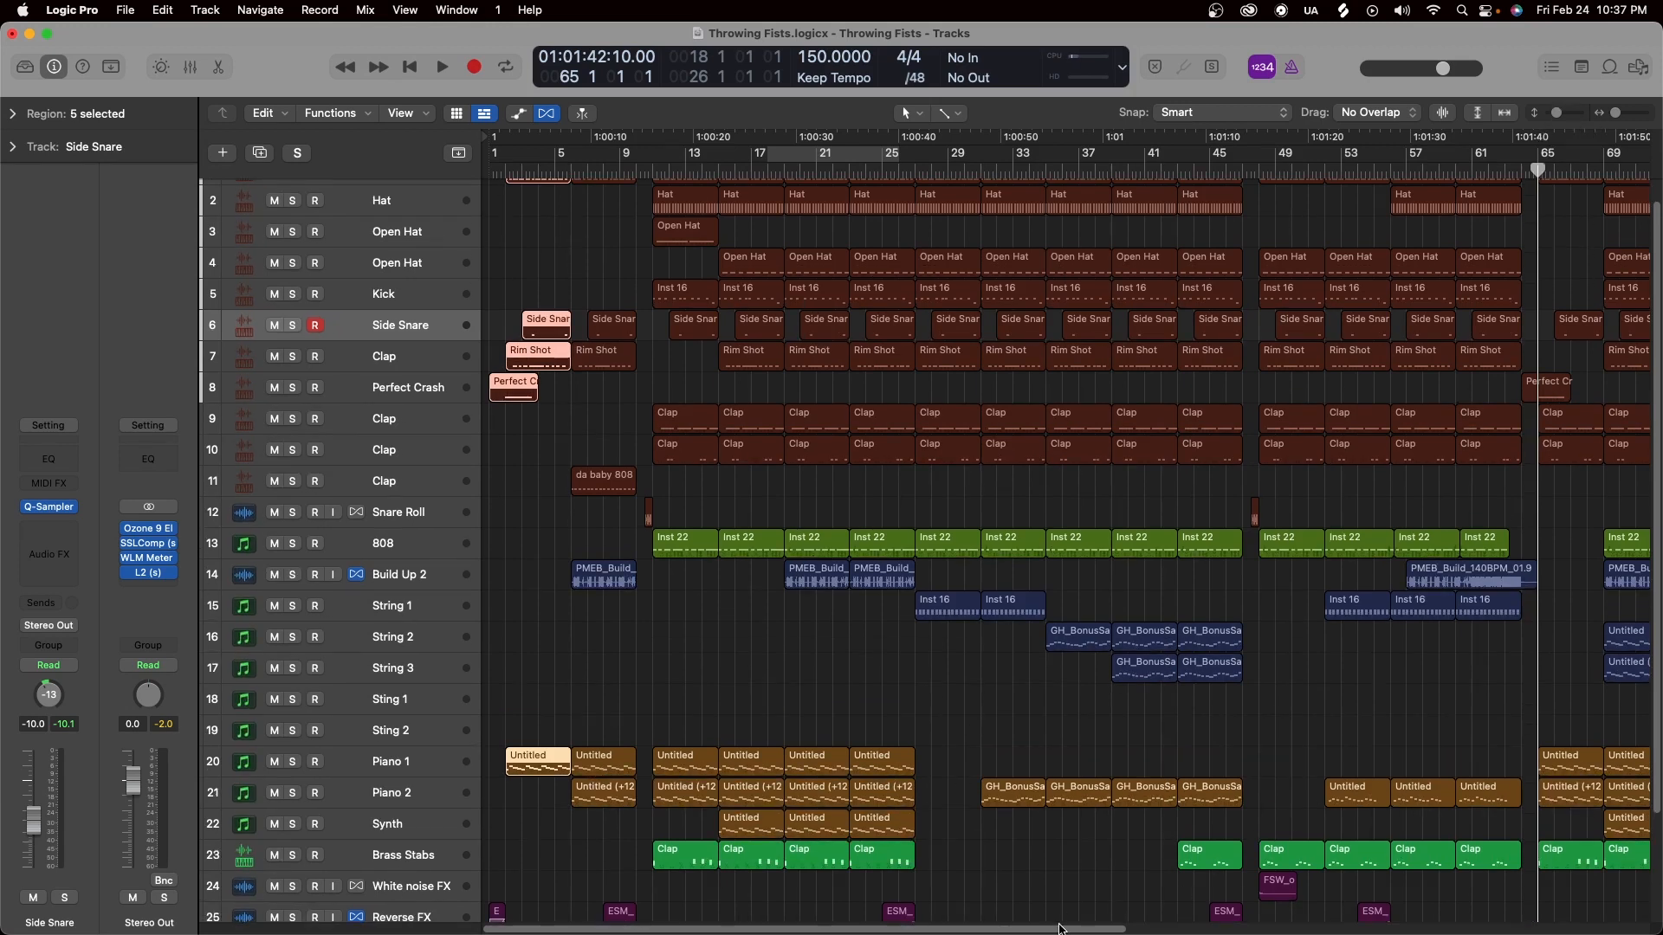
Highlight the Piano 2 and Brass Stabs regions at bar 65, and select the Piano 2 track followed by the Brass Stabs track.
left_click_drag(1064, 930, 1208, 798)
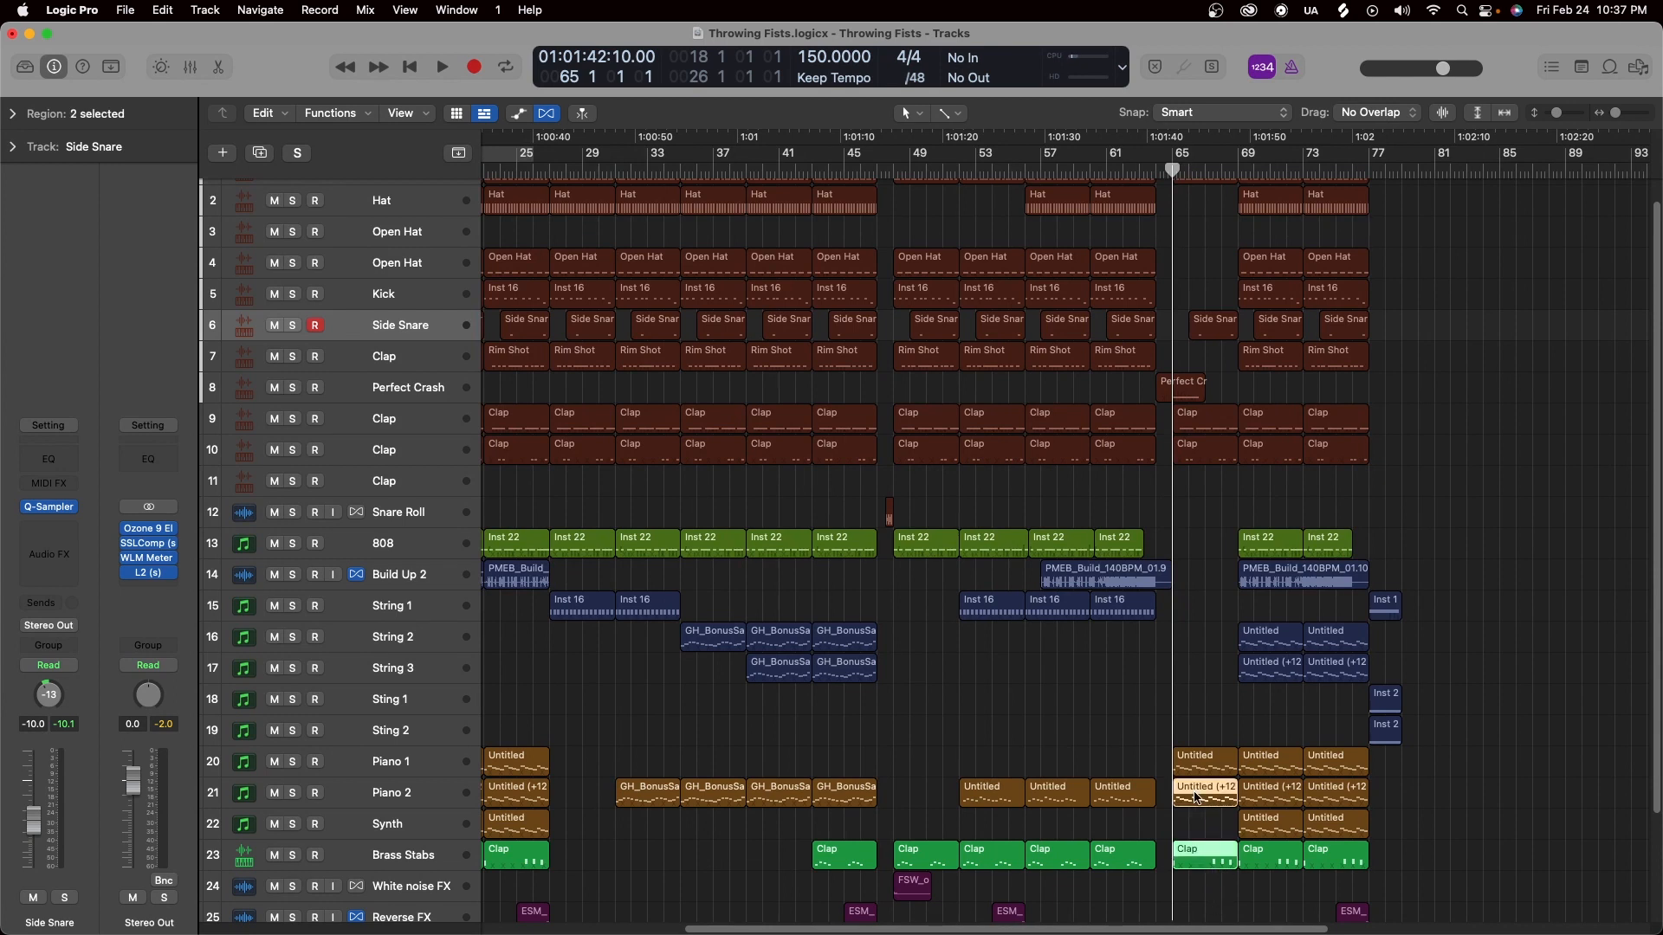
left_click(426, 797)
left_click(439, 855)
Play the full mix from bar 65 and stop playback near the end of bar 68.
scroll(1230, 823, "up", 1)
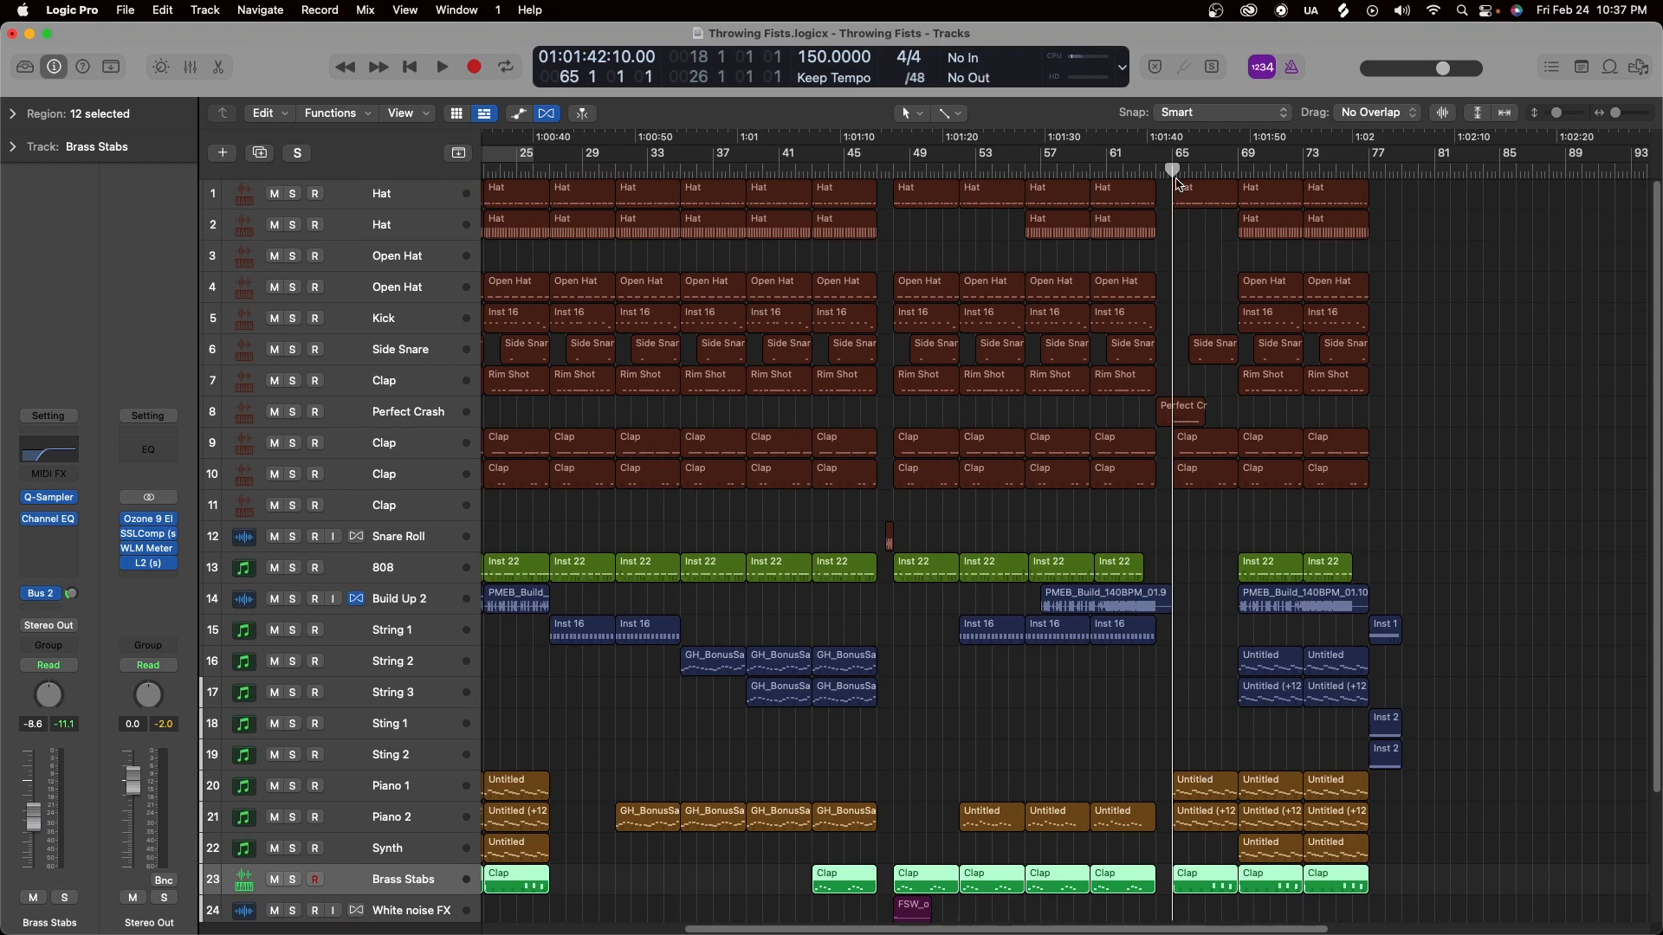
key("space")
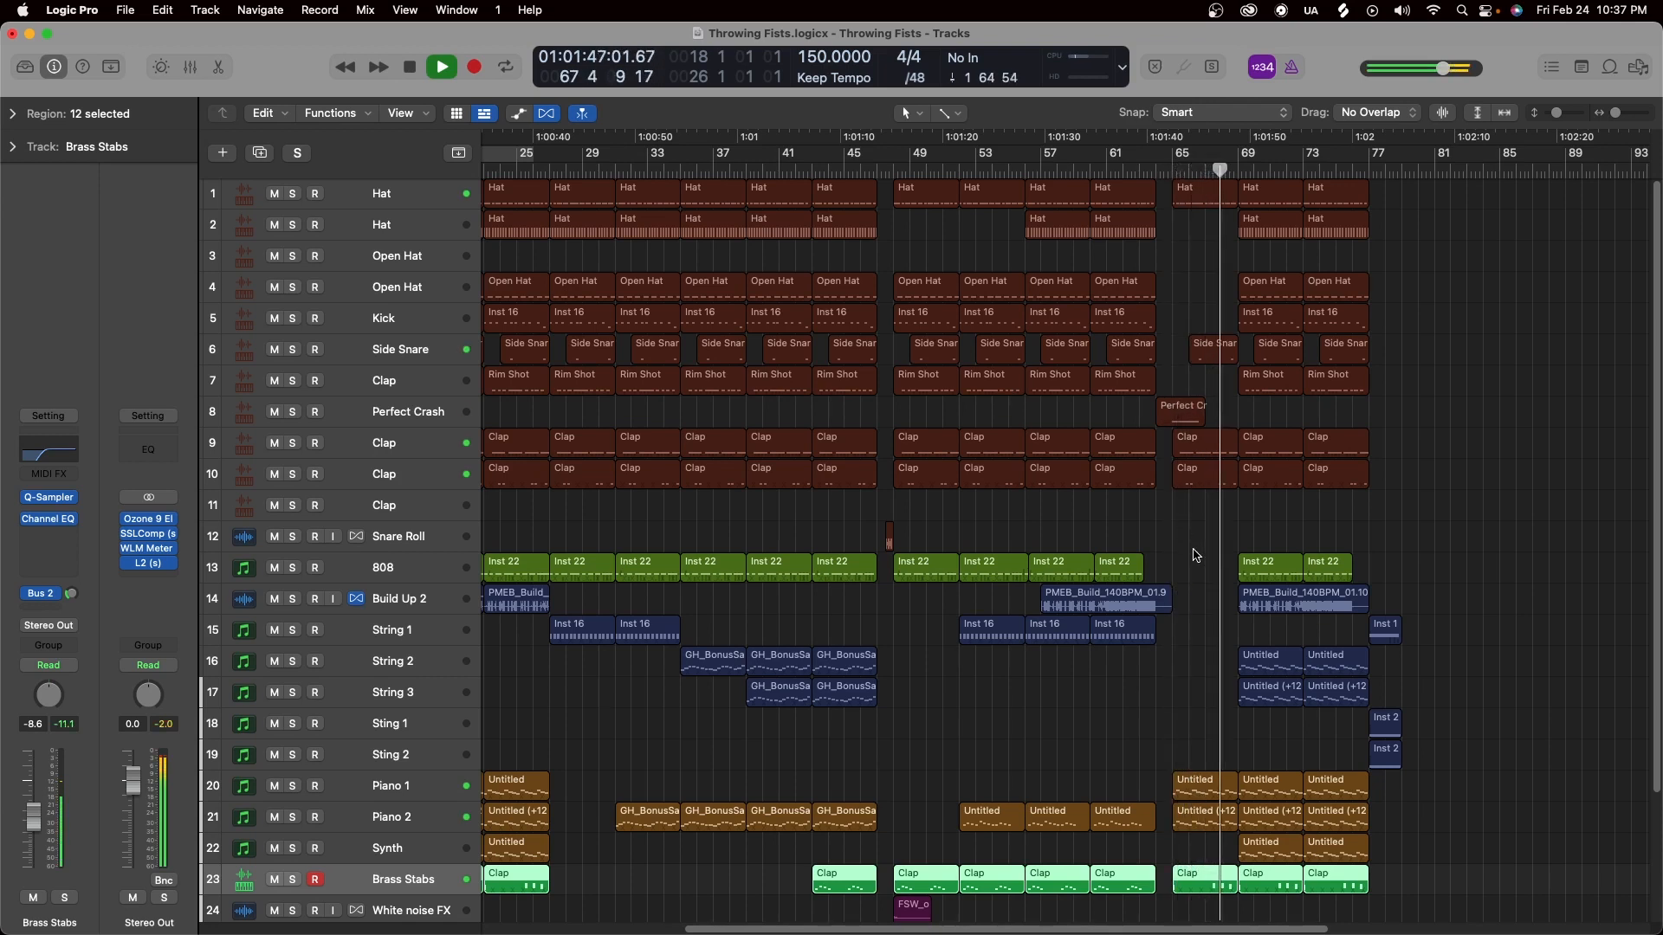
key("space")
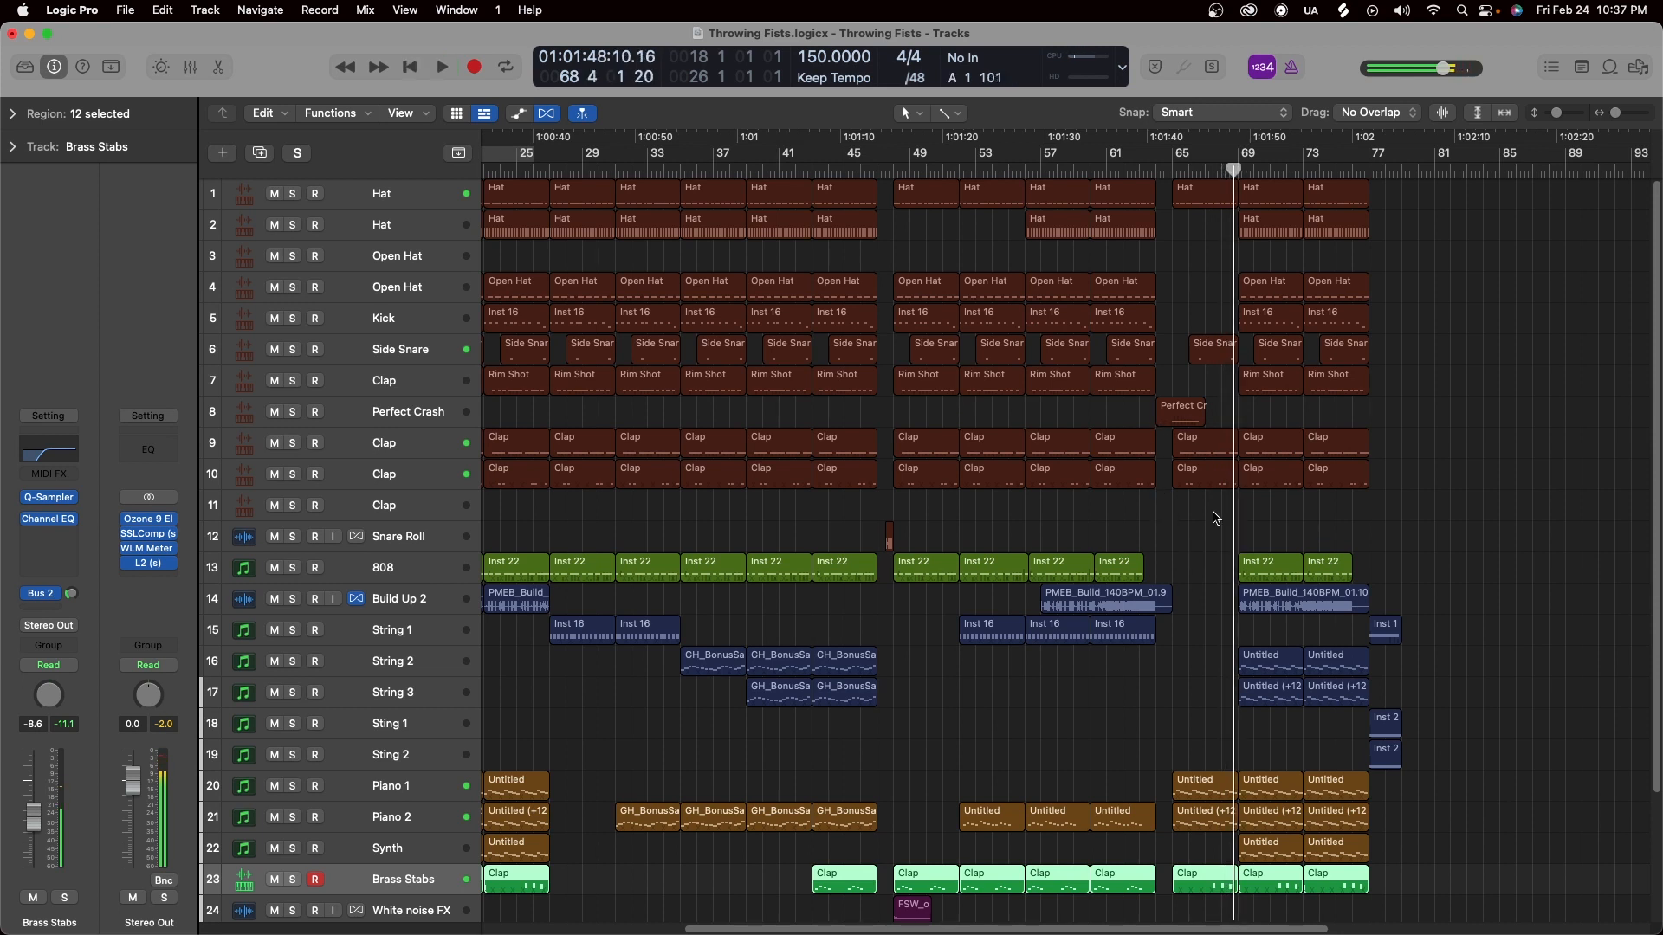
Highlight the Brass Stabs, Piano 2 and Piano 1 regions at bar 65 one after another.
scroll(1213, 520, "down", 5)
left_click(1259, 827)
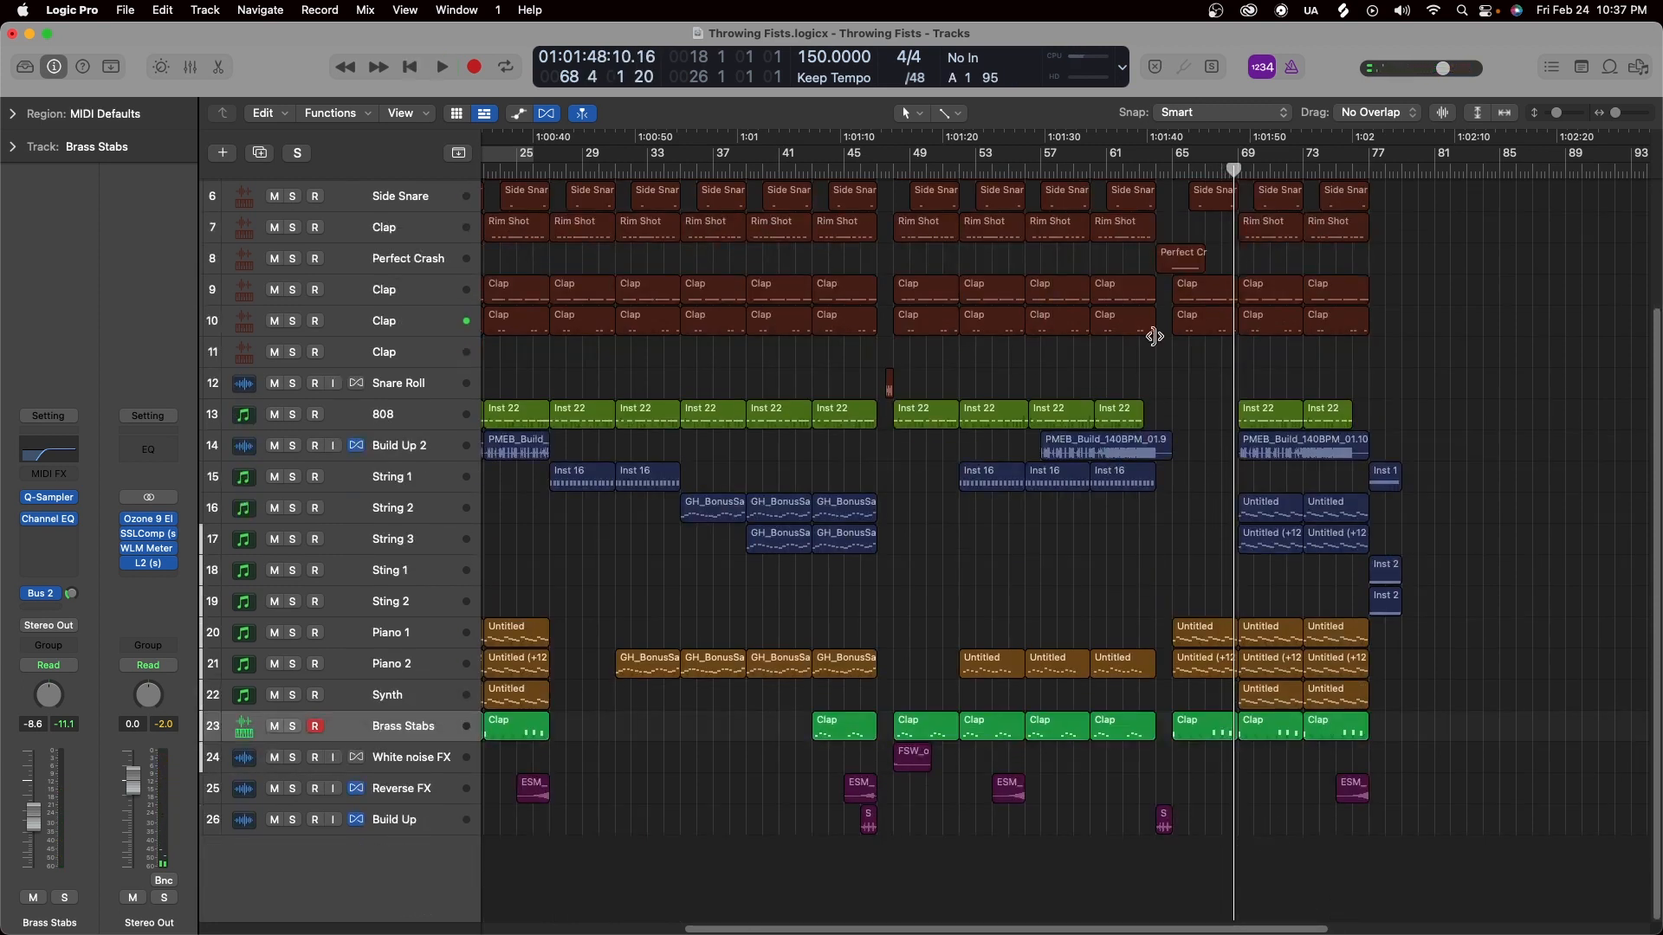
left_click(1207, 735)
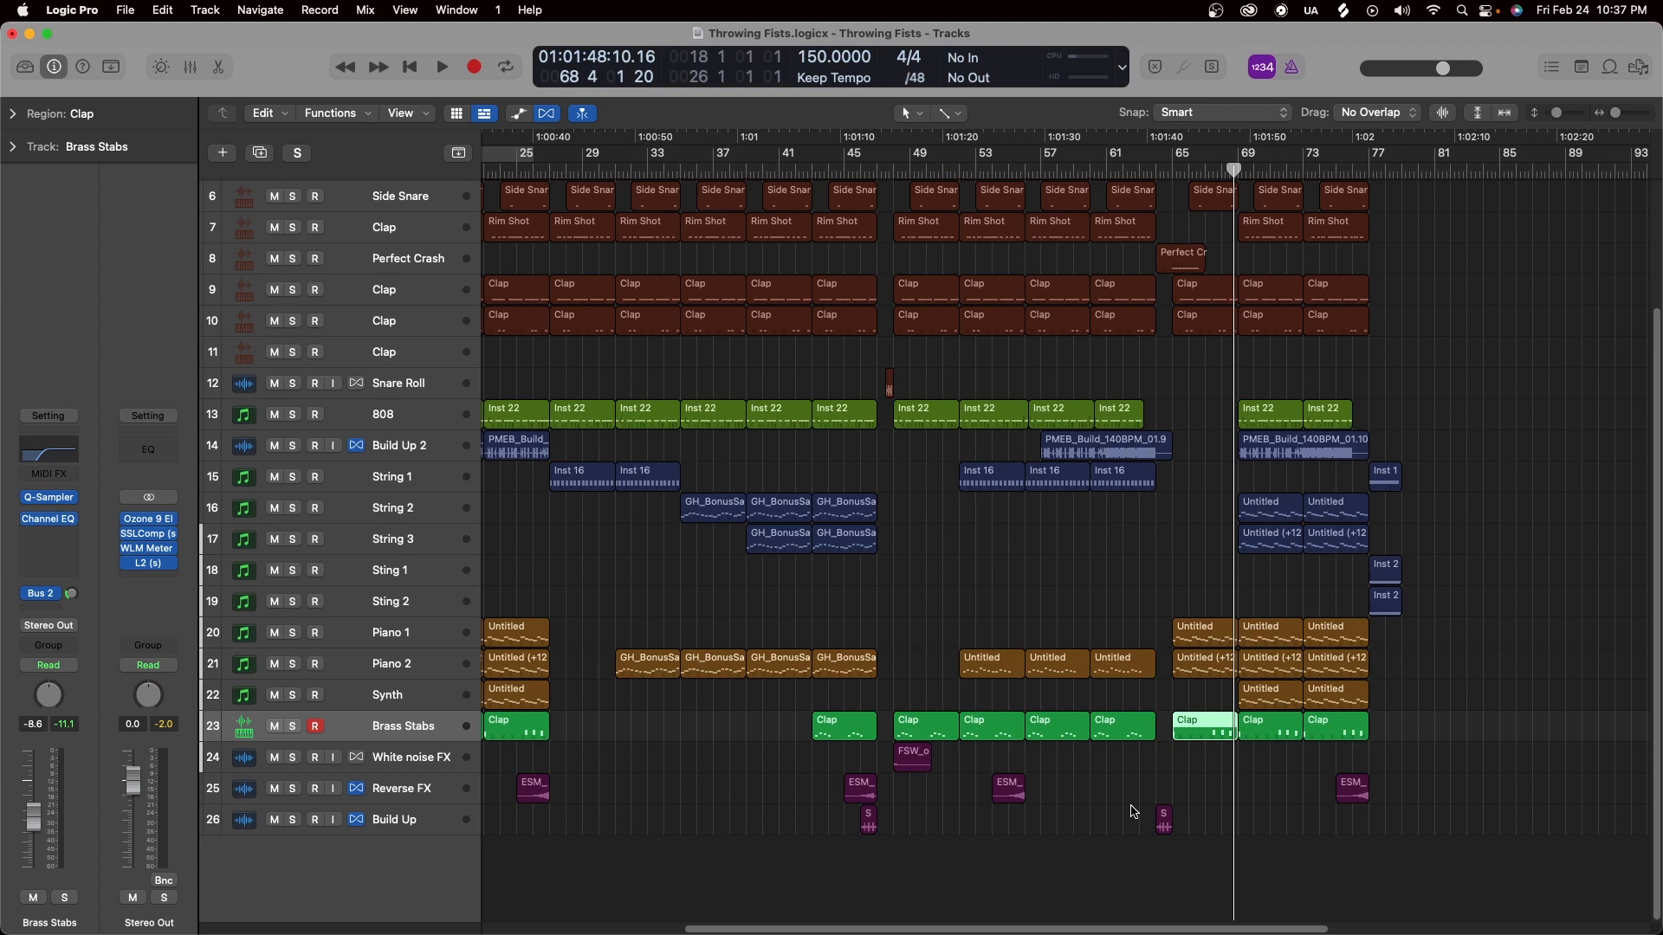
left_click_drag(1227, 760, 1222, 676)
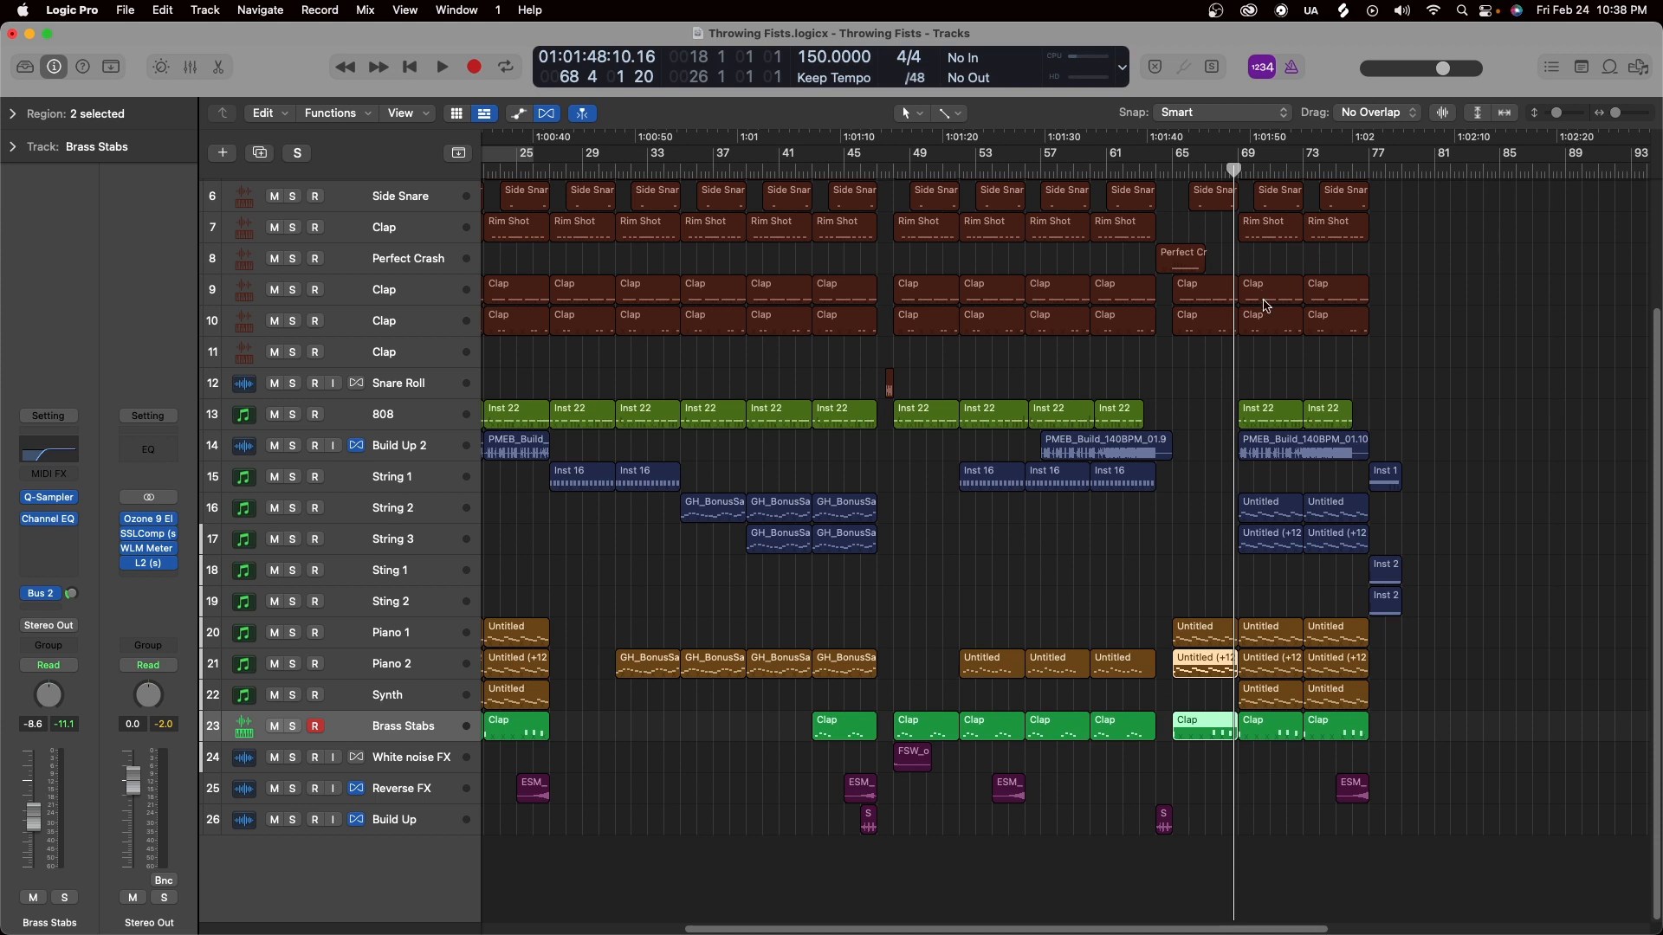
left_click_drag(1199, 777, 1199, 628)
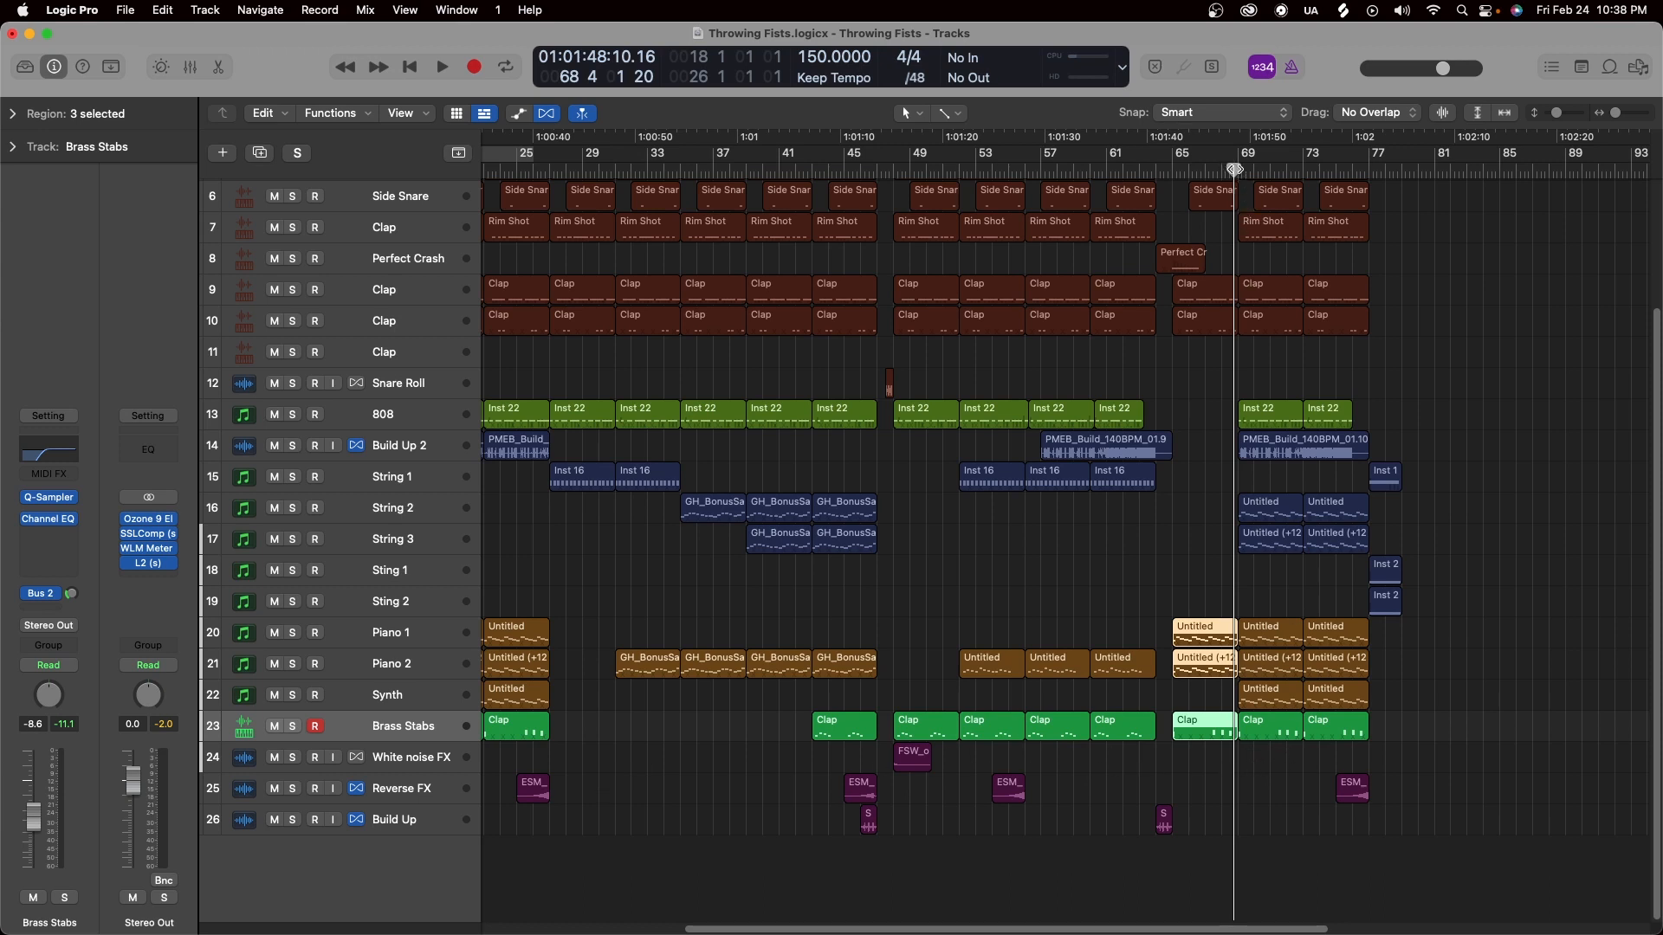
Place the playhead at bar 69 and highlight the layered regions between bars 69 and 77.
mouse_move(1239, 173)
left_mouse_down()
mouse_move(1270, 171)
mouse_move(1239, 172)
left_mouse_up()
left_click_drag(1290, 775, 1356, 330)
left_click_drag(1368, 856, 1251, 167)
left_click(1482, 445)
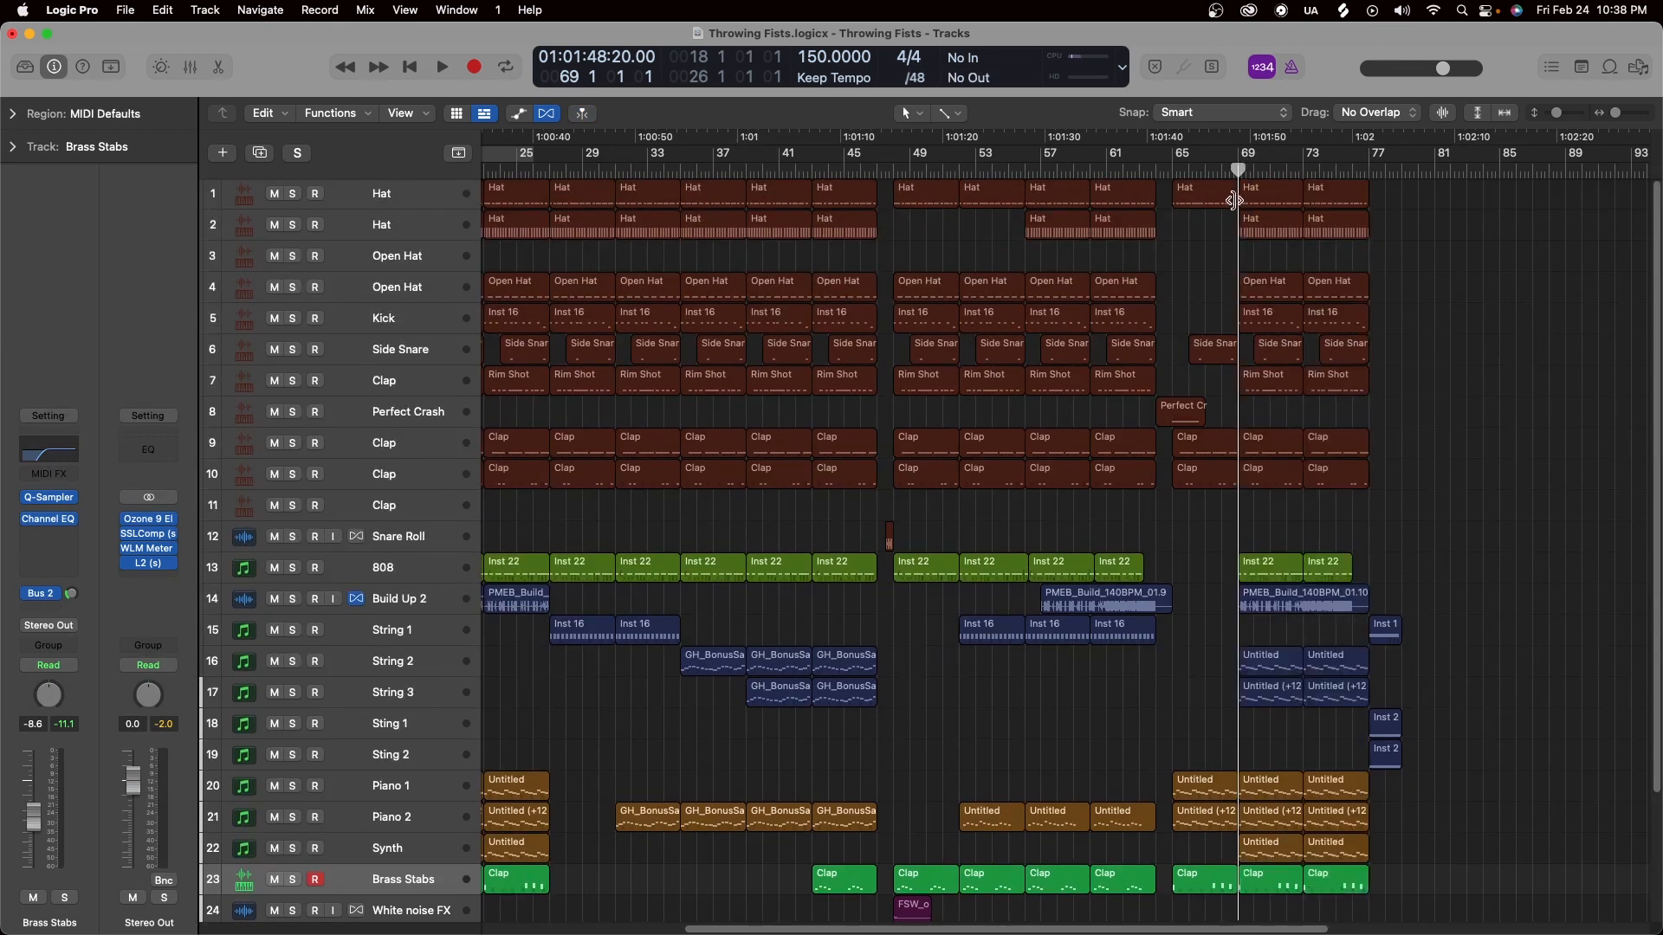
Highlight the closing String 1, Sting 1 and Sting 2 regions at bar 77 and inspect them enlarged.
left_click_drag(1498, 804, 1389, 590)
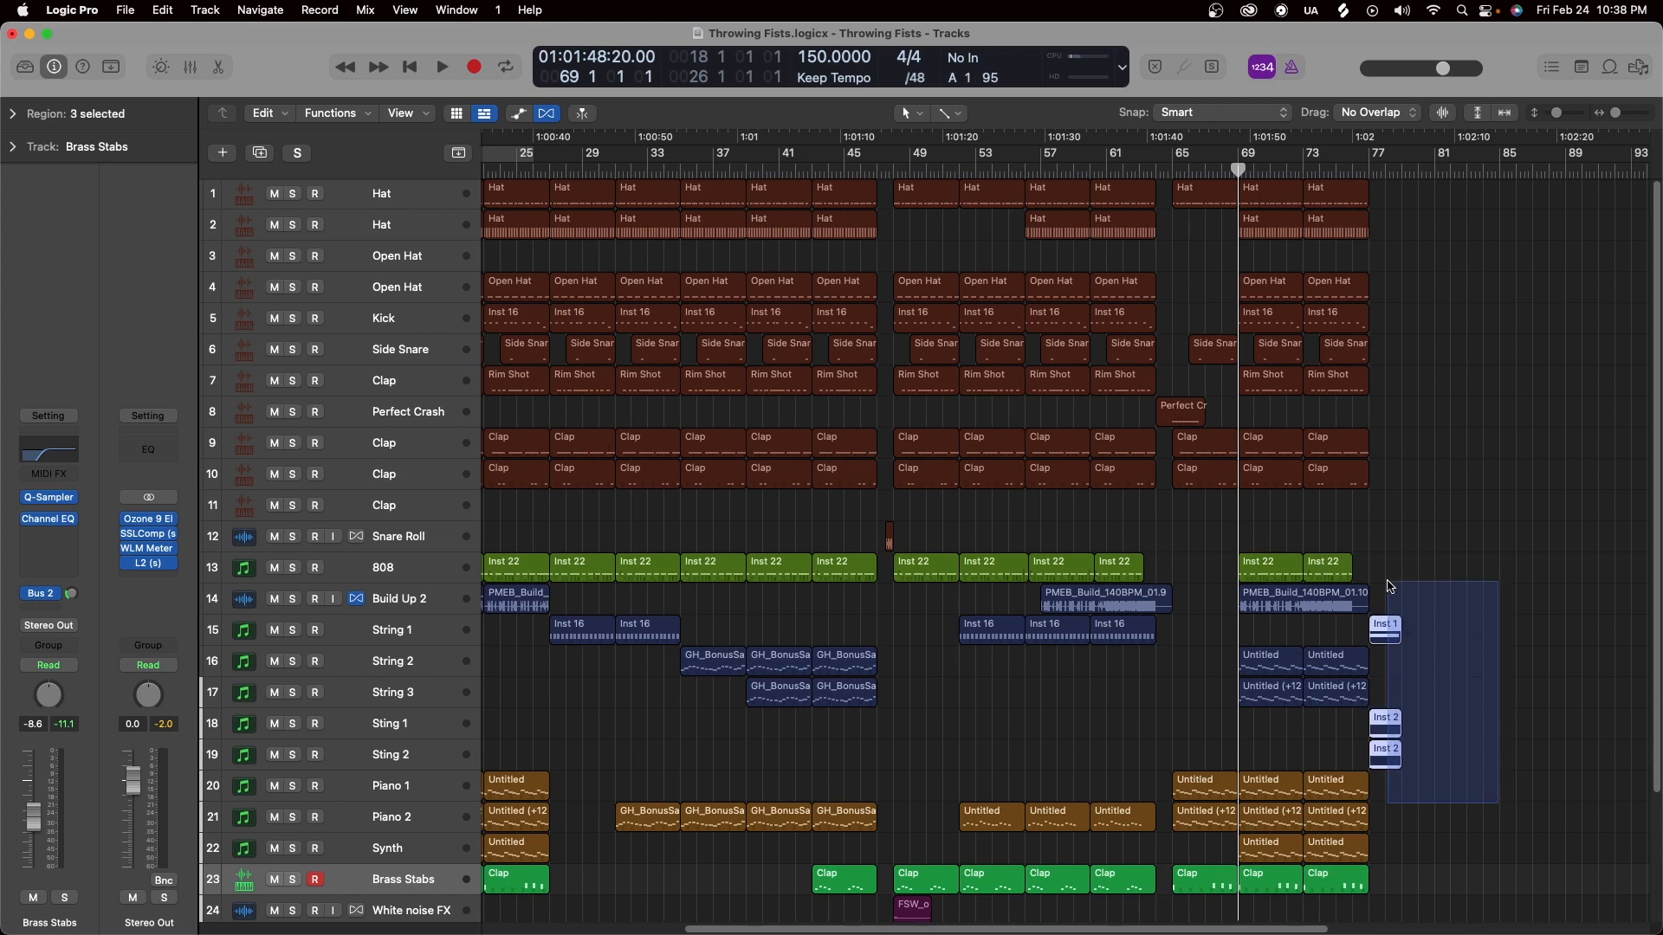
left_click_drag(1559, 115, 1618, 117)
scroll(1297, 837, "down", 3)
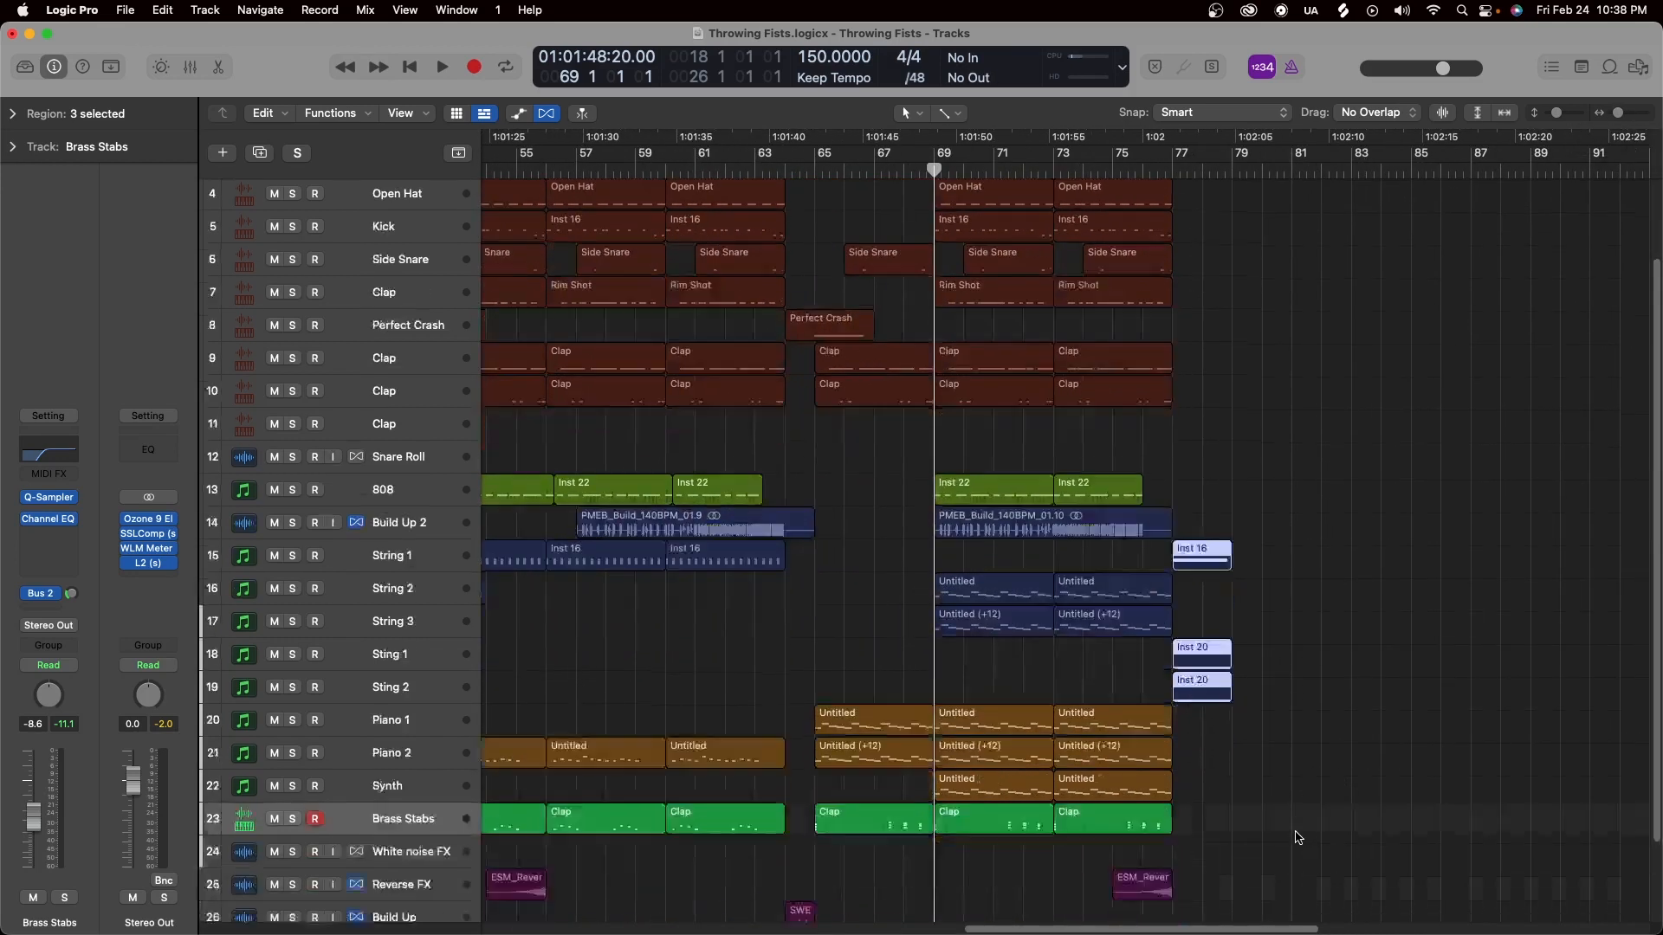
scroll(1297, 838, "down", 3)
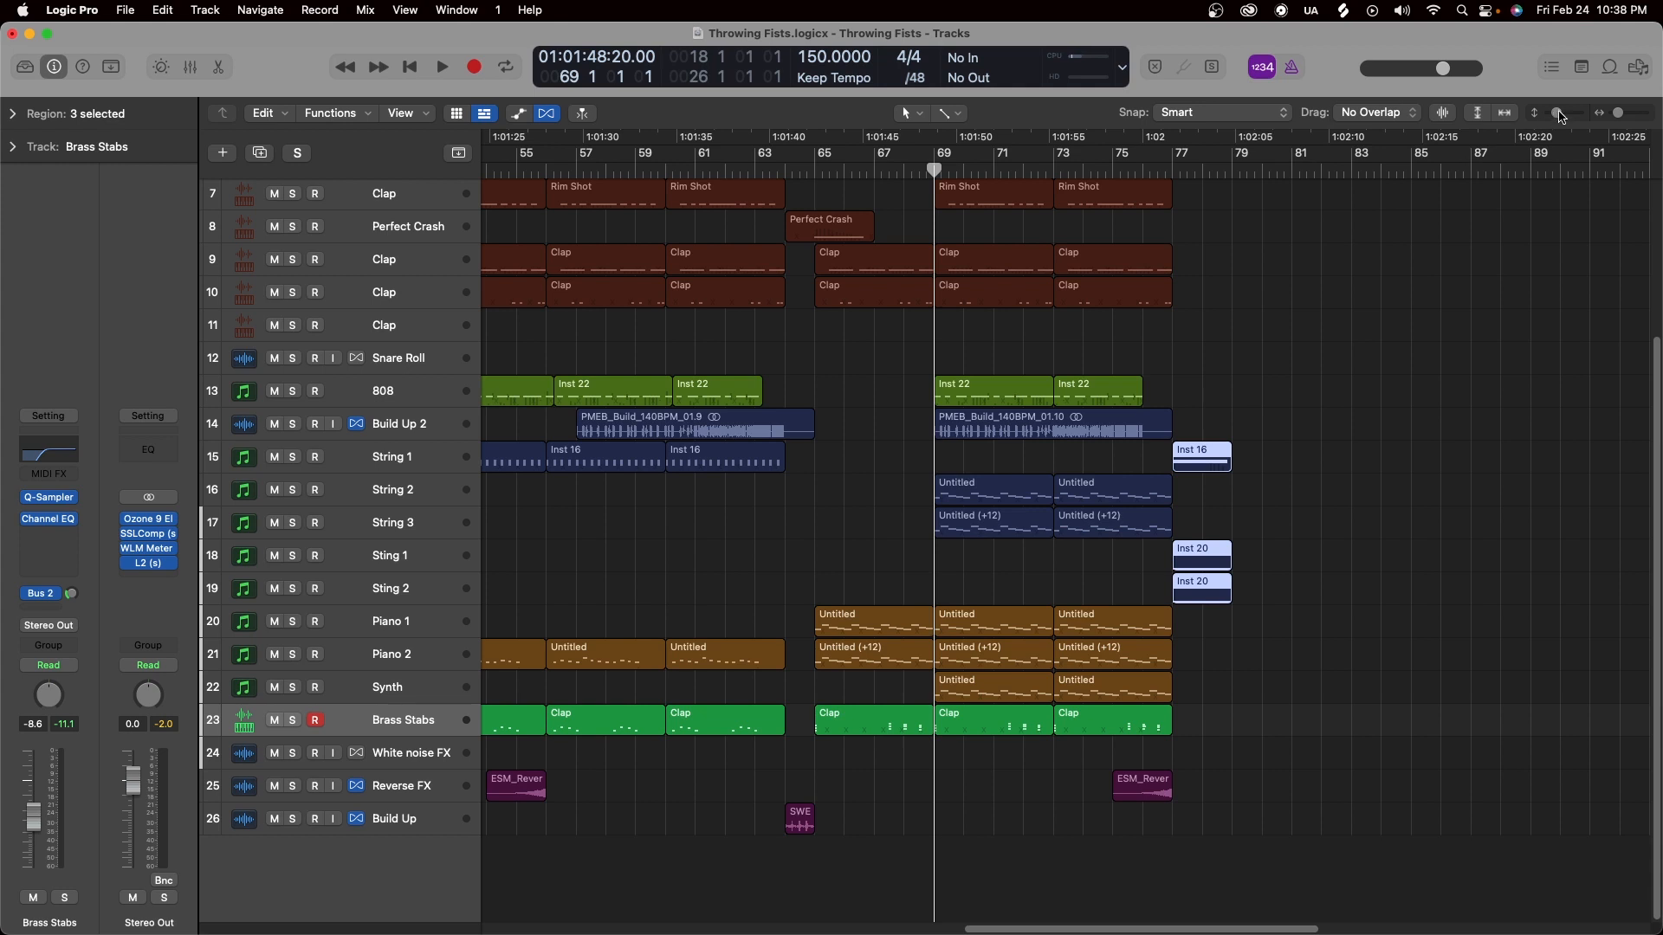
left_click_drag(1558, 114, 1564, 114)
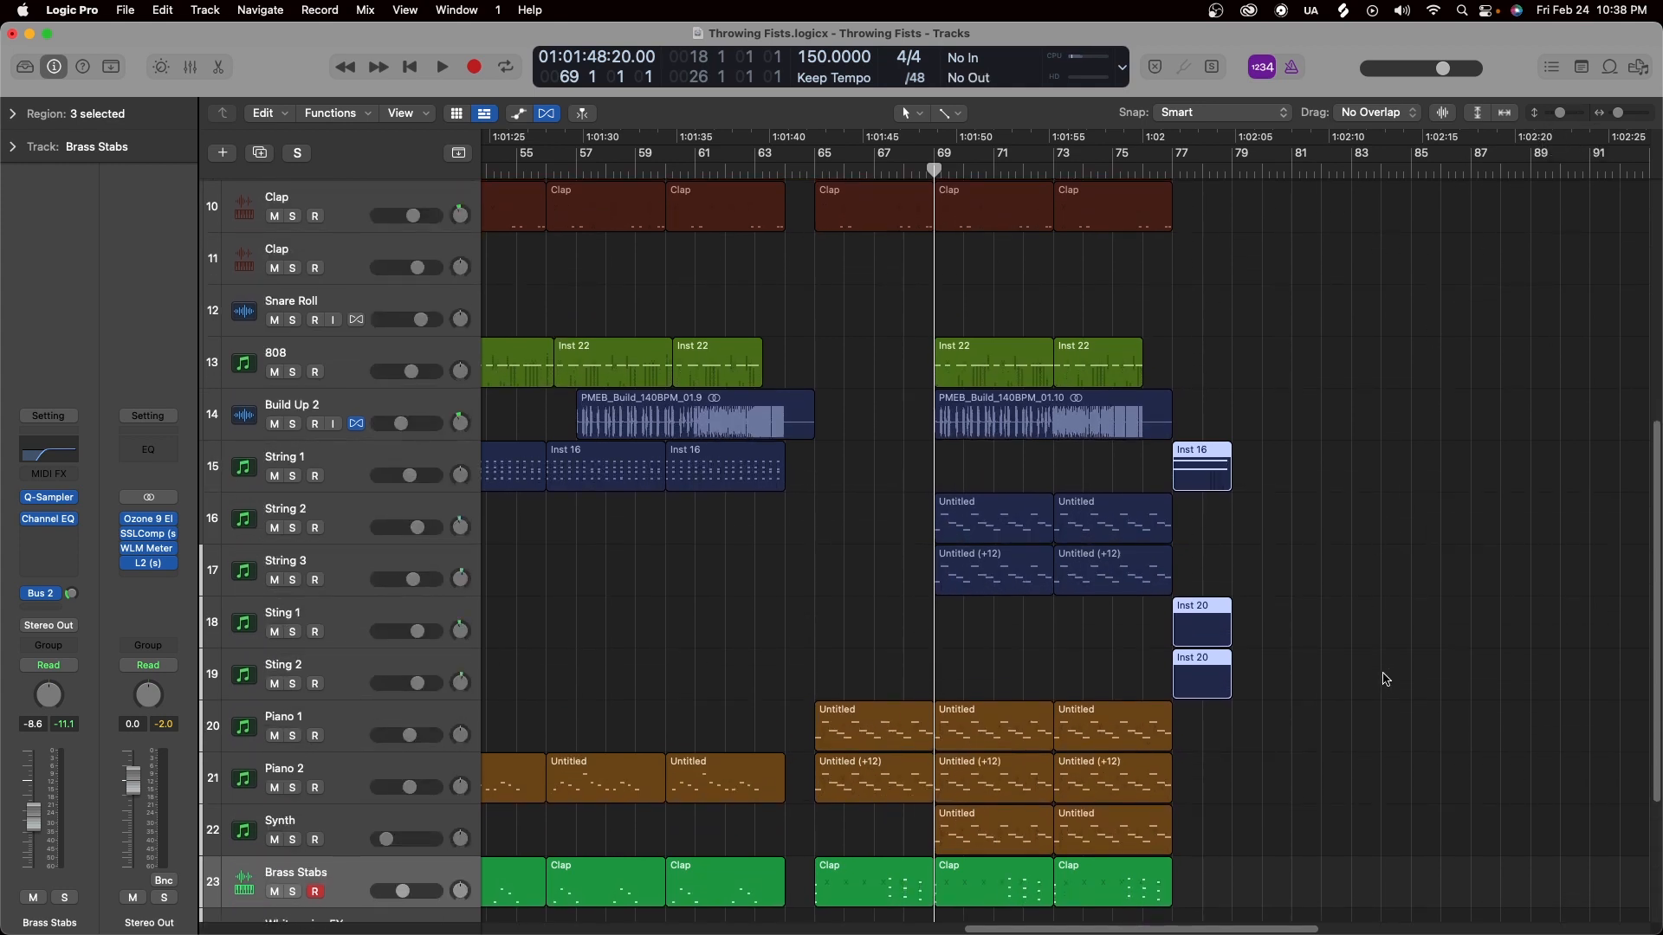
left_click(1387, 683)
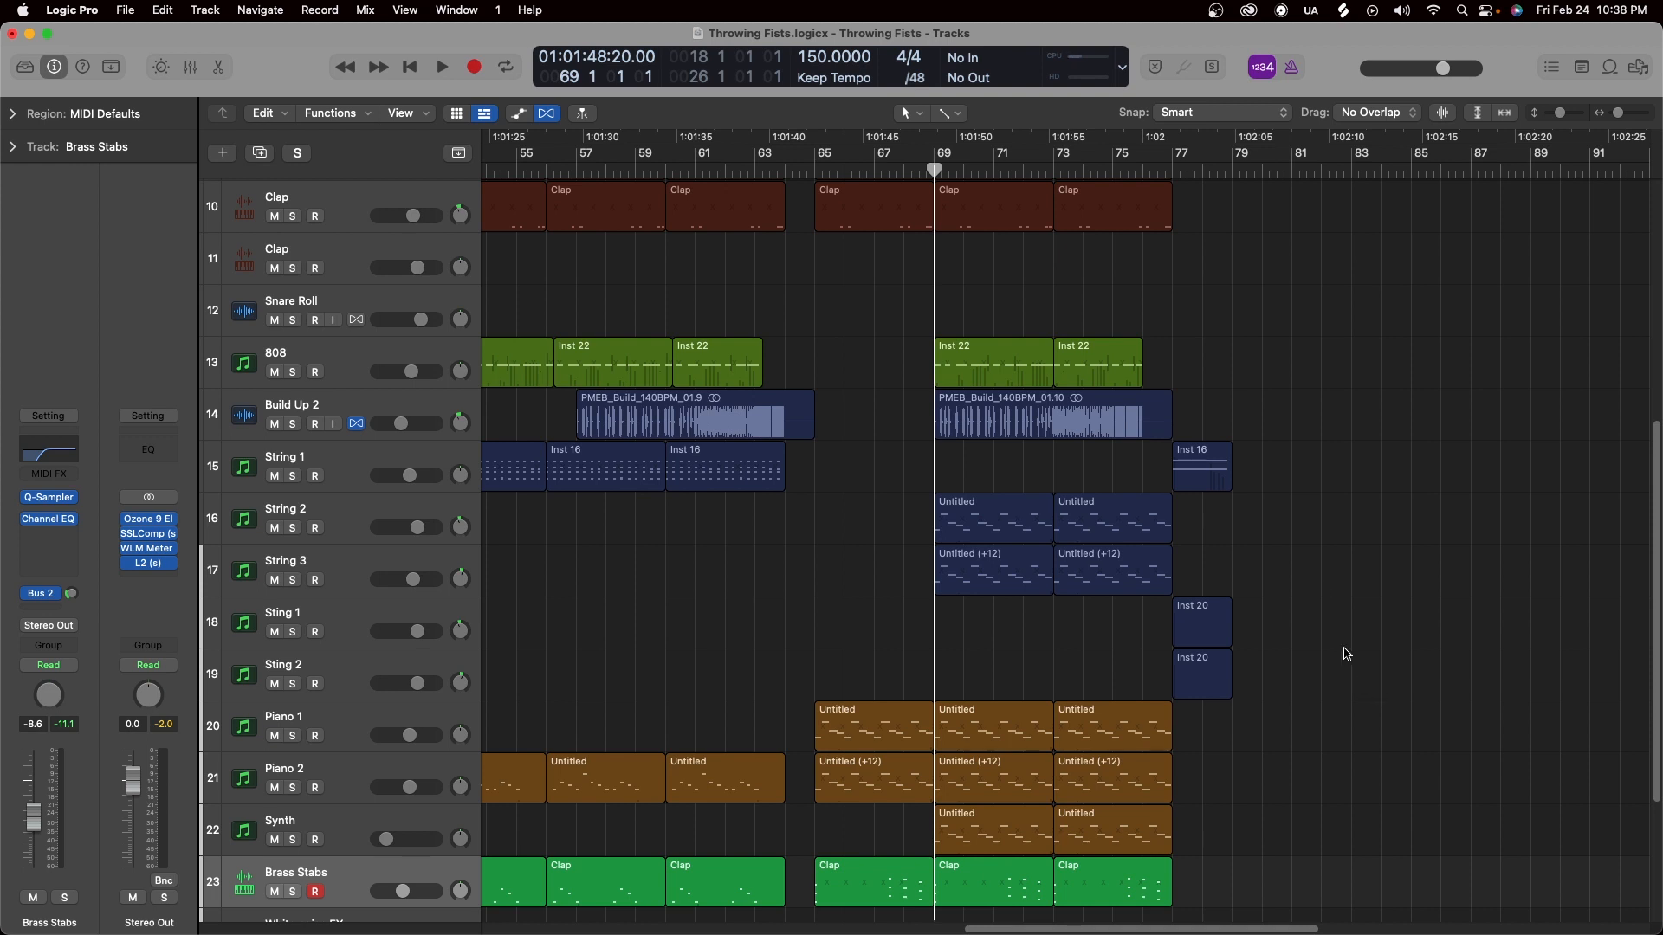
Play the ending string hit from bar 77 and stop playback in bar 78.
left_click(1175, 170)
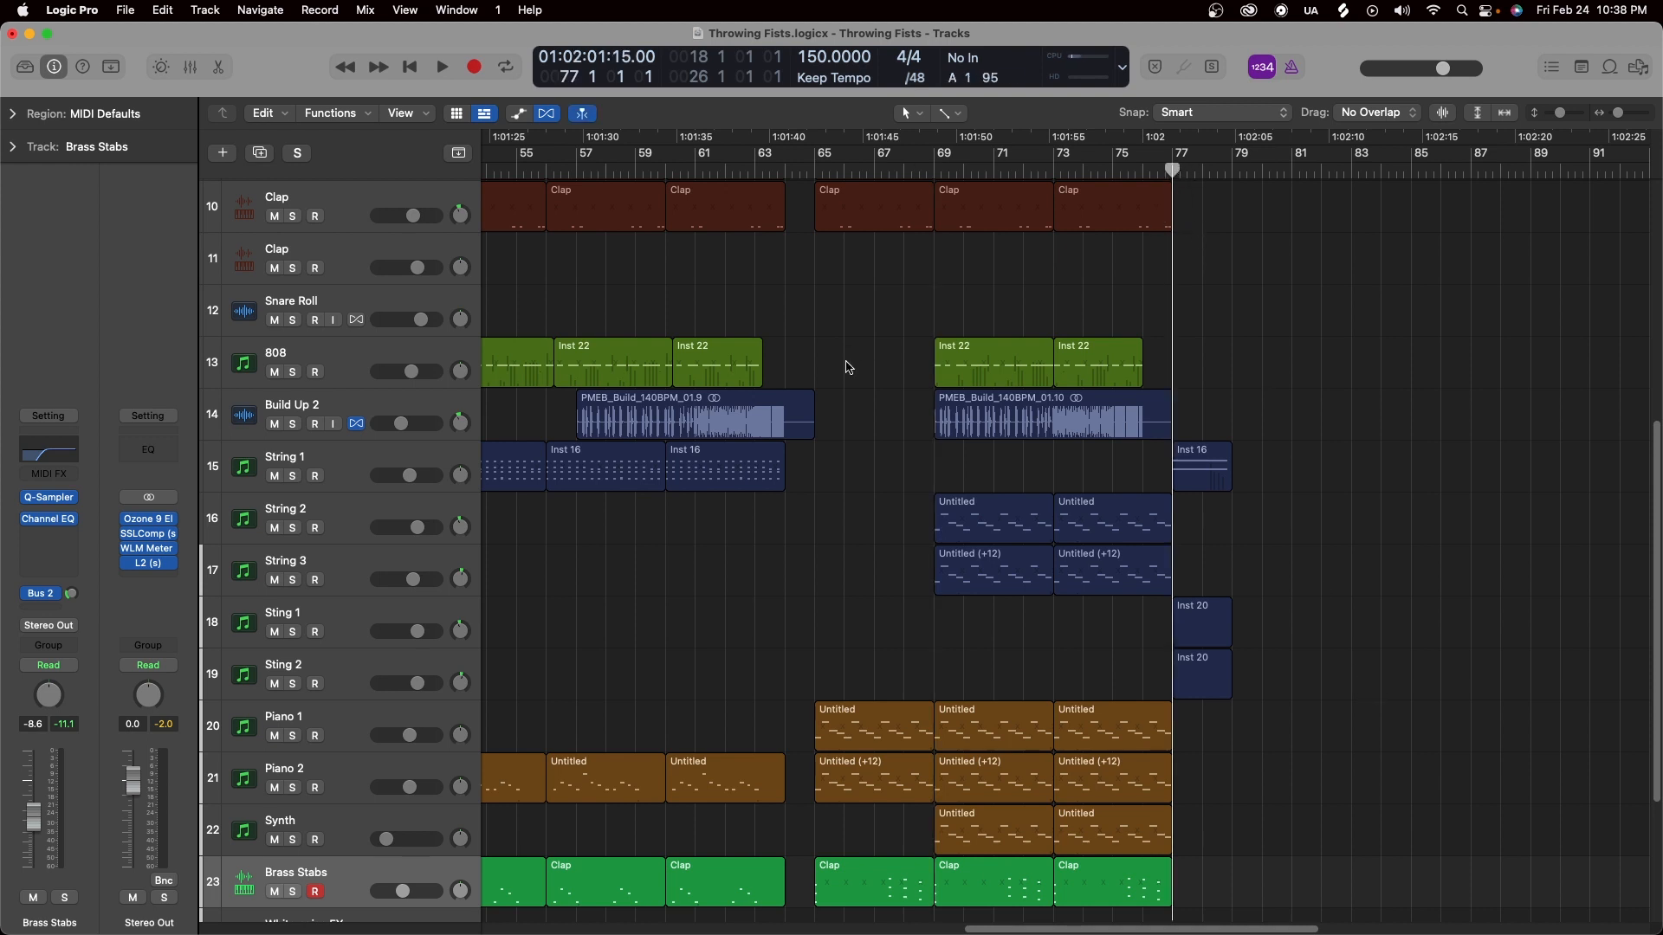
key("space")
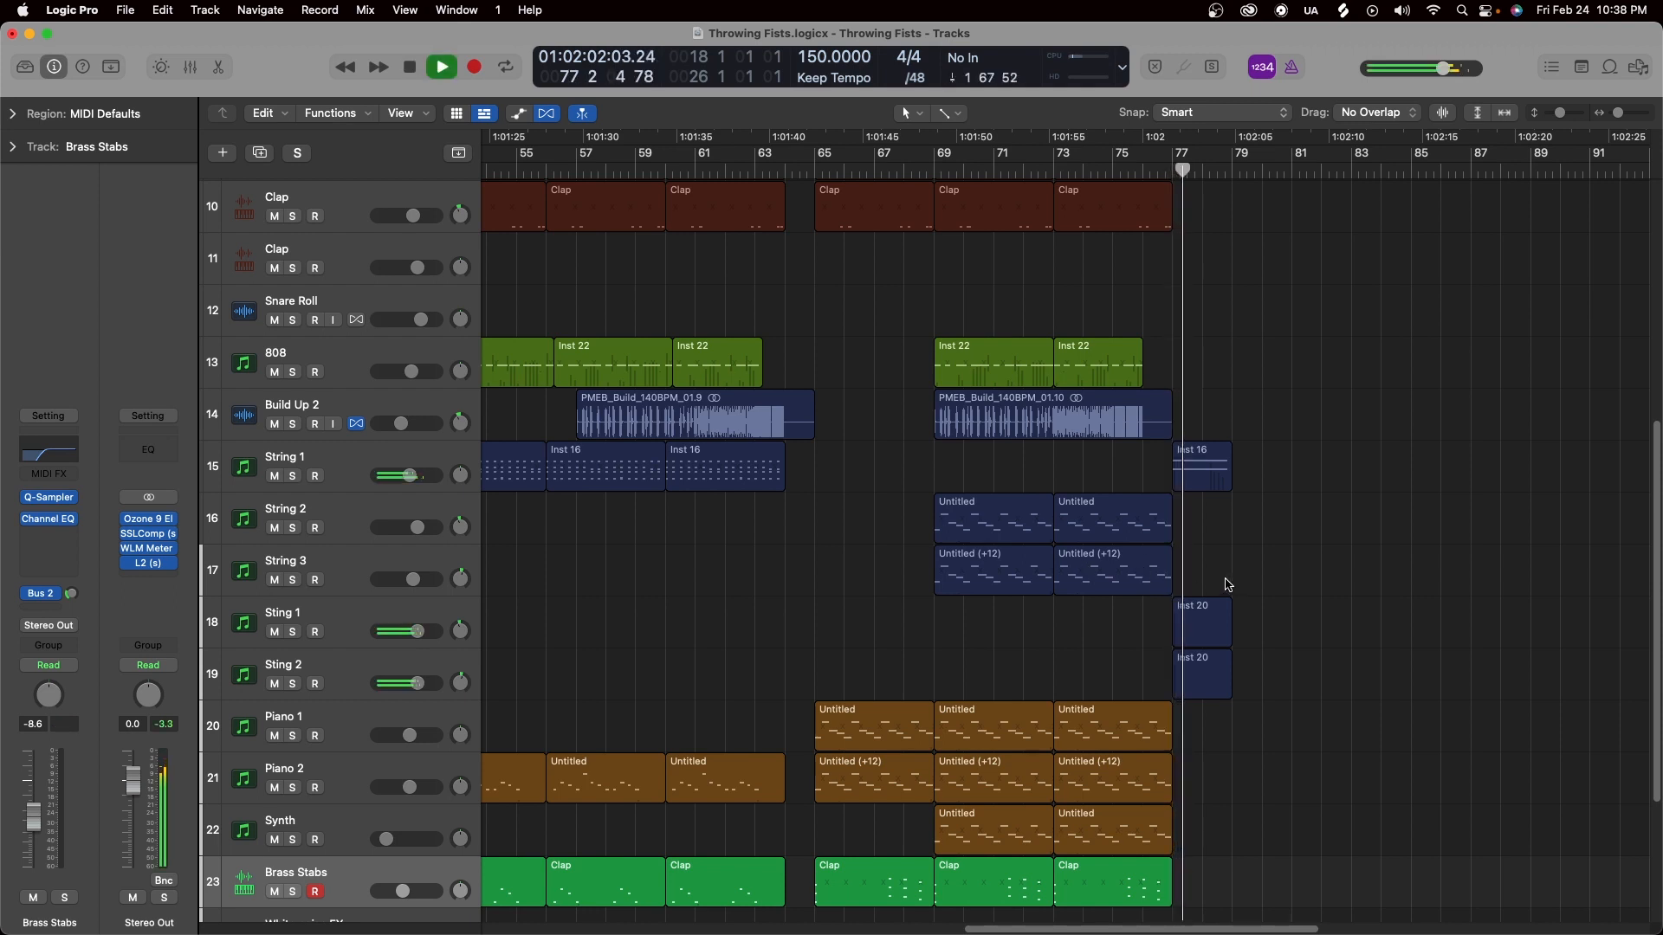
key("space")
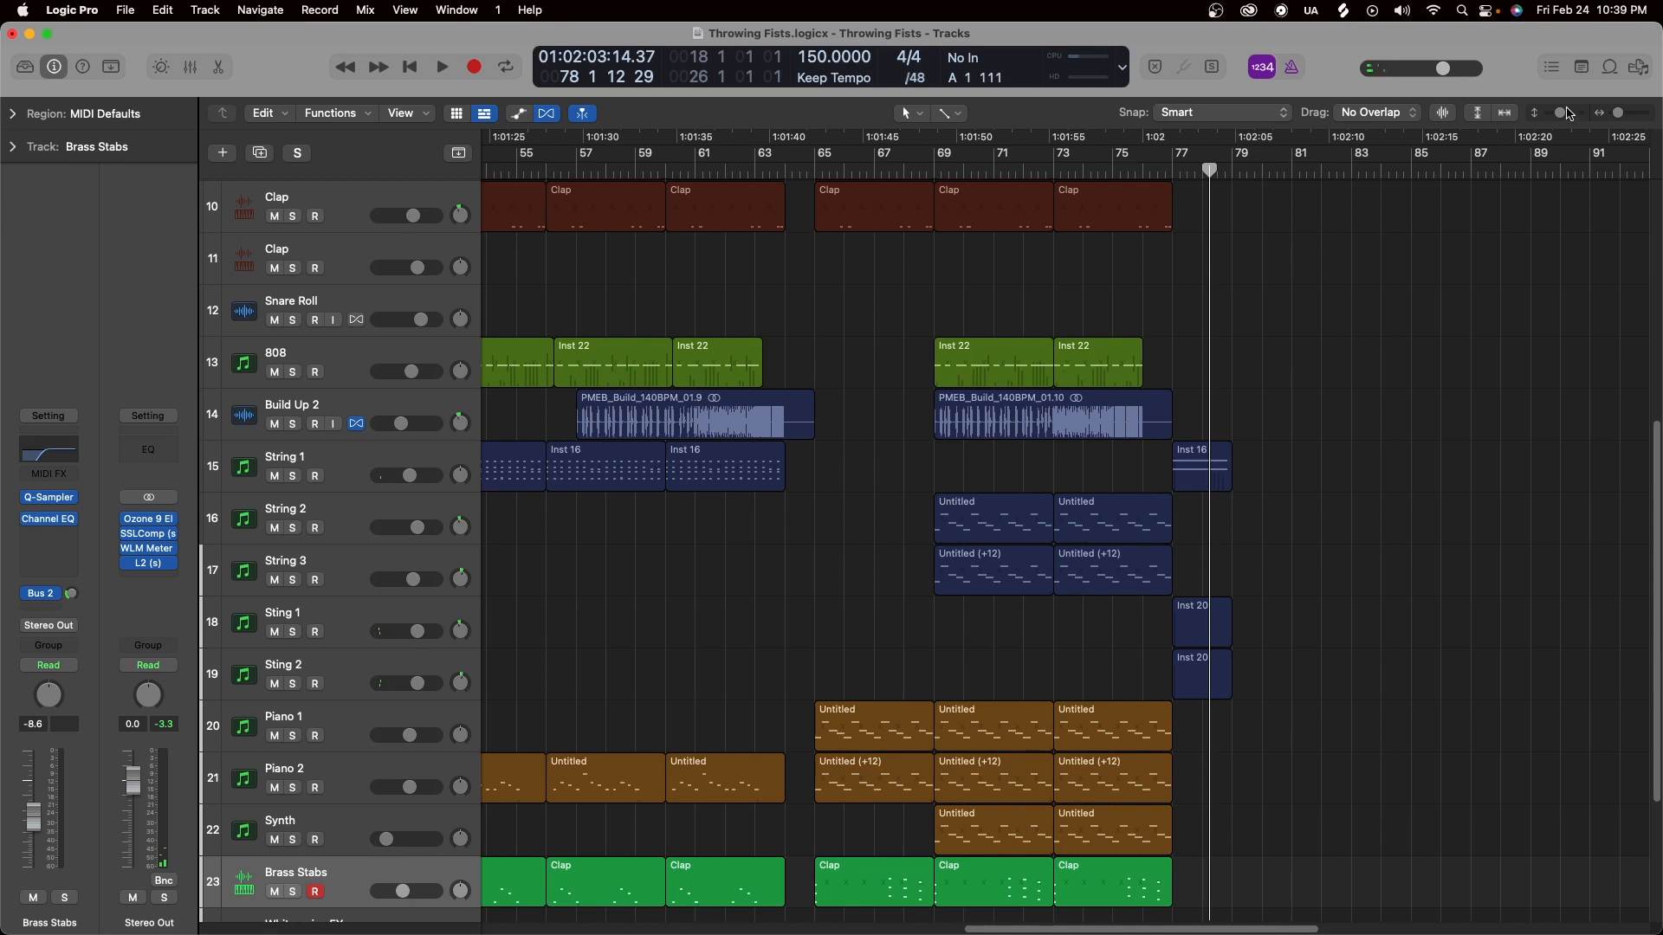
Replay the ending hit from bar 77 with more of the arrangement in view and stop playback within that bar.
left_click_drag(1565, 114, 1562, 119)
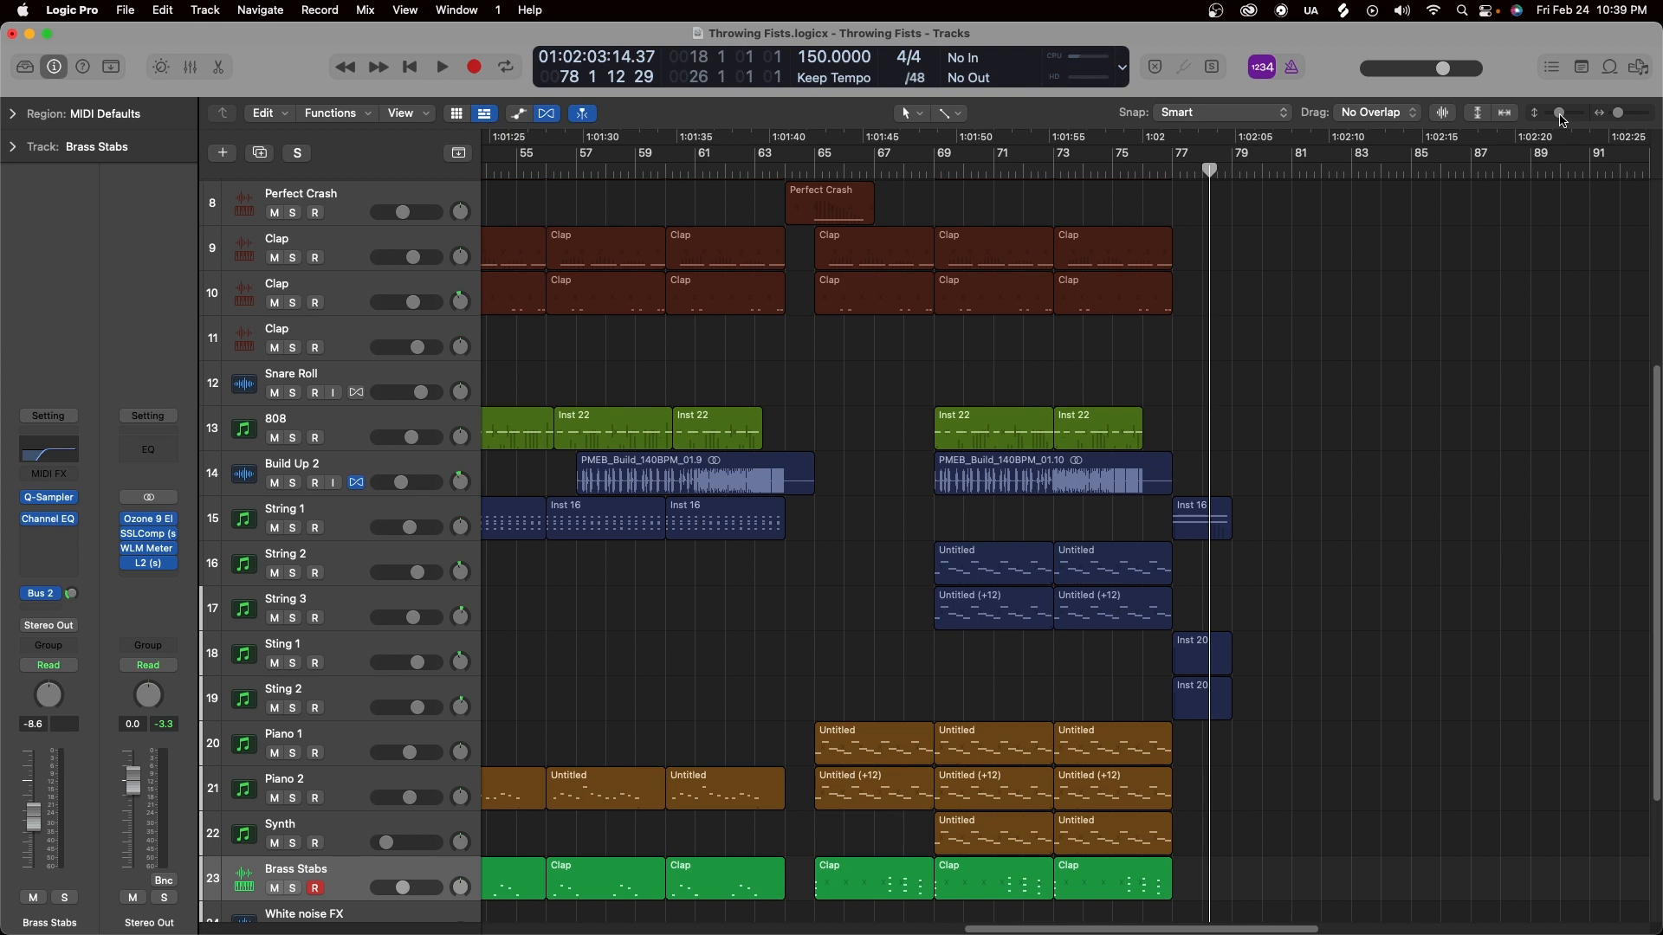
left_click_drag(1561, 120, 1560, 123)
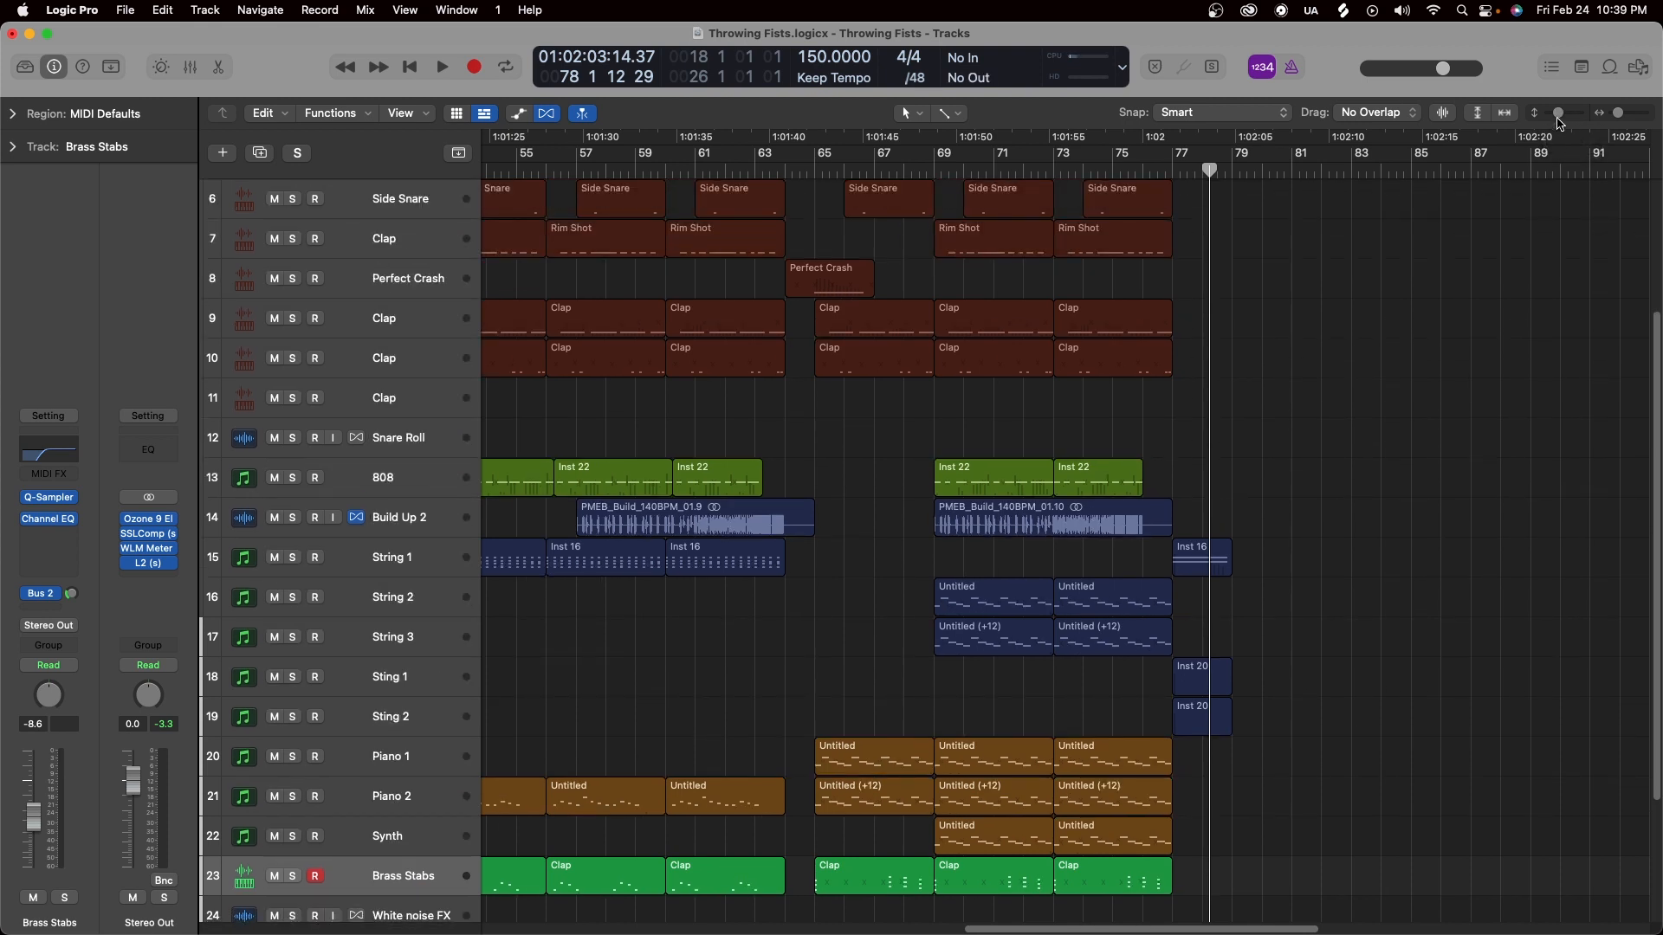
left_click_drag(1620, 114, 1617, 123)
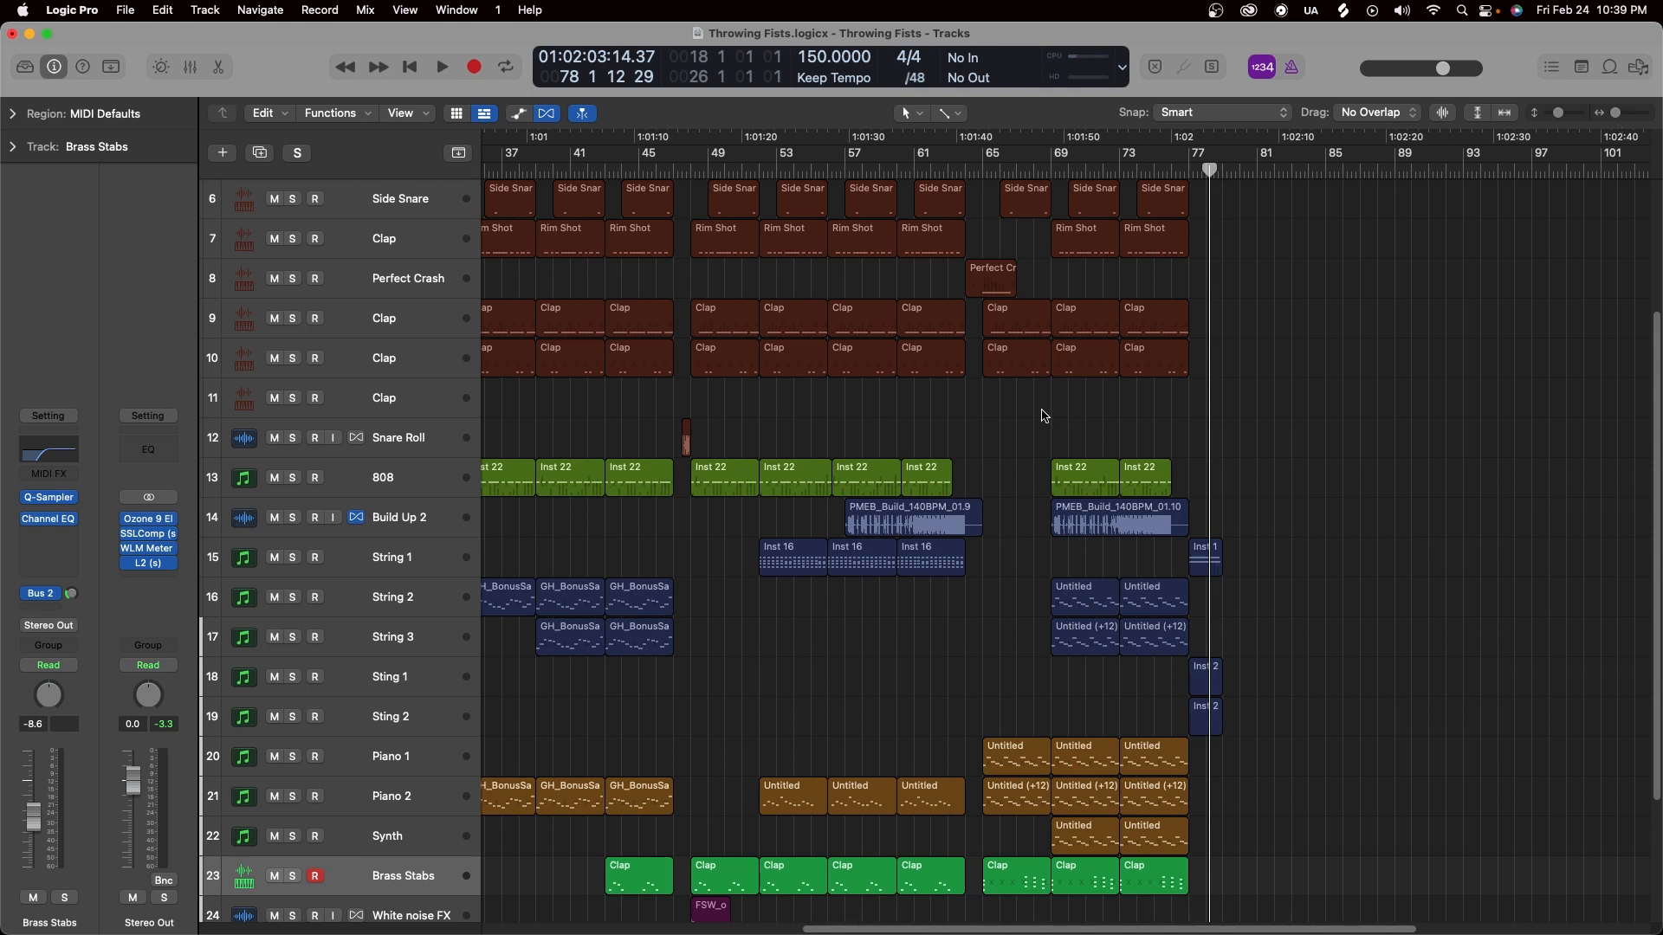
scroll(1043, 414, "up", 5)
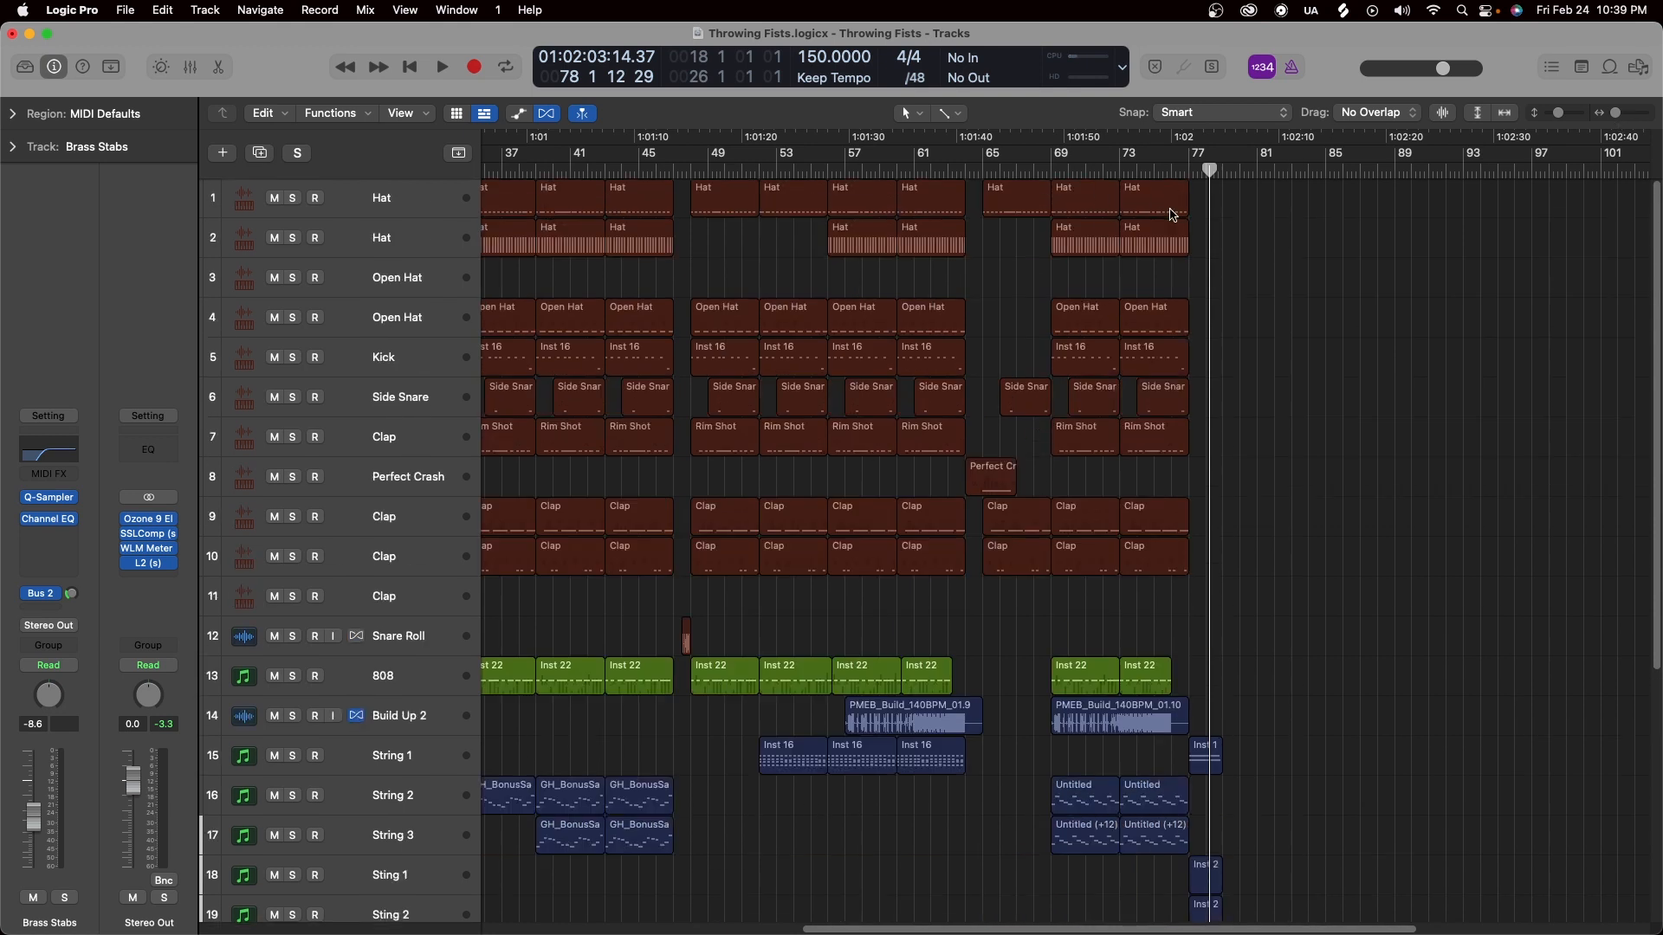
scroll(1174, 212, "down", 1)
left_click(1187, 171)
key("space")
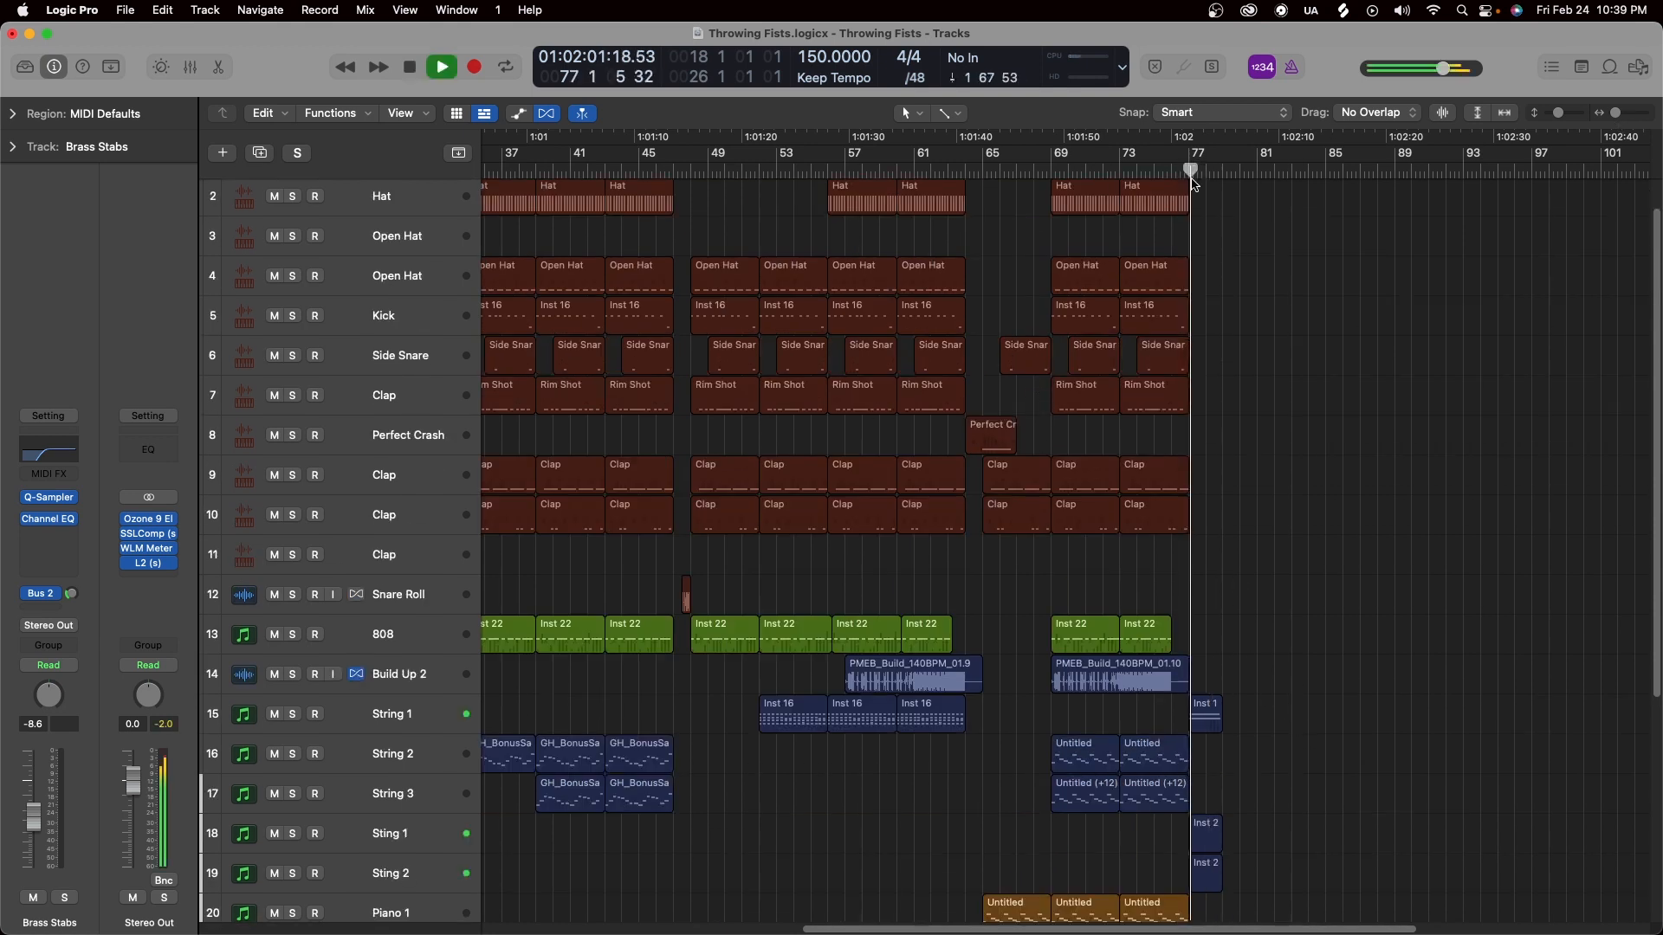
key("space")
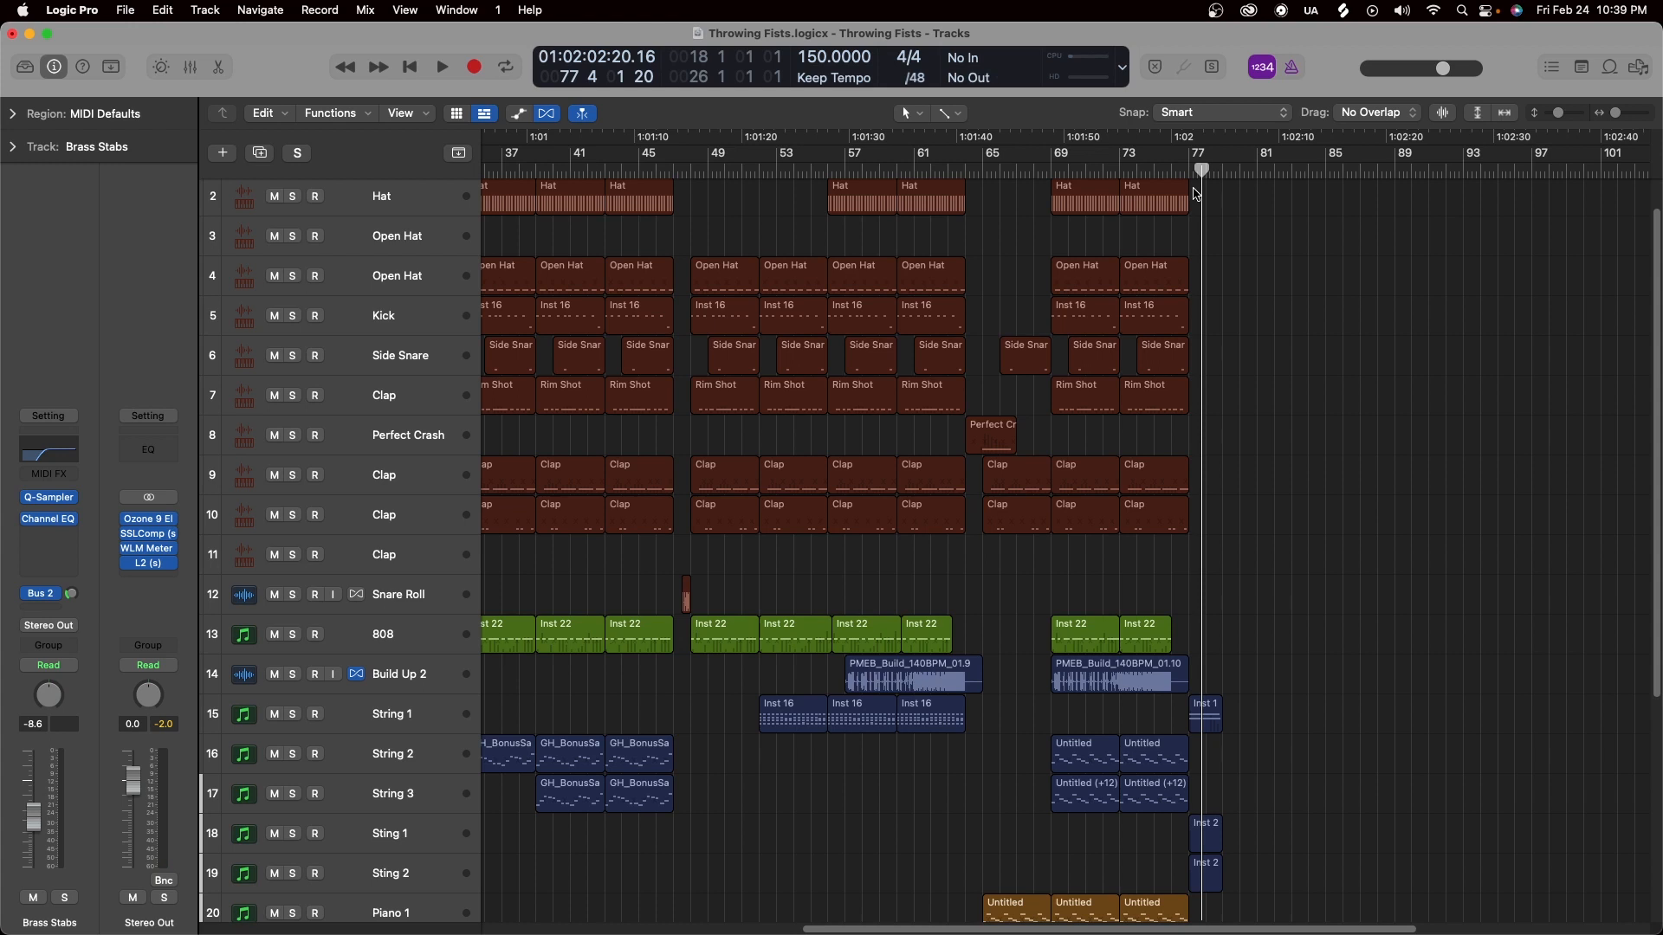
Highlight the three ending regions on String 1, Sting 1 and Sting 2 again and examine them up close.
scroll(1340, 887, "down", 3)
left_click_drag(1281, 796, 1215, 560)
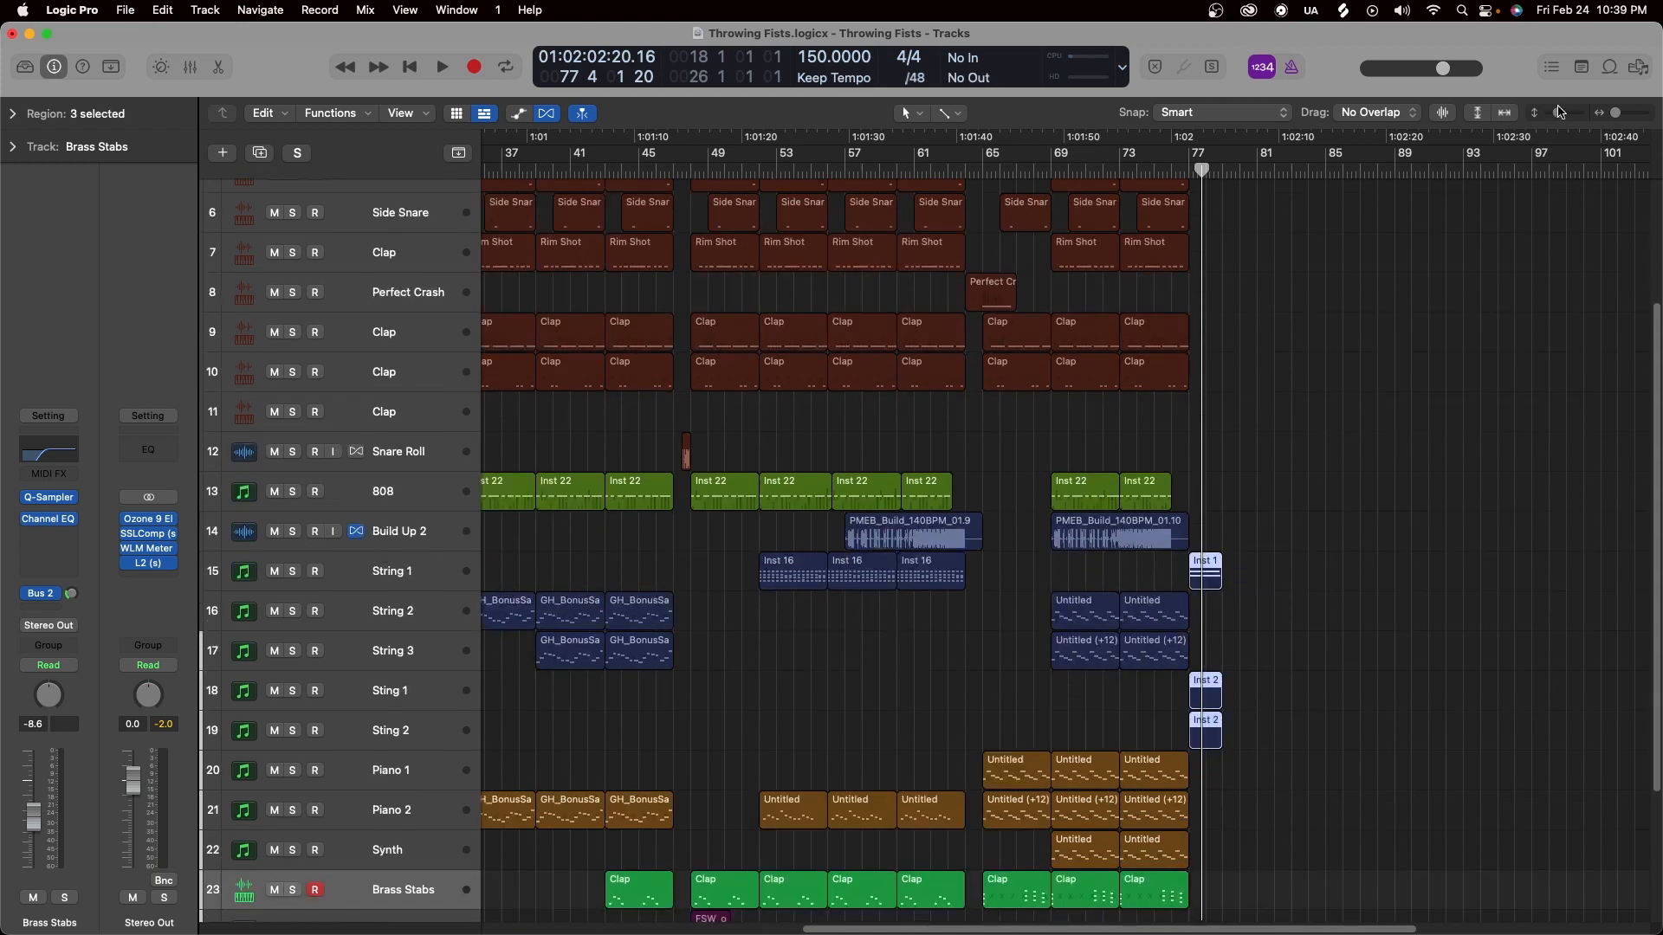
left_click_drag(1560, 113, 1629, 114)
left_click(1478, 701)
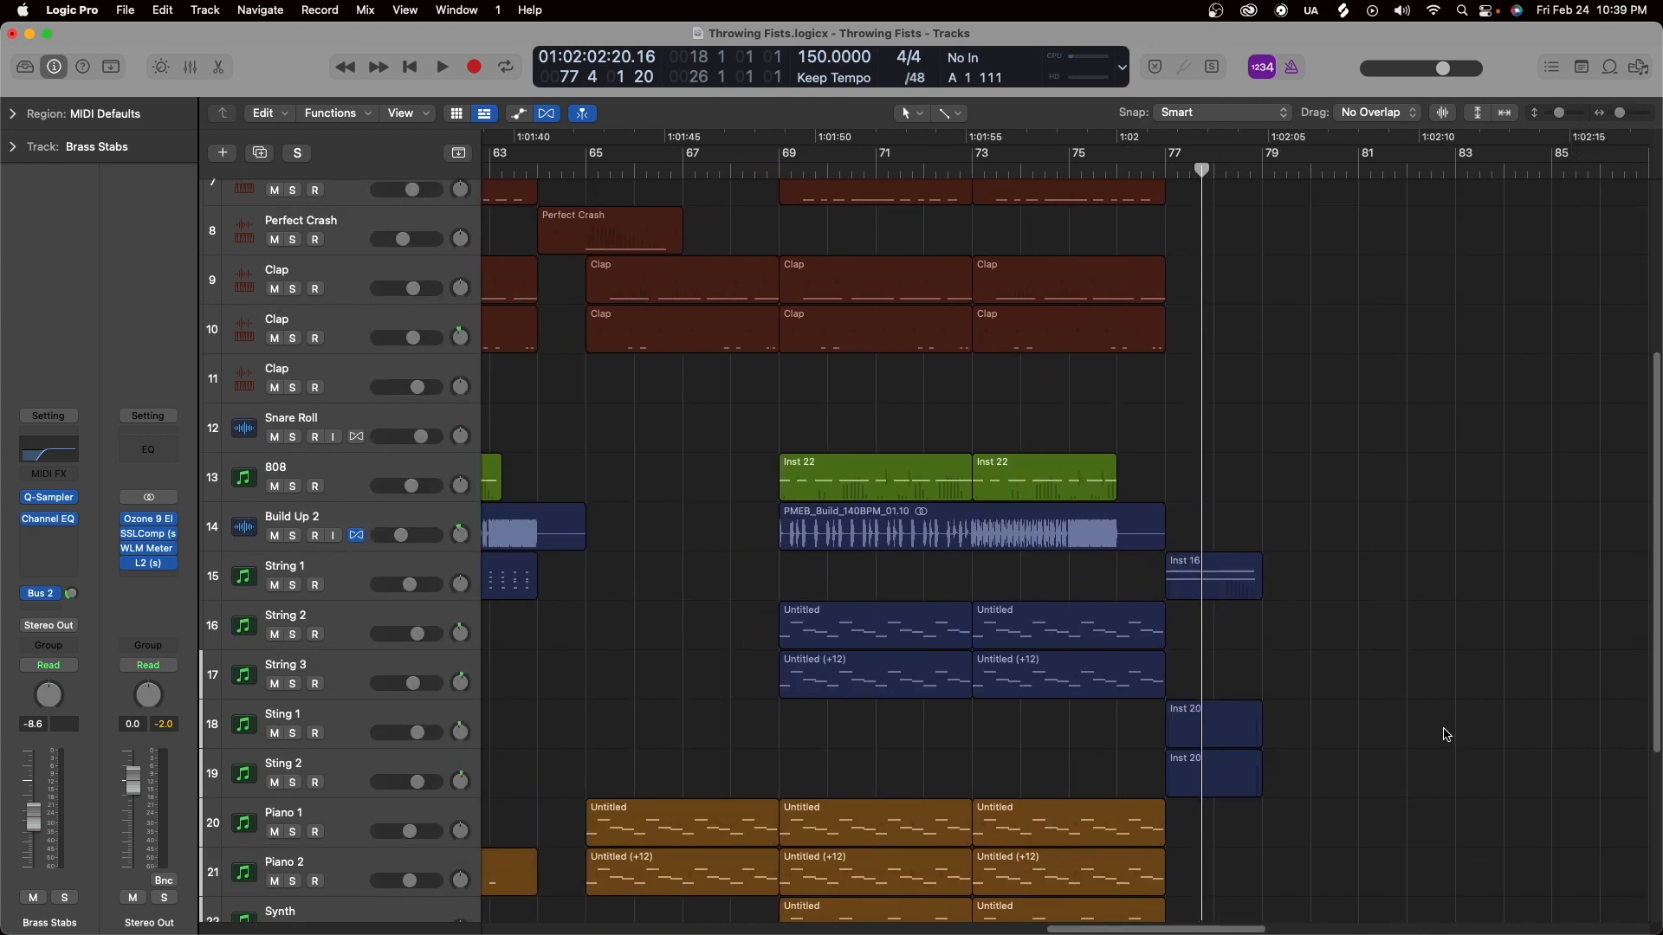
Highlight only the Sting 1 and Sting 2 regions at bar 77 and compare them with the preceding sections.
left_click_drag(1405, 817, 1252, 745)
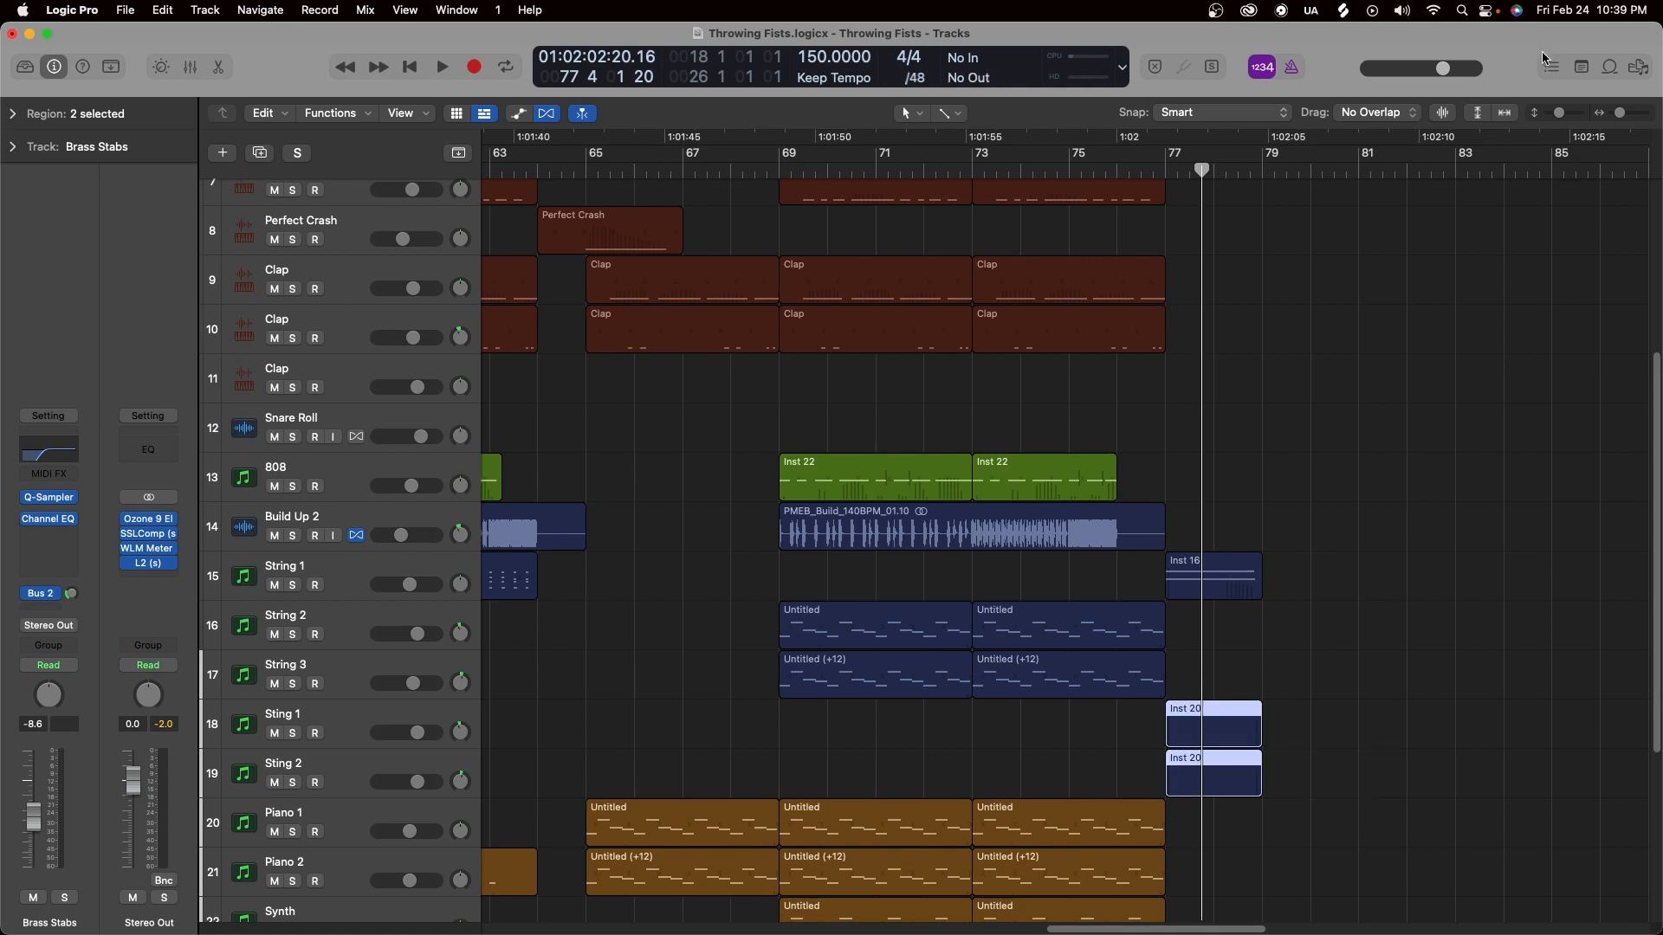
left_click_drag(1563, 112, 1619, 116)
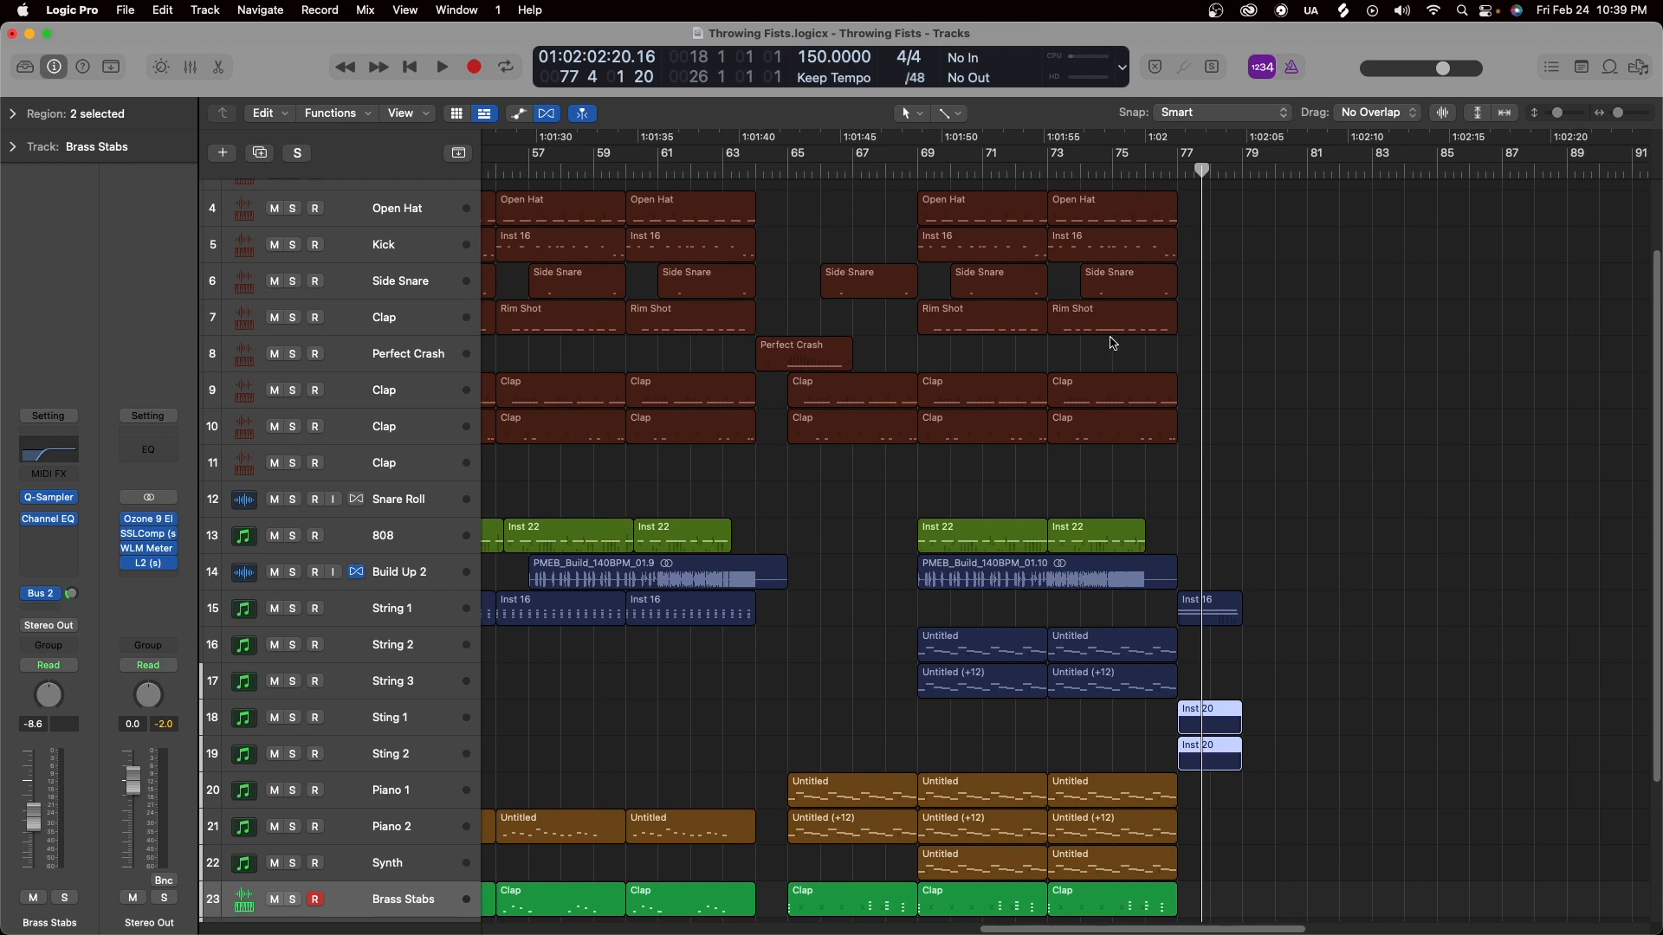
left_click_drag(1559, 114, 1617, 122)
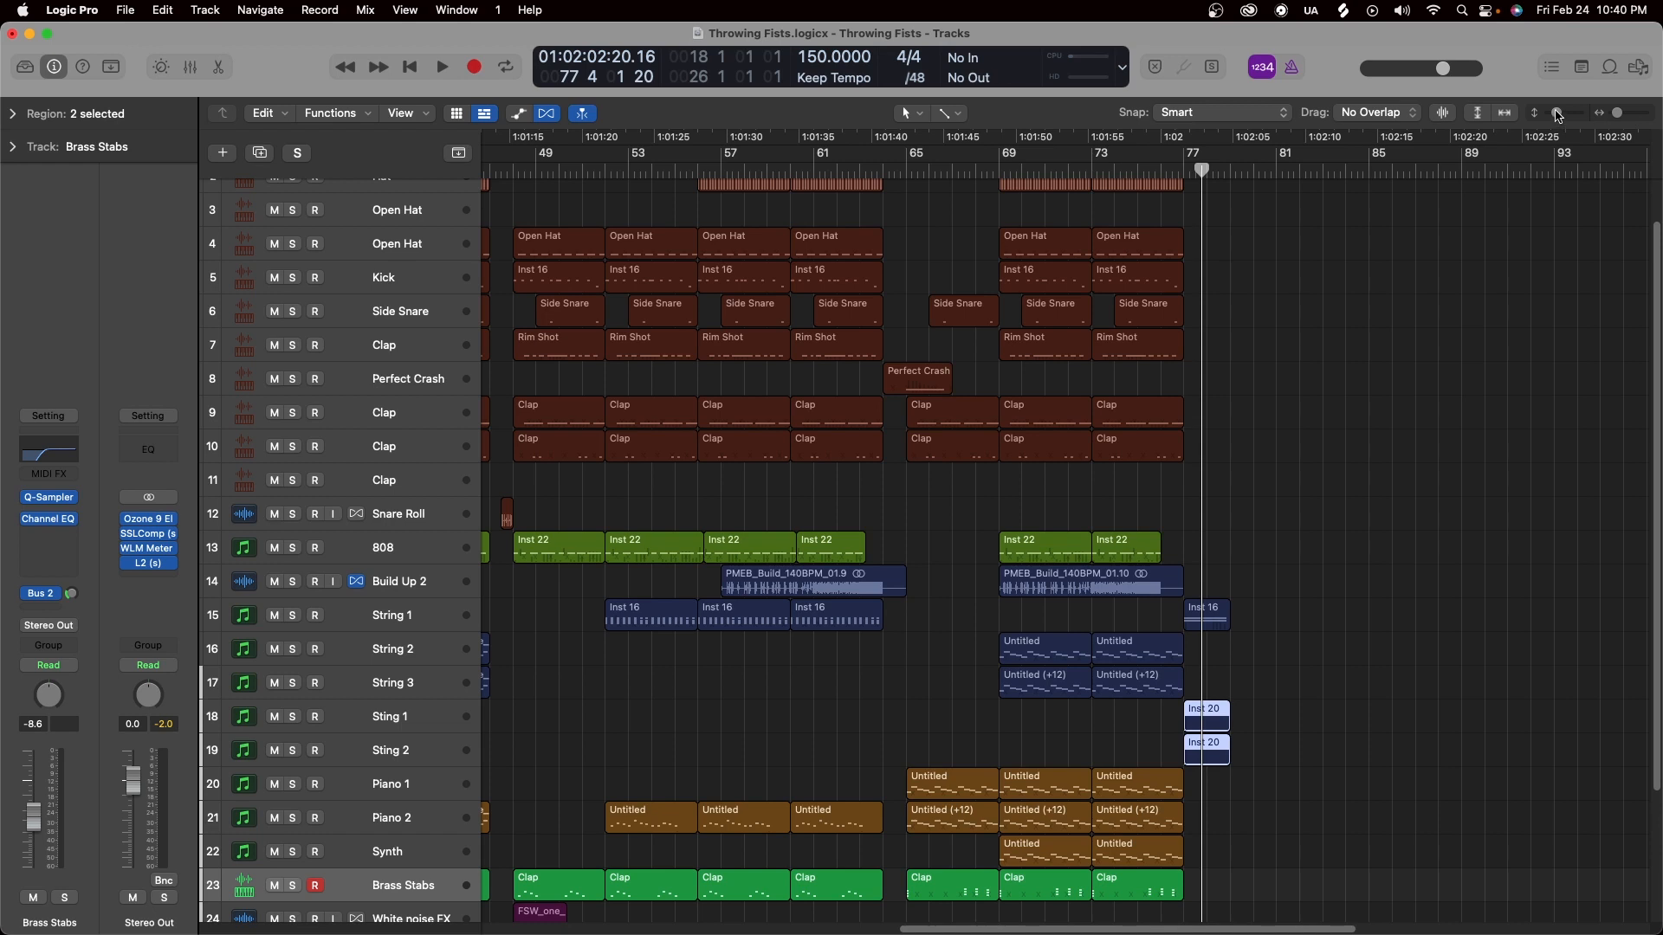
left_click_drag(1557, 113, 1555, 114)
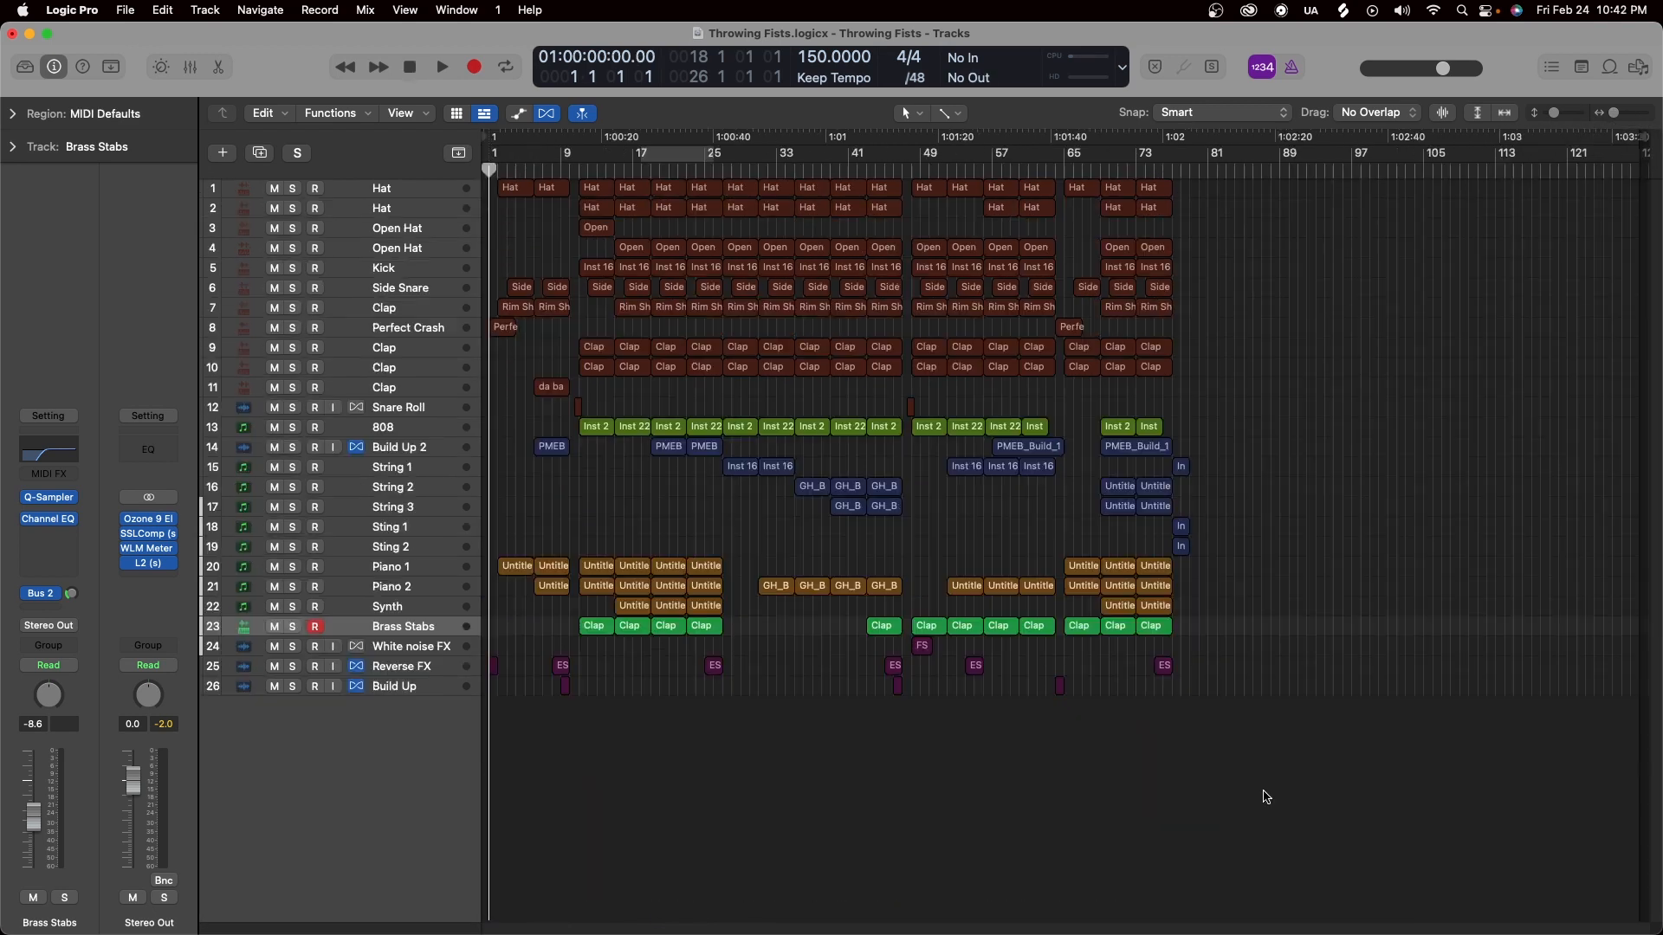
Highlight every region on the first Hat track and review the layout of the whole arrangement across all 26 tracks.
left_click(434, 196)
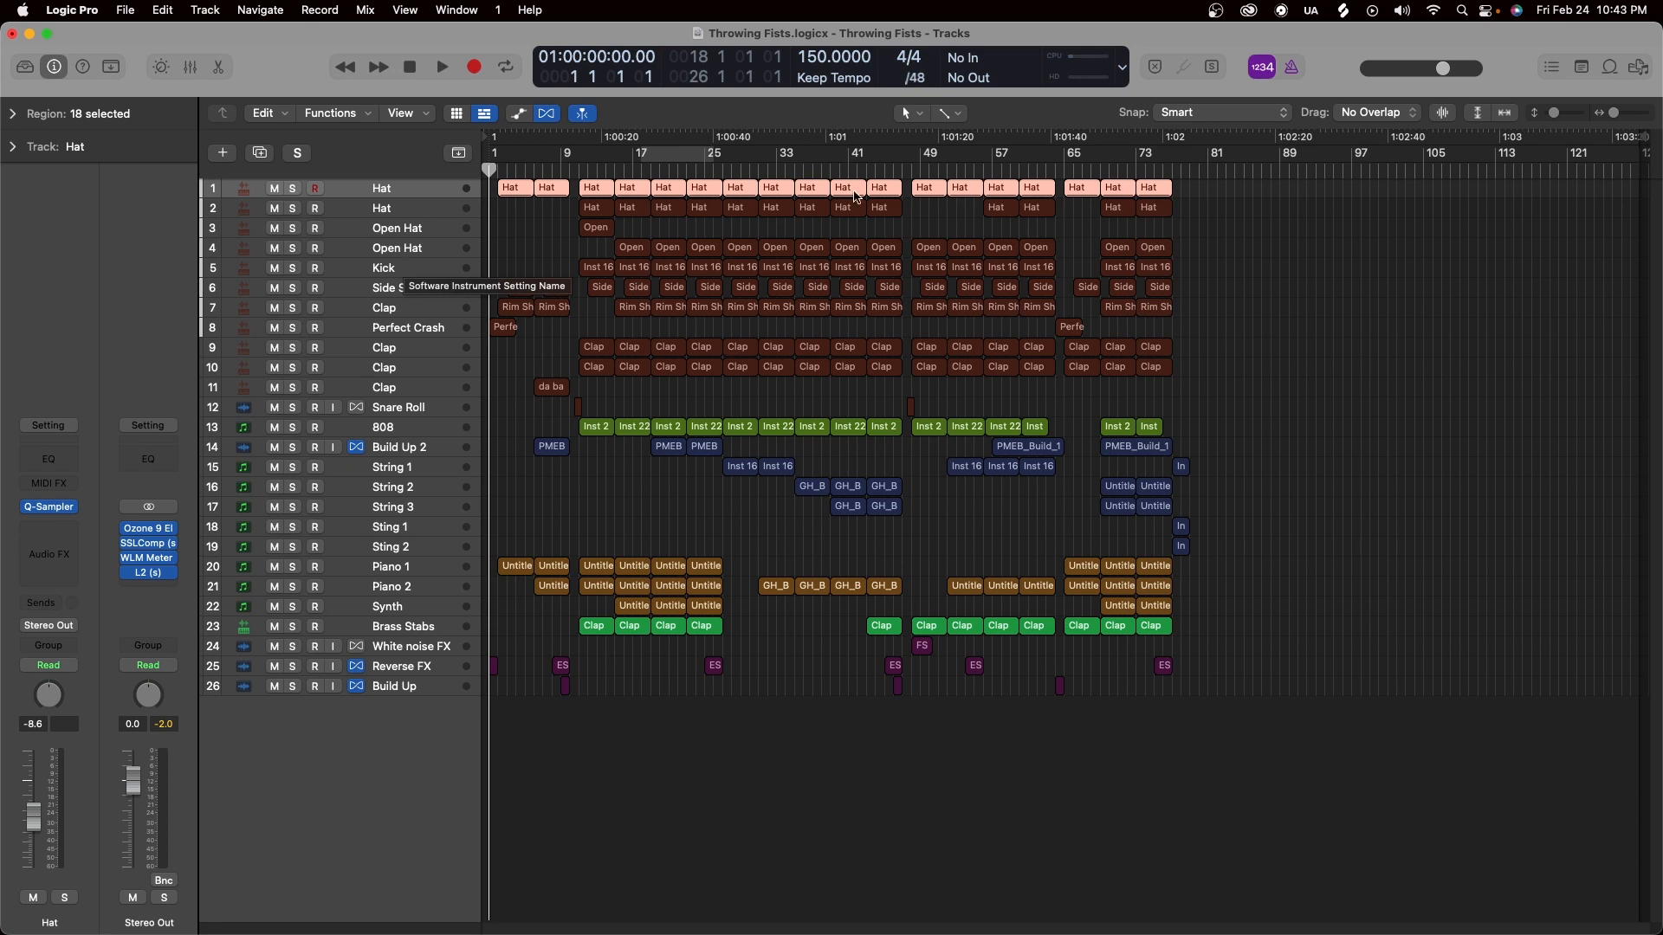
left_click_drag(1558, 116, 1559, 115)
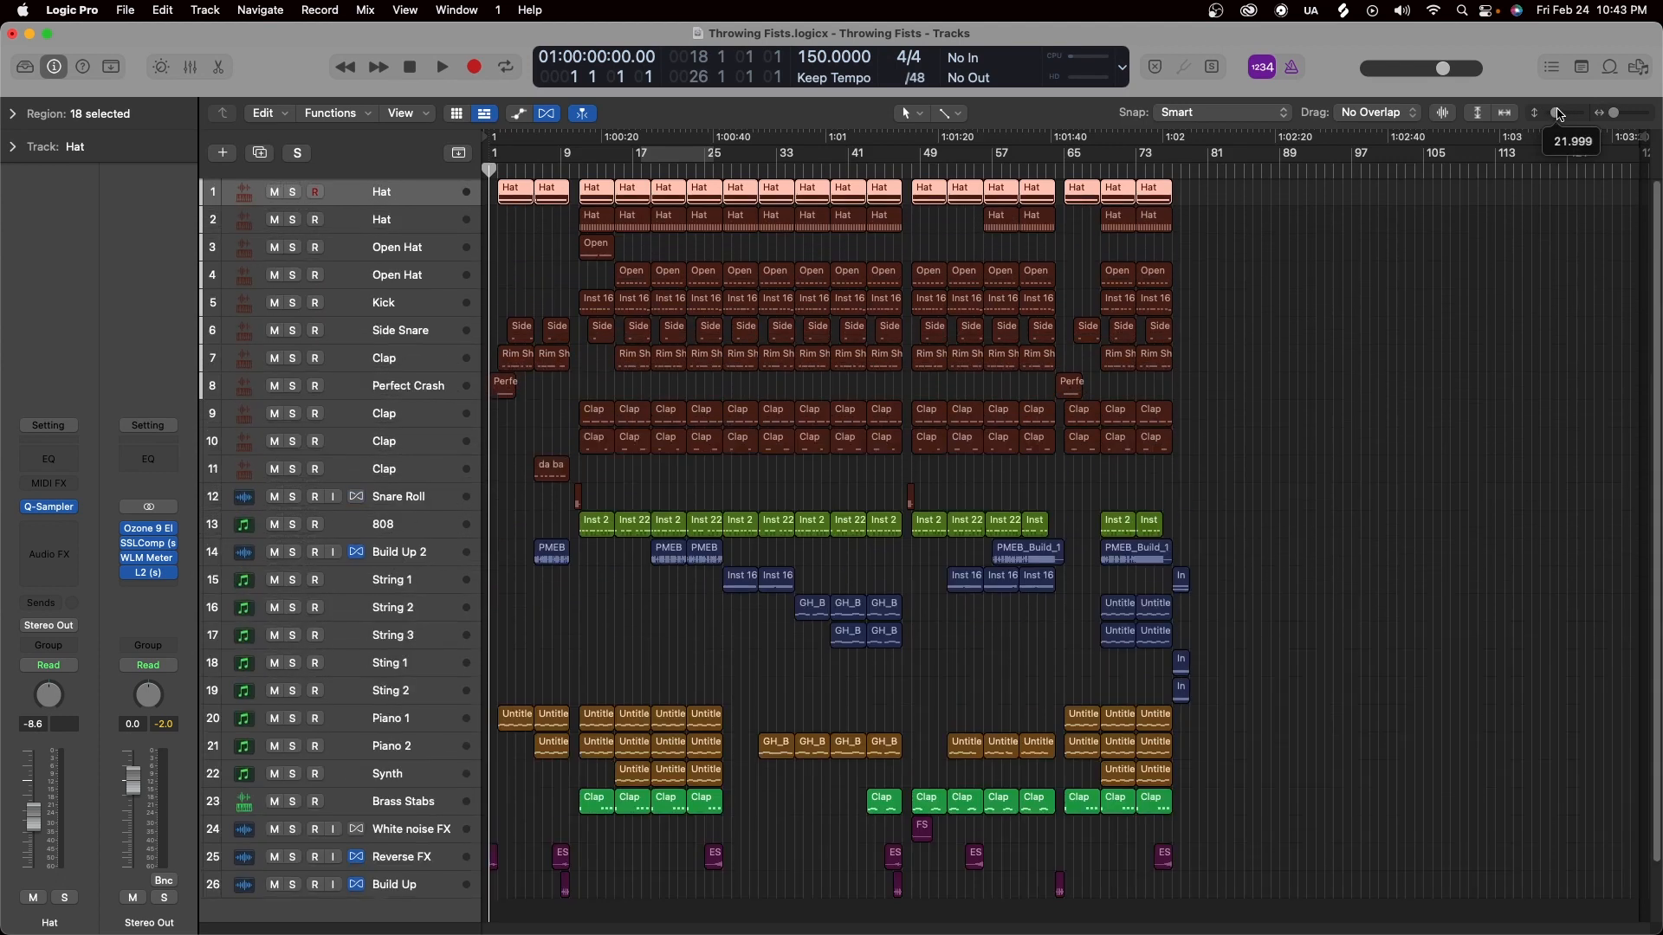
left_click(1289, 554)
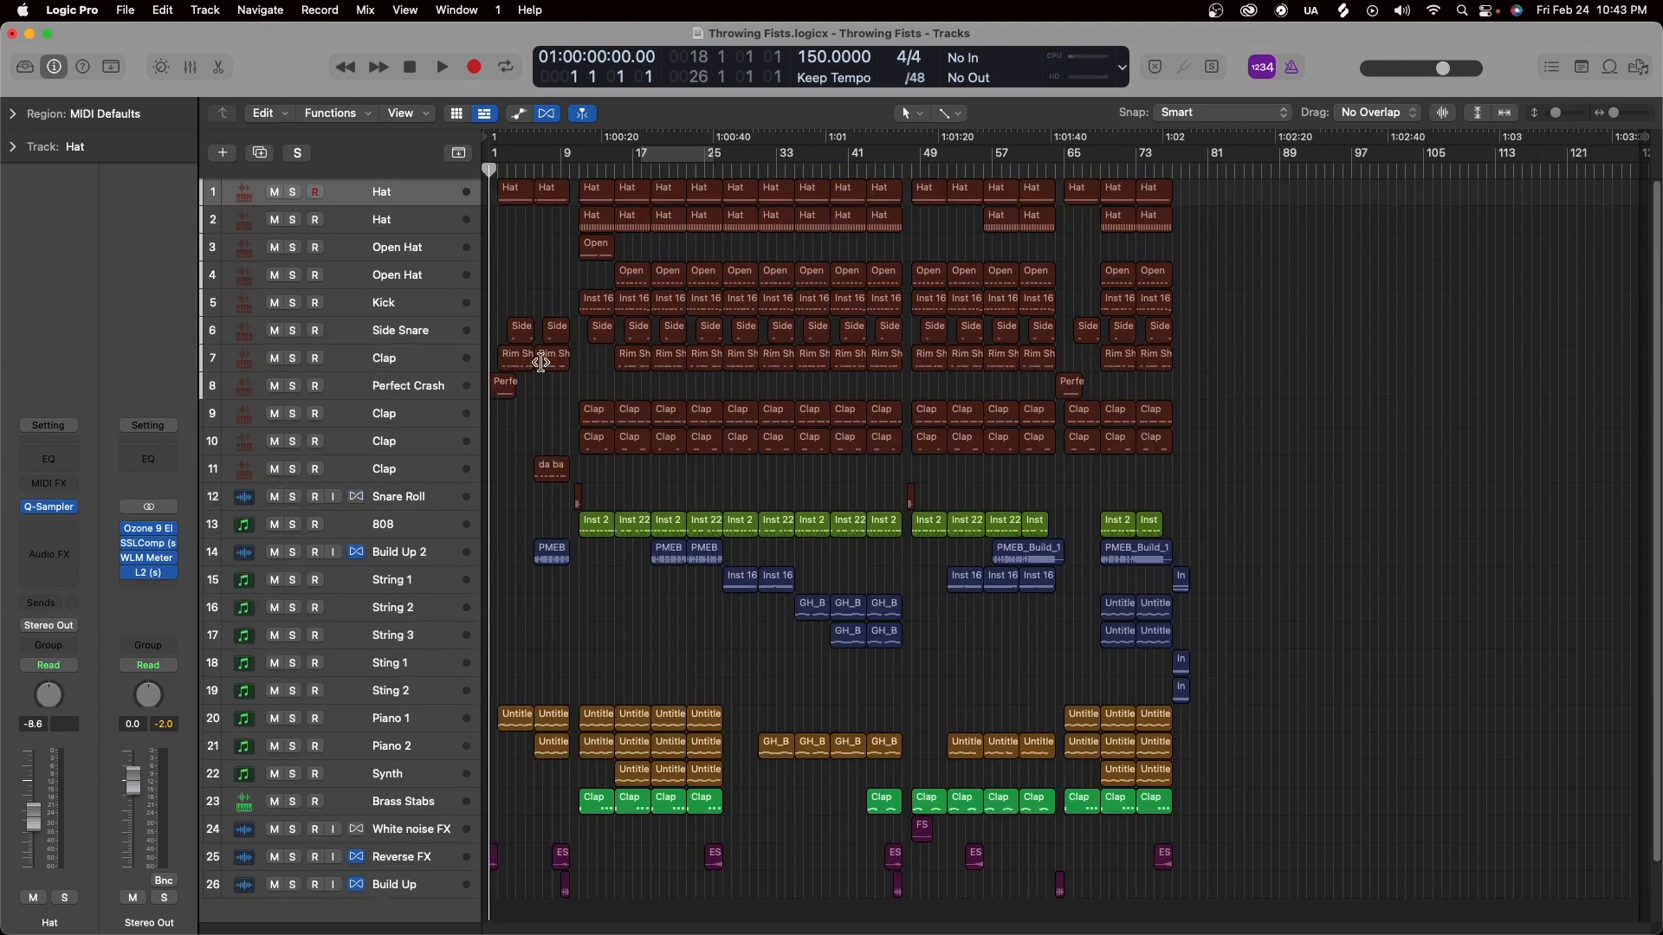
scroll(540, 362, "down", 3)
scroll(541, 362, "up", 3)
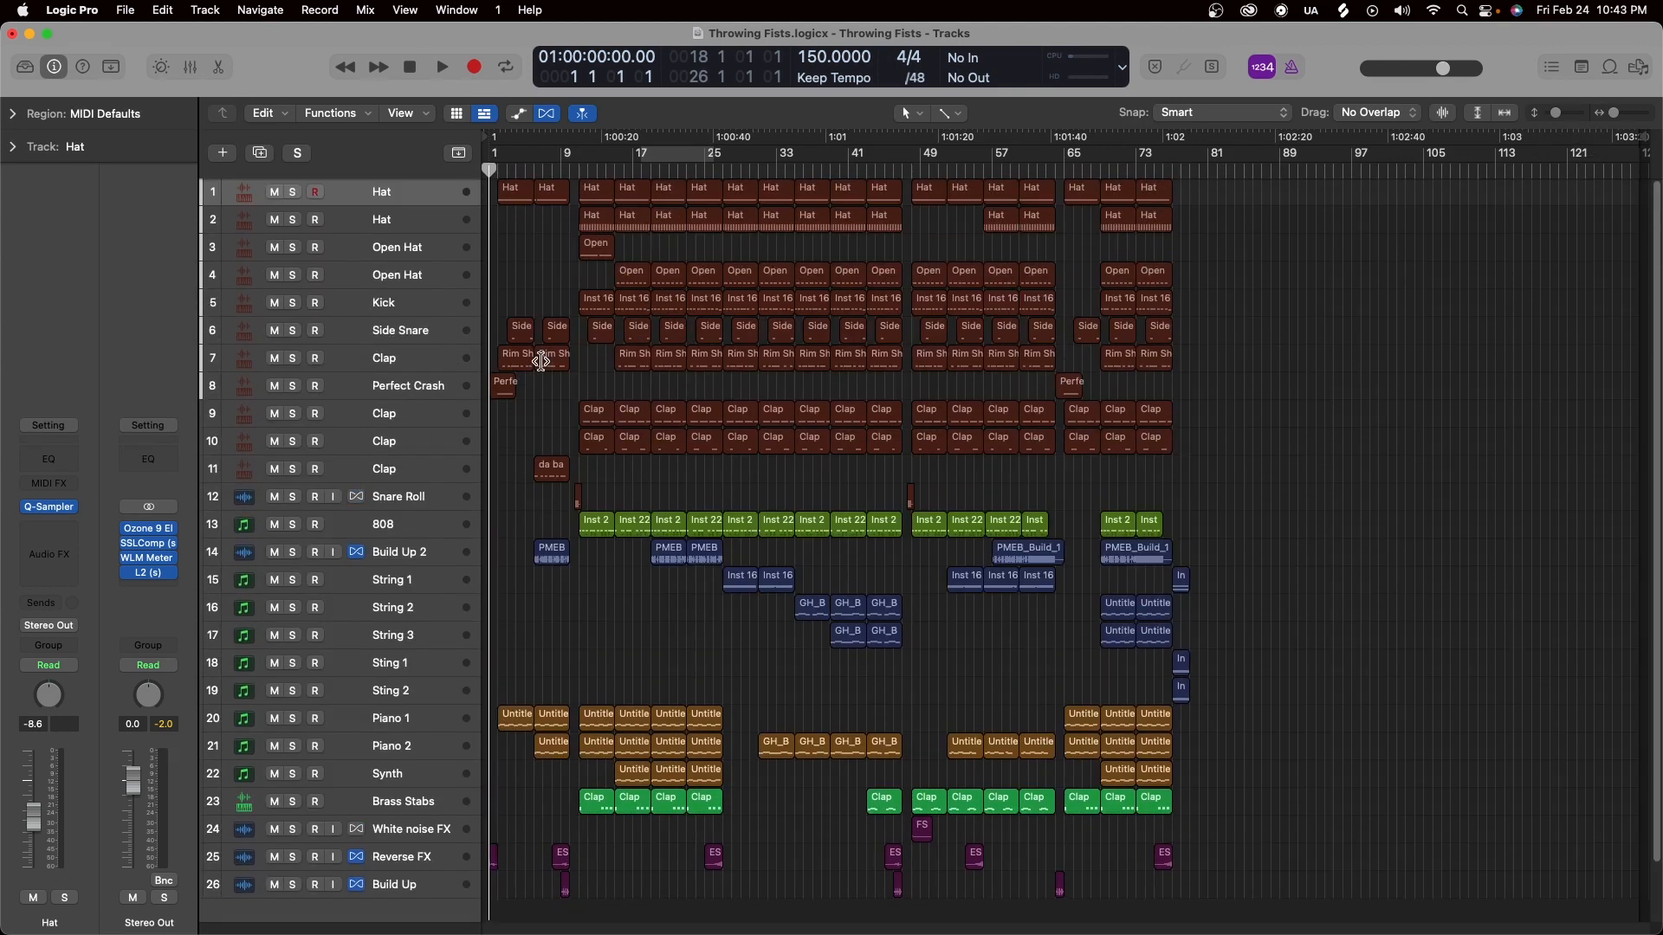